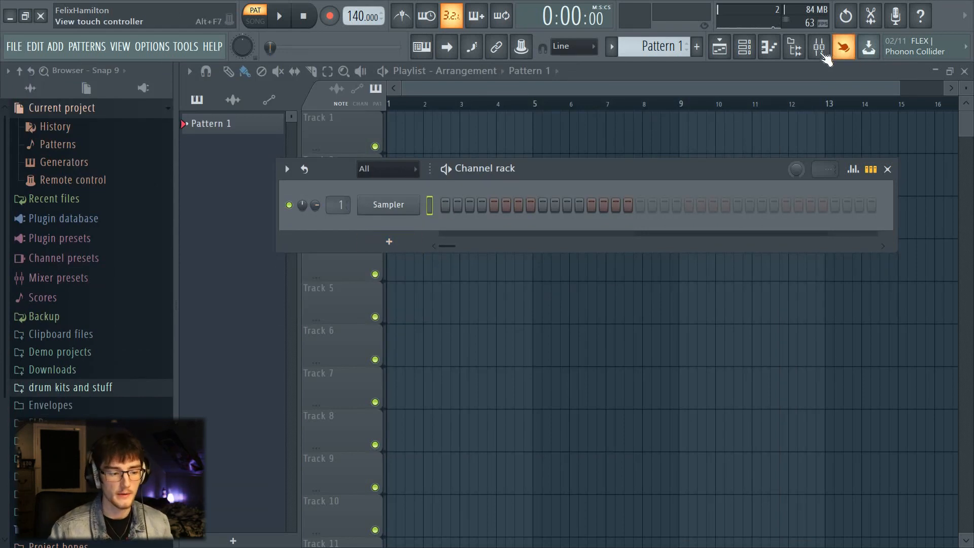
# Add Fruity Soft Clipper to effect slot 10 of the mixer's Master track.
pyautogui.click(843, 47)
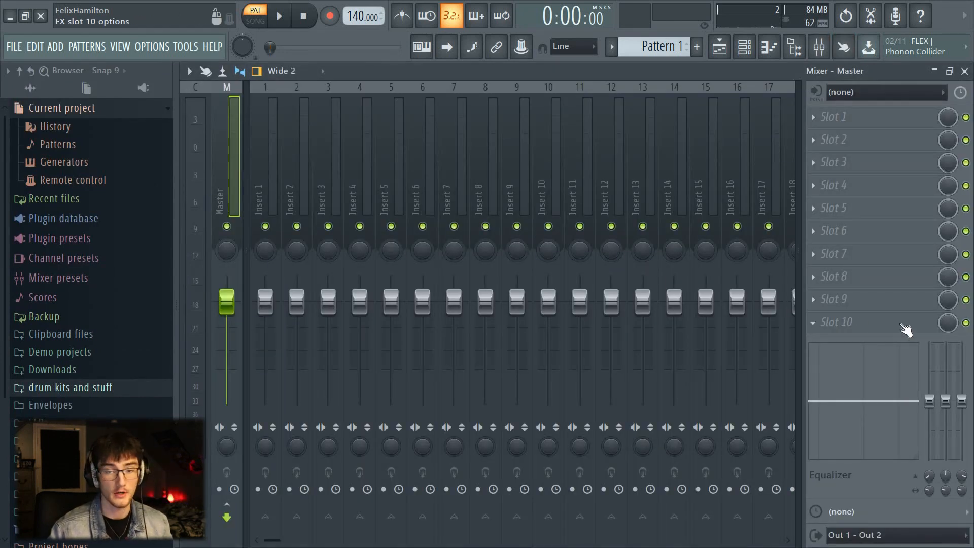
pyautogui.press('F9')
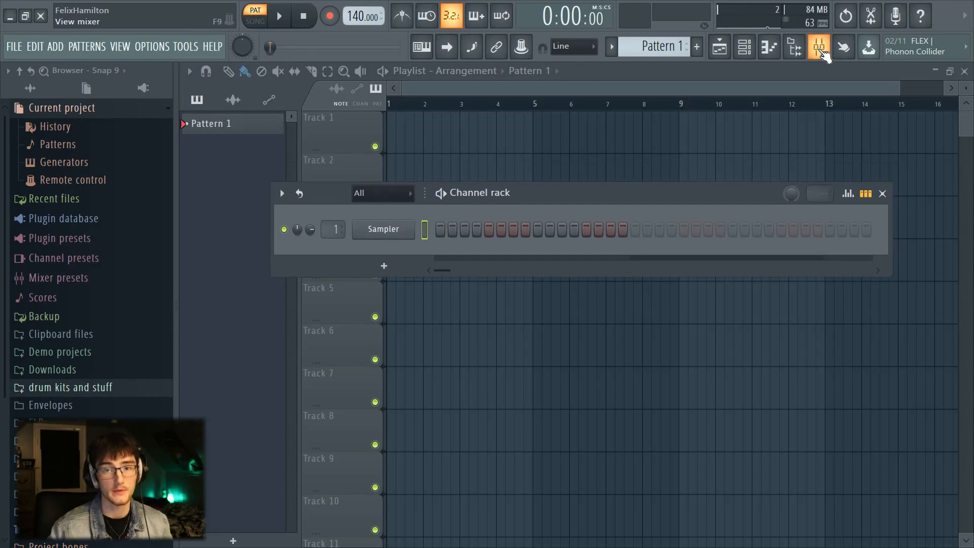
pyautogui.click(819, 47)
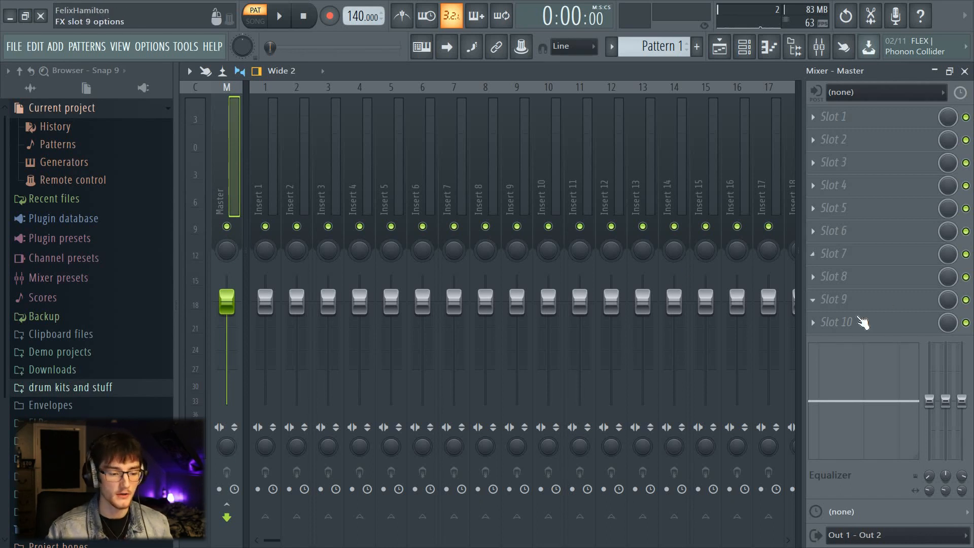
pyautogui.click(863, 329)
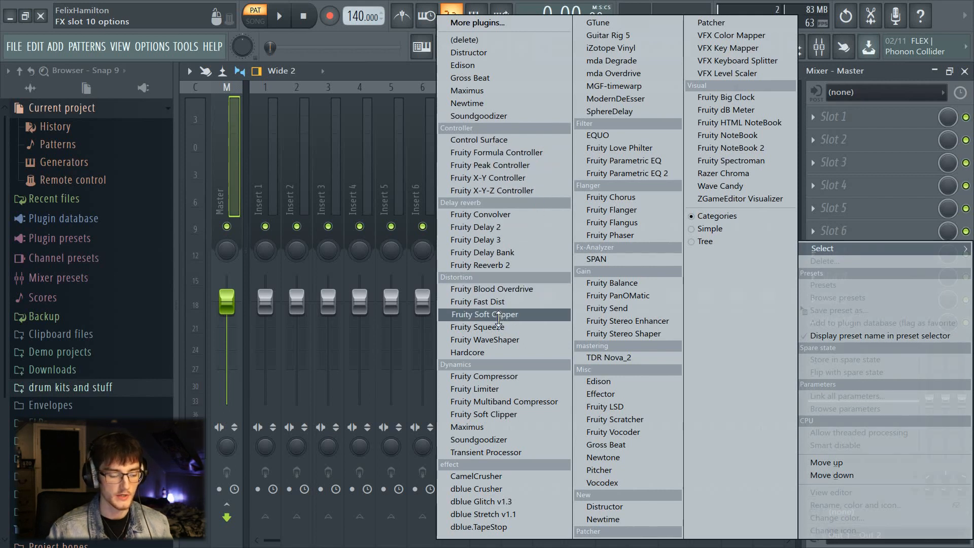
pyautogui.click(482, 314)
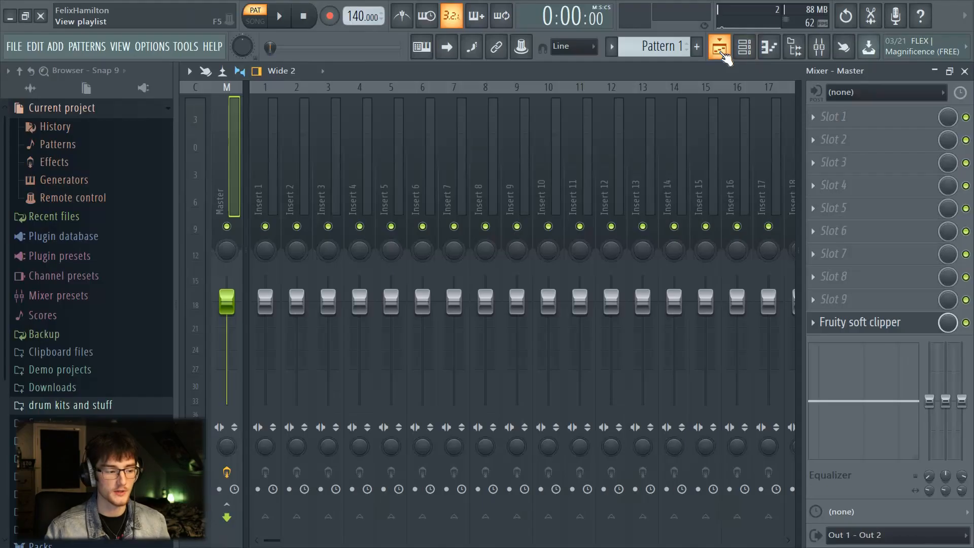
# Look through the playlist, channel rack, piano roll and browser to examine the main work areas.
pyautogui.click(723, 53)
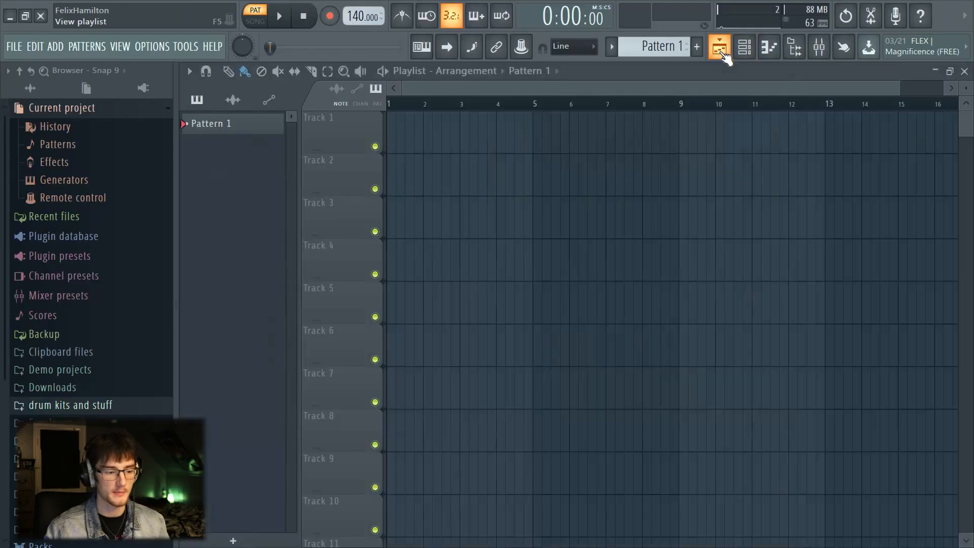
pyautogui.click(401, 140)
pyautogui.rightClick(408, 137)
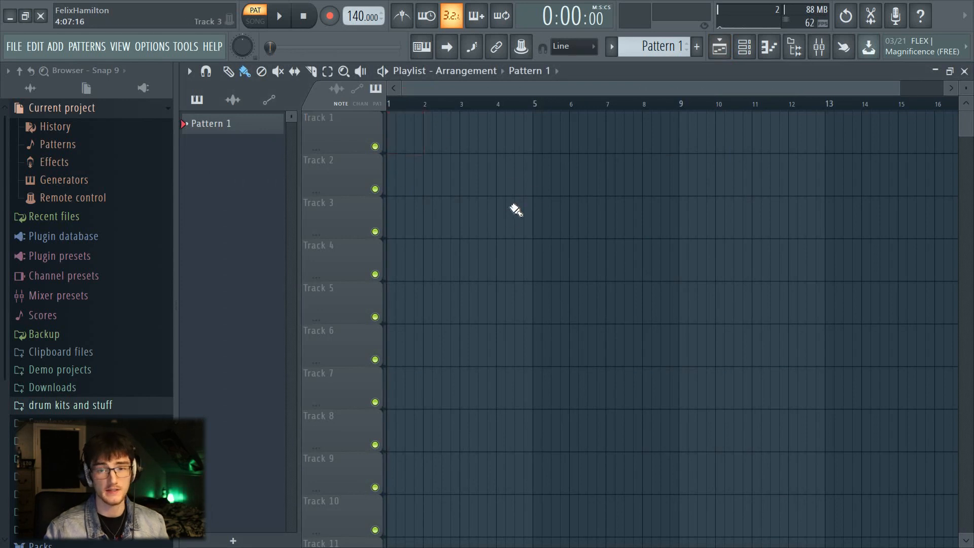
pyautogui.click(744, 46)
pyautogui.moveTo(514, 202); pyautogui.dragTo(512, 208)
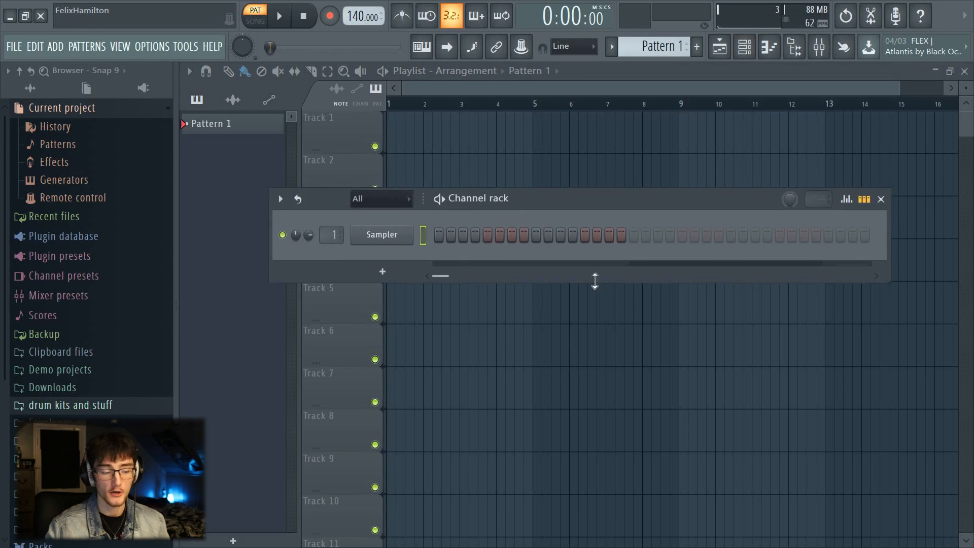
pyautogui.click(769, 46)
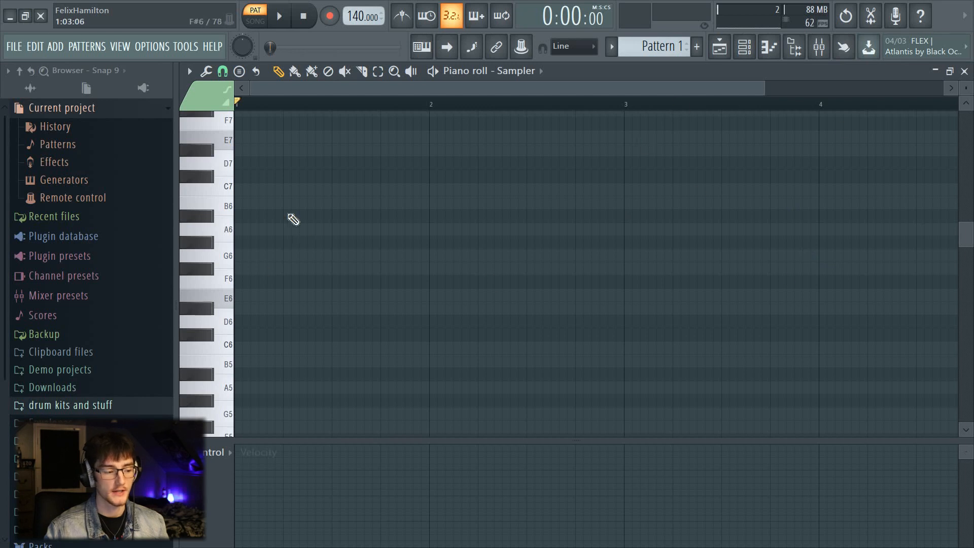
pyautogui.click(800, 51)
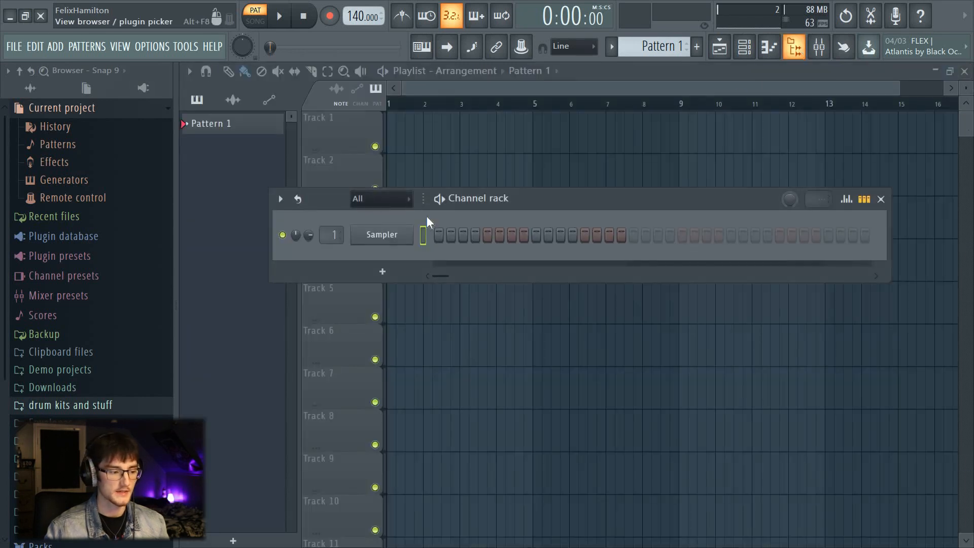
pyautogui.scroll(-3, 80, 357)
pyautogui.scroll(3, 81, 357)
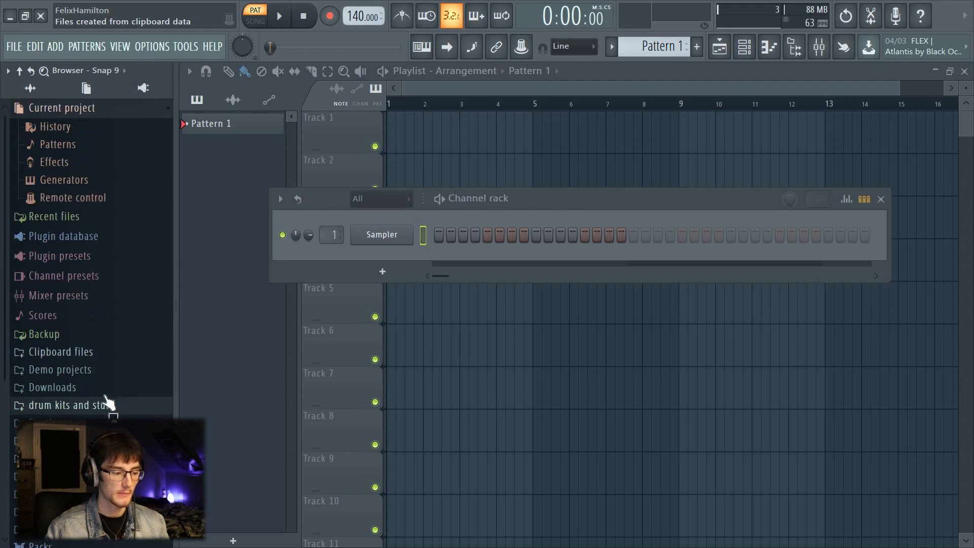
pyautogui.click(819, 47)
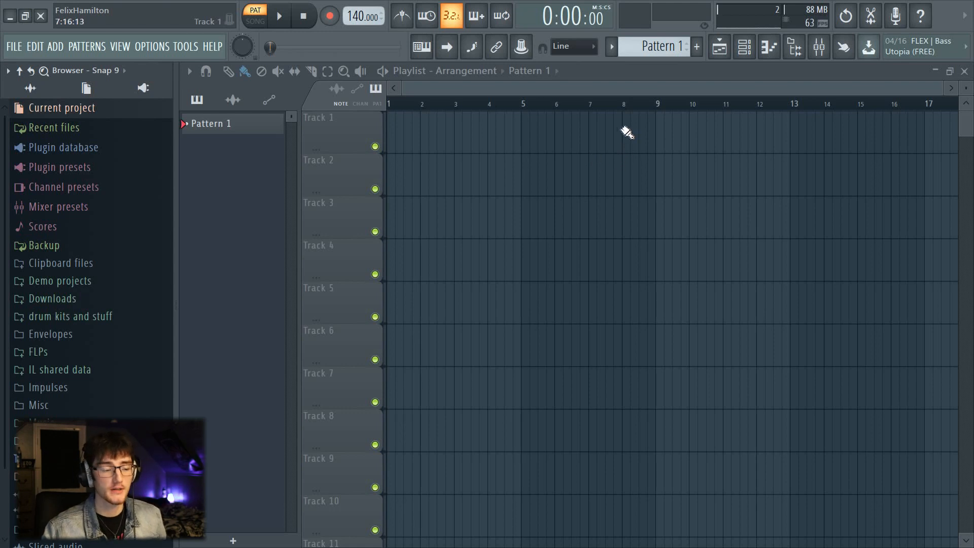
# Add the MIDI folder inside Music to the browser's extra search folders in the file settings.
pyautogui.click(150, 51)
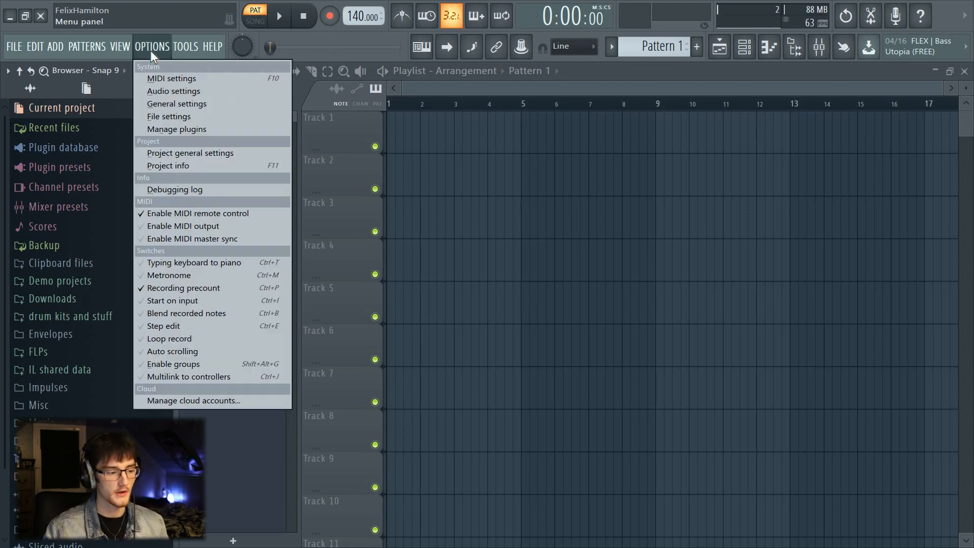
pyautogui.click(172, 117)
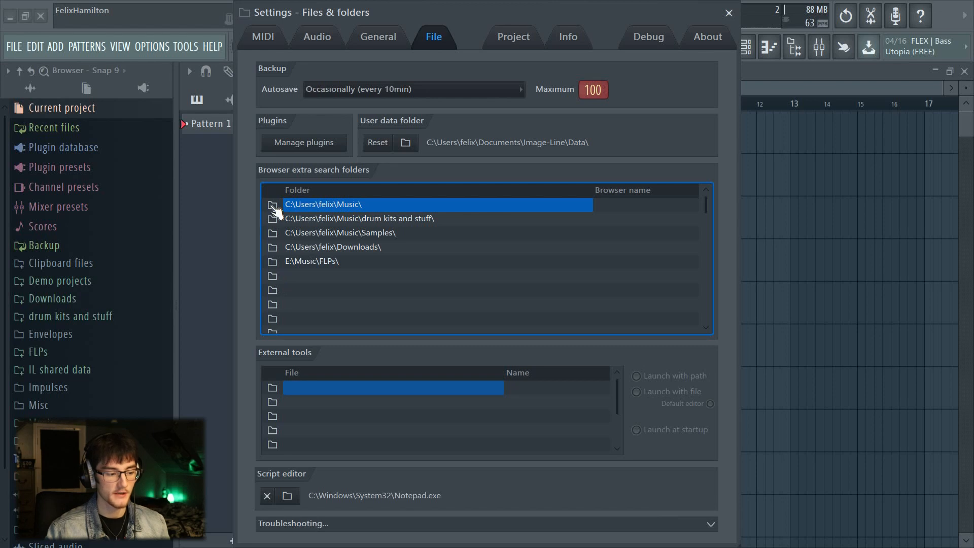
pyautogui.click(274, 276)
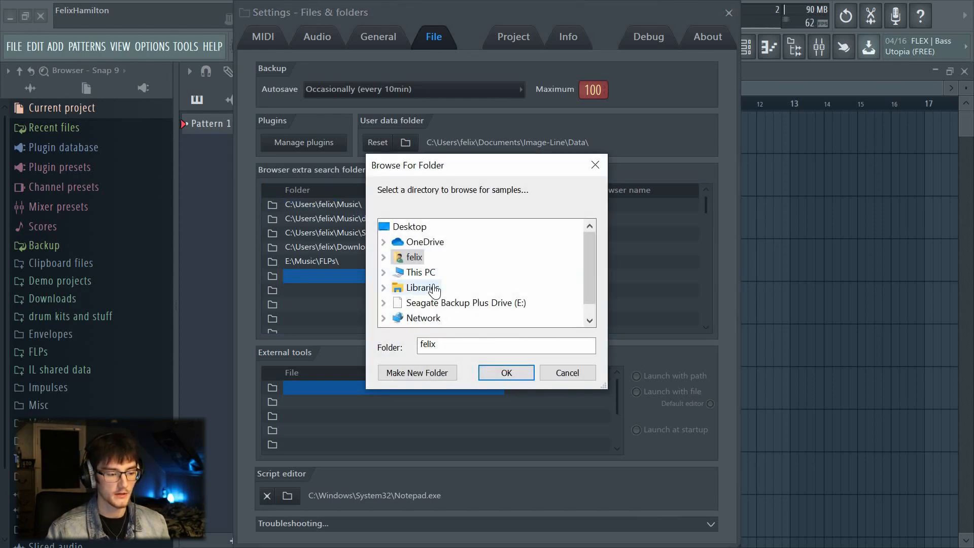
pyautogui.scroll(-1, 435, 289)
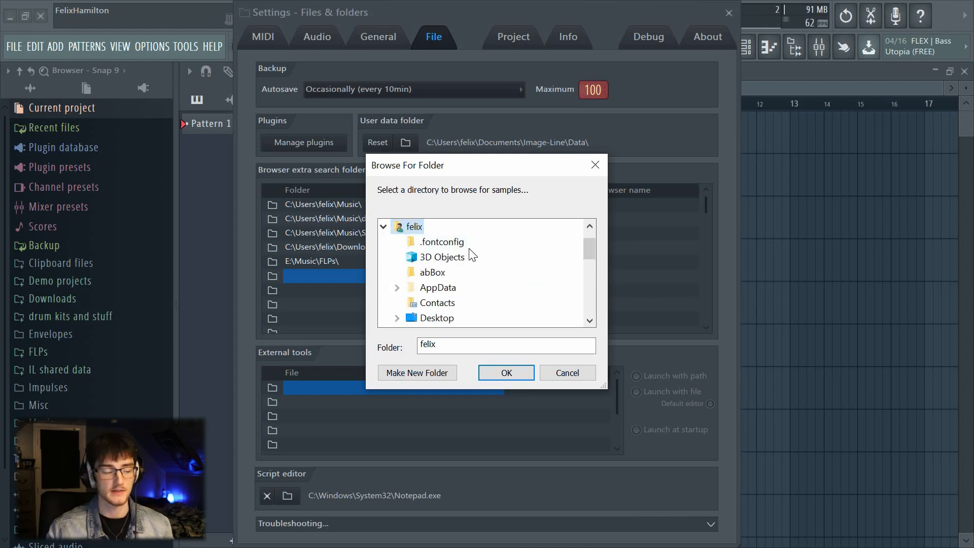
pyautogui.scroll(-1, 444, 288)
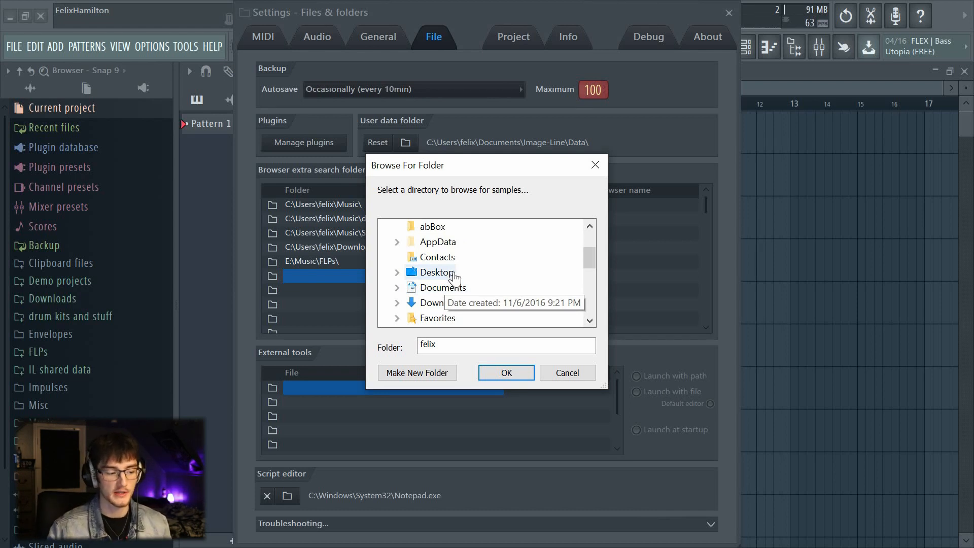
pyautogui.scroll(-1, 454, 278)
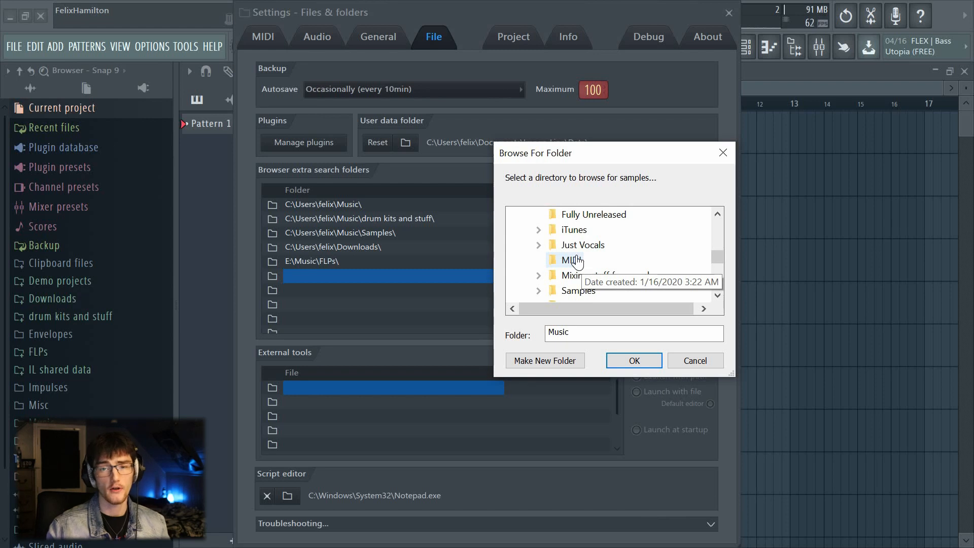
pyautogui.click(579, 261)
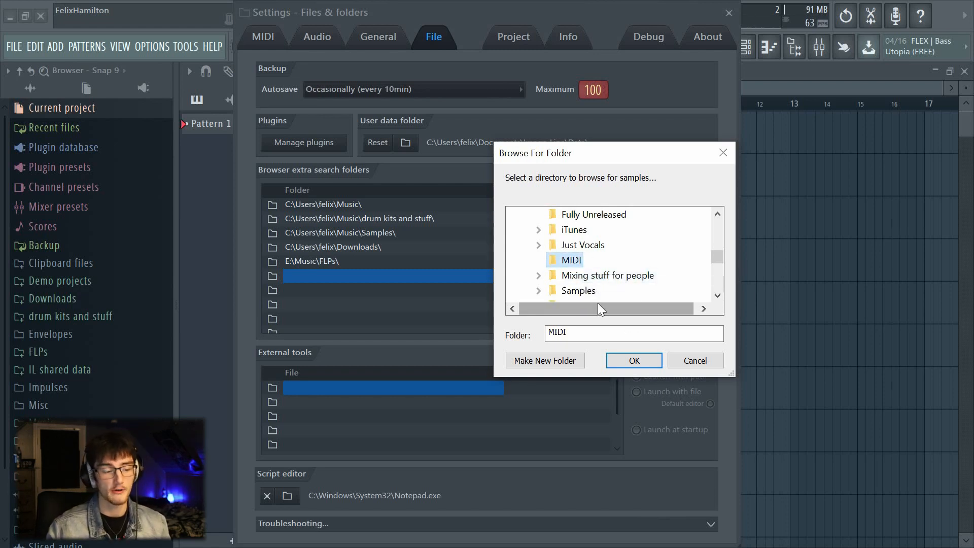
pyautogui.scroll(1, 604, 248)
pyautogui.scroll(-1, 615, 287)
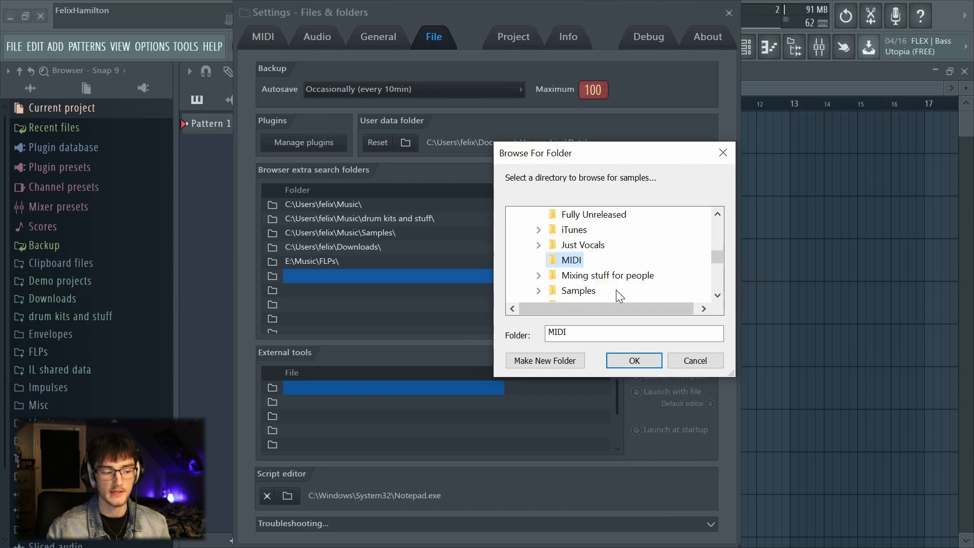
pyautogui.click(634, 361)
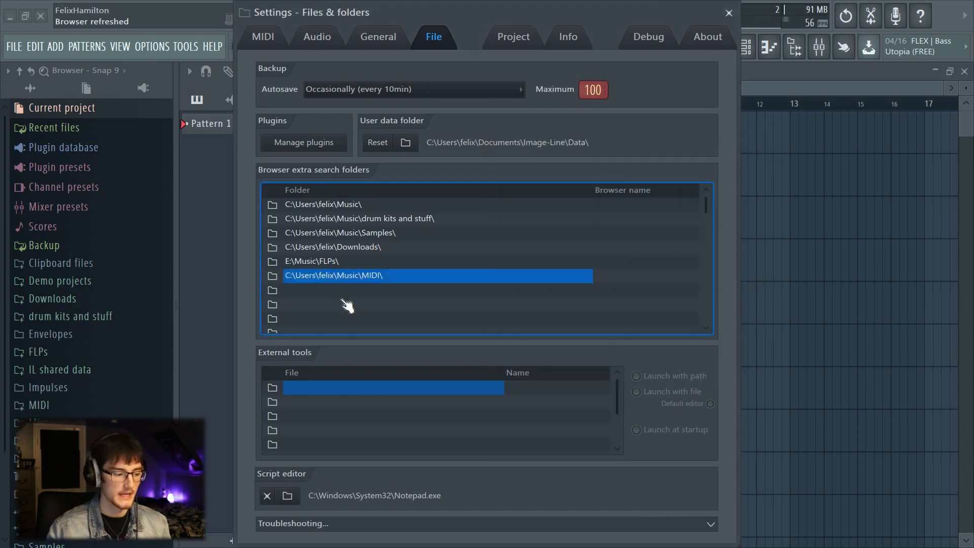
# Examine the contents of the MIDI and Samples folders in the browser.
pyautogui.click(51, 408)
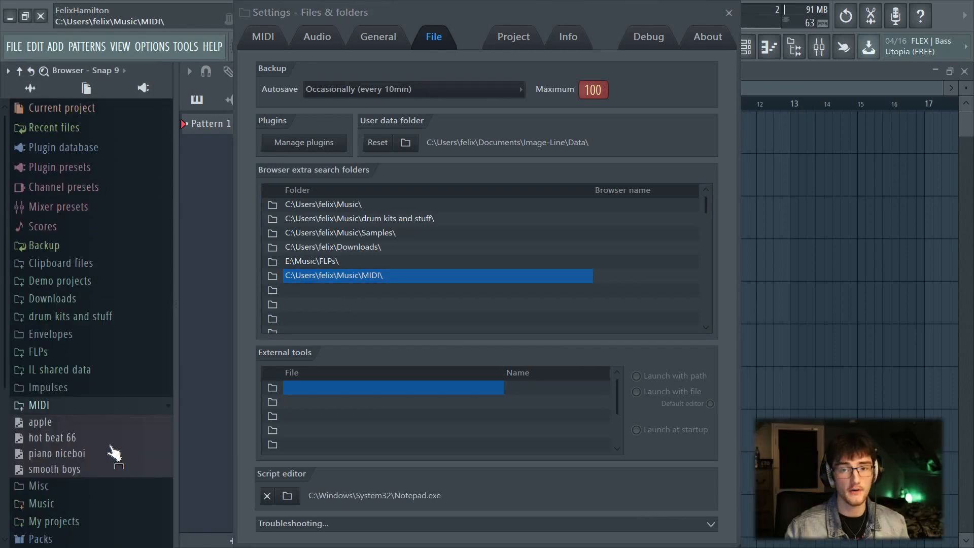
pyautogui.click(74, 406)
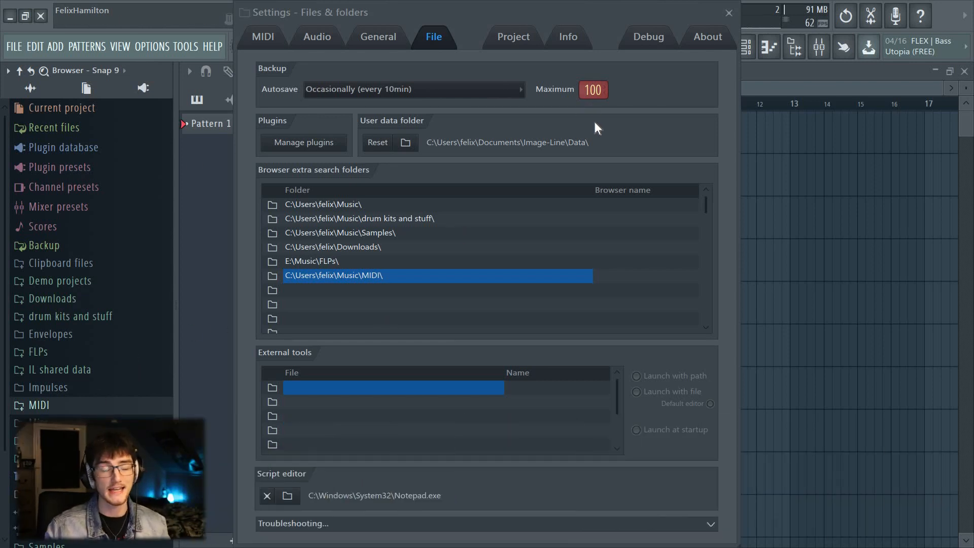
pyautogui.scroll(-3, 90, 280)
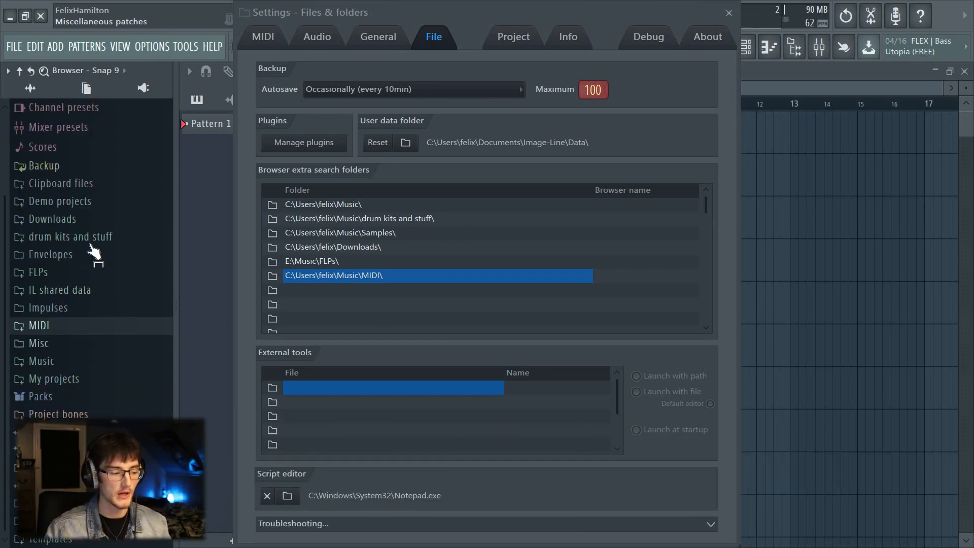
pyautogui.click(87, 468)
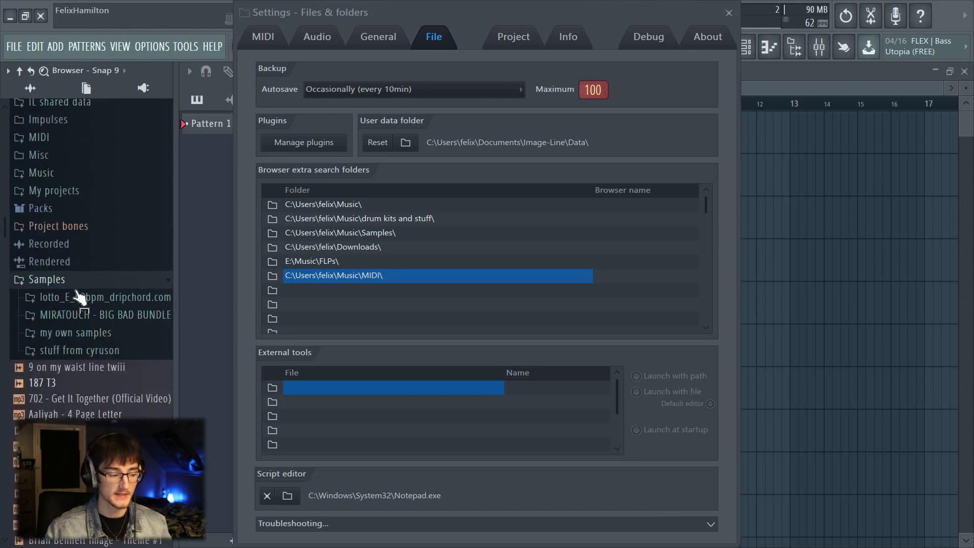
pyautogui.scroll(-5, 87, 378)
pyautogui.scroll(-10, 92, 396)
pyautogui.scroll(20, 87, 386)
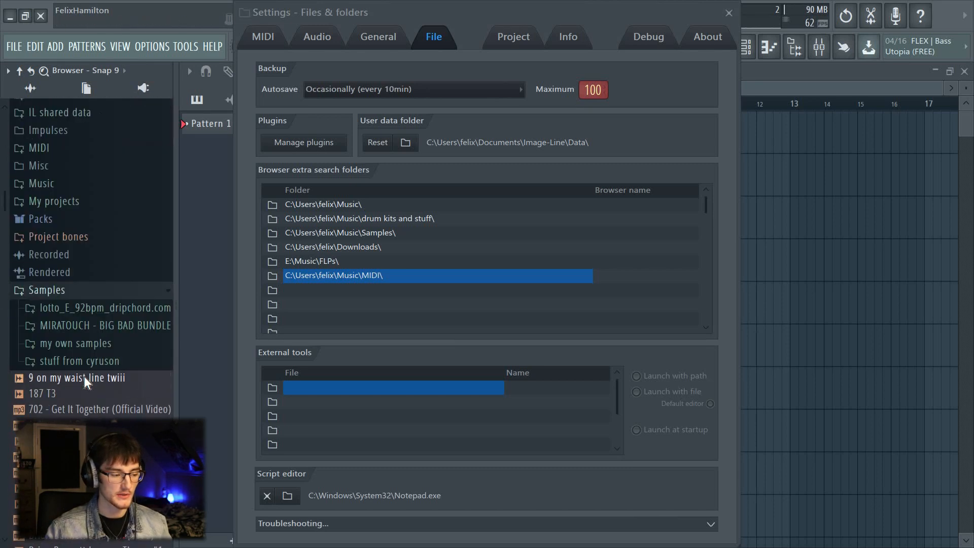
pyautogui.scroll(-3, 94, 364)
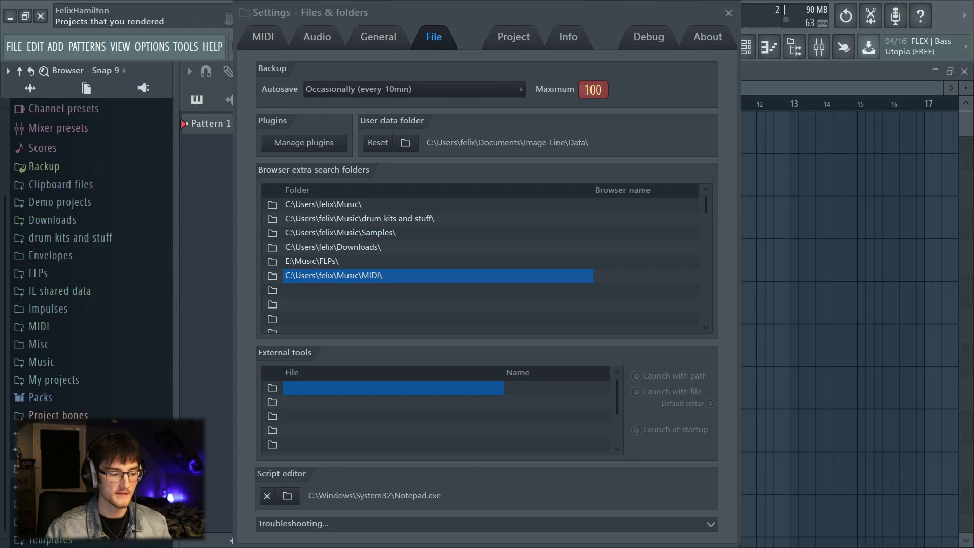
pyautogui.scroll(3, 93, 364)
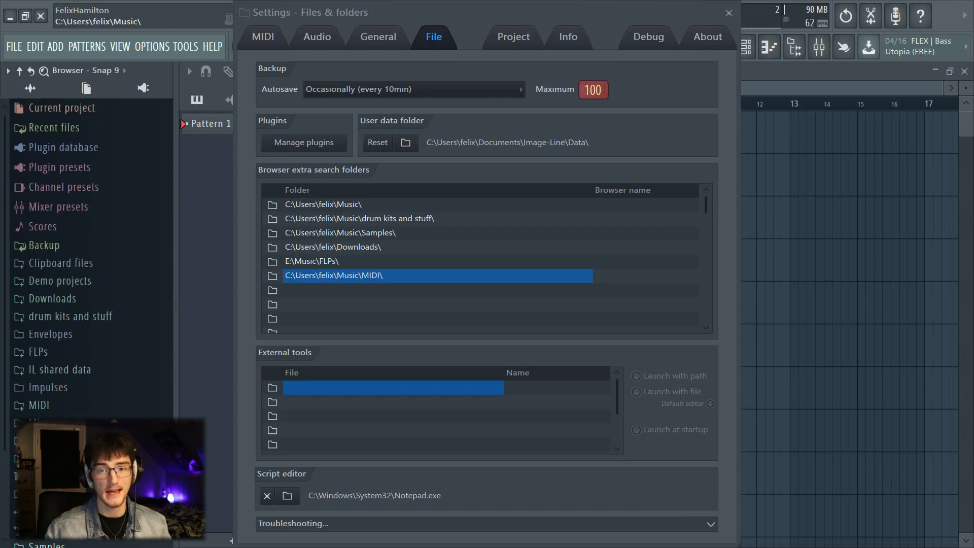
# Examine the contents of the "drum kits and stuff" folder in the browser and close the settings.
pyautogui.click(58, 405)
pyautogui.click(65, 316)
pyautogui.scroll(-2, 69, 315)
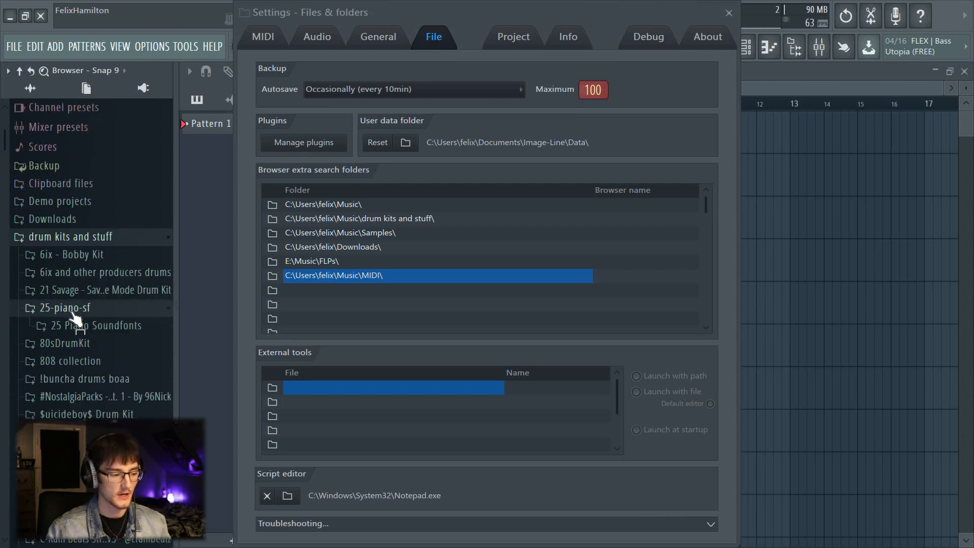
pyautogui.scroll(2, 71, 355)
pyautogui.click(71, 316)
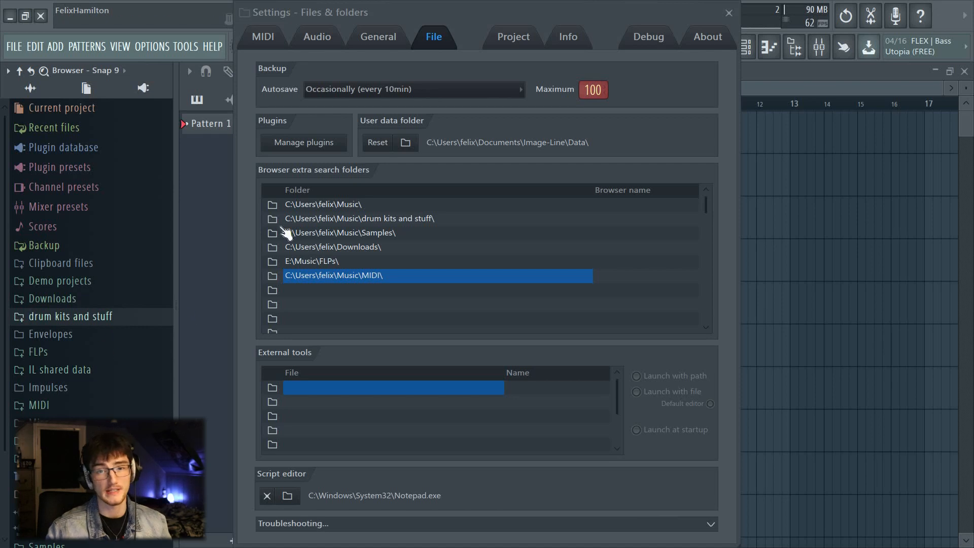
pyautogui.click(729, 13)
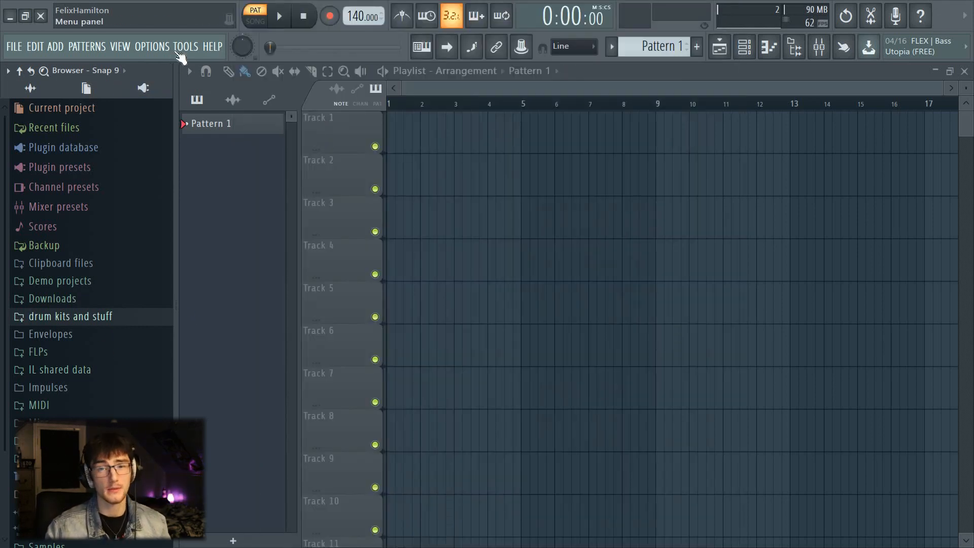
# Open the MIDI settings and look through the available controller types for the MIDIIN2 (Impact LX49+) input.
pyautogui.click(166, 45)
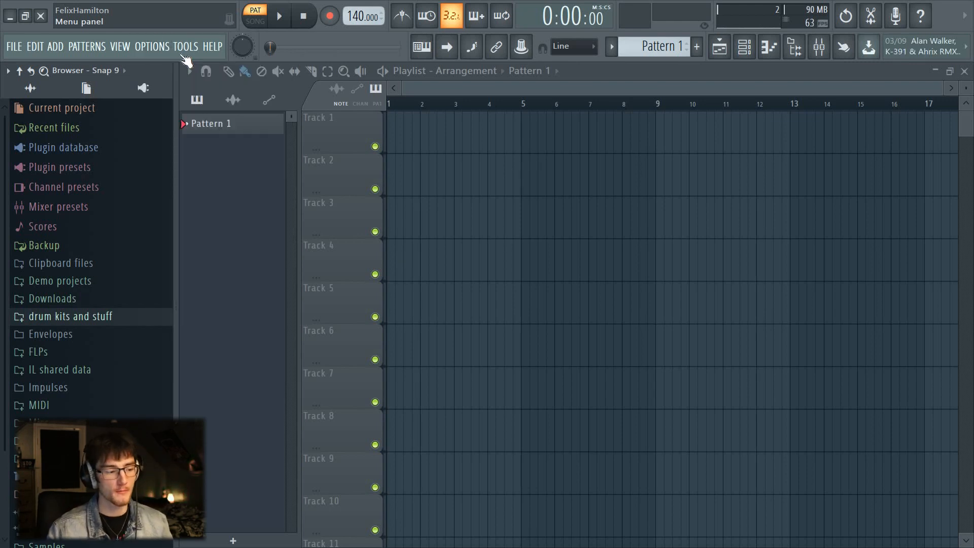
pyautogui.click(156, 46)
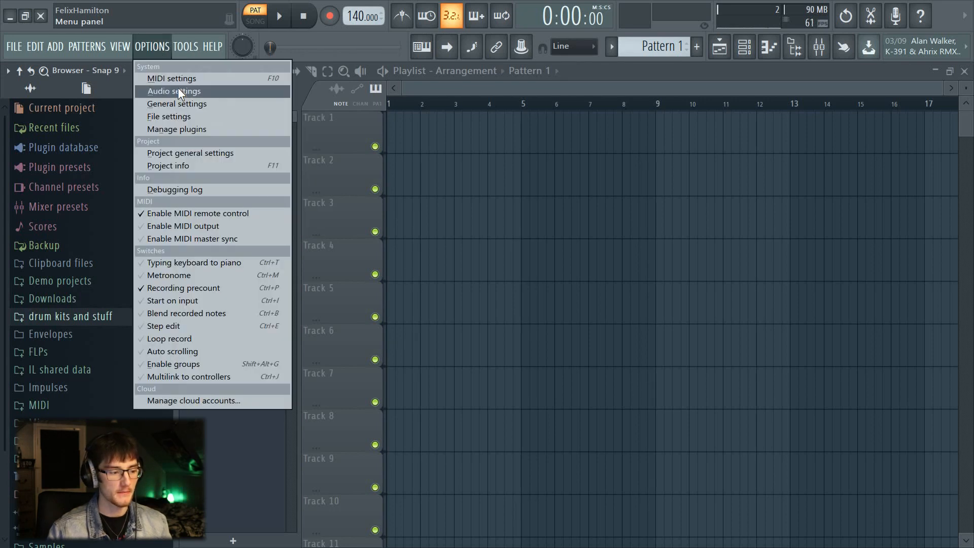
pyautogui.click(172, 84)
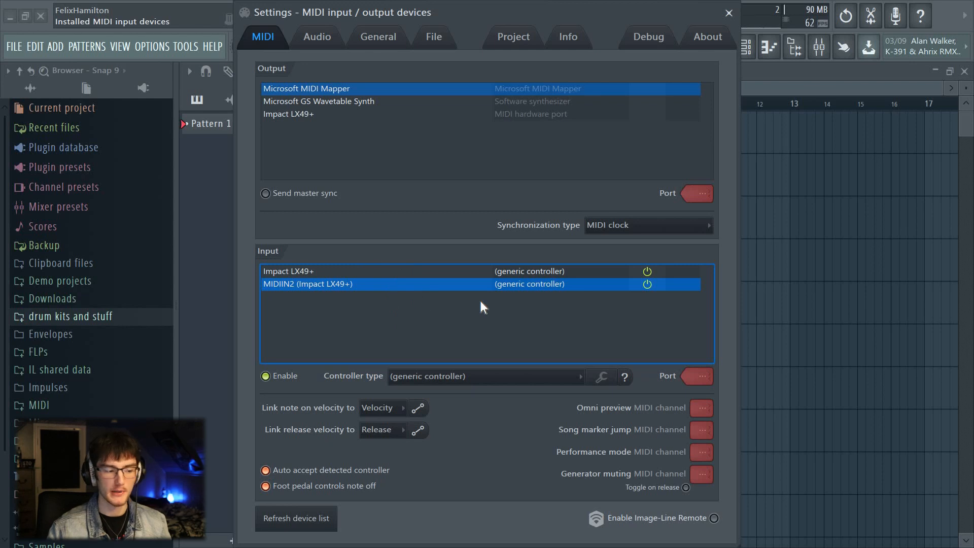
pyautogui.click(514, 378)
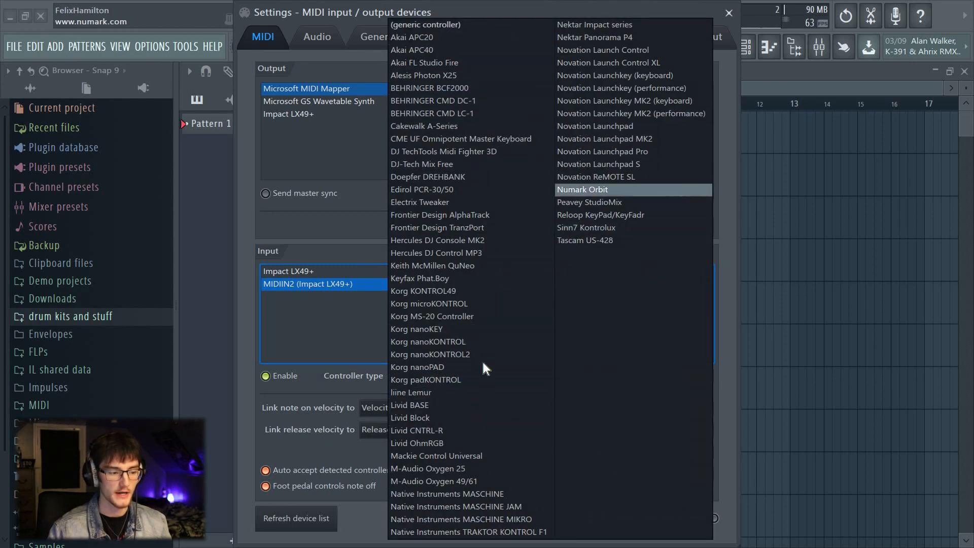
pyautogui.click(332, 349)
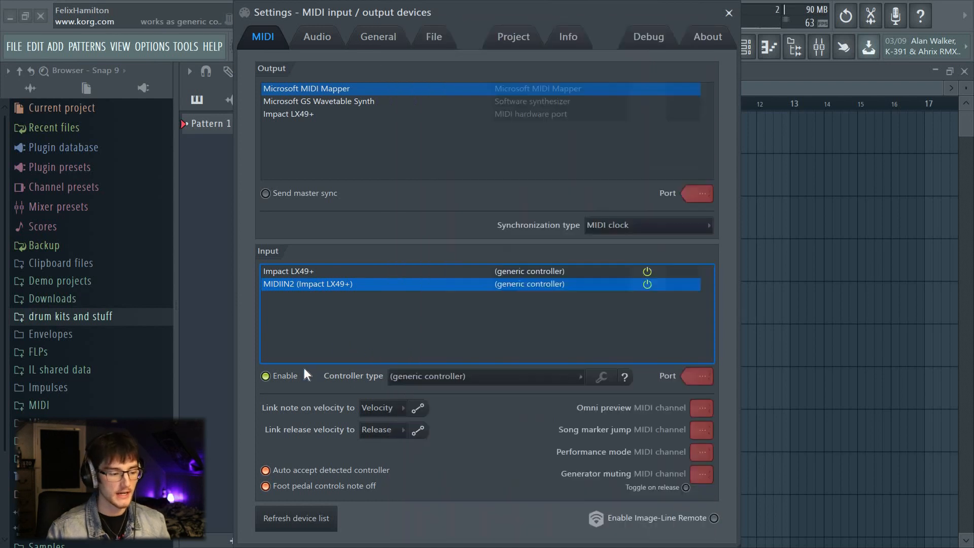
# Check the Enable option of the Impact LX49+ and MIDIIN2 (Impact LX49+) inputs and close the settings.
pyautogui.click(302, 271)
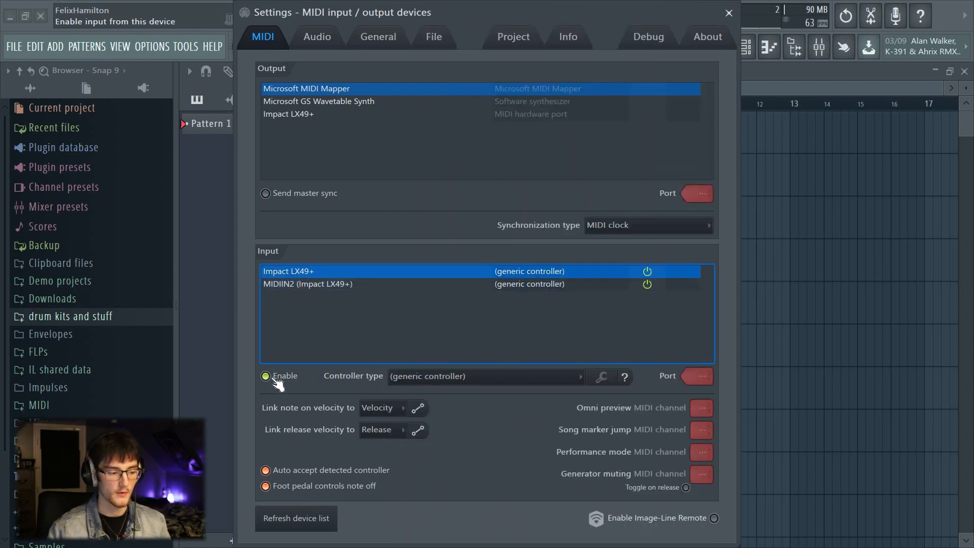
pyautogui.click(270, 379)
pyautogui.click(269, 377)
pyautogui.click(294, 286)
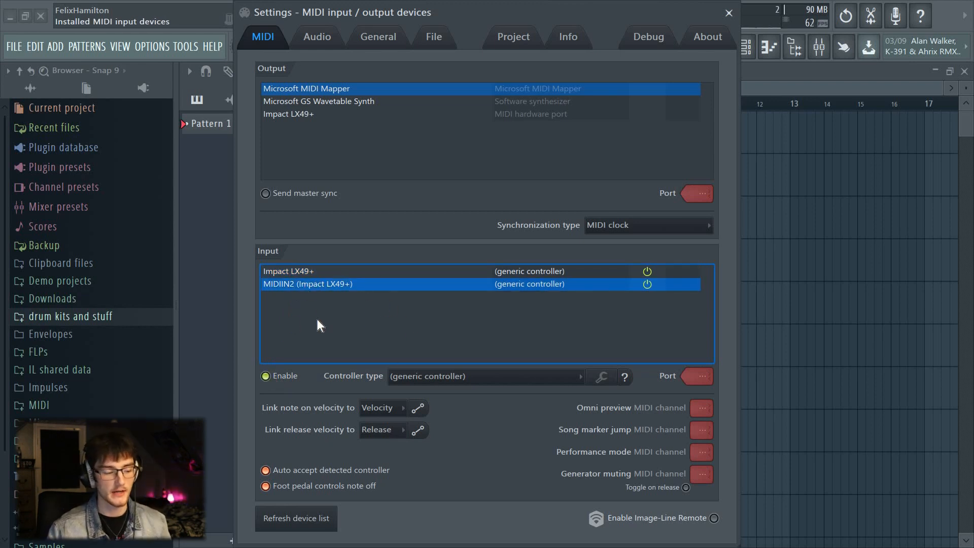
pyautogui.click(729, 13)
# View the channel rack and the Sampler's piano roll, and return to the playlist.
pyautogui.click(744, 47)
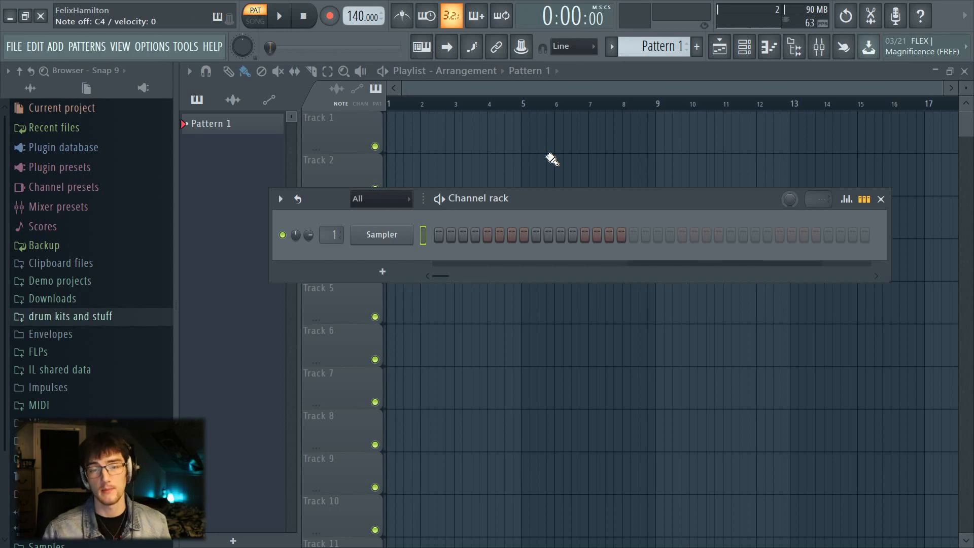
pyautogui.press('F6')
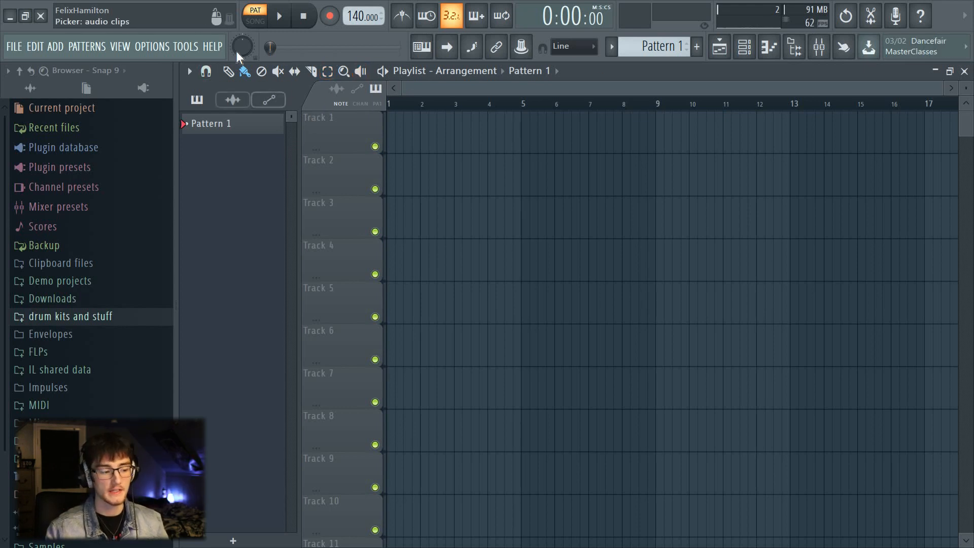
pyautogui.press('F7')
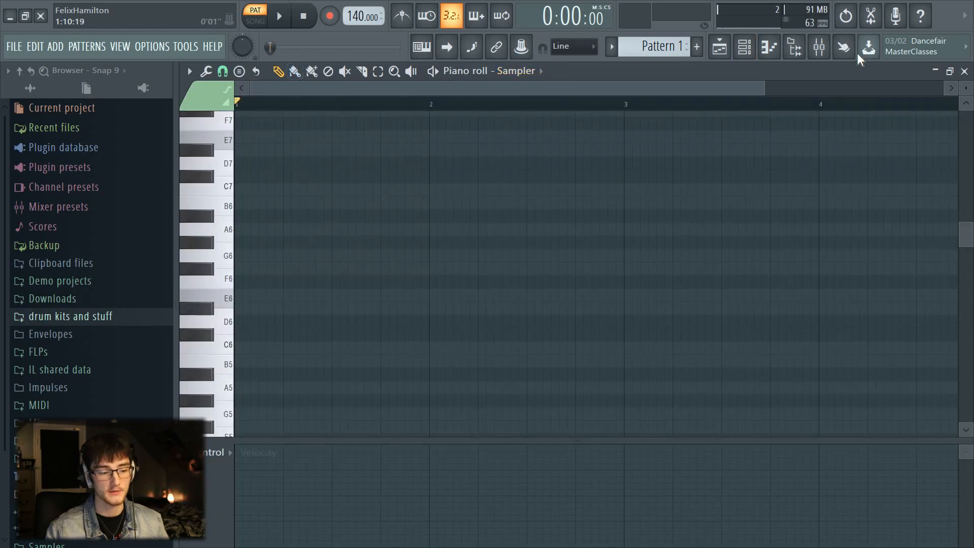
pyautogui.press('Escape')
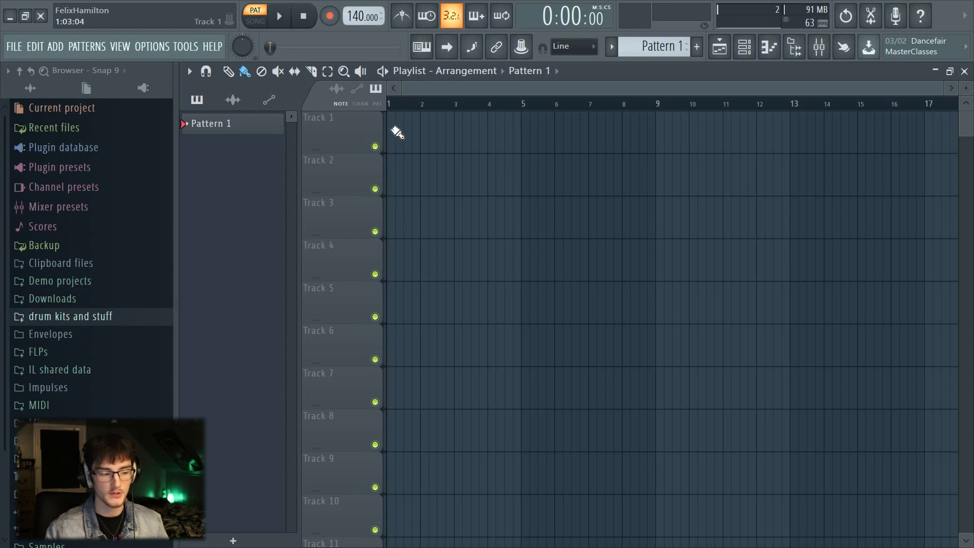
# Place Pattern 1 clips with the Paint and Draw tools: three along Track 1, one on Track 2 and one on Track 3.
pyautogui.click(245, 71)
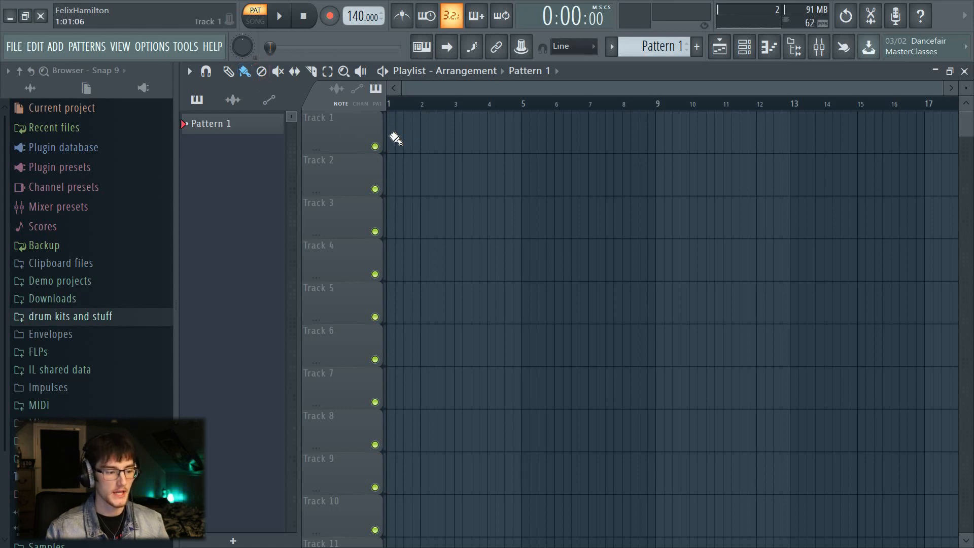
pyautogui.moveTo(395, 137)
pyautogui.mouseDown()
pyautogui.moveTo(604, 126)
pyautogui.moveTo(781, 139)
pyautogui.moveTo(385, 152)
pyautogui.moveTo(465, 126)
pyautogui.moveTo(528, 135)
pyautogui.moveTo(410, 124)
pyautogui.mouseUp()
pyautogui.click(228, 71)
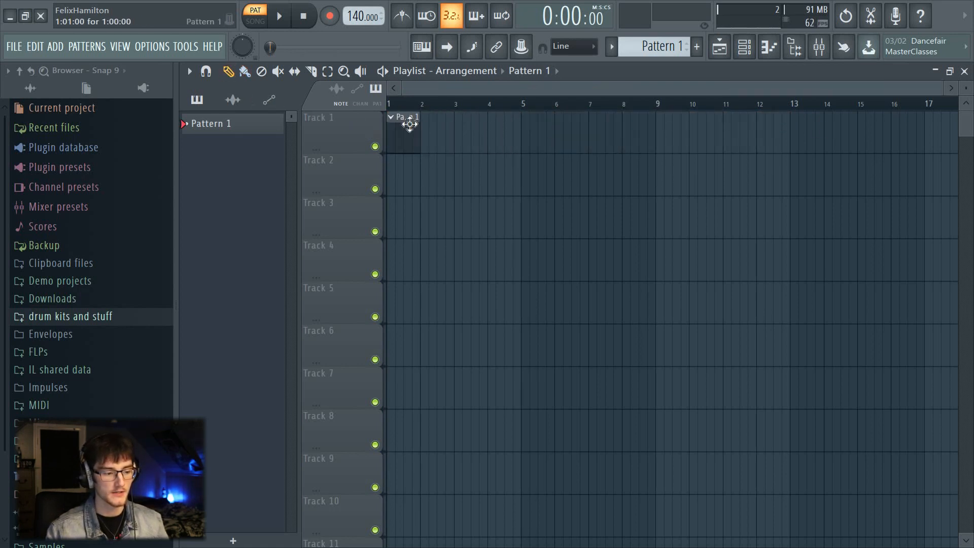
pyautogui.click(445, 136)
pyautogui.click(517, 134)
pyautogui.click(618, 208)
pyautogui.click(572, 167)
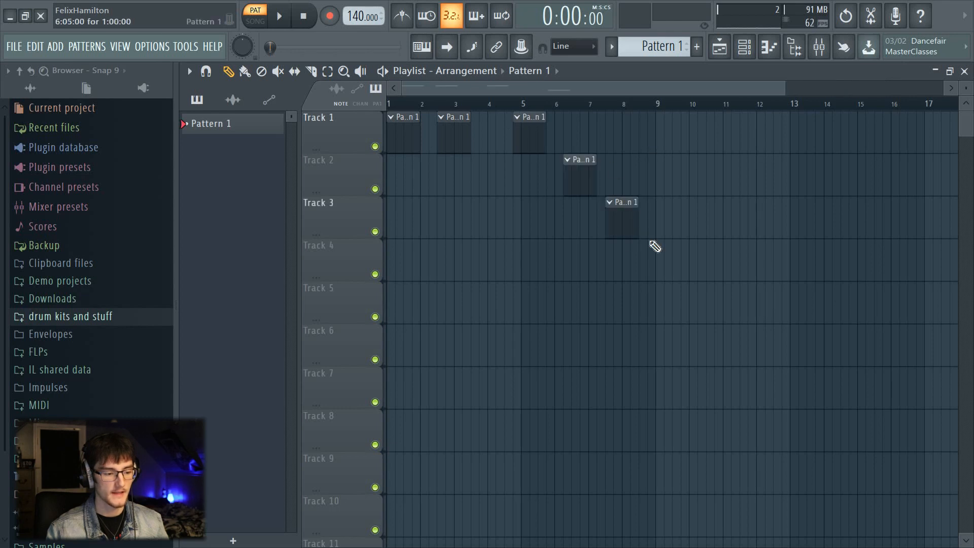
# Delete all the Pattern 1 clips on Tracks 1 to 3 and activate the Delete tool.
pyautogui.moveTo(655, 247)
pyautogui.mouseDown()
pyautogui.moveTo(515, 152)
pyautogui.moveTo(426, 147)
pyautogui.mouseUp()
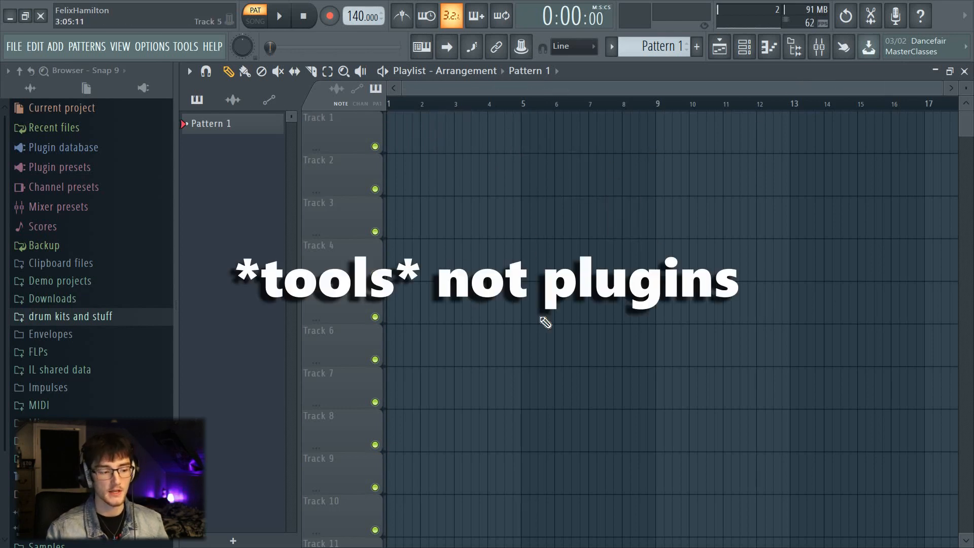
pyautogui.press('d')
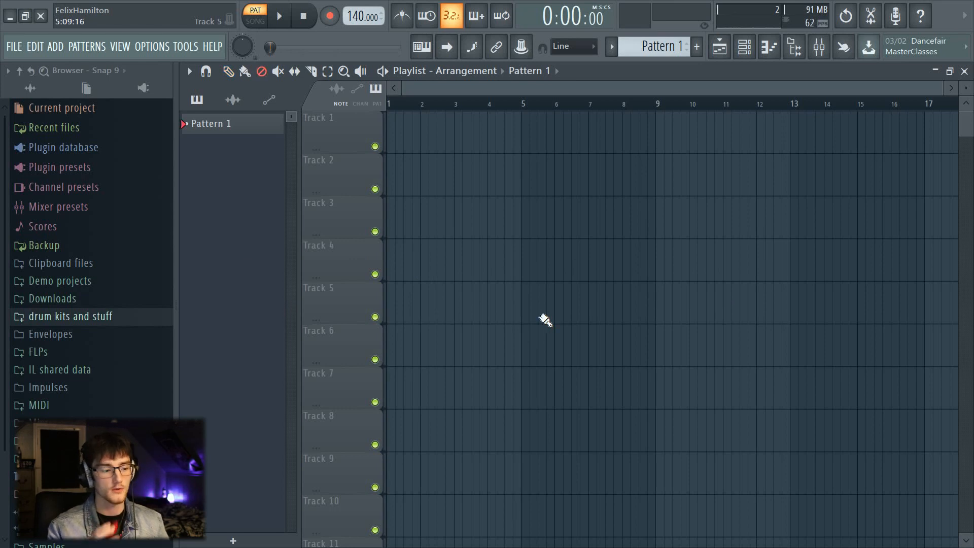
pyautogui.press('d')
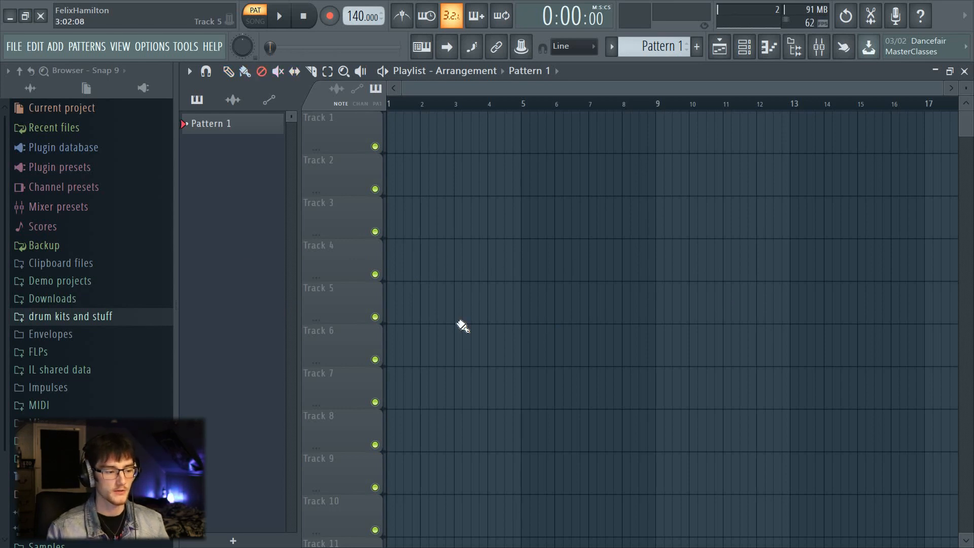
pyautogui.press('d')
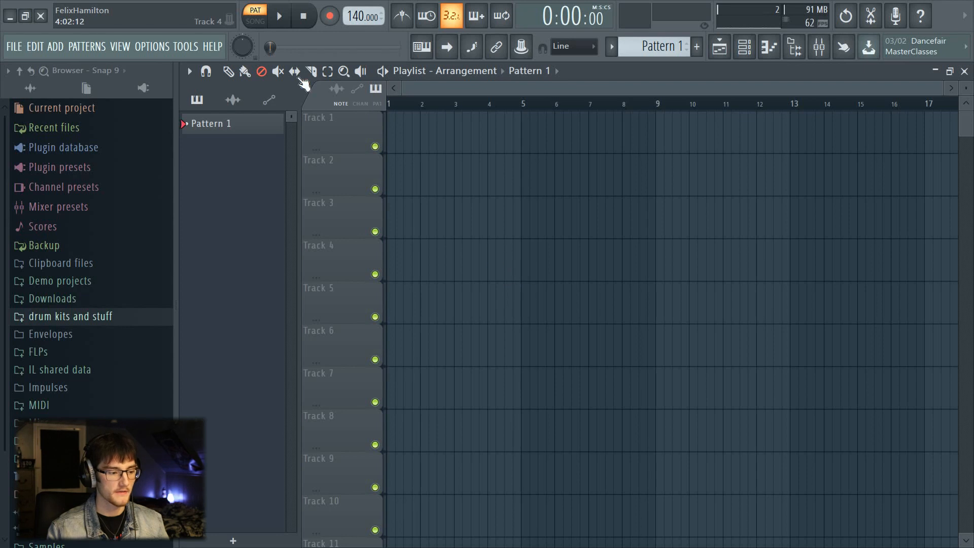
# Draw three consecutive Pattern 1 clips on Track 1, at bars 1, 2 and 3.
pyautogui.click(229, 71)
pyautogui.click(403, 132)
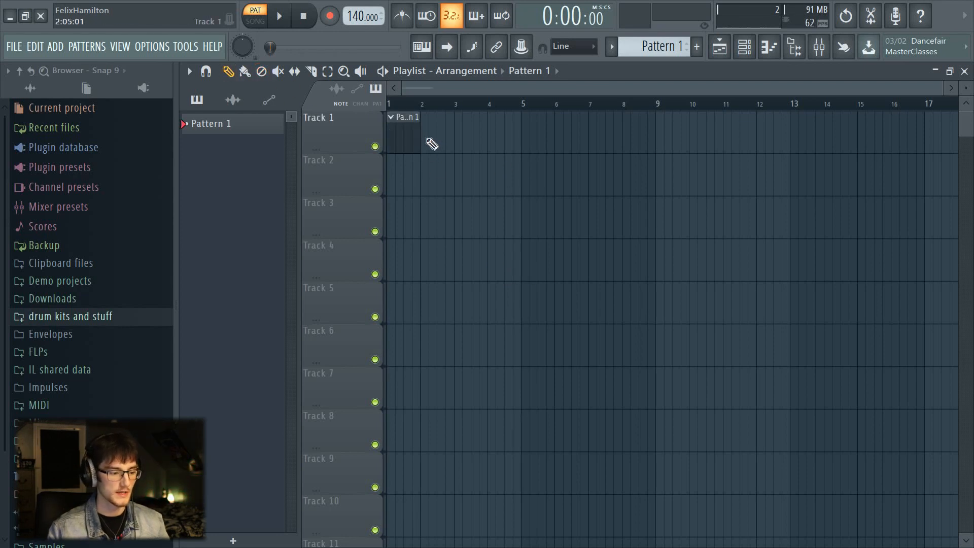
pyautogui.click(430, 142)
pyautogui.click(473, 140)
pyautogui.moveTo(433, 140); pyautogui.dragTo(461, 141)
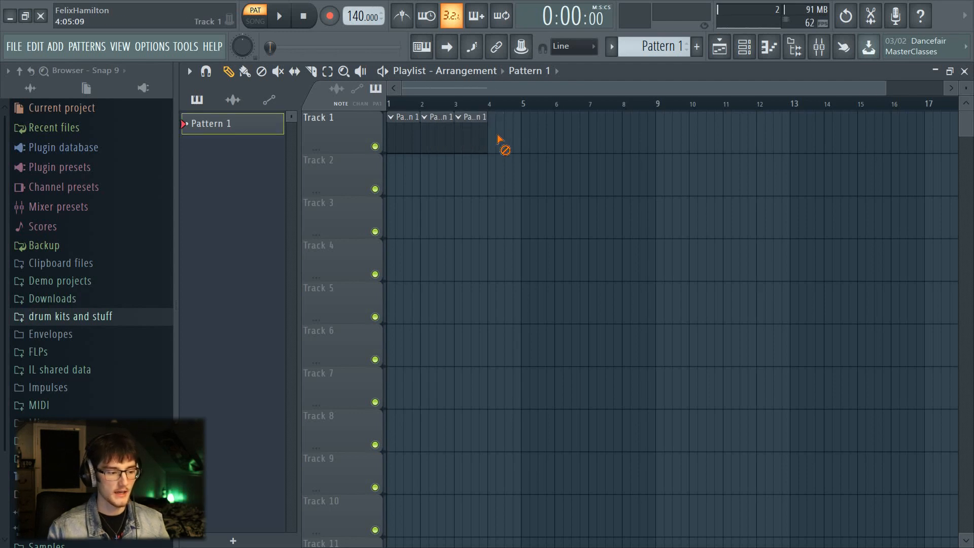
# Delete the three Pattern 1 clips from Track 1 with the Draw tool active.
pyautogui.rightClick(480, 145)
pyautogui.rightClick(454, 135)
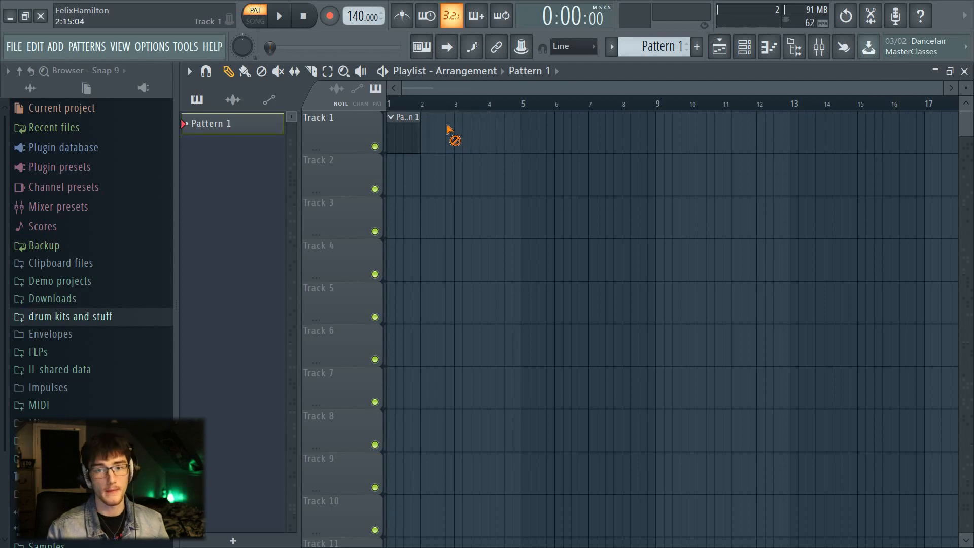
pyautogui.rightClick(406, 129)
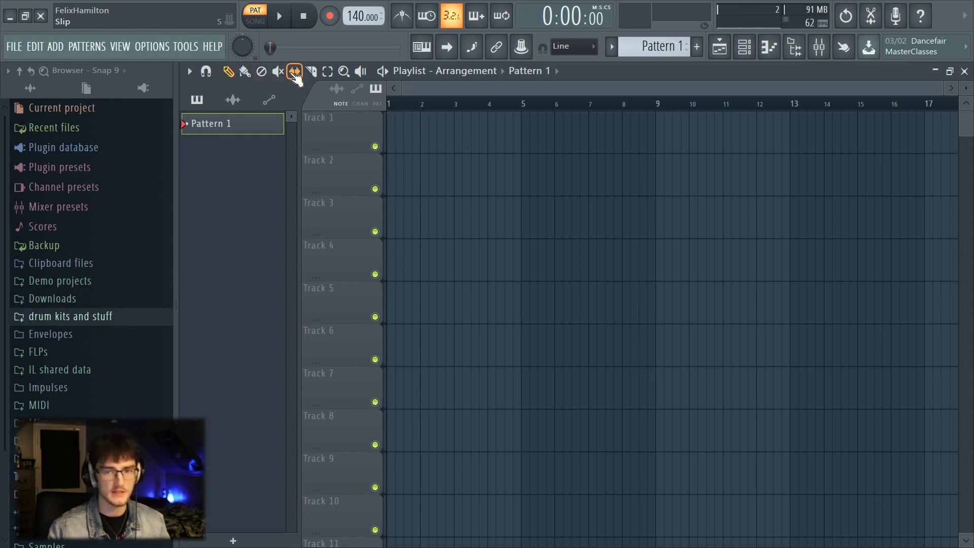
# Place a Pattern 1 clip at bar 1 of Track 1 and slice it in half with the Slice tool.
pyautogui.click(311, 71)
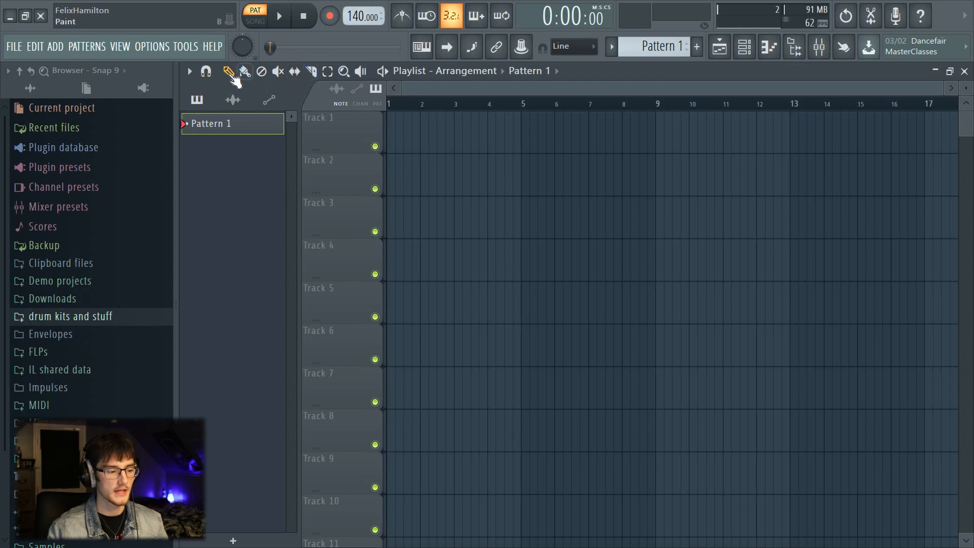
pyautogui.click(401, 135)
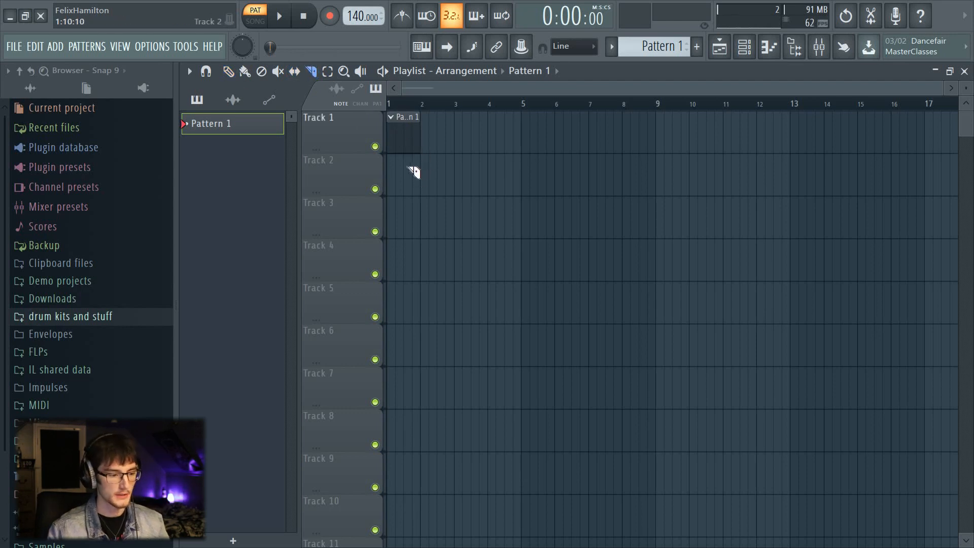
pyautogui.moveTo(413, 161)
pyautogui.mouseDown()
pyautogui.moveTo(400, 150)
pyautogui.moveTo(413, 148)
pyautogui.mouseUp()
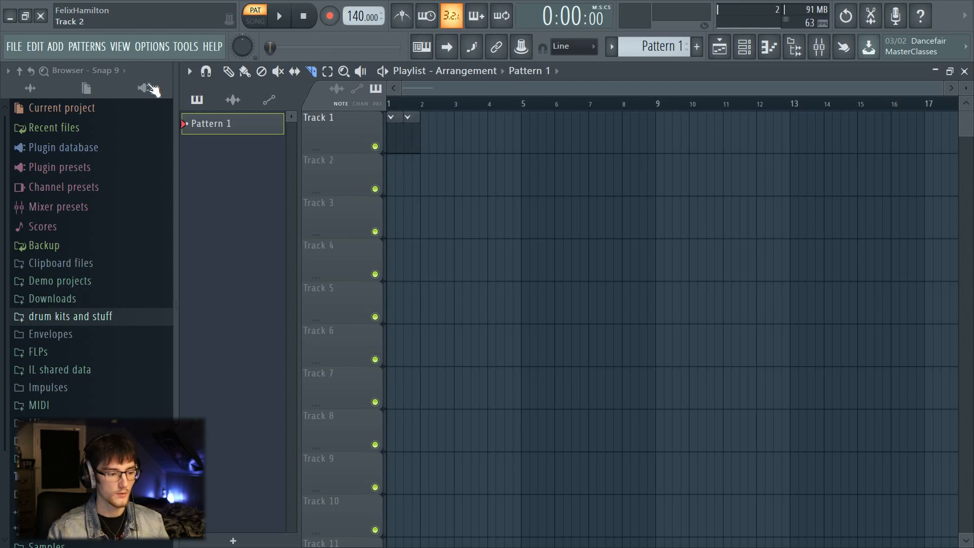
# Delete both halves of the sliced clip on Track 1 with the Draw tool active.
pyautogui.click(228, 71)
pyautogui.rightClick(416, 146)
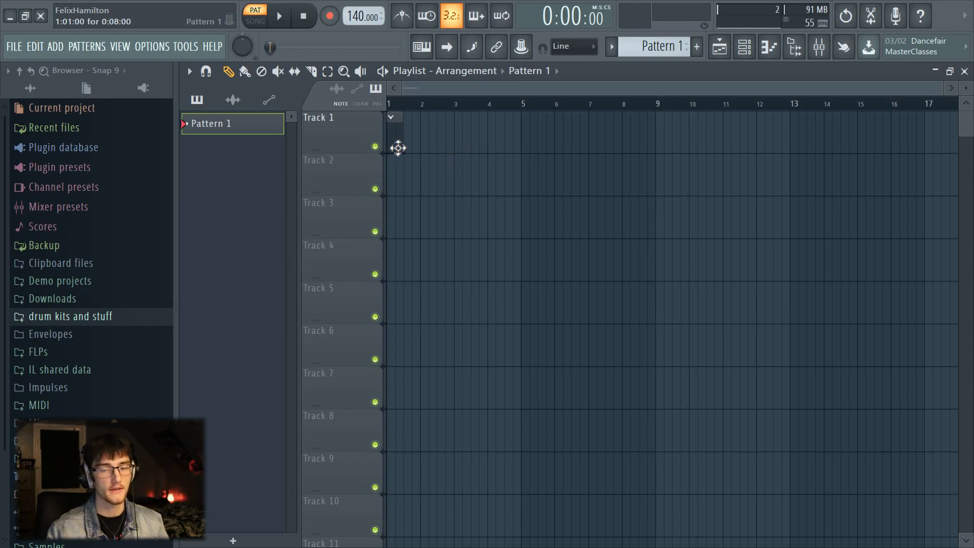
pyautogui.rightClick(394, 131)
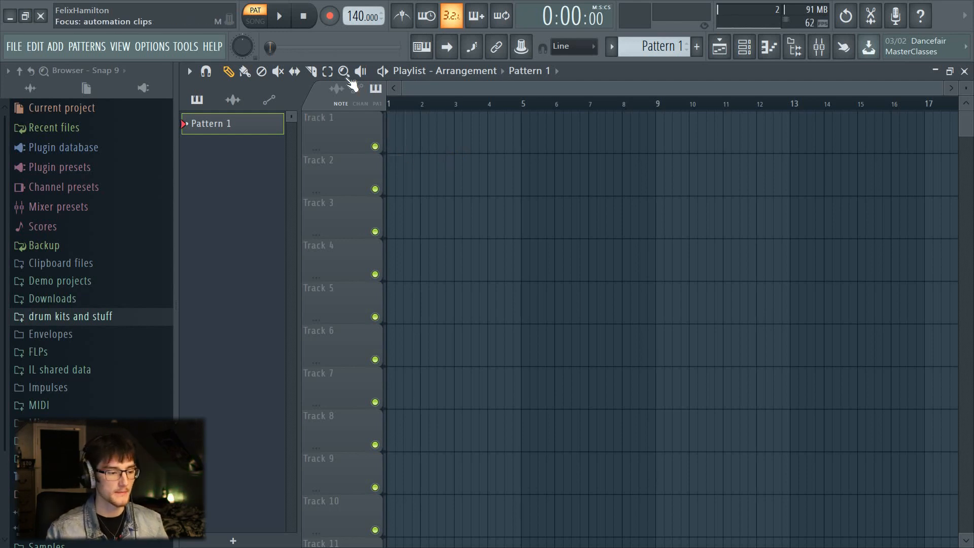
# Zoom in and out on different areas of the playlist grid with the Zoom tool, ending with bars 1 to 17 in view.
pyautogui.click(343, 72)
pyautogui.click(452, 179)
pyautogui.rightClick(448, 211)
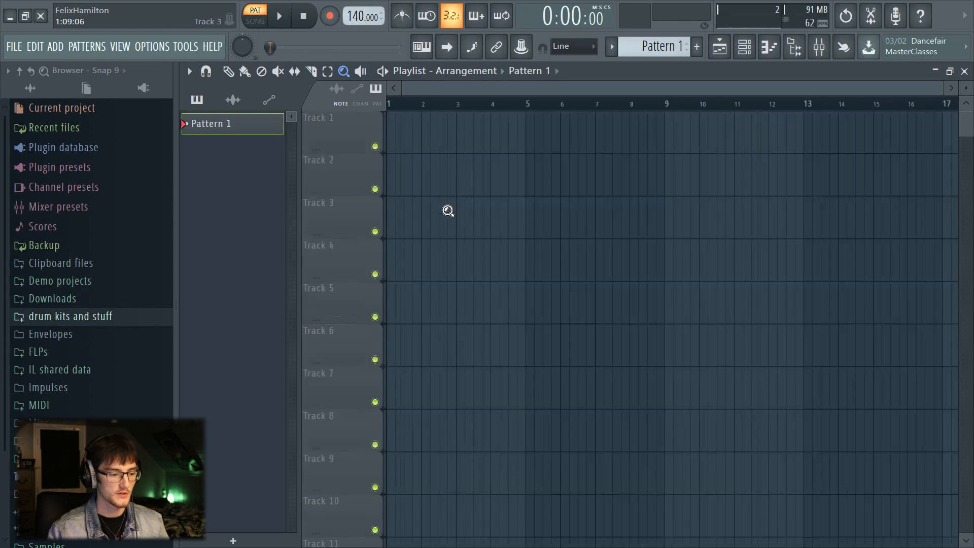
pyautogui.click(426, 176)
pyautogui.rightClick(428, 161)
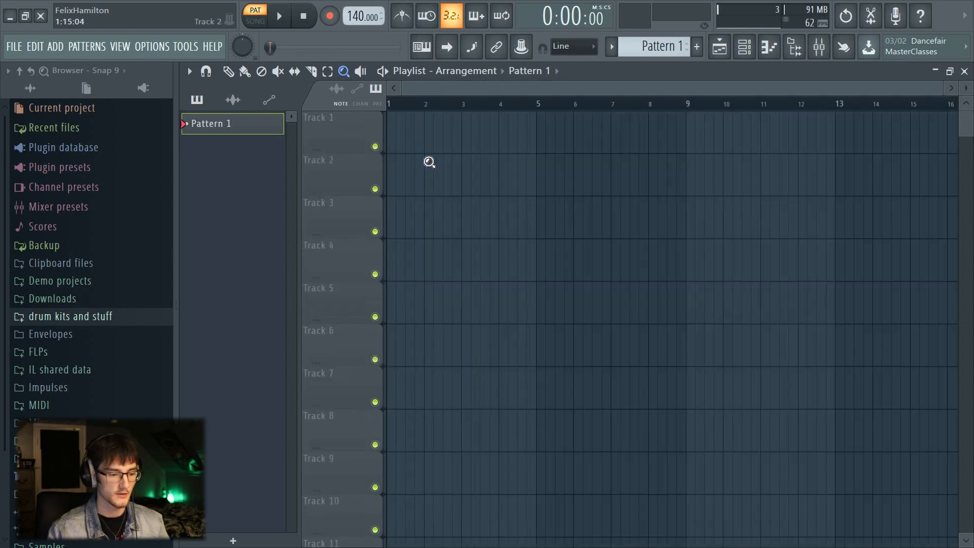
pyautogui.click(448, 190)
pyautogui.click(616, 271)
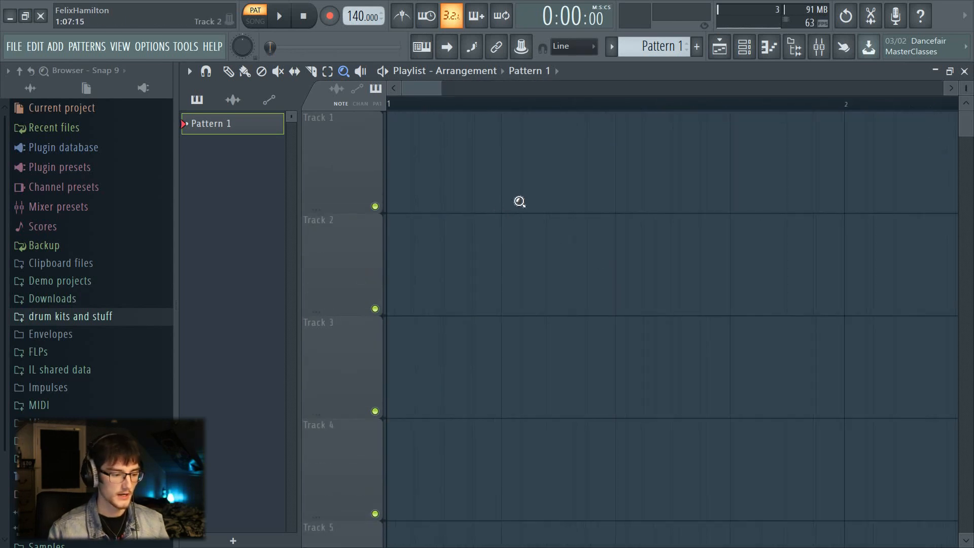
pyautogui.rightClick(524, 200)
pyautogui.moveTo(577, 152); pyautogui.dragTo(465, 264)
pyautogui.moveTo(577, 206); pyautogui.dragTo(352, 371)
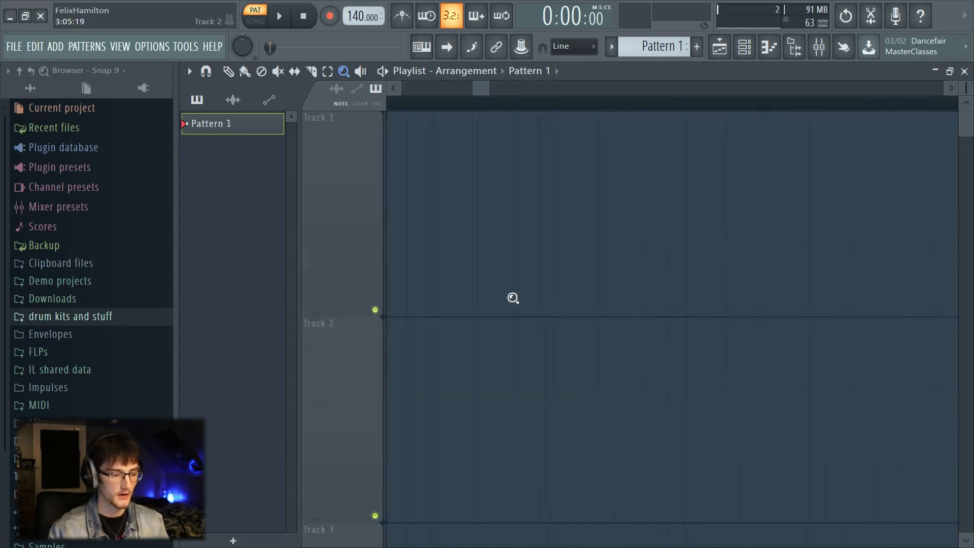
pyautogui.rightClick(472, 261)
pyautogui.click(472, 261)
pyautogui.rightClick(472, 261)
pyautogui.scroll(-2, 430, 105)
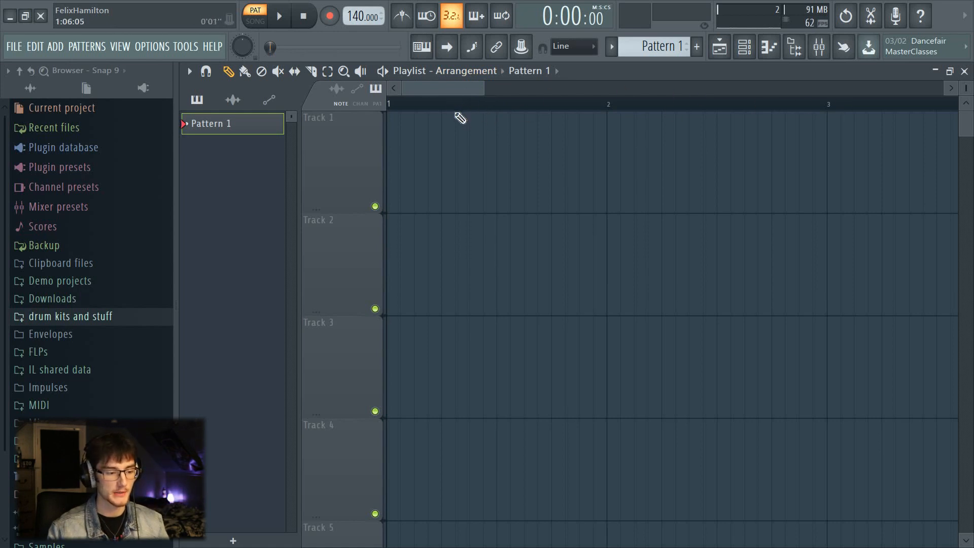
pyautogui.scroll(-2, 461, 115)
pyautogui.scroll(-4, 459, 113)
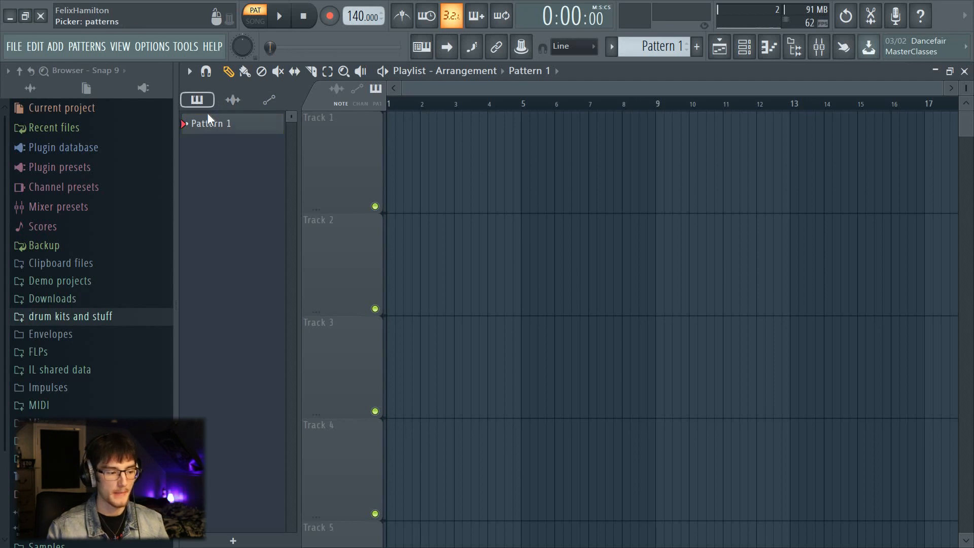
# View the audio clips in the playlist's picker and return it to patterns.
pyautogui.click(233, 102)
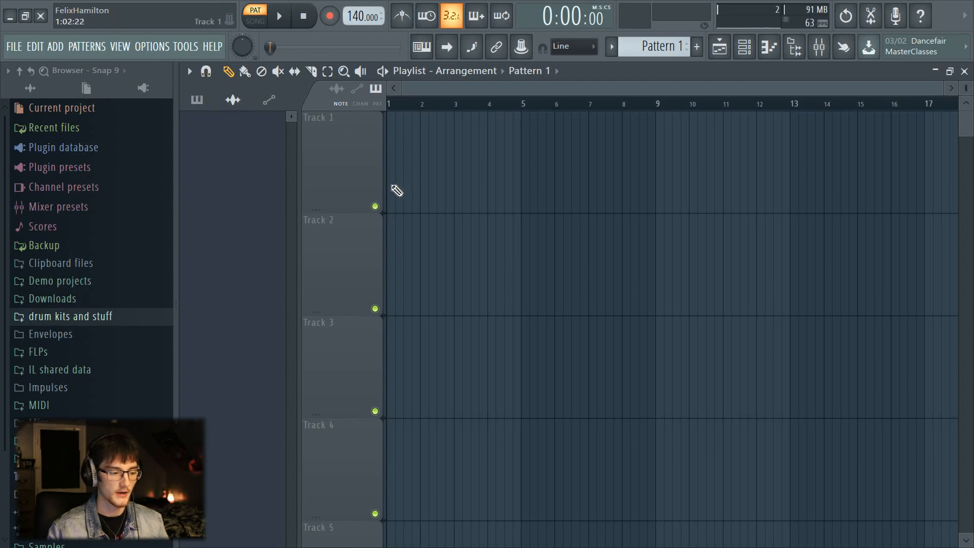
pyautogui.click(197, 99)
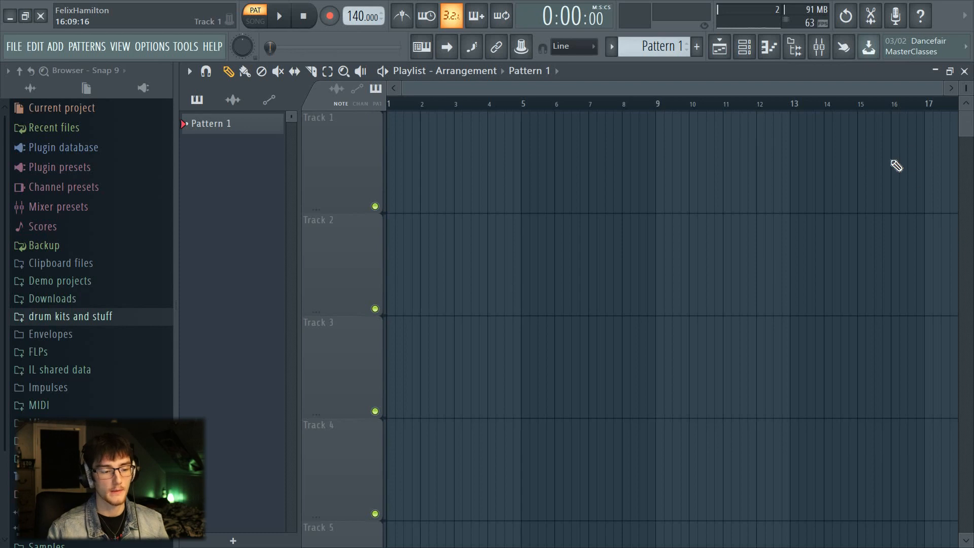
# Zoom the playlist out vertically until Tracks 1 to 11 fit in view.
pyautogui.moveTo(966, 88)
pyautogui.mouseDown()
pyautogui.moveTo(965, 111)
pyautogui.moveTo(966, 102)
pyautogui.mouseUp()
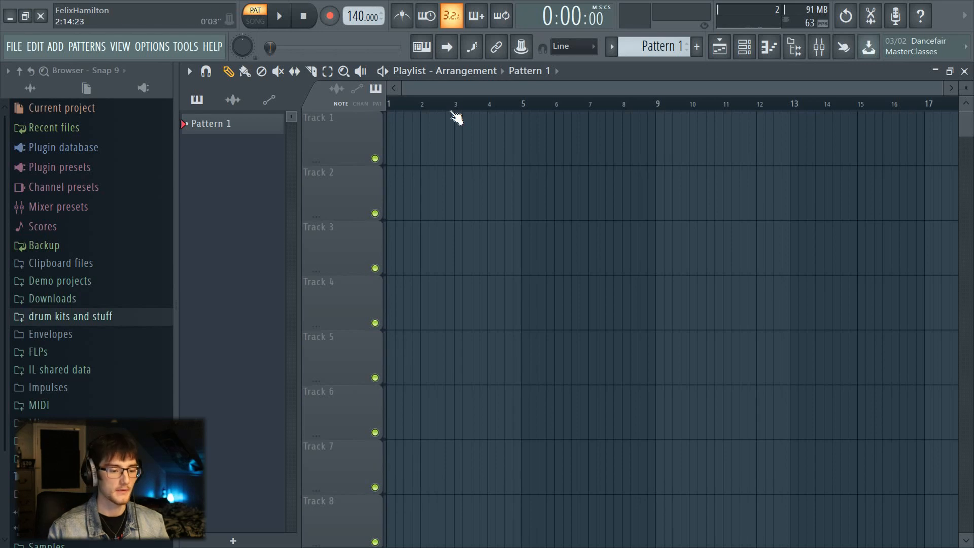
pyautogui.moveTo(966, 88); pyautogui.dragTo(965, 97)
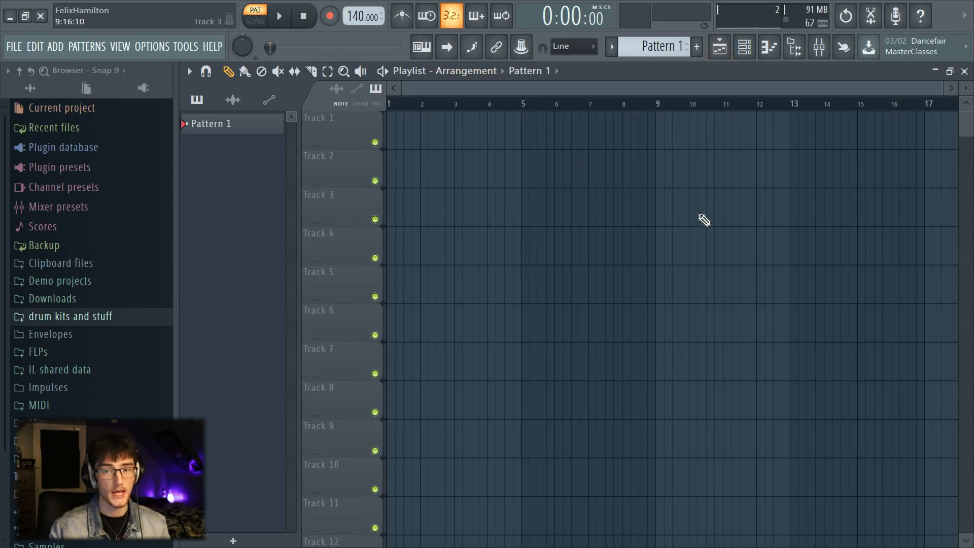
# Open the Channel rack, load kick, 808, clap, snare, hi-hat and open hat samples from "drum kits and stuff", and select the No Heart Kick channel.
pyautogui.click(745, 48)
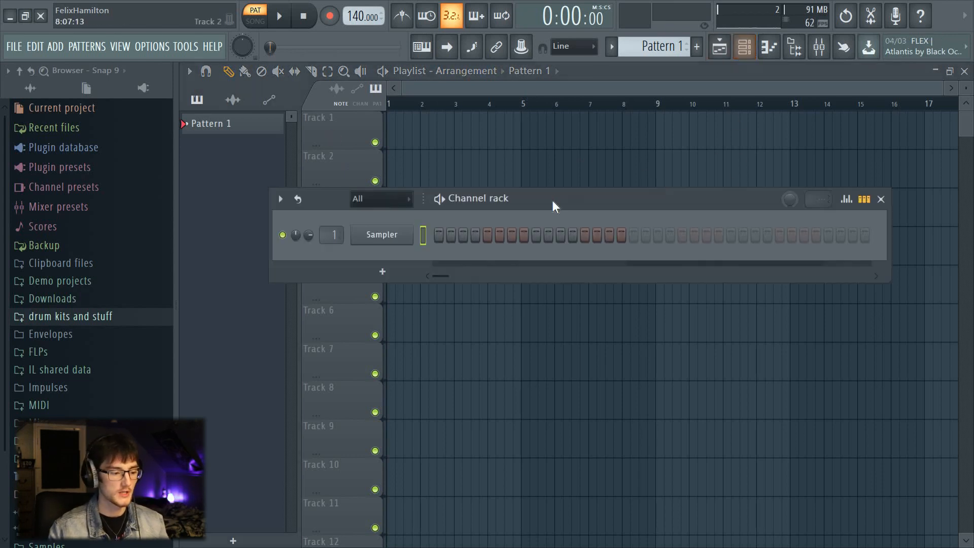
pyautogui.click(83, 317)
pyautogui.click(93, 361)
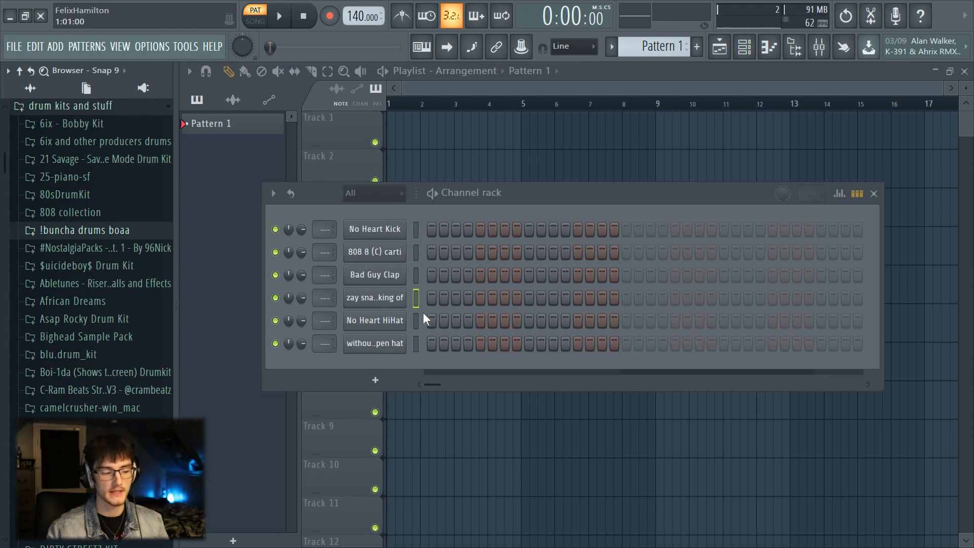
pyautogui.press('Down')
pyautogui.press('Down')
pyautogui.click(417, 229)
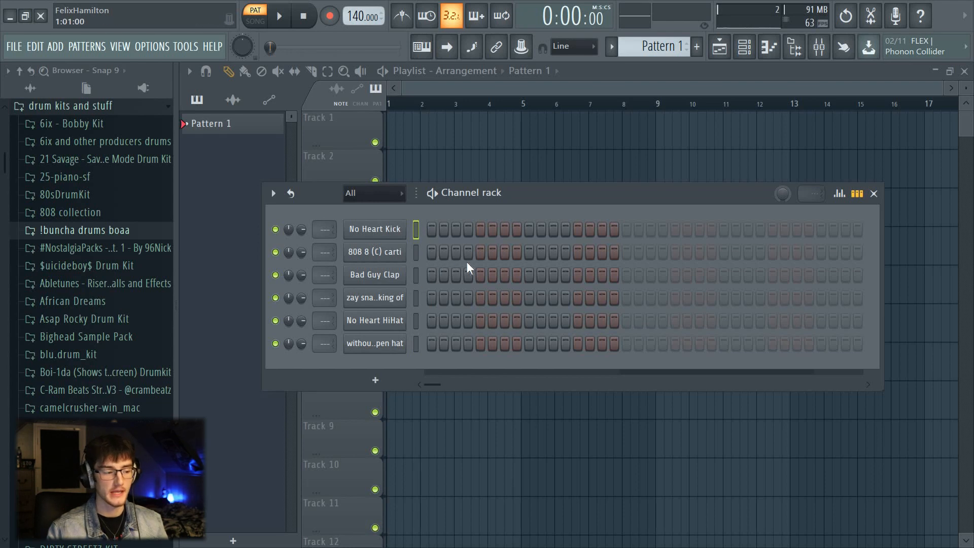
# Look inside the 21 Savage - Savage Mode Drum Kit folder, then collapse the drum kits and stuff folder in the browser.
pyautogui.click(66, 160)
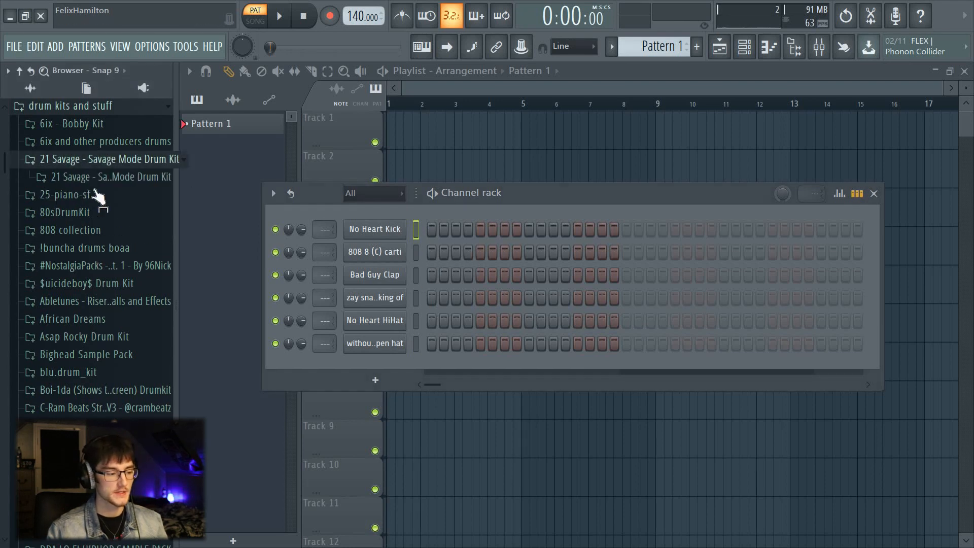
pyautogui.click(68, 106)
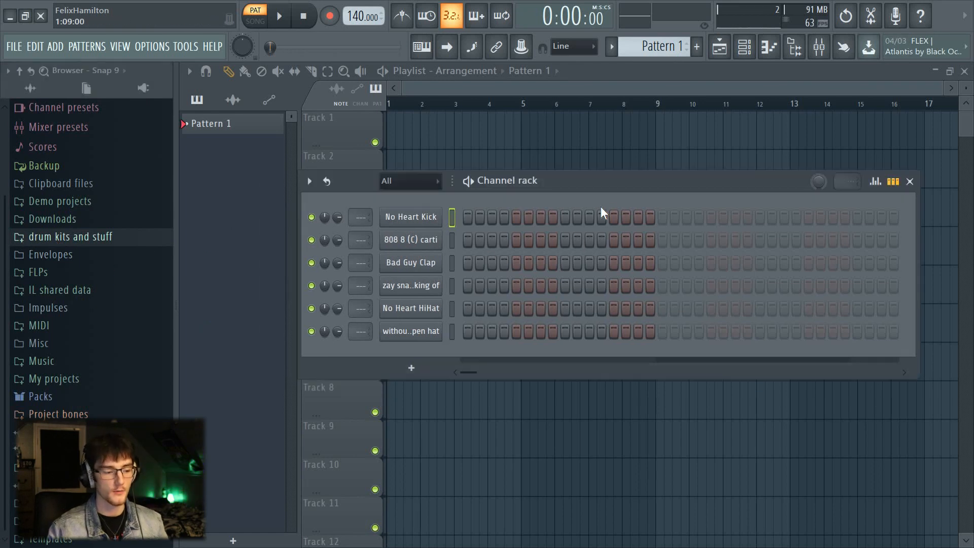
# View the list of plugins that can be added as a new channel, without adding one.
pyautogui.click(400, 371)
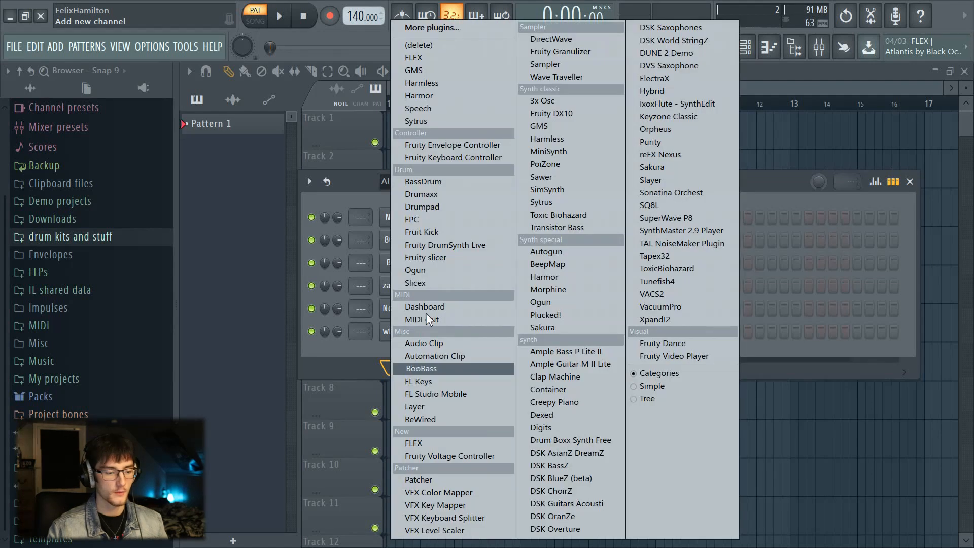
pyautogui.click(346, 364)
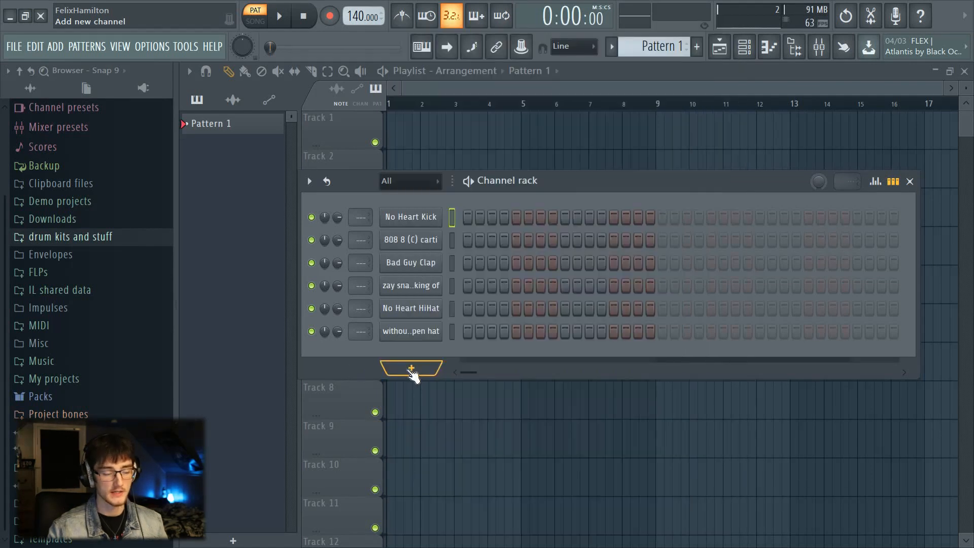
pyautogui.click(412, 369)
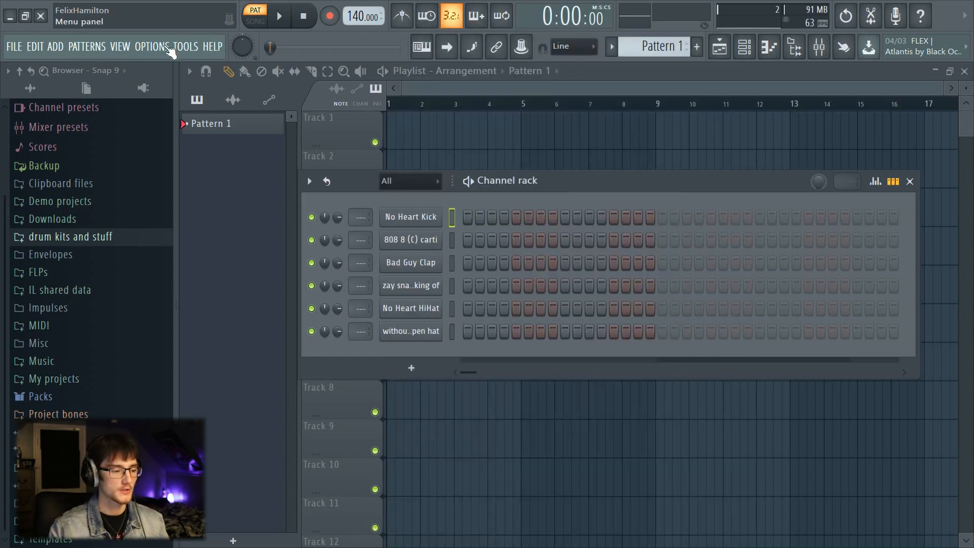
# Open the plugin manager and add the user's home folder to the plugin search paths, keeping it enabled for scanning.
pyautogui.click(157, 48)
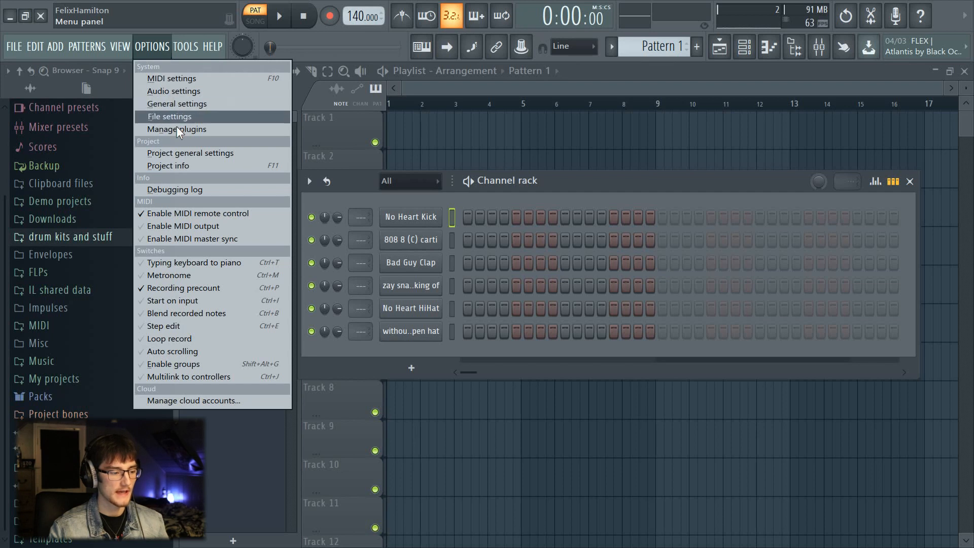
pyautogui.click(176, 127)
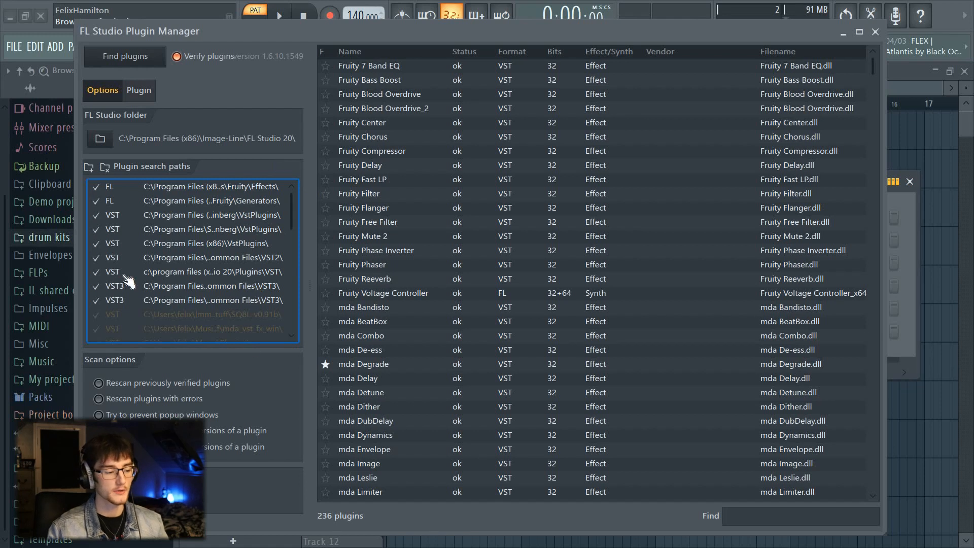
pyautogui.click(89, 167)
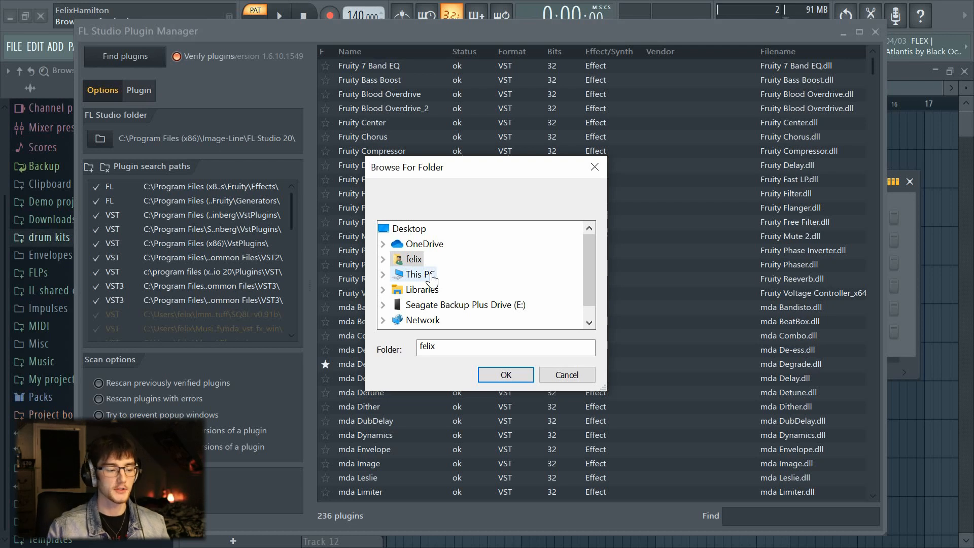
pyautogui.doubleClick(414, 259)
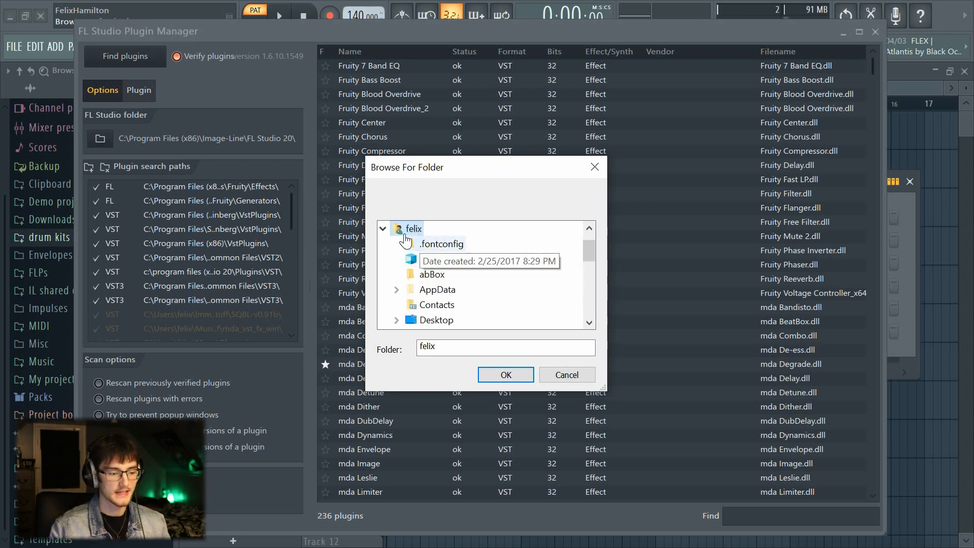
pyautogui.click(505, 375)
pyautogui.scroll(-4, 200, 275)
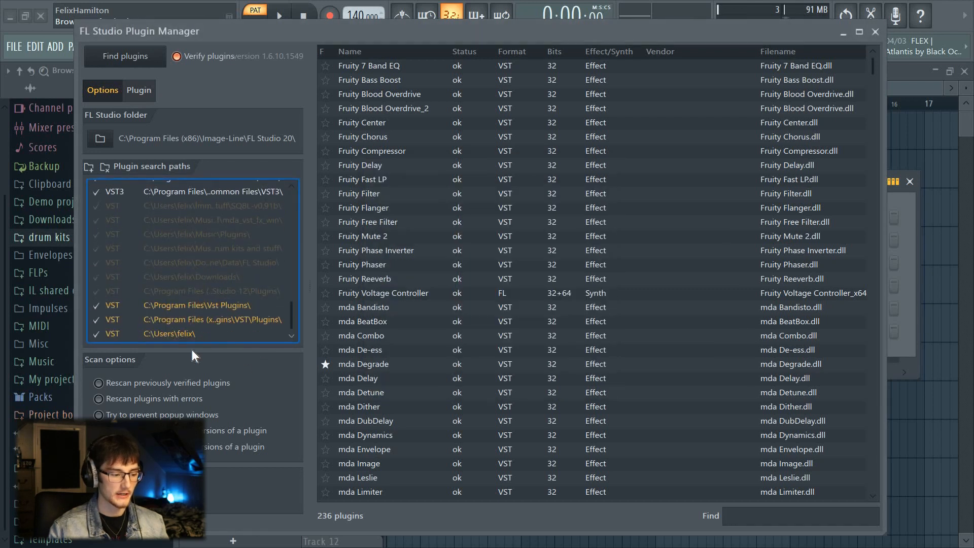
pyautogui.click(100, 338)
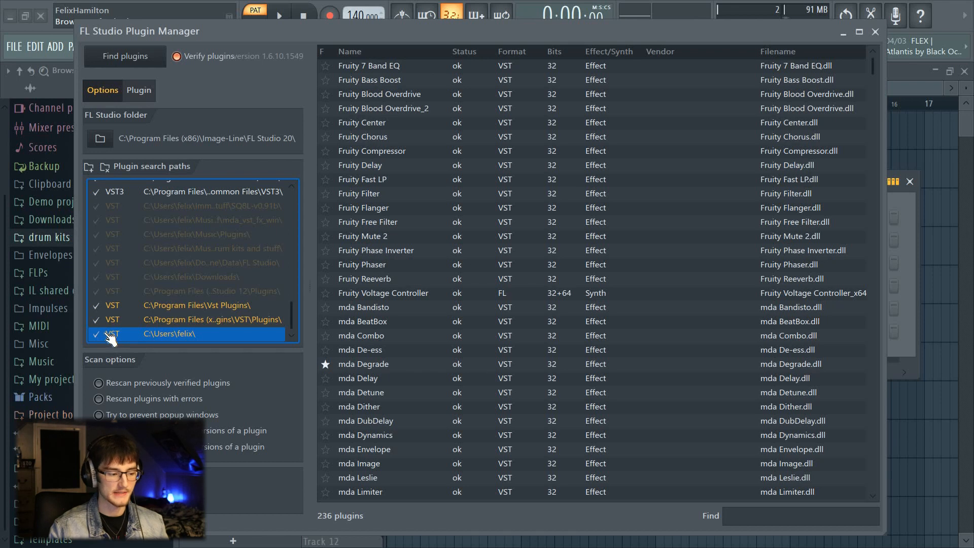
pyautogui.click(108, 334)
pyautogui.click(96, 336)
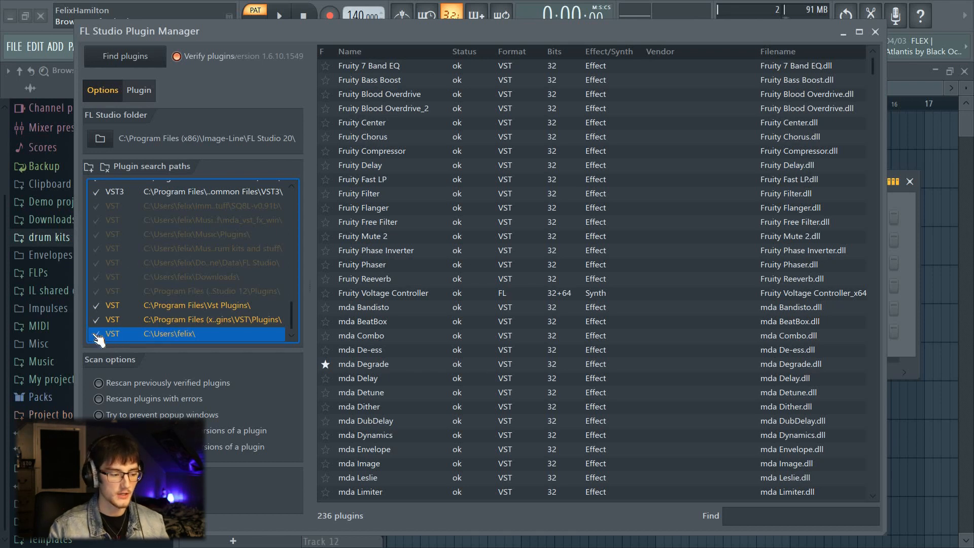
pyautogui.click(97, 337)
pyautogui.click(96, 334)
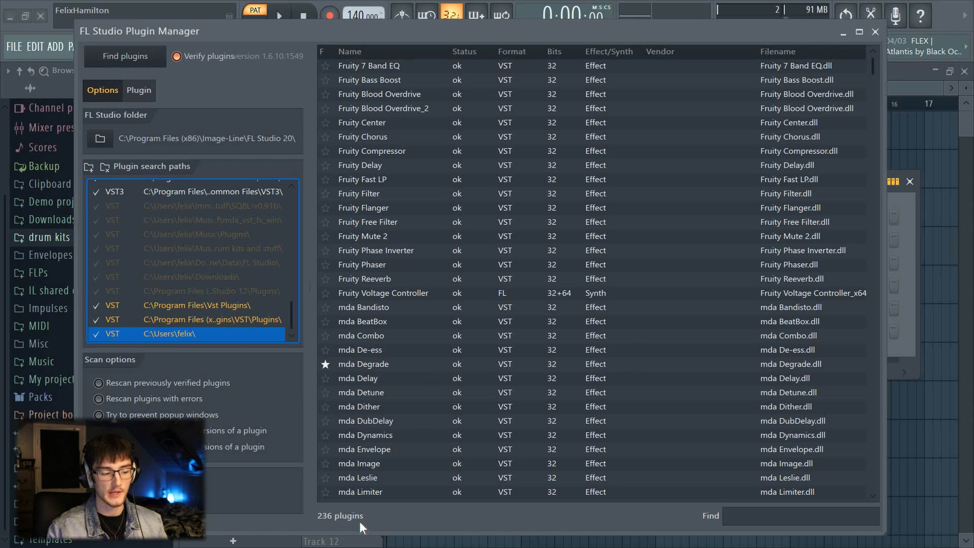
# Find Creepy Piano in the plugin list, remove it from the favorites and mark it as a favorite again.
pyautogui.scroll(-15, 528, 253)
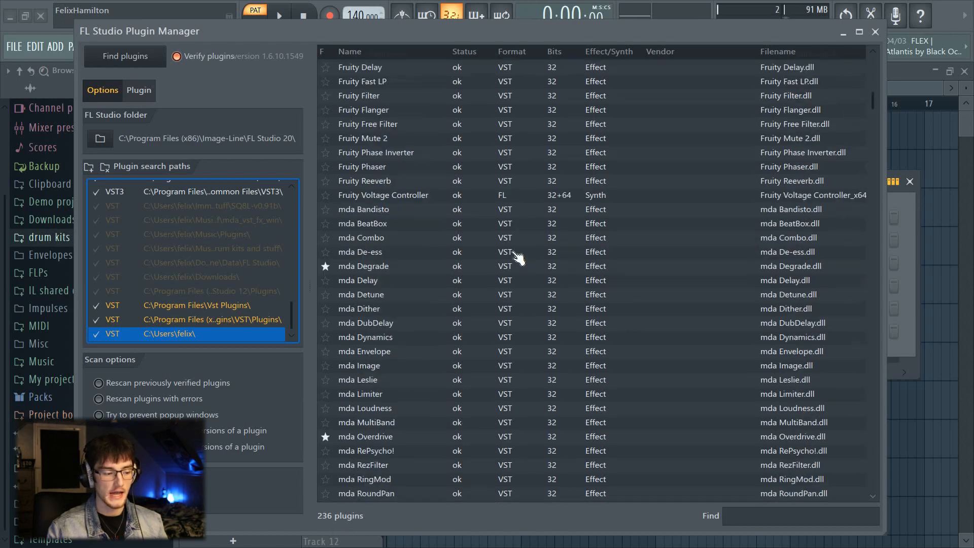
pyautogui.scroll(-10, 446, 297)
pyautogui.scroll(4, 392, 248)
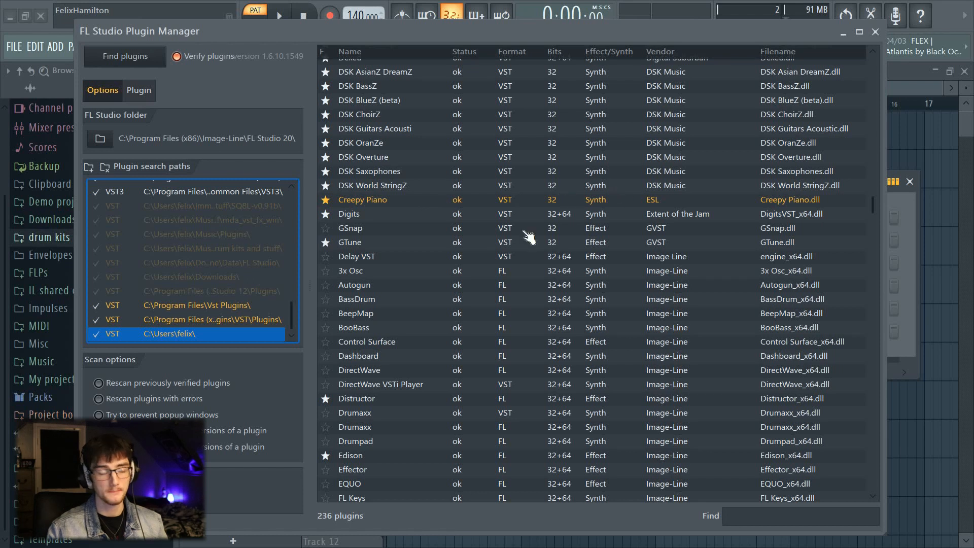
pyautogui.click(332, 203)
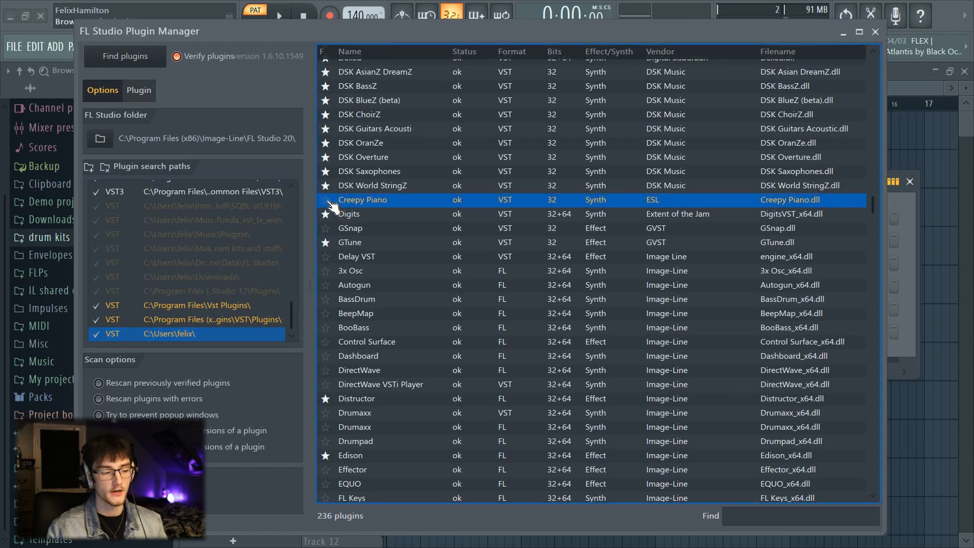
pyautogui.click(326, 200)
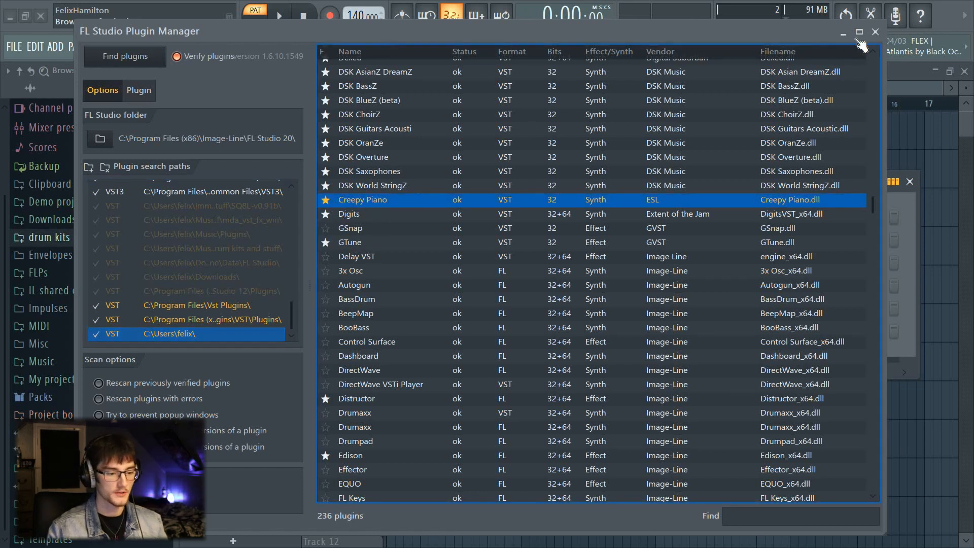
# Close the plugin manager and check for Creepy Piano in the list of plugins for a new channel.
pyautogui.click(875, 32)
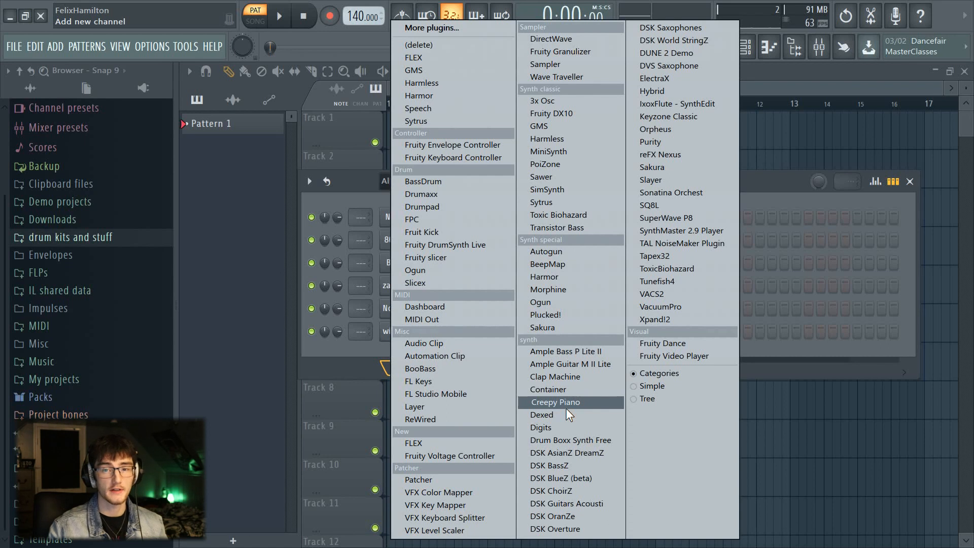
pyautogui.click(376, 352)
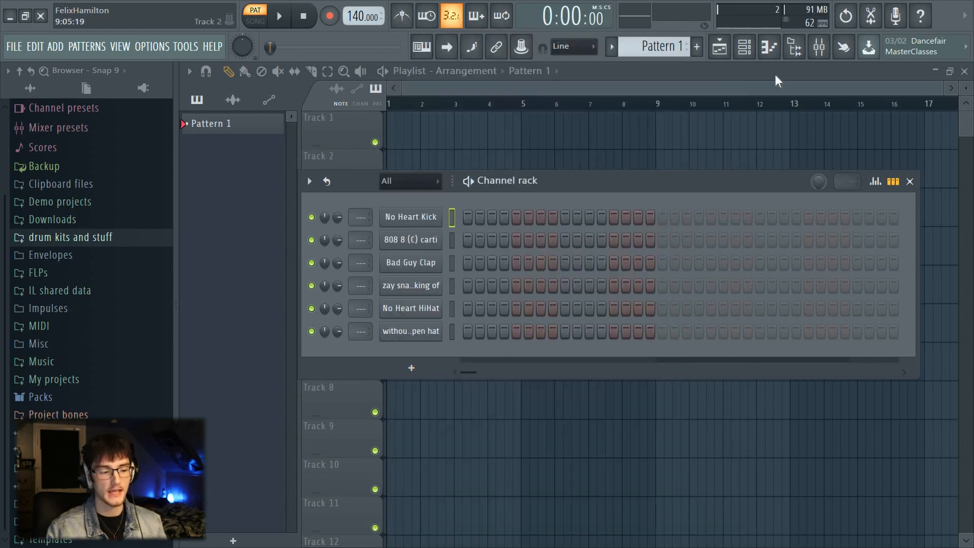
# View the mixer with Insert 1 selected to examine its effect slots, then return to the Channel rack.
pyautogui.click(823, 50)
pyautogui.click(267, 193)
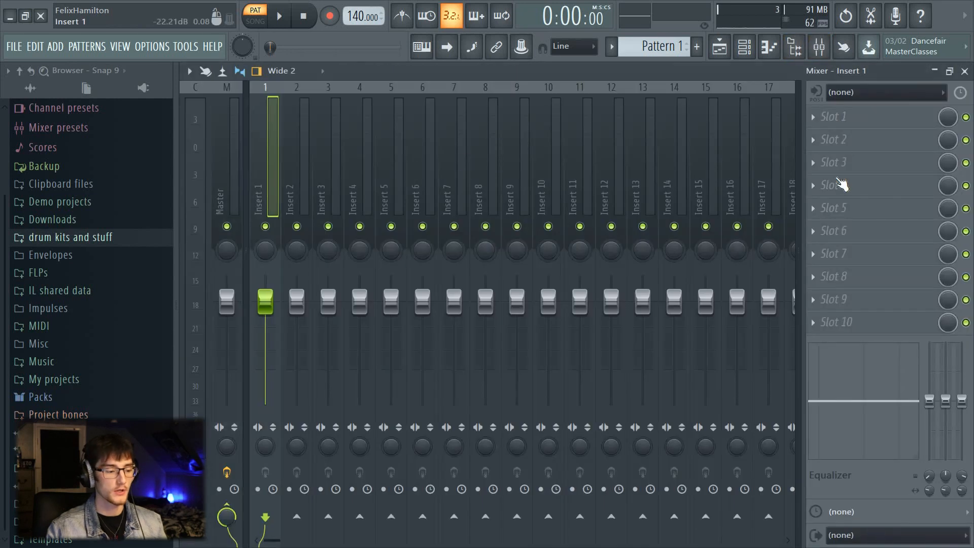
pyautogui.click(876, 186)
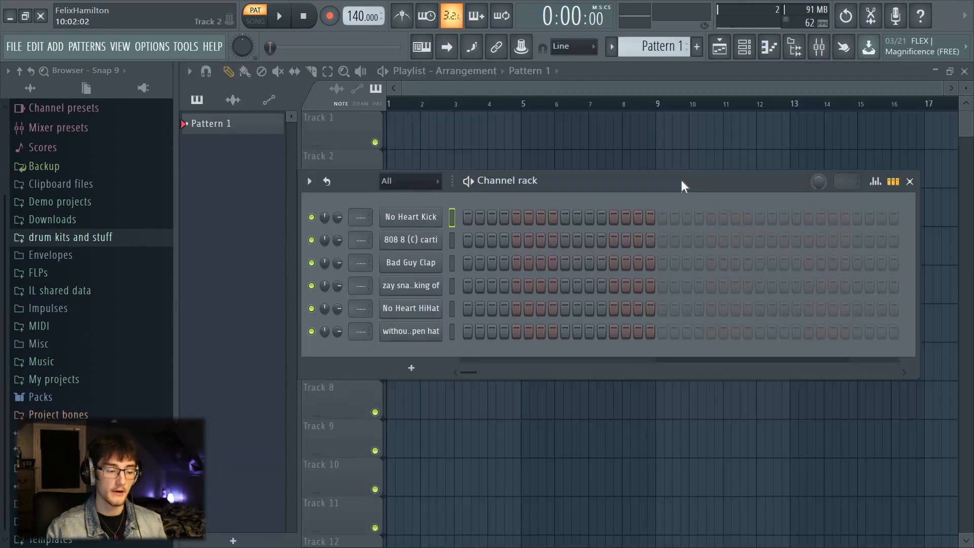
# Reposition the Channel rack and place Bad Guy Clap hits on steps 9 and 25 of Pattern 1.
pyautogui.moveTo(680, 181); pyautogui.dragTo(645, 199)
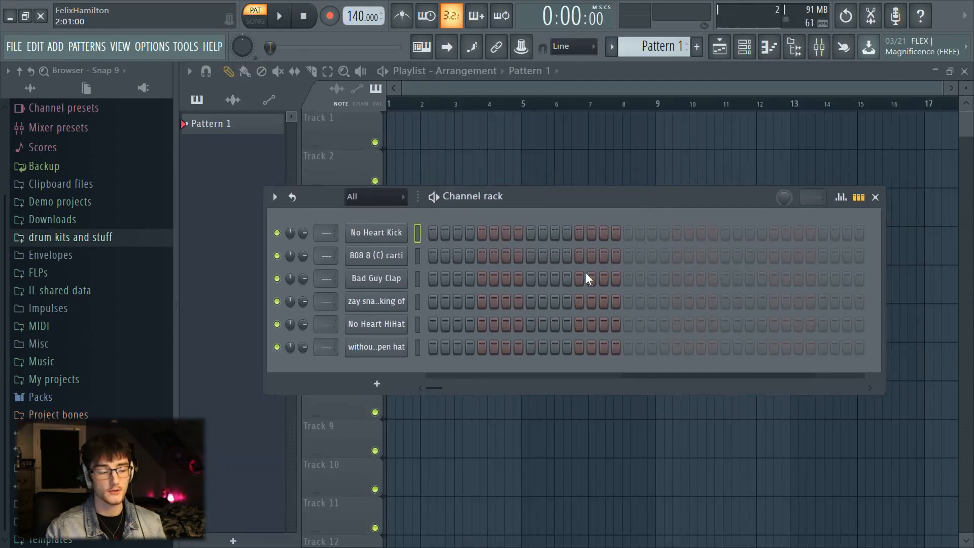
pyautogui.click(531, 279)
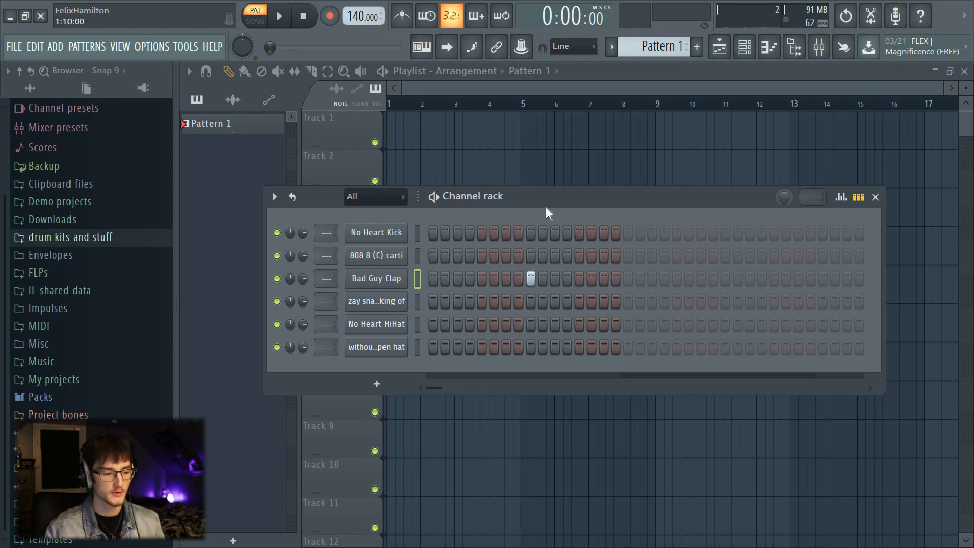
pyautogui.moveTo(545, 212); pyautogui.dragTo(501, 225)
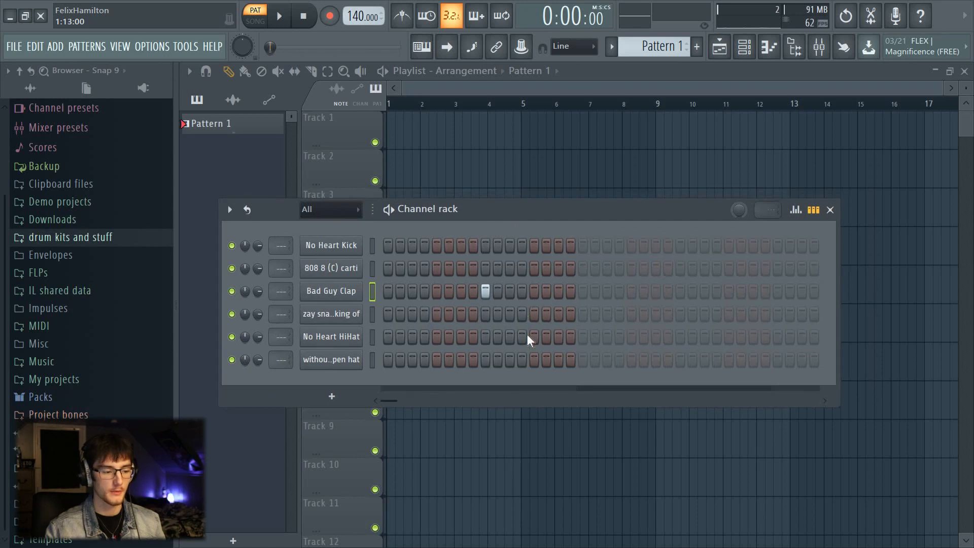
pyautogui.click(684, 293)
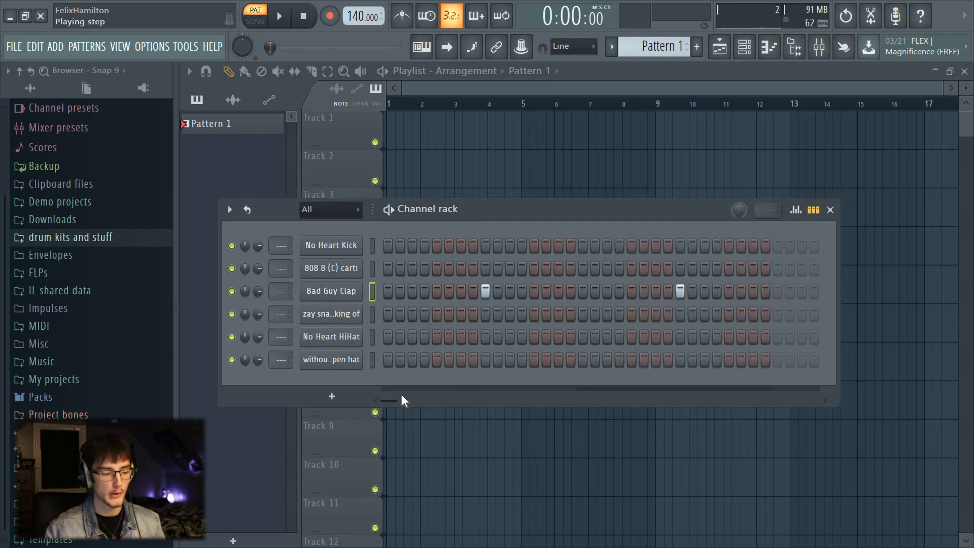
pyautogui.moveTo(393, 401); pyautogui.dragTo(352, 410)
pyautogui.click(668, 291)
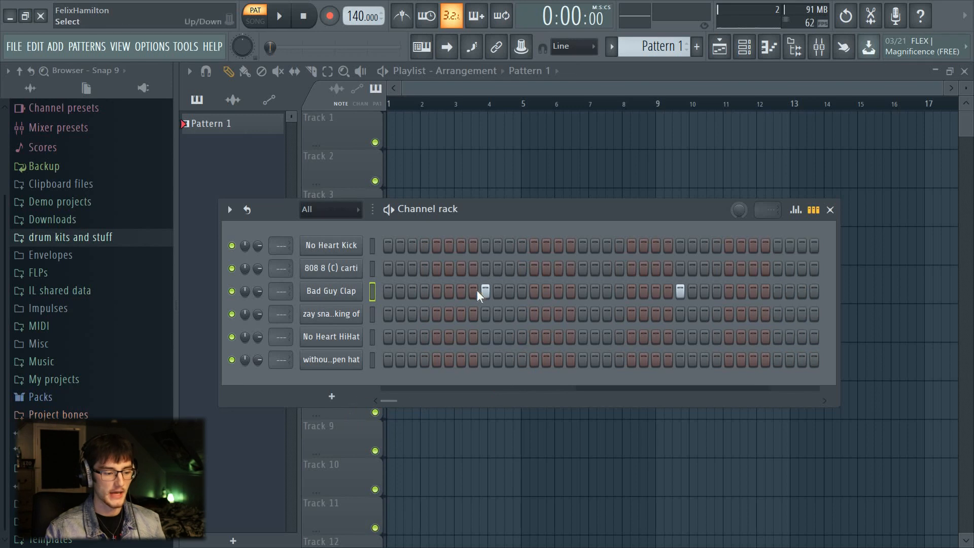
pyautogui.press('space')
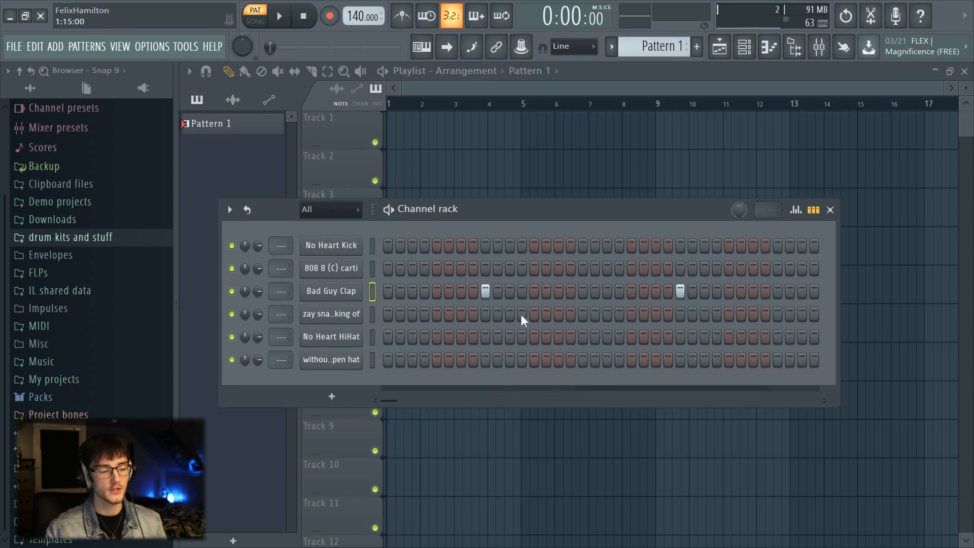
# Fill the No Heart HiHat channel with a hit every 2 steps and play the pattern.
pyautogui.click(348, 338)
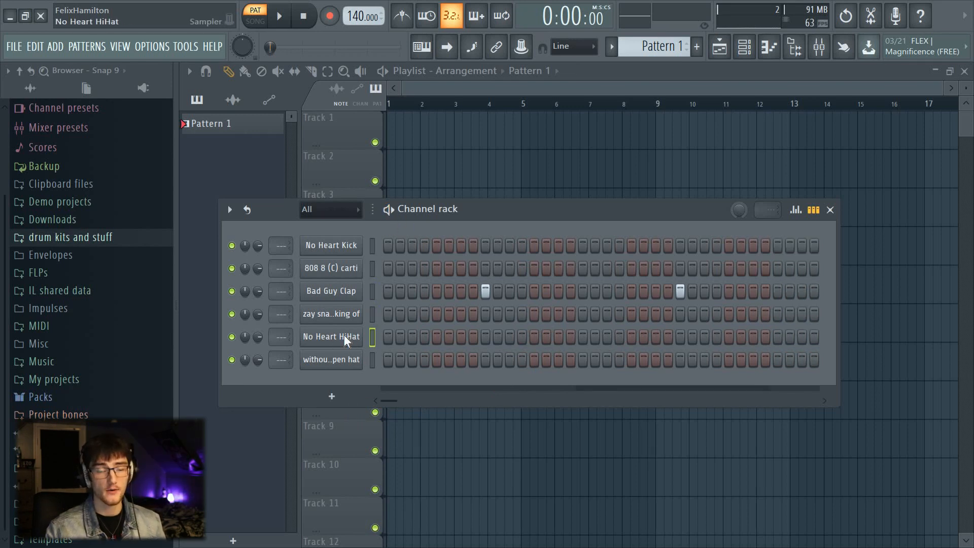
pyautogui.rightClick(343, 339)
pyautogui.click(549, 382)
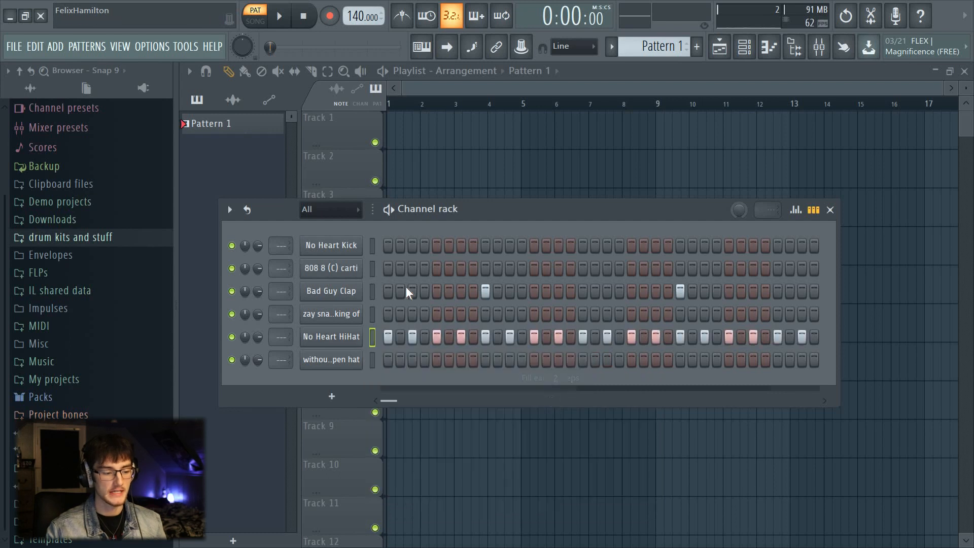
pyautogui.click(391, 210)
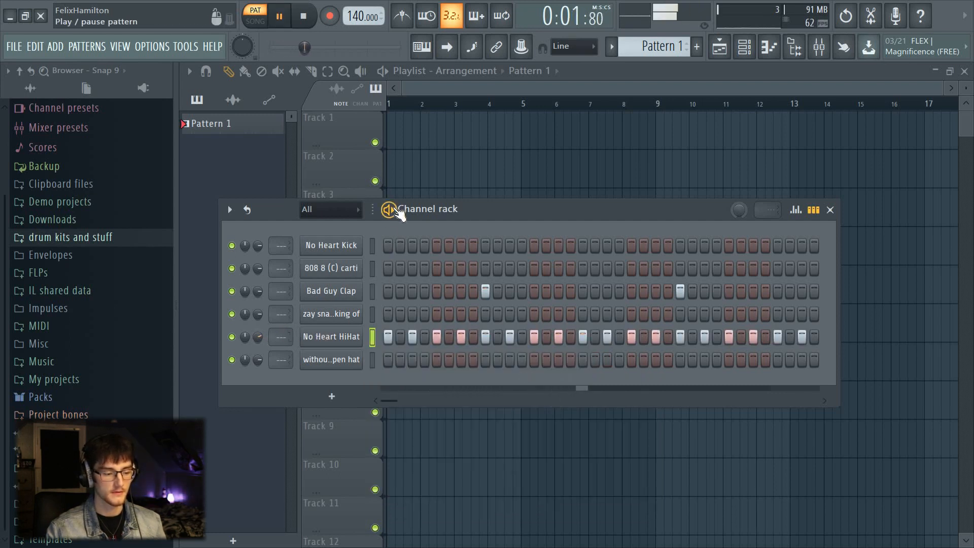
# Stop playback and try a sparser No Heart HiHat rhythm by removing hits on steps 3, 11, 17 and 19.
pyautogui.click(390, 210)
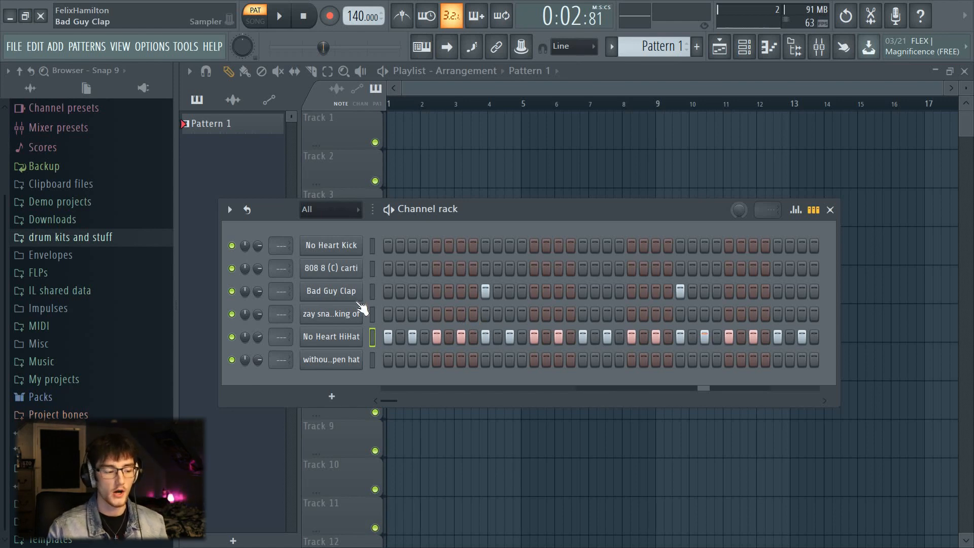
pyautogui.click(412, 339)
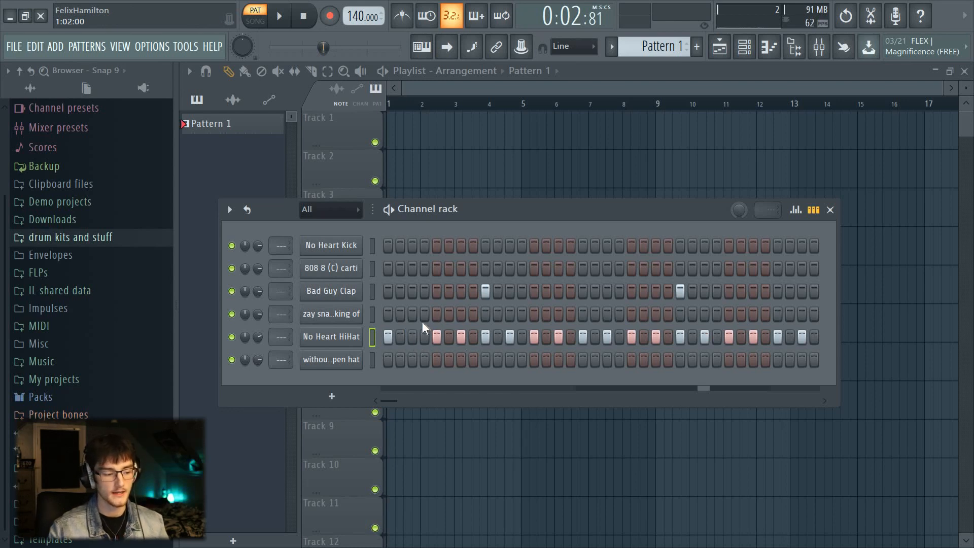
pyautogui.click(303, 15)
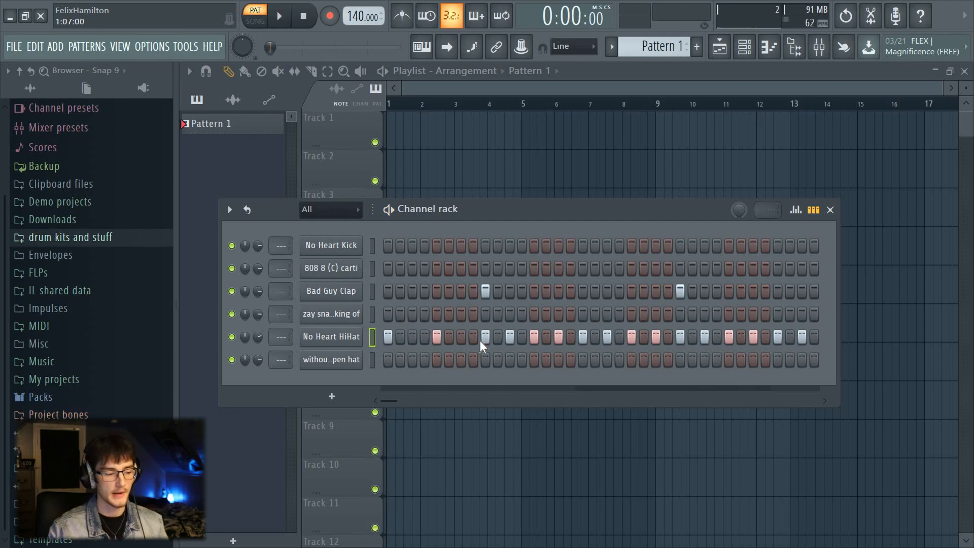
pyautogui.click(509, 338)
pyautogui.press('space')
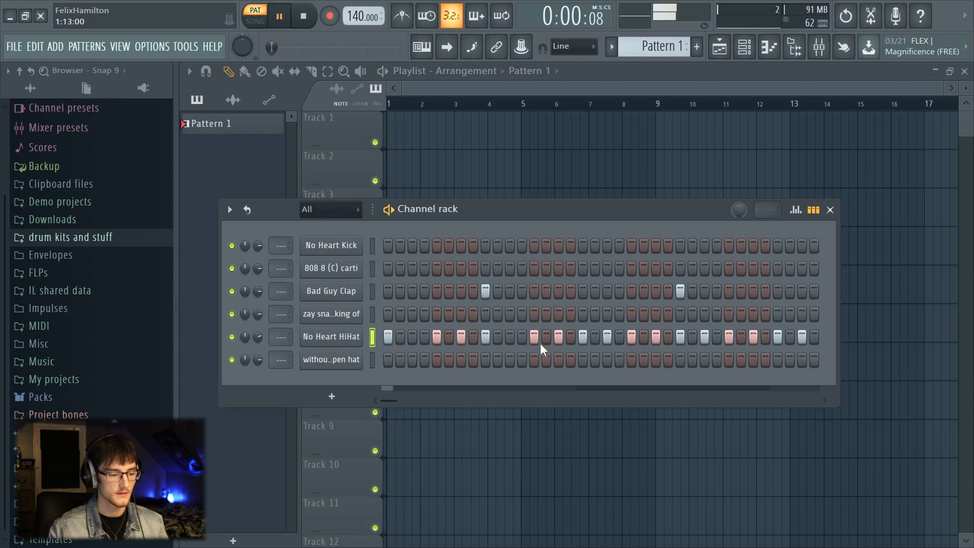
pyautogui.click(582, 338)
pyautogui.click(607, 338)
pyautogui.press('space')
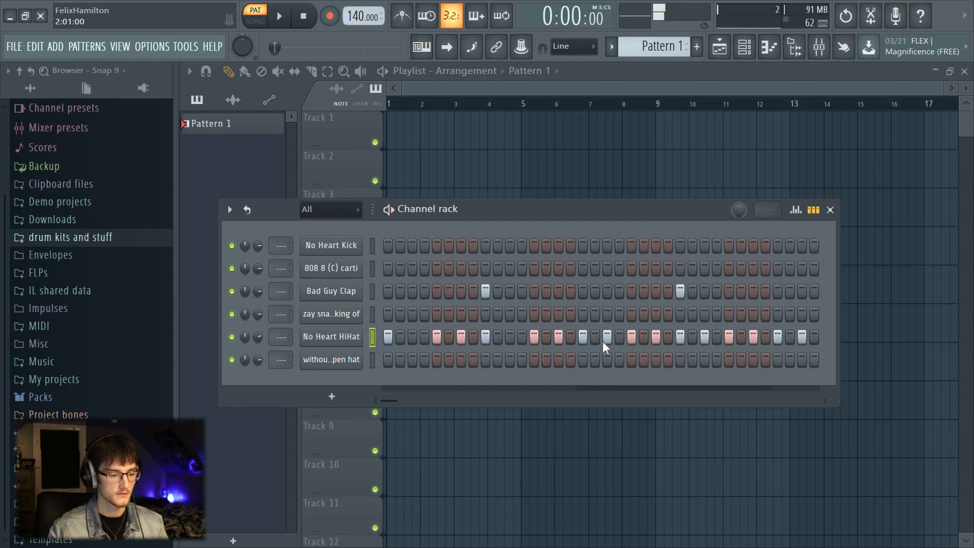
# Play the thinned hi-hat pattern, then restore No Heart HiHat hits on every second step.
pyautogui.press('space')
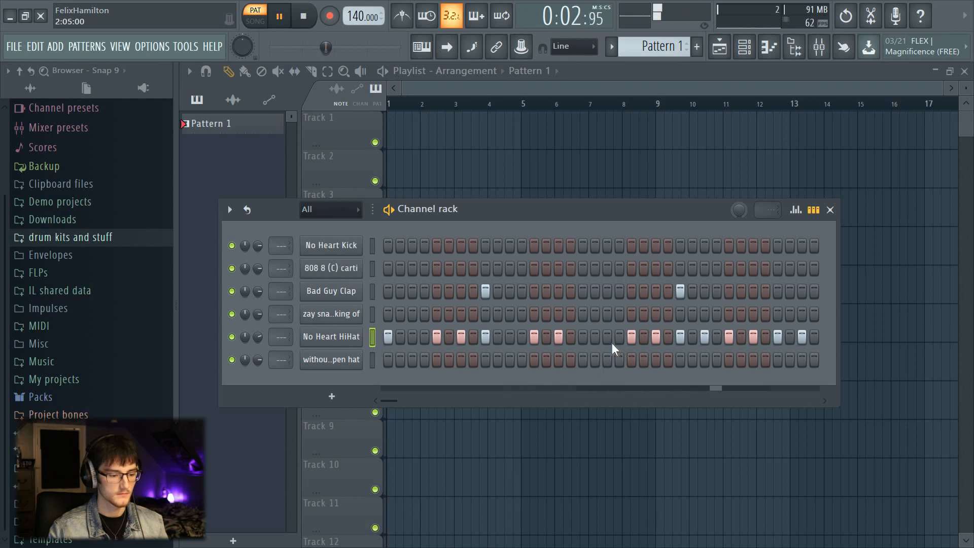
pyautogui.press('space')
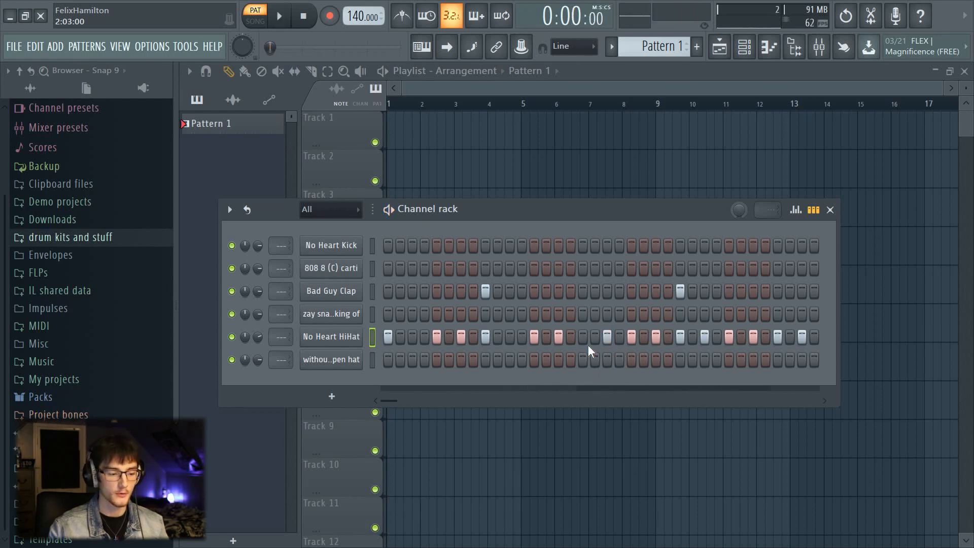
pyautogui.click(509, 337)
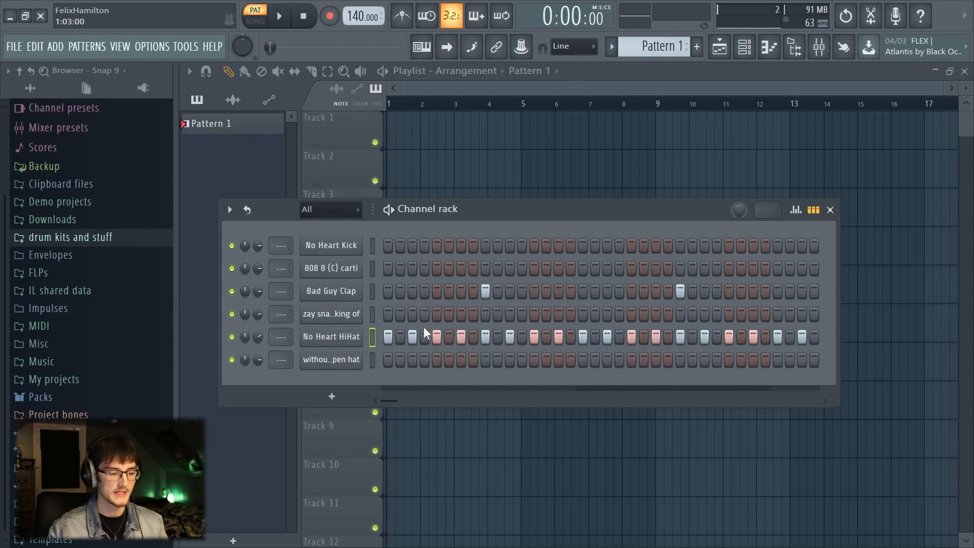
# Place hits on steps 15 and 19 of the zay sna..king of channel and play the pattern.
pyautogui.click(559, 318)
pyautogui.click(607, 314)
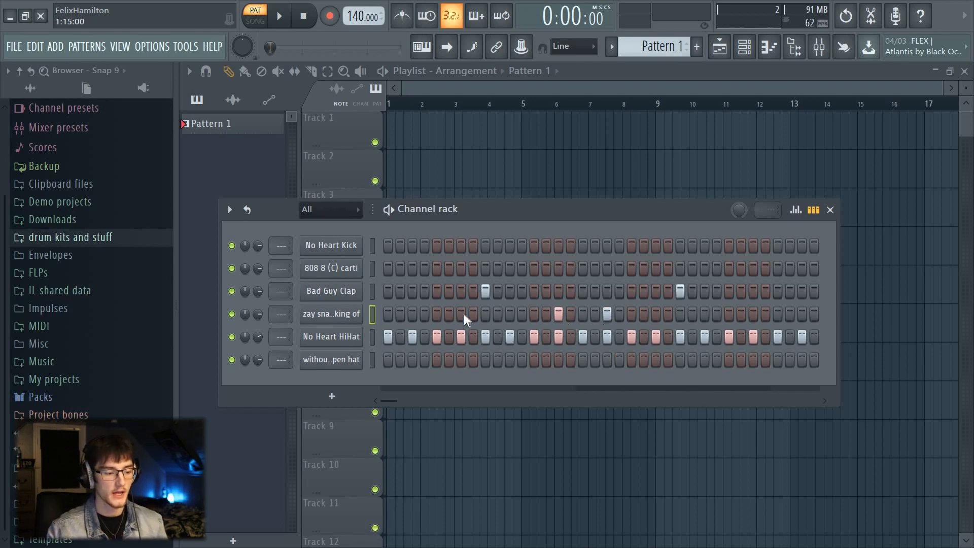
pyautogui.press('space')
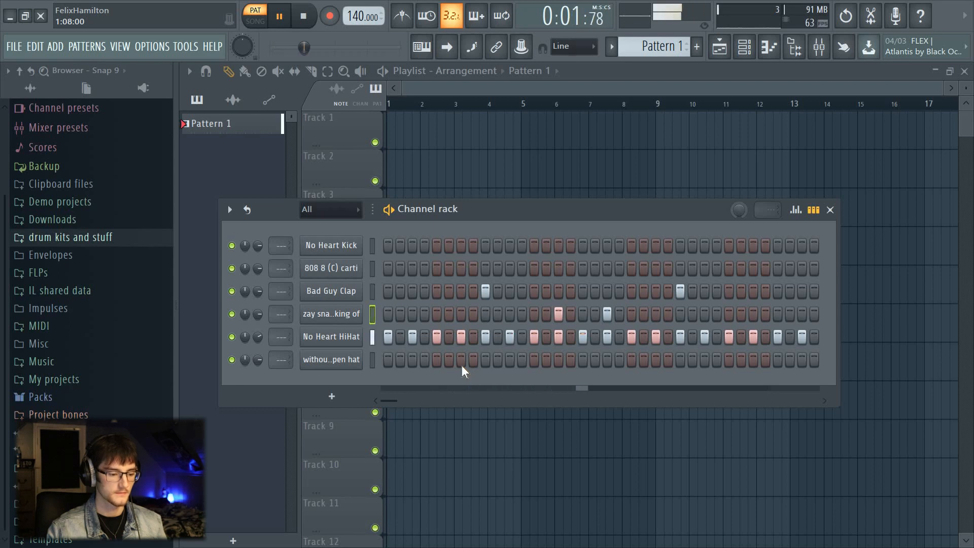
pyautogui.press('space')
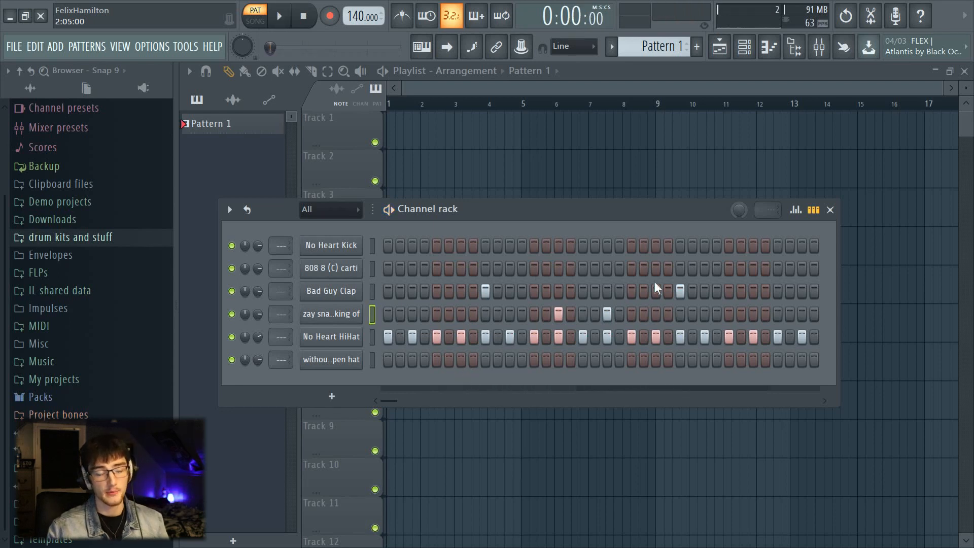
# Add zay sna..king of hits on steps 47, 51, 61 and 63 in the second half of the pattern.
pyautogui.moveTo(395, 402); pyautogui.dragTo(403, 404)
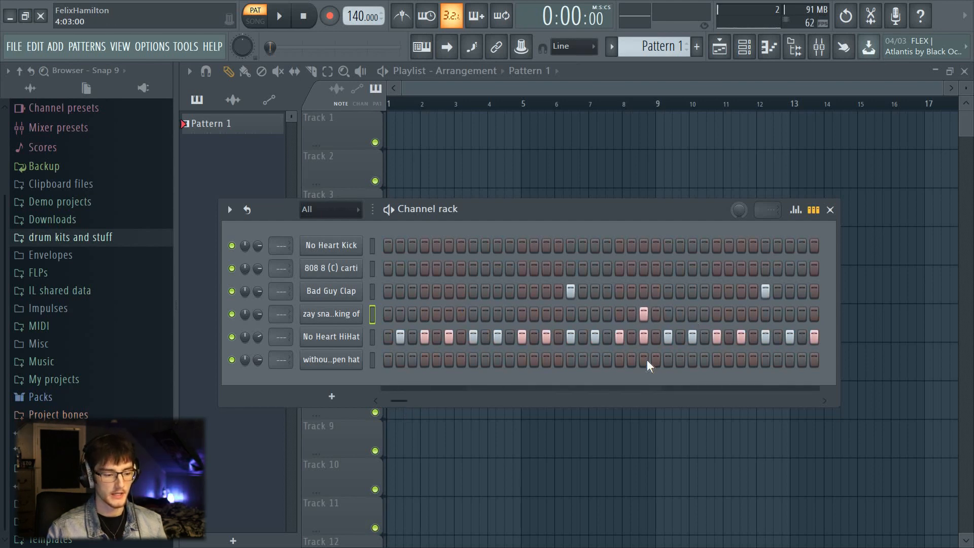
pyautogui.click(417, 402)
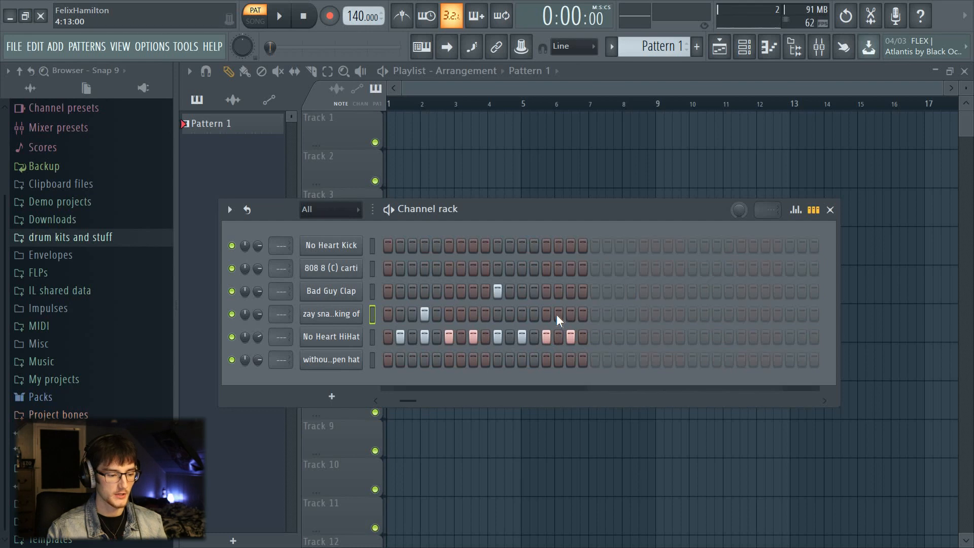
pyautogui.moveTo(412, 403); pyautogui.dragTo(391, 401)
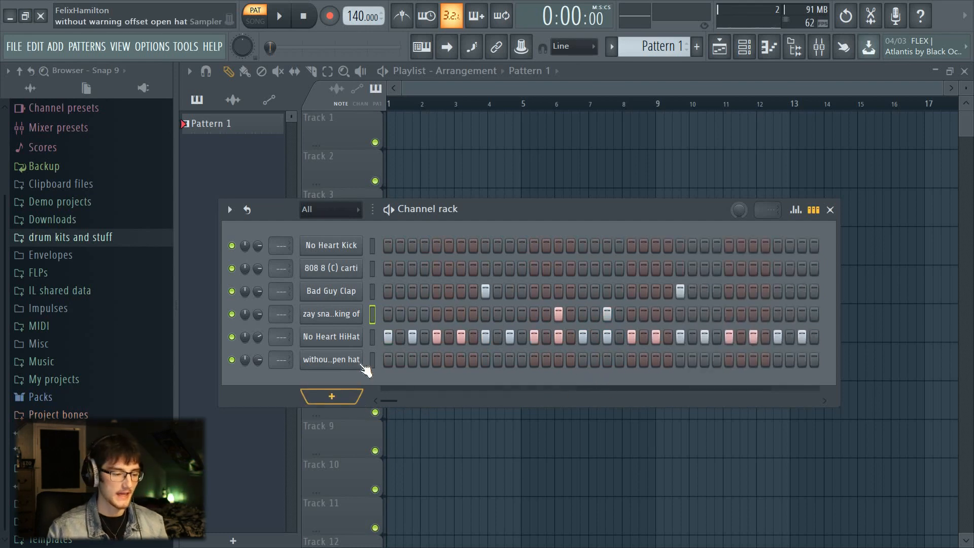
# Place hits on steps 5, 21, 37, 53 and 61 of the without warning offset open hat channel.
pyautogui.click(436, 359)
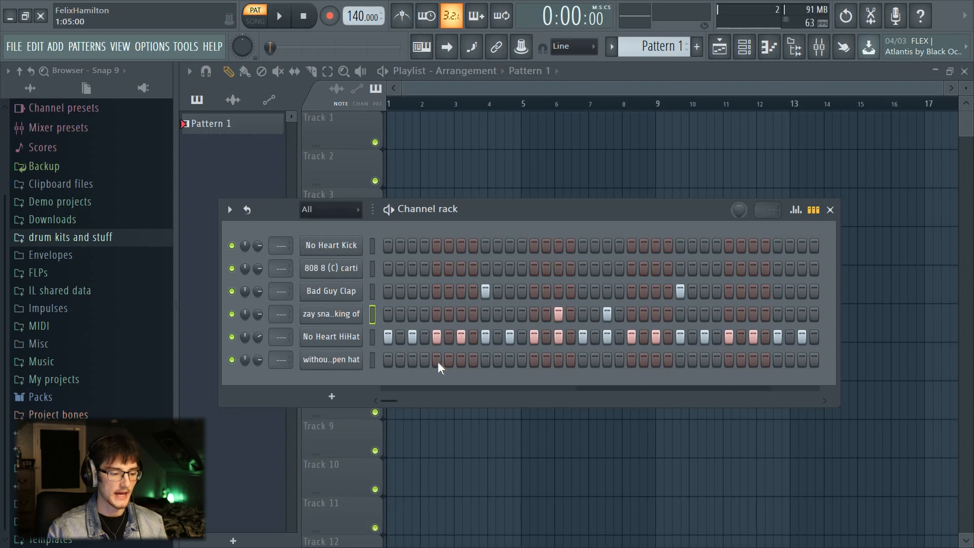
pyautogui.click(372, 360)
pyautogui.moveTo(258, 361); pyautogui.dragTo(257, 369)
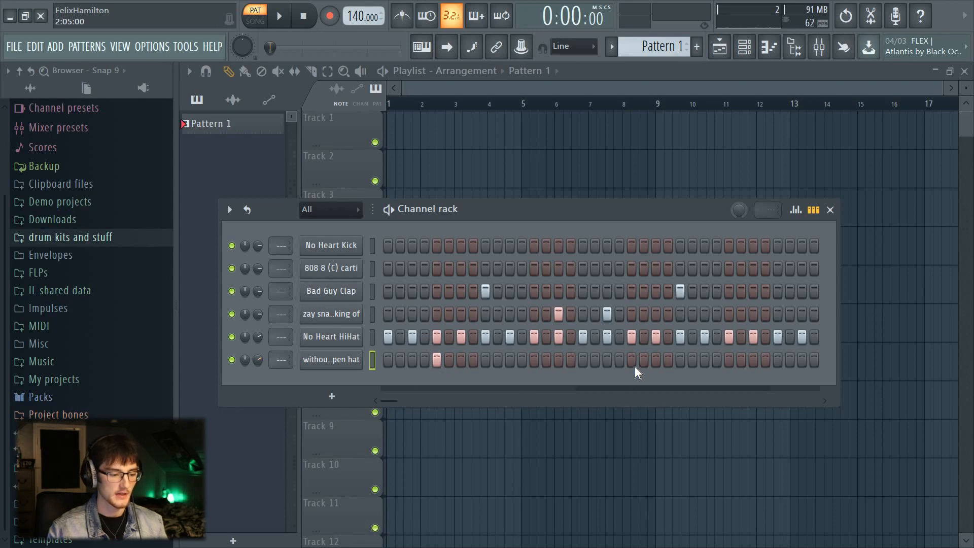
pyautogui.click(632, 360)
pyautogui.moveTo(405, 402)
pyautogui.mouseDown()
pyautogui.moveTo(415, 405)
pyautogui.moveTo(396, 398)
pyautogui.mouseUp()
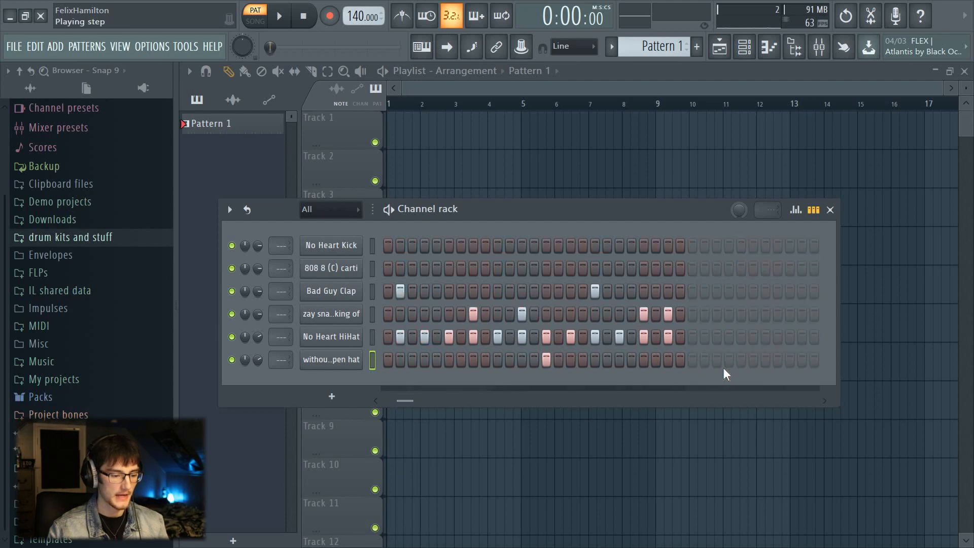
pyautogui.click(643, 359)
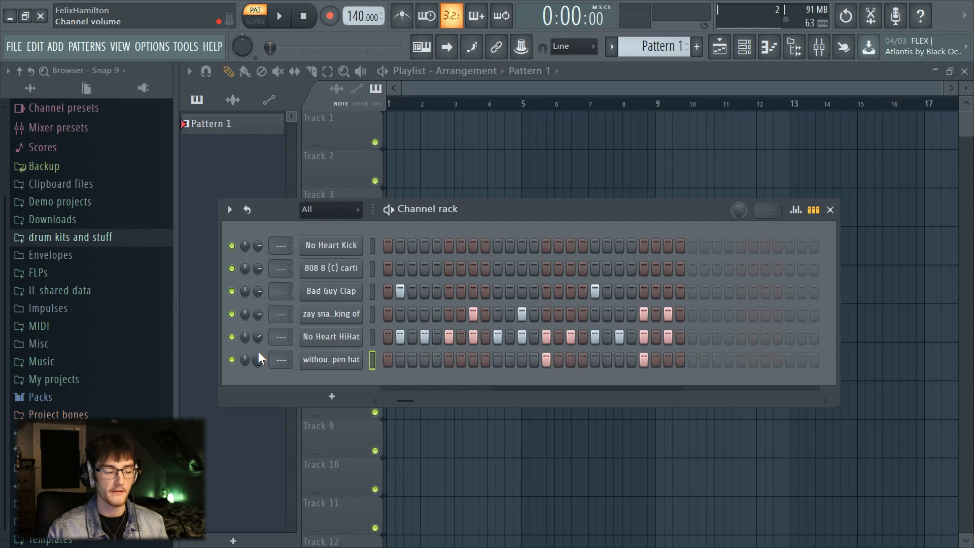
# Adjust the open hat channel's volume and play the pattern to check its level against the other drums.
pyautogui.moveTo(257, 357); pyautogui.dragTo(258, 339)
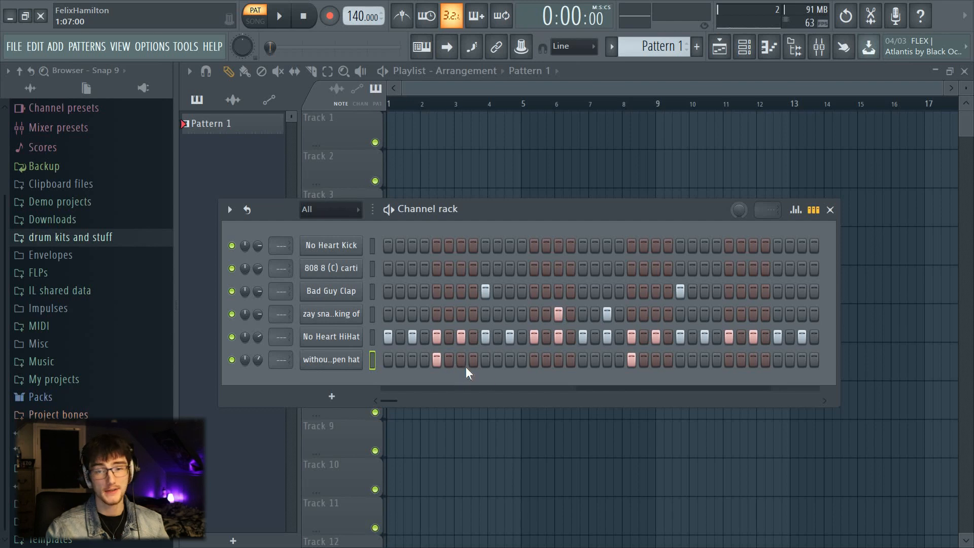
pyautogui.press('space')
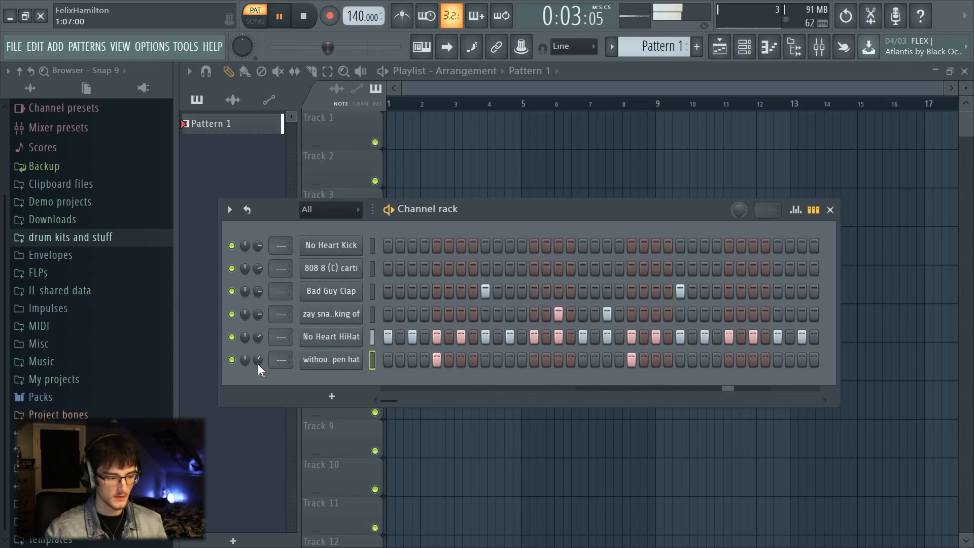
pyautogui.moveTo(385, 399)
pyautogui.mouseDown()
pyautogui.moveTo(404, 412)
pyautogui.moveTo(383, 416)
pyautogui.mouseUp()
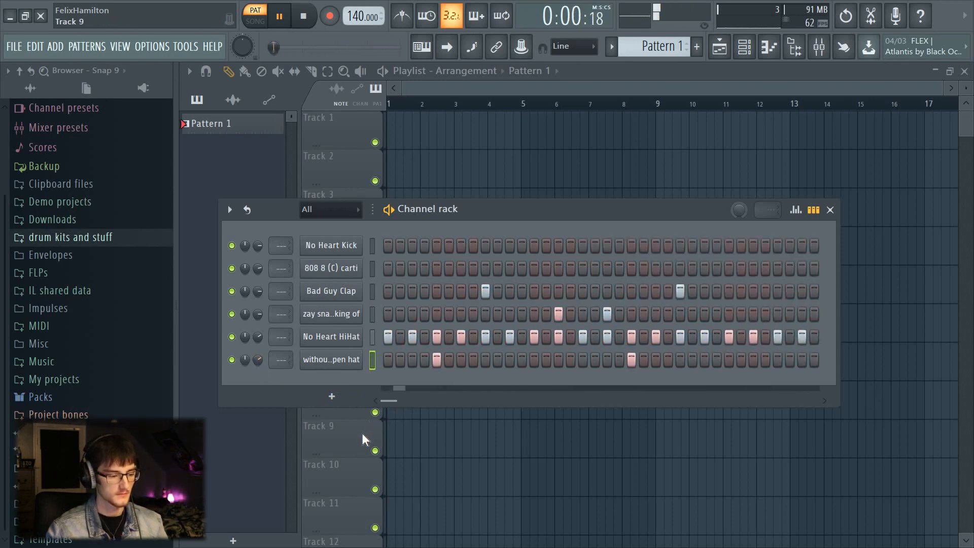
pyautogui.press('space')
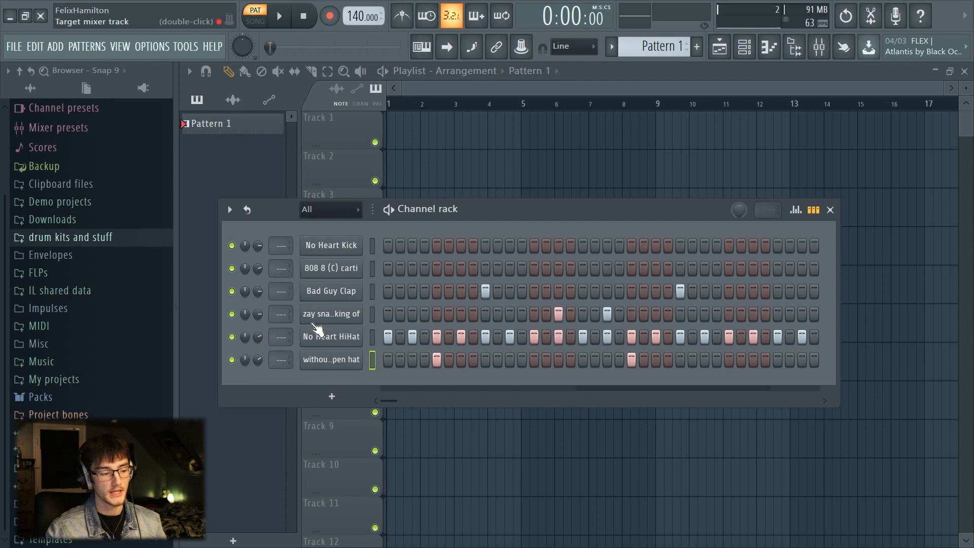
# Adjust the velocity of the Bad Guy Clap hits in the graph editor, then close the graph.
pyautogui.click(372, 292)
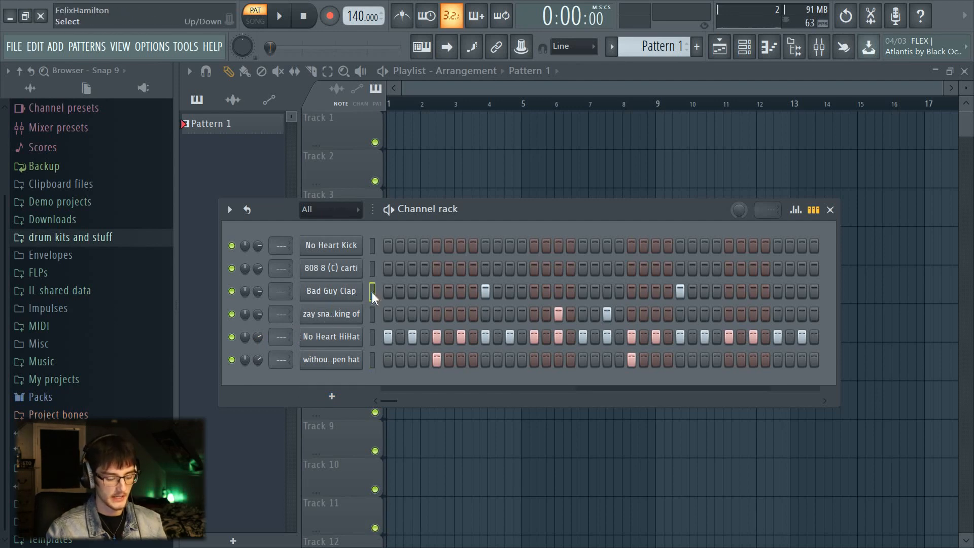
pyautogui.press('g')
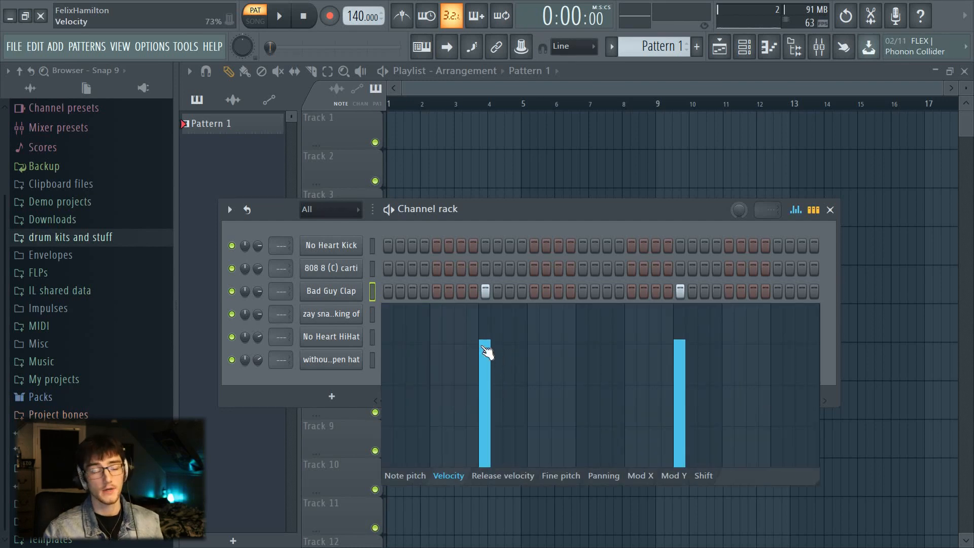
pyautogui.moveTo(485, 343)
pyautogui.mouseDown()
pyautogui.moveTo(759, 274)
pyautogui.moveTo(696, 272)
pyautogui.mouseUp()
pyautogui.press('g')
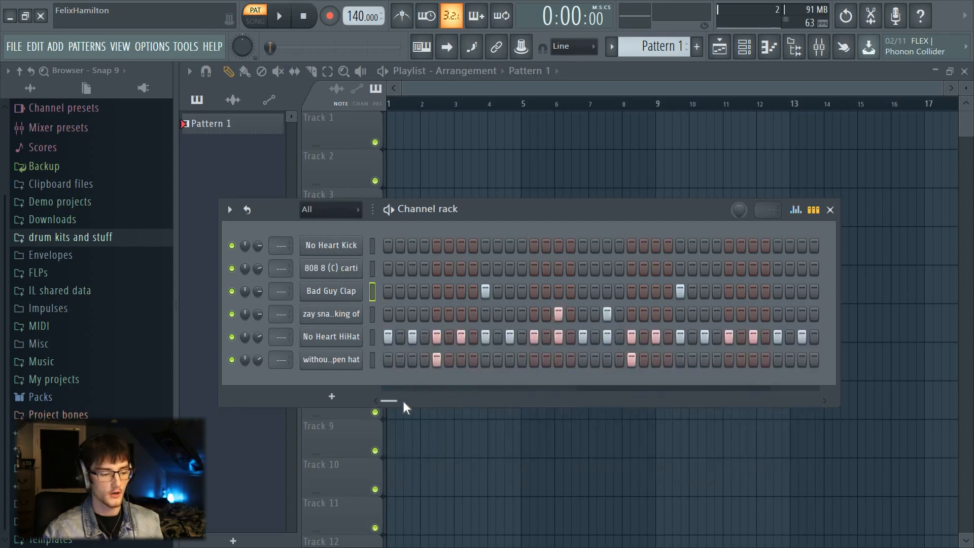
# Select the zay sna..king of channel and adjust its hit velocities in the graph editor.
pyautogui.moveTo(403, 400); pyautogui.dragTo(416, 406)
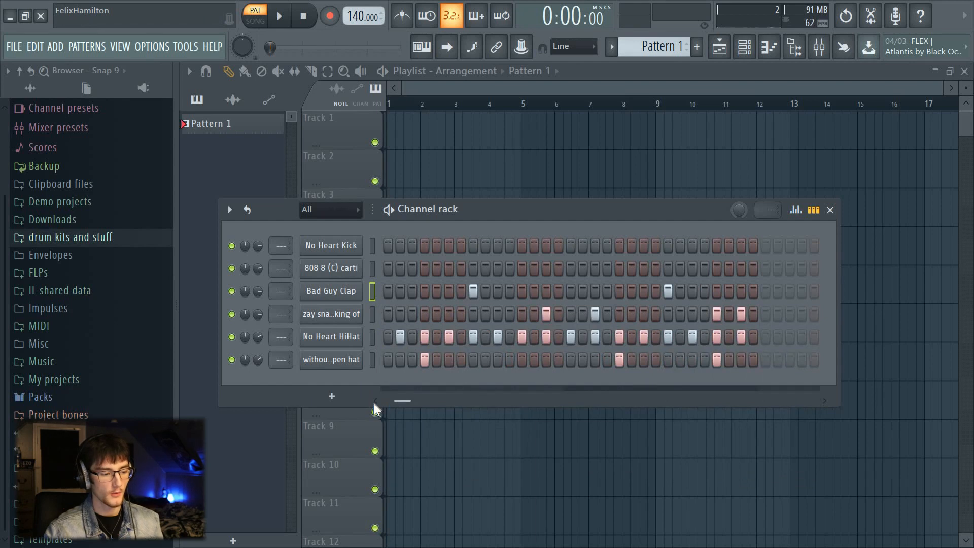
pyautogui.click(373, 314)
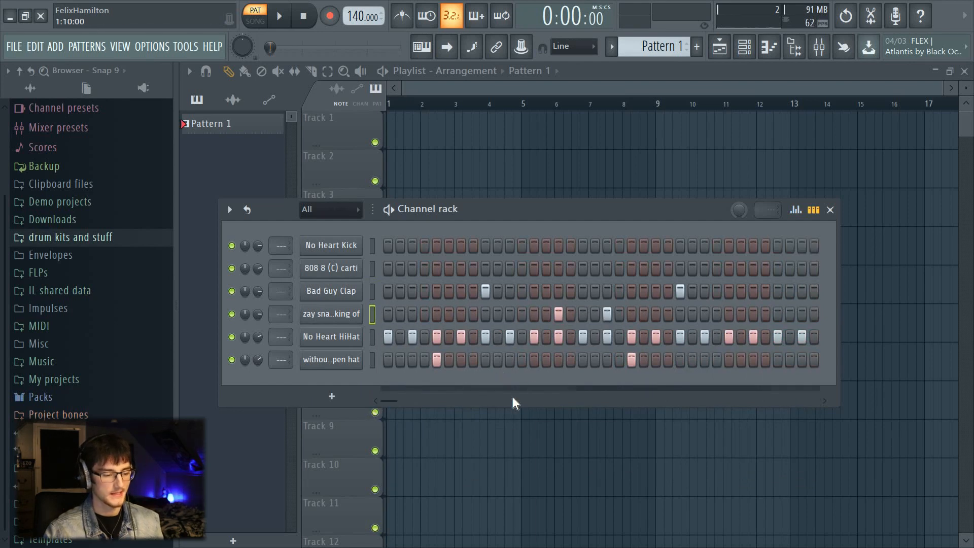
pyautogui.hotkey('alt', 'g')
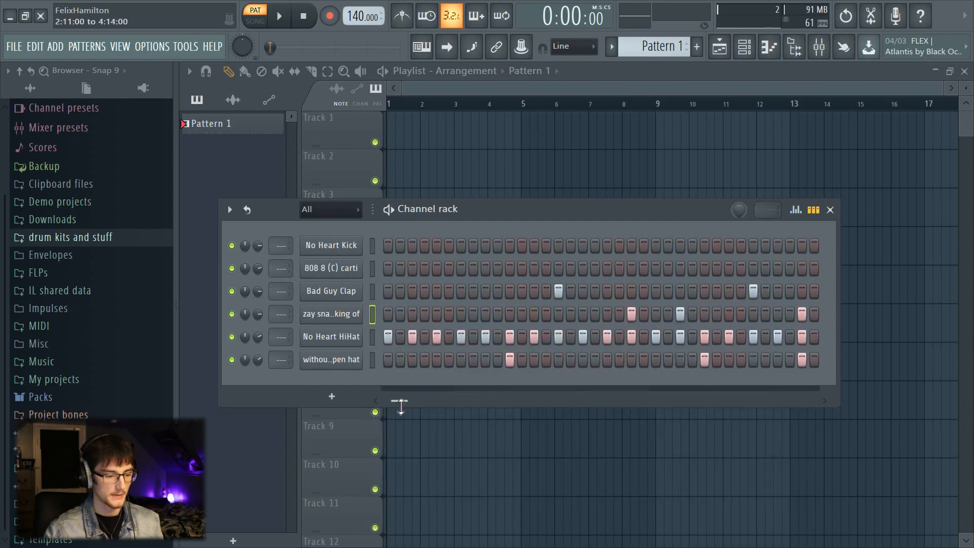
pyautogui.moveTo(766, 294); pyautogui.dragTo(679, 304)
pyautogui.press('g')
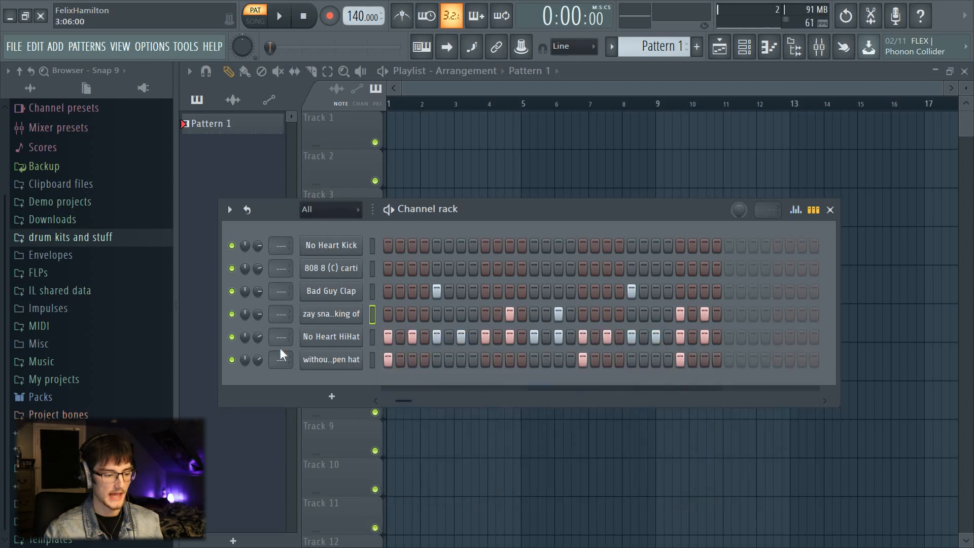
# Balance the channel volumes during playback, setting zay sna..king of to about 63% and the open hat to 70%.
pyautogui.moveTo(259, 337); pyautogui.dragTo(259, 345)
pyautogui.press('space')
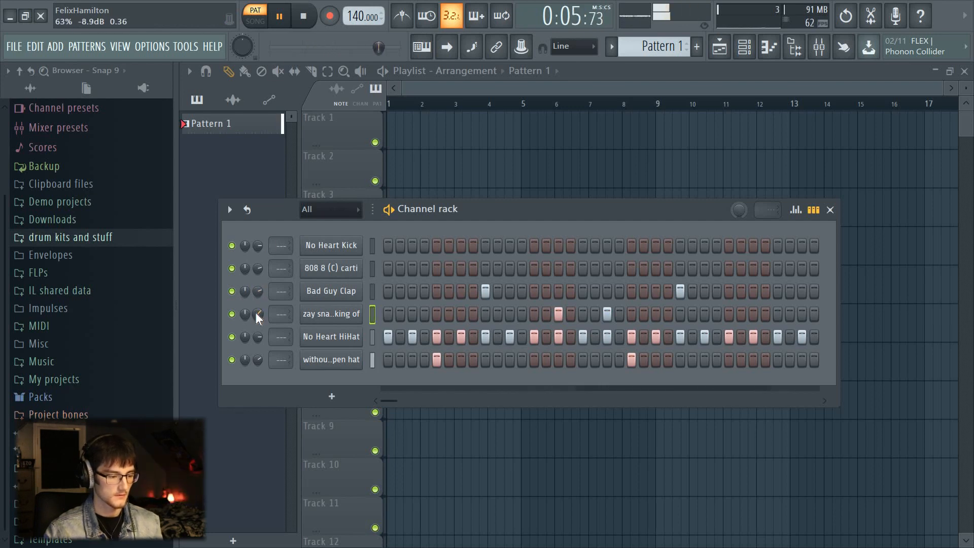
pyautogui.press('space')
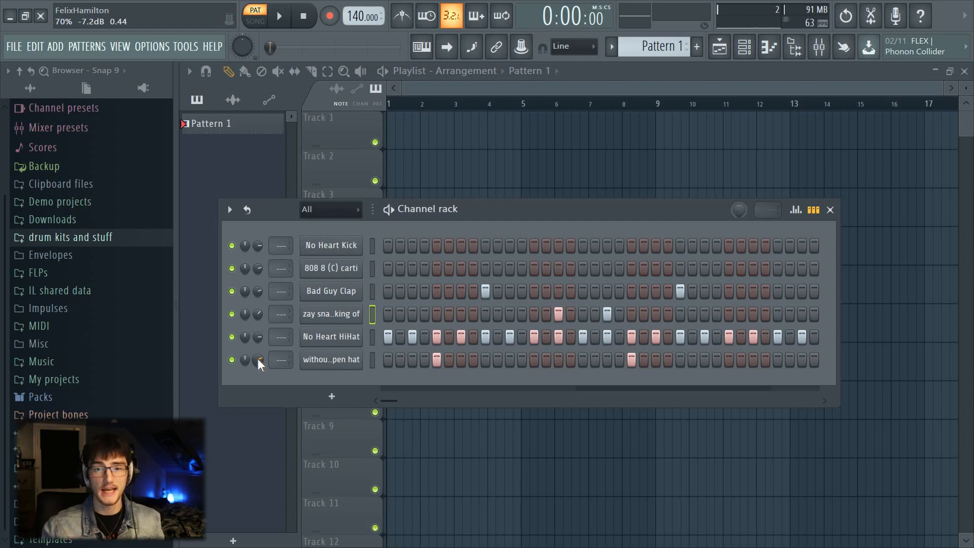
# Place No Heart Kick hits on steps 1, 7, 15 and 21, playing the pattern to check the rhythm.
pyautogui.click(389, 248)
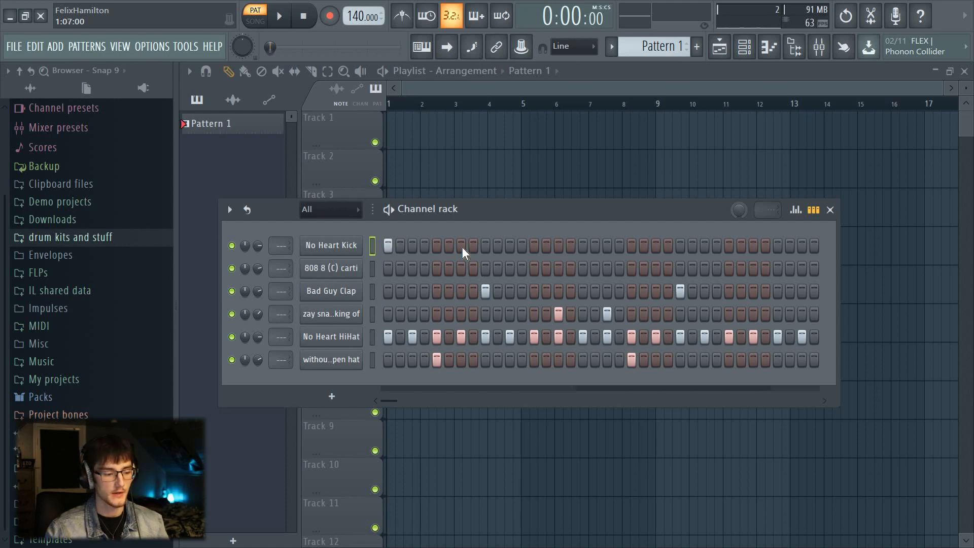
pyautogui.click(461, 247)
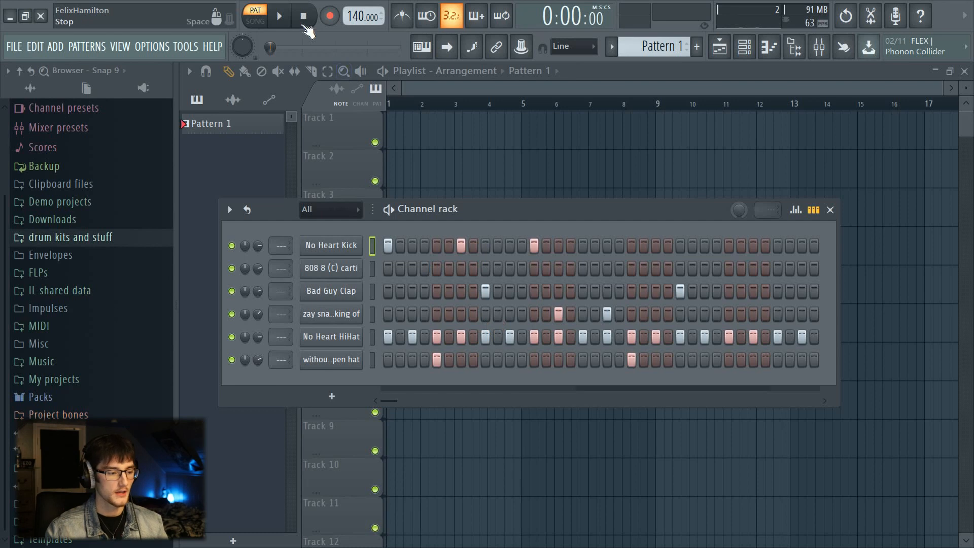
pyautogui.press('space')
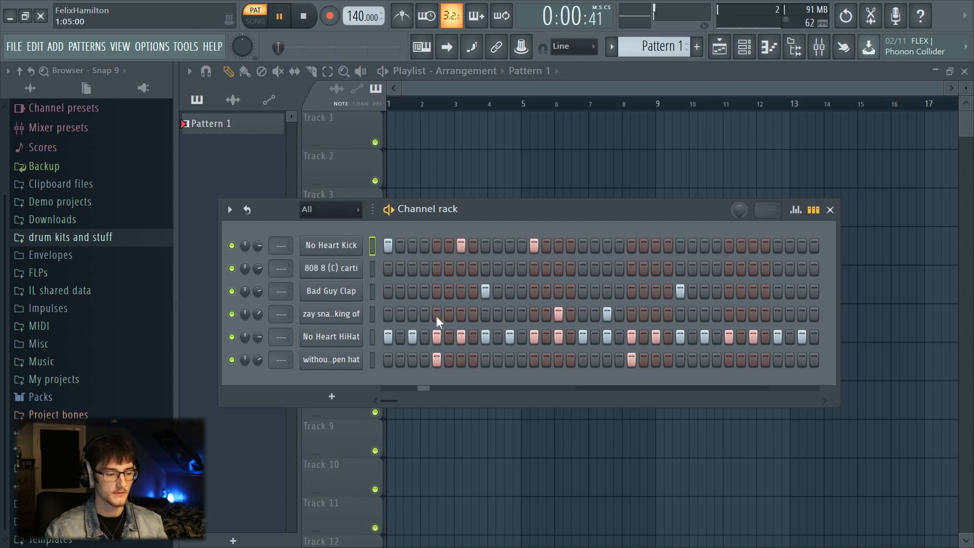
pyautogui.press('space')
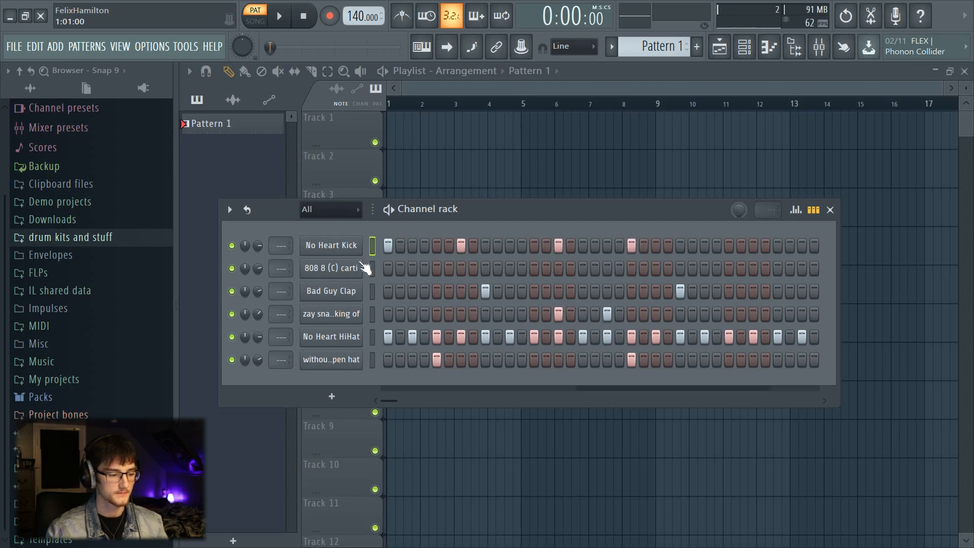
# Play the pattern to check the kick rhythm and add a No Heart Kick hit on step 27.
pyautogui.press('space')
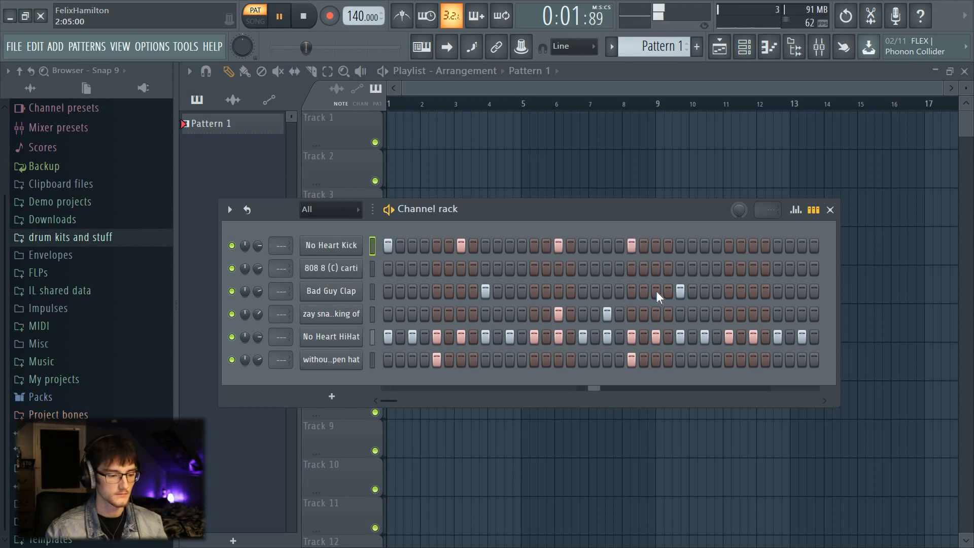
pyautogui.press('space')
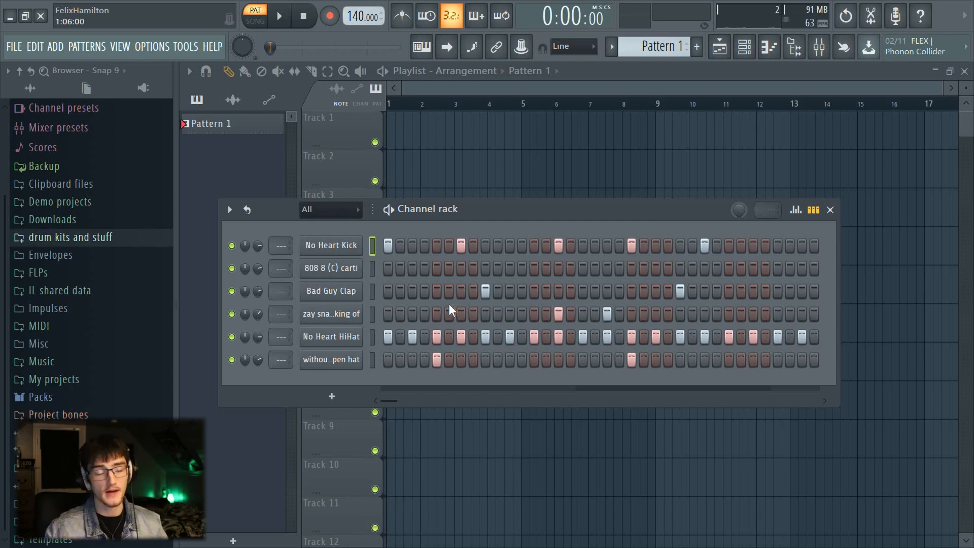
pyautogui.press('g')
pyautogui.moveTo(390, 257)
pyautogui.mouseDown()
pyautogui.moveTo(589, 189)
pyautogui.moveTo(860, 199)
pyautogui.mouseUp()
pyautogui.press('g')
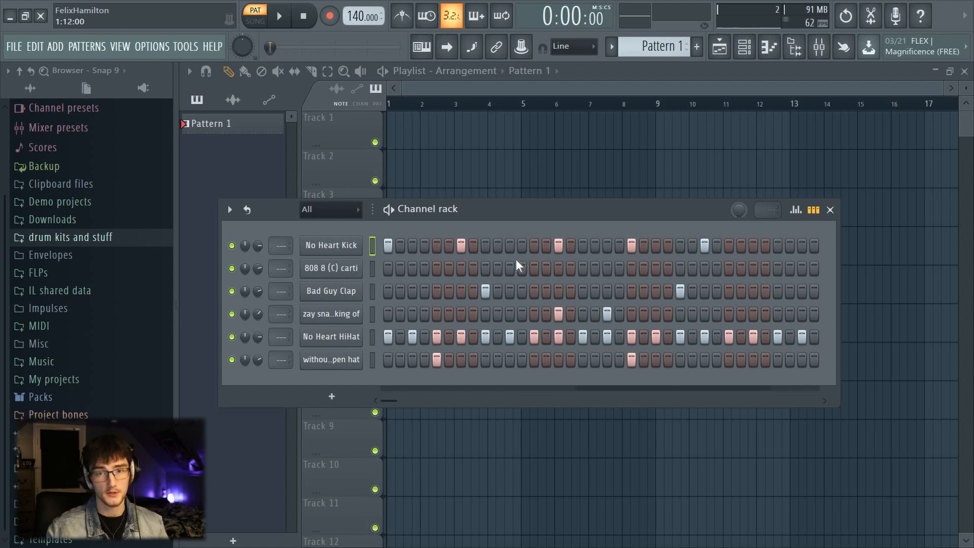
# Examine the sampler settings and waveforms of the No Heart Kick, Bad Guy Clap and No Heart HiHat channels.
pyautogui.click(339, 248)
pyautogui.moveTo(387, 254); pyautogui.dragTo(415, 109)
pyautogui.moveTo(476, 114); pyautogui.dragTo(501, 144)
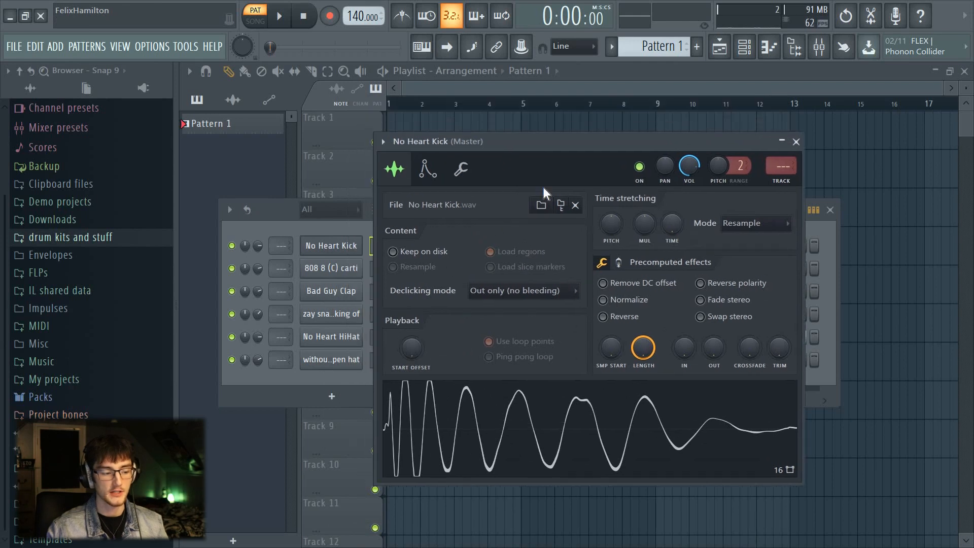
pyautogui.click(348, 289)
pyautogui.moveTo(444, 230); pyautogui.dragTo(504, 168)
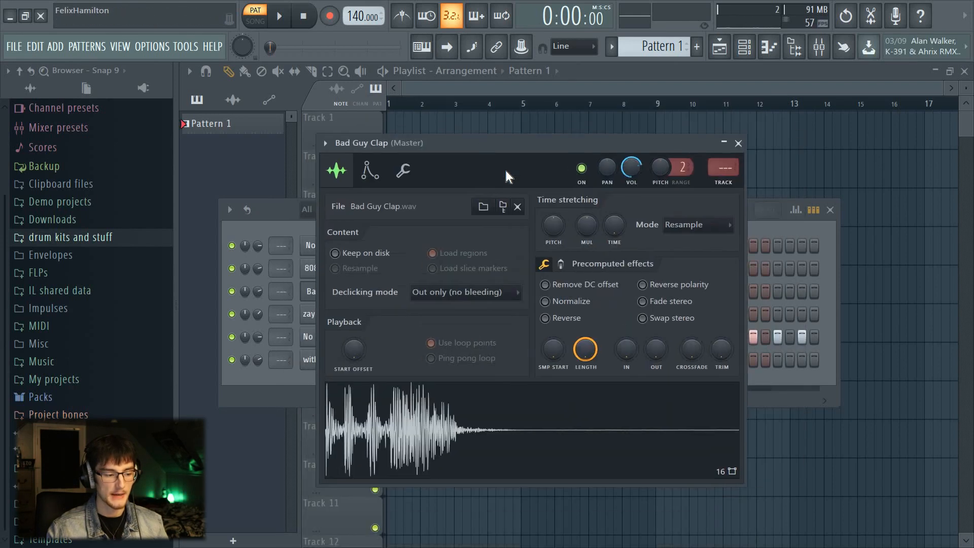
pyautogui.click(737, 148)
pyautogui.click(355, 337)
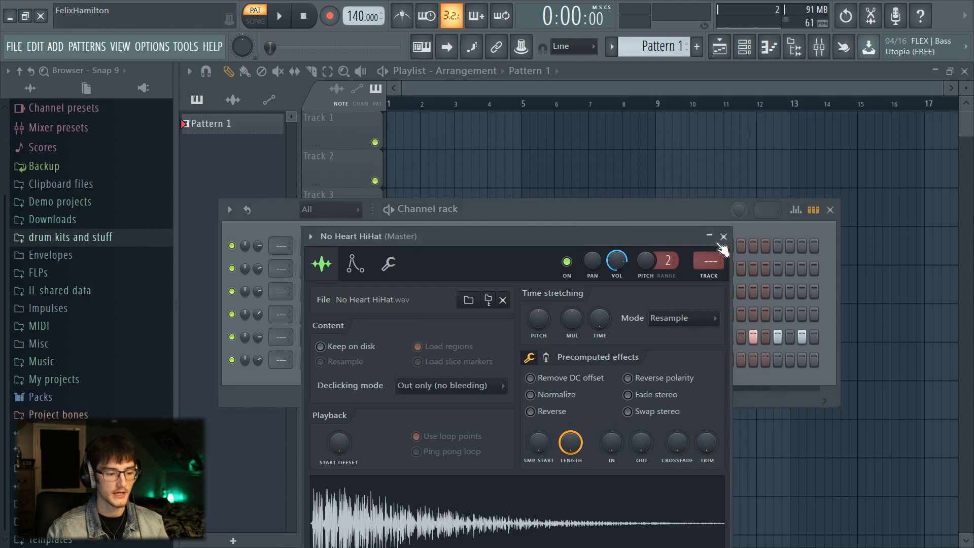
pyautogui.click(726, 240)
# Raise the No Heart Kick's level adjustment volume to about 125% in its channel settings, playing the pattern to hear it.
pyautogui.click(332, 246)
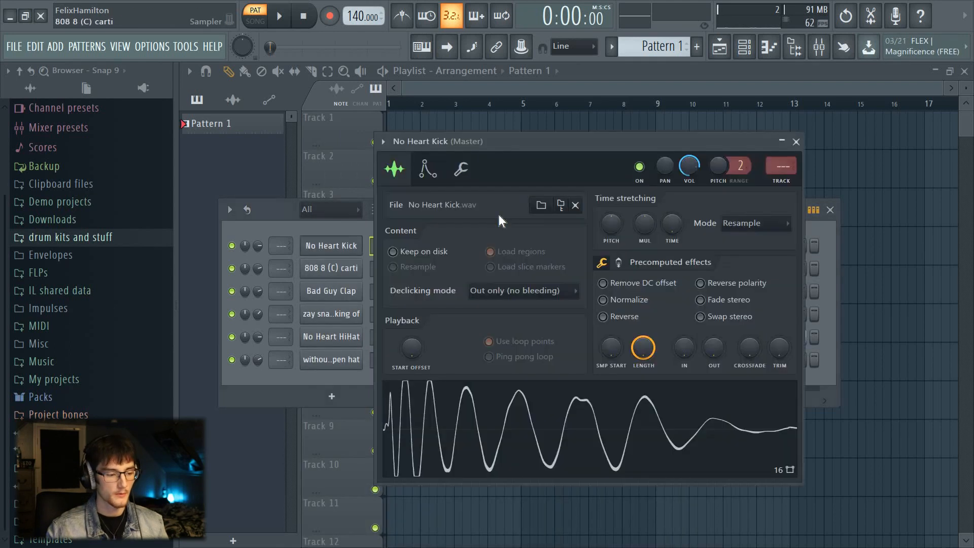
pyautogui.moveTo(552, 147); pyautogui.dragTo(561, 172)
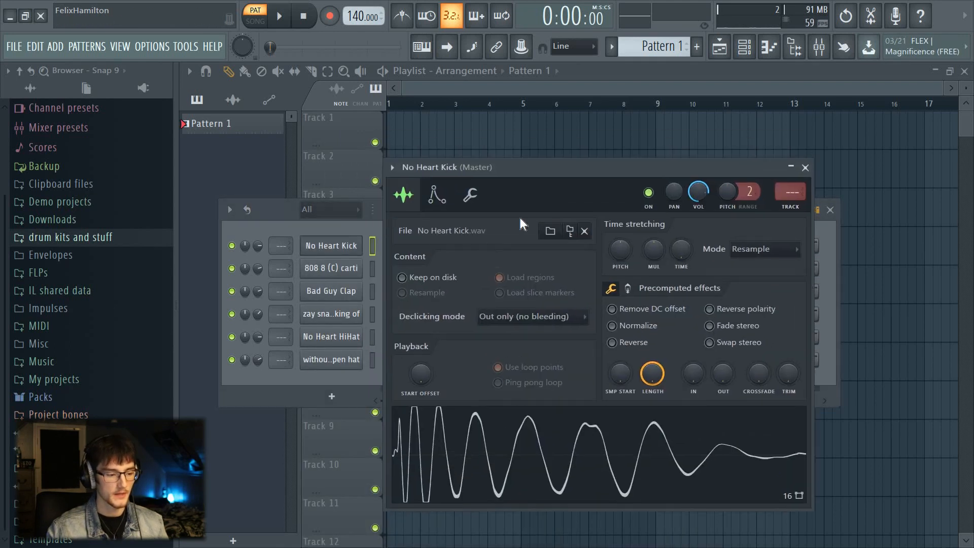
pyautogui.click(470, 195)
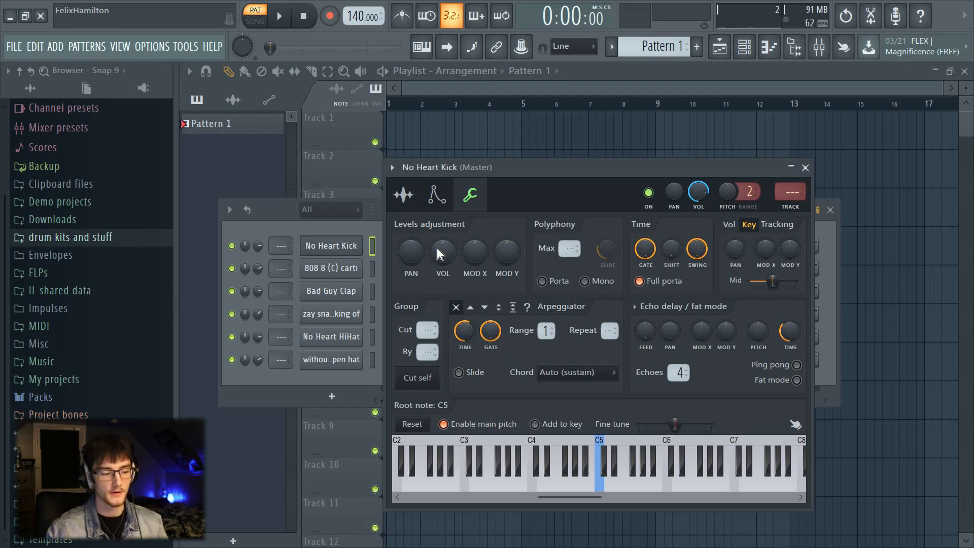
pyautogui.moveTo(436, 248); pyautogui.dragTo(437, 244)
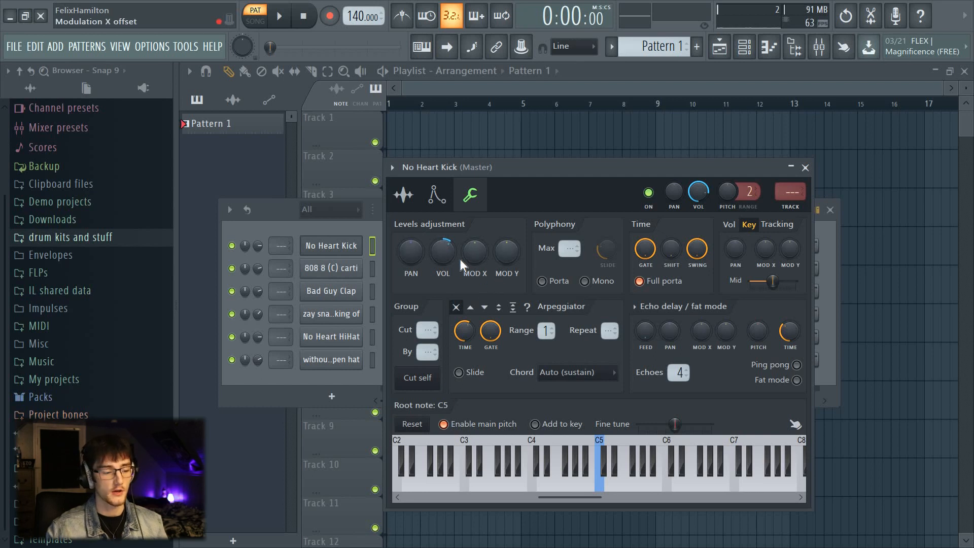
pyautogui.moveTo(442, 251); pyautogui.dragTo(443, 242)
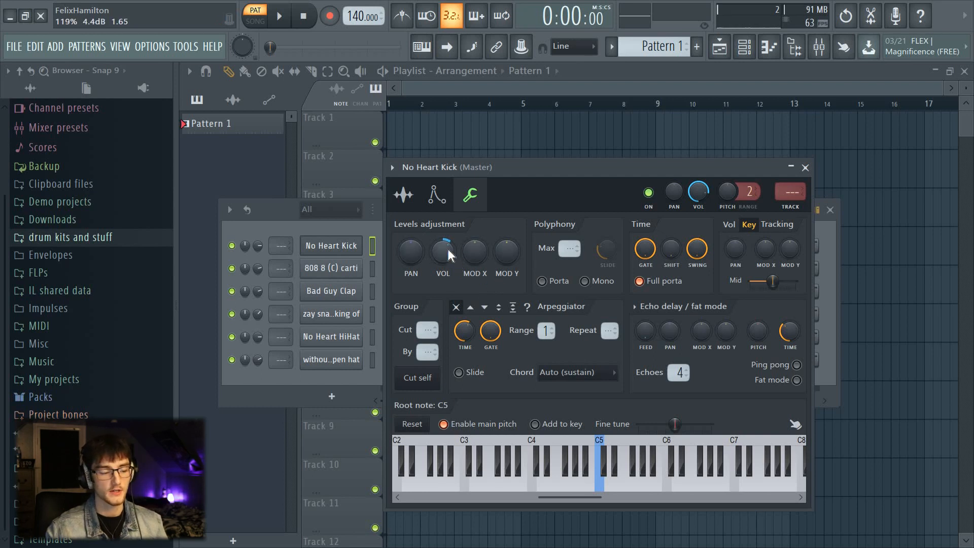
pyautogui.moveTo(258, 245); pyautogui.dragTo(258, 244)
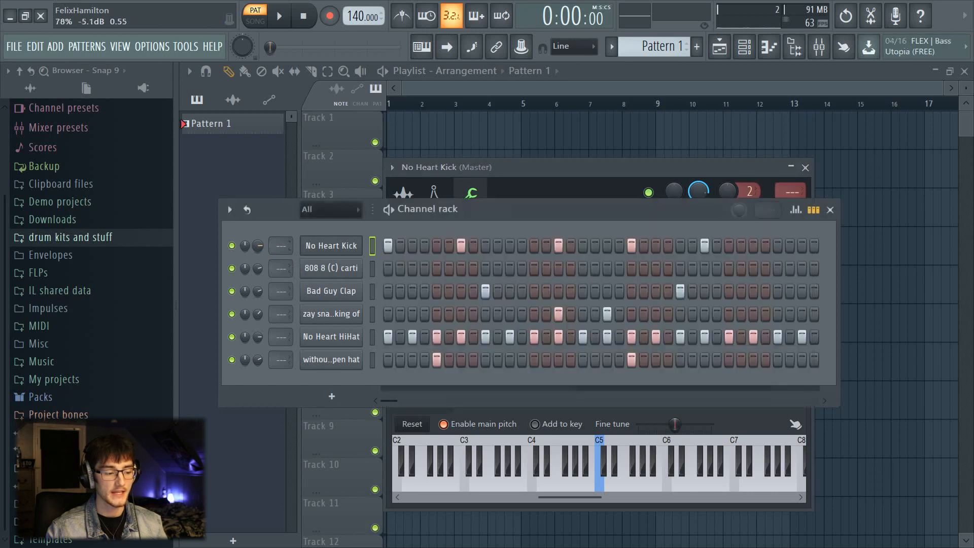
pyautogui.press('space')
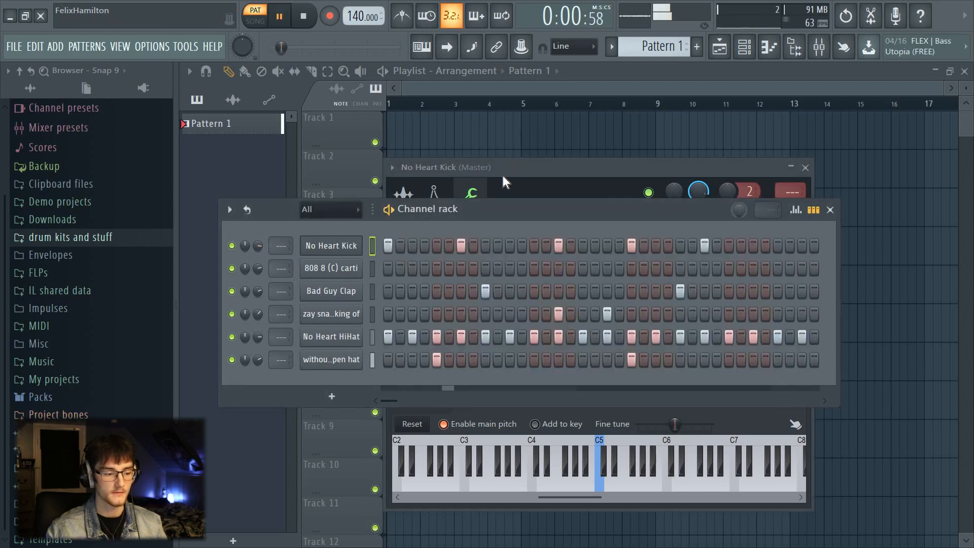
pyautogui.click(470, 195)
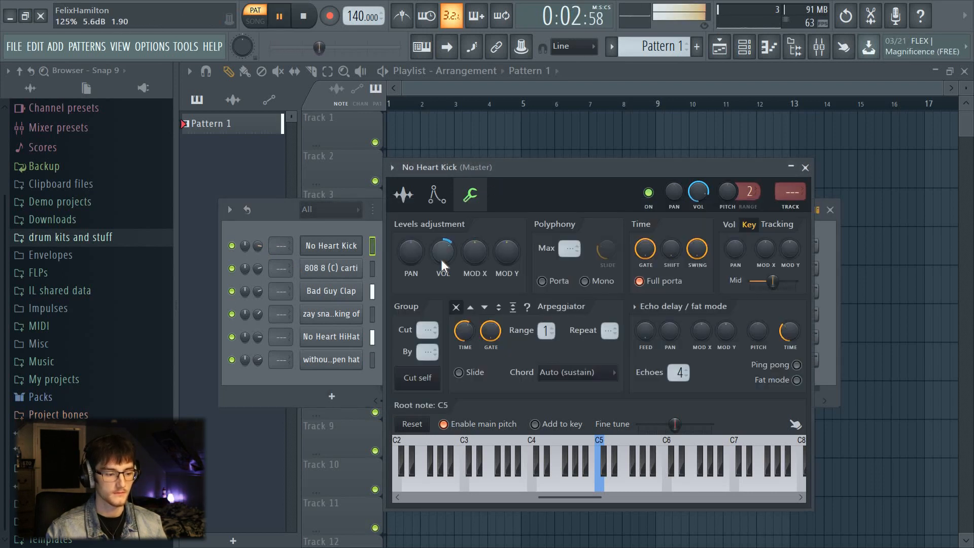
pyautogui.press('space')
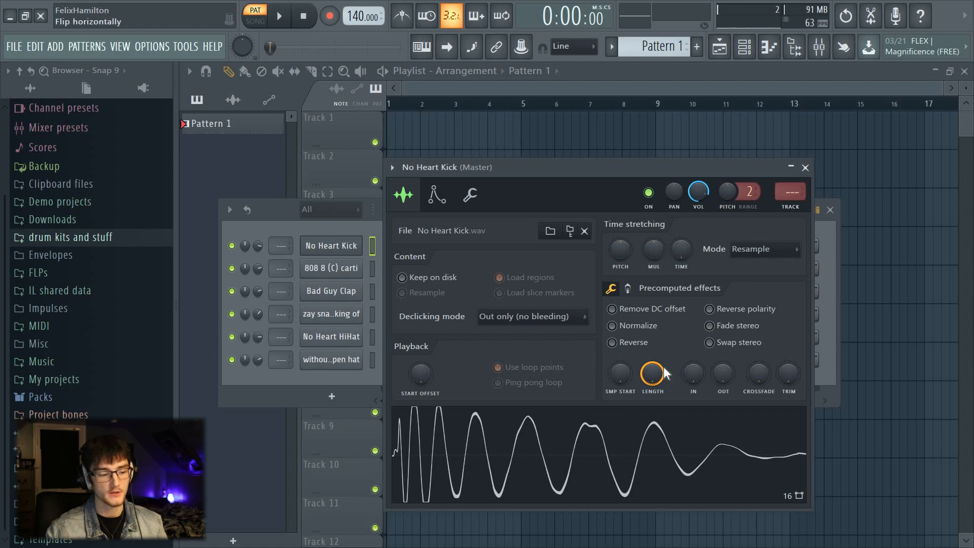
# Try boosting the kick sample to about 11% with the precomputed effects, toggling clipping and playing the pattern to compare.
pyautogui.click(628, 287)
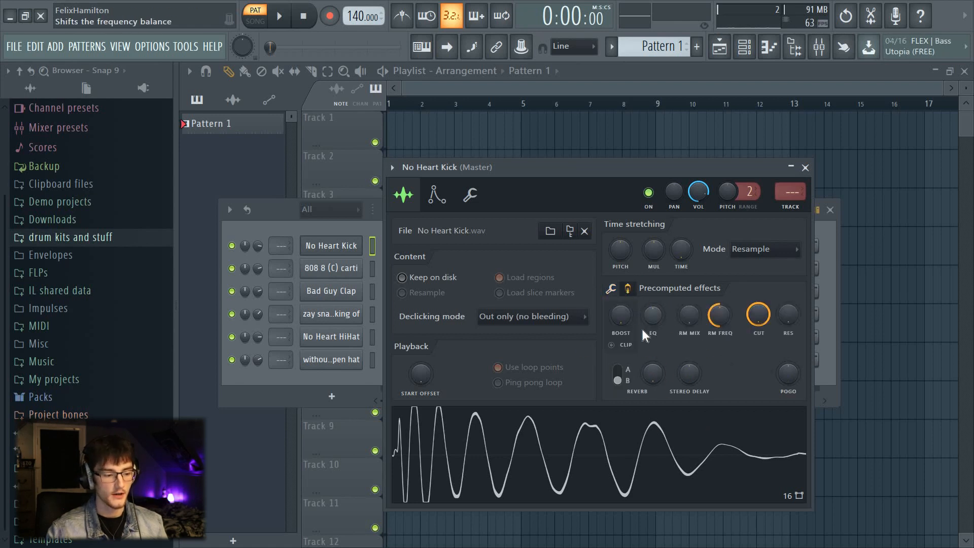
pyautogui.moveTo(620, 315); pyautogui.dragTo(620, 308)
pyautogui.click(615, 346)
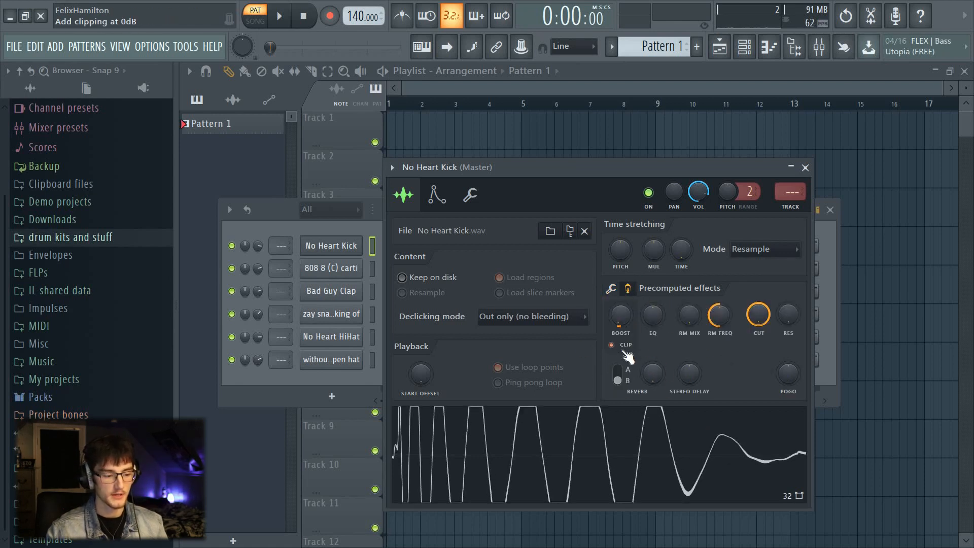
pyautogui.press('space')
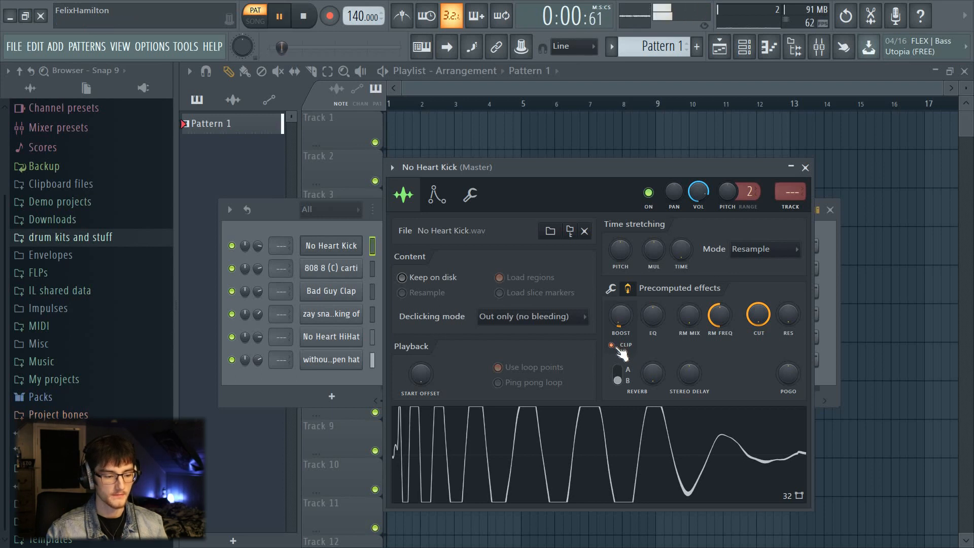
pyautogui.press('space')
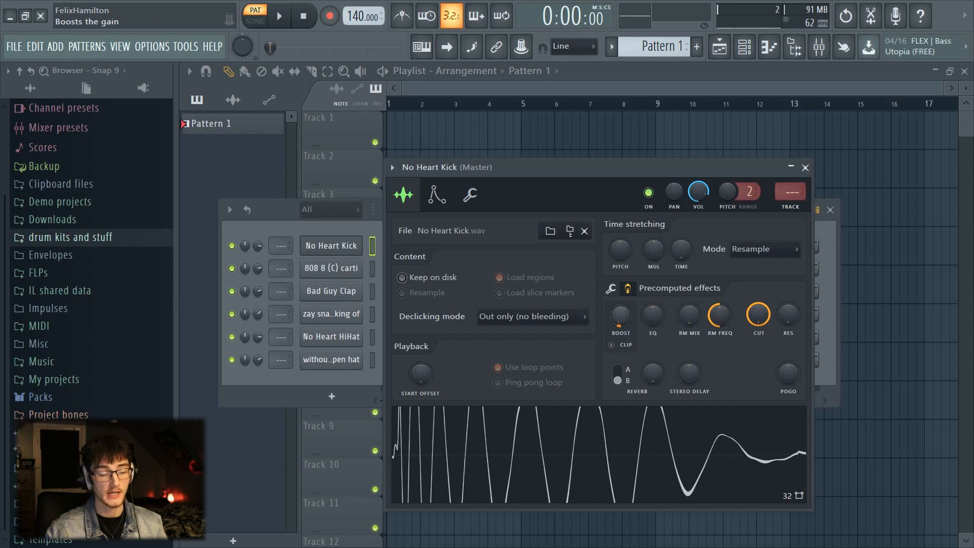
pyautogui.click(620, 348)
pyautogui.press('space')
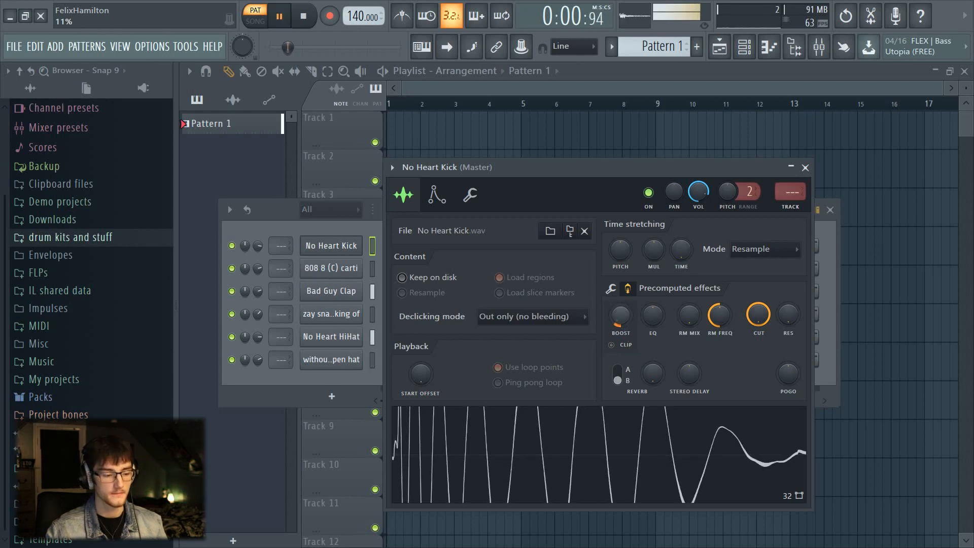
pyautogui.press('space')
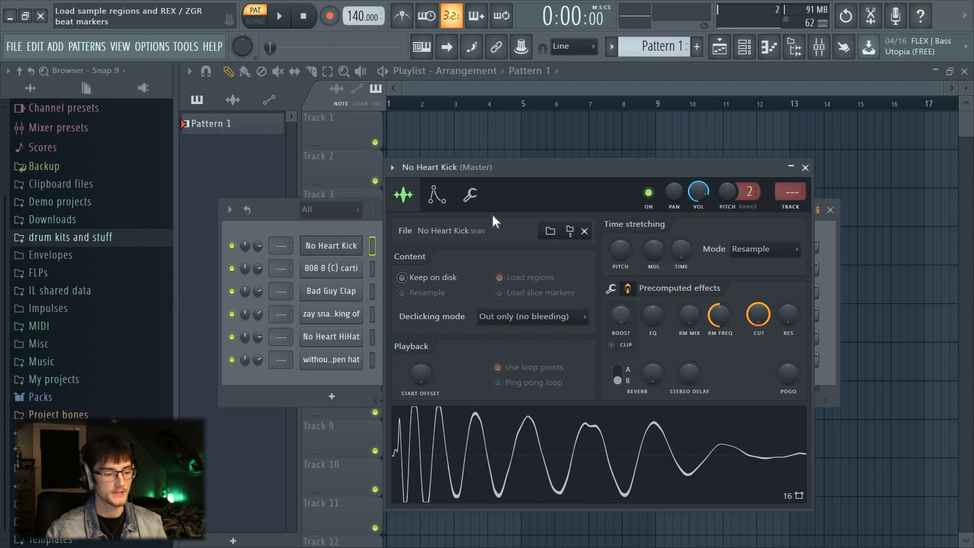
# Review the kick's miscellaneous and precomputed effect settings, then close its channel settings.
pyautogui.click(470, 194)
pyautogui.click(404, 195)
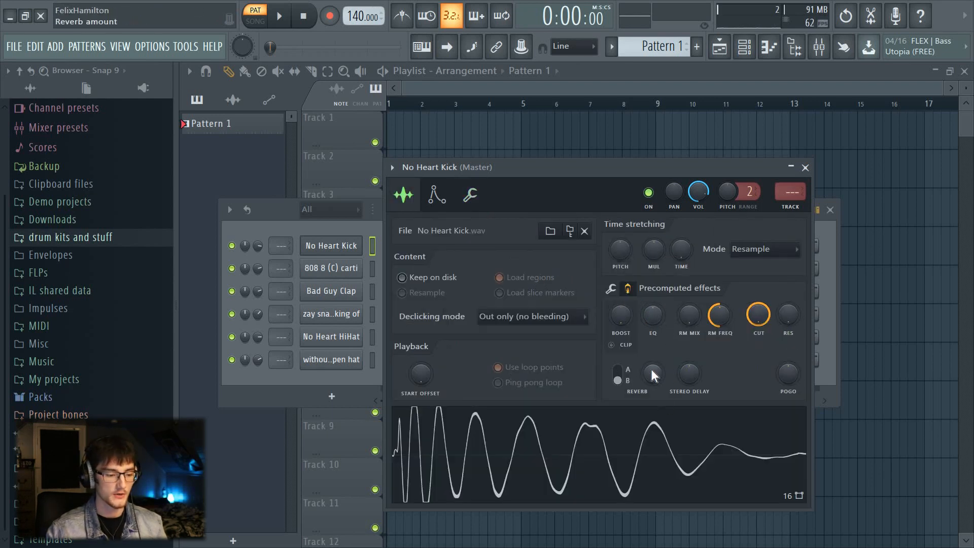
pyautogui.click(612, 288)
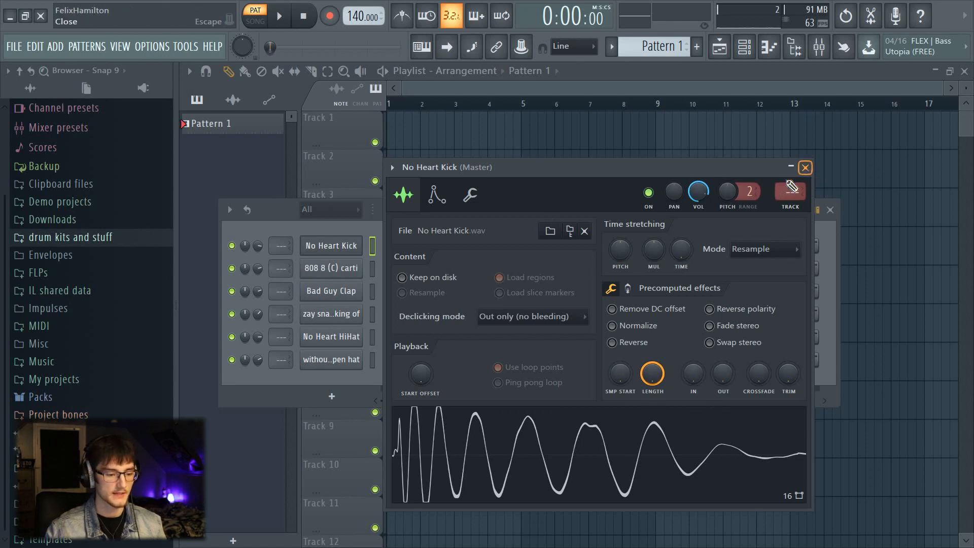
pyautogui.click(806, 168)
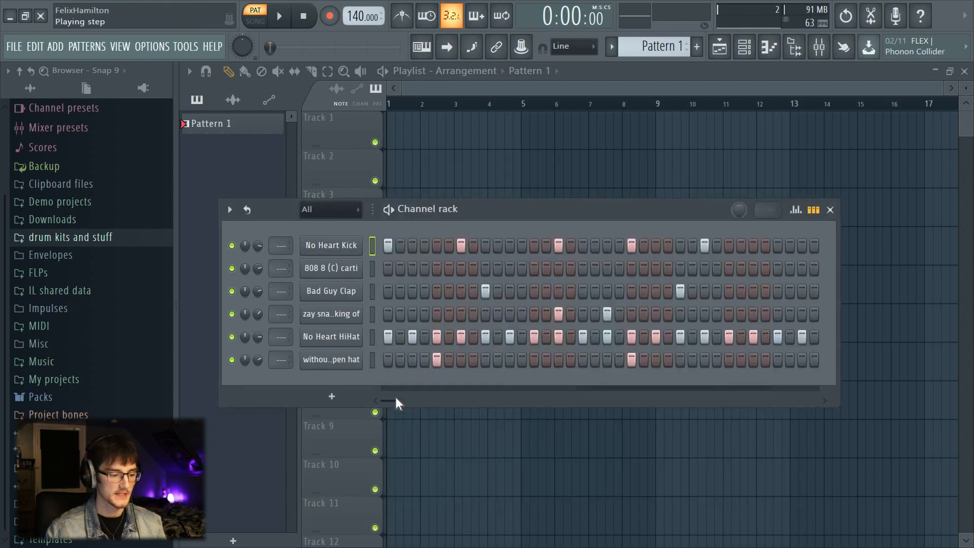
# Add a No Heart Kick hit on step 33 and play the pattern, checking its remaining steps.
pyautogui.moveTo(400, 400); pyautogui.dragTo(352, 423)
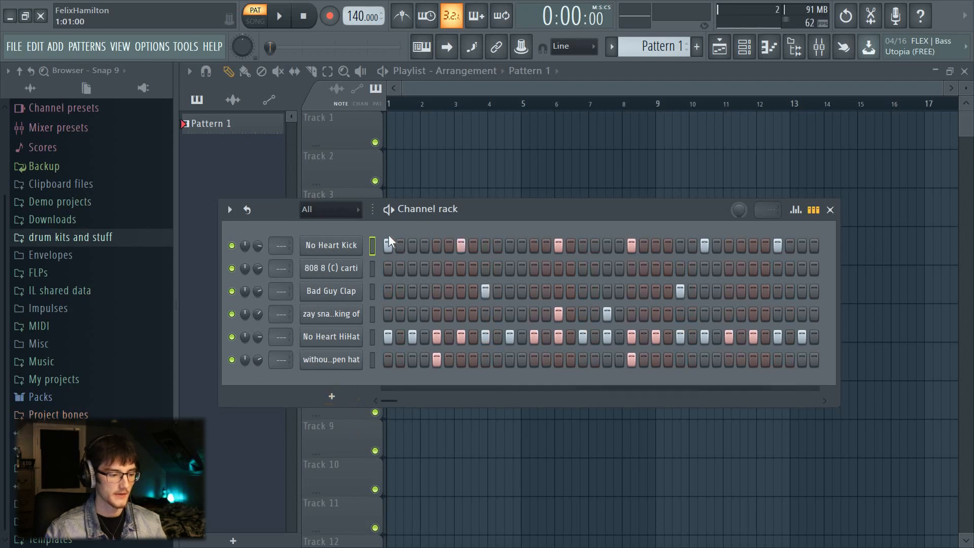
pyautogui.press('space')
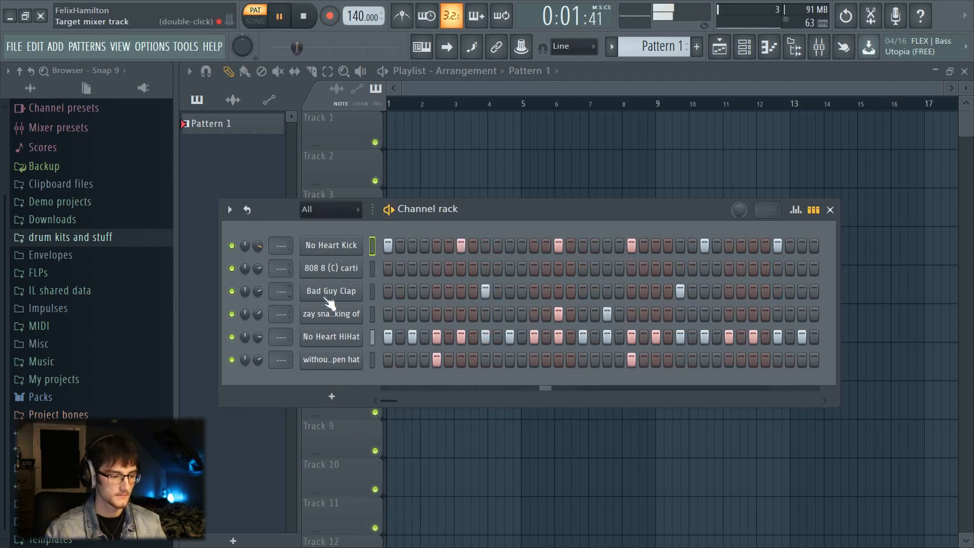
pyautogui.moveTo(398, 398); pyautogui.dragTo(411, 406)
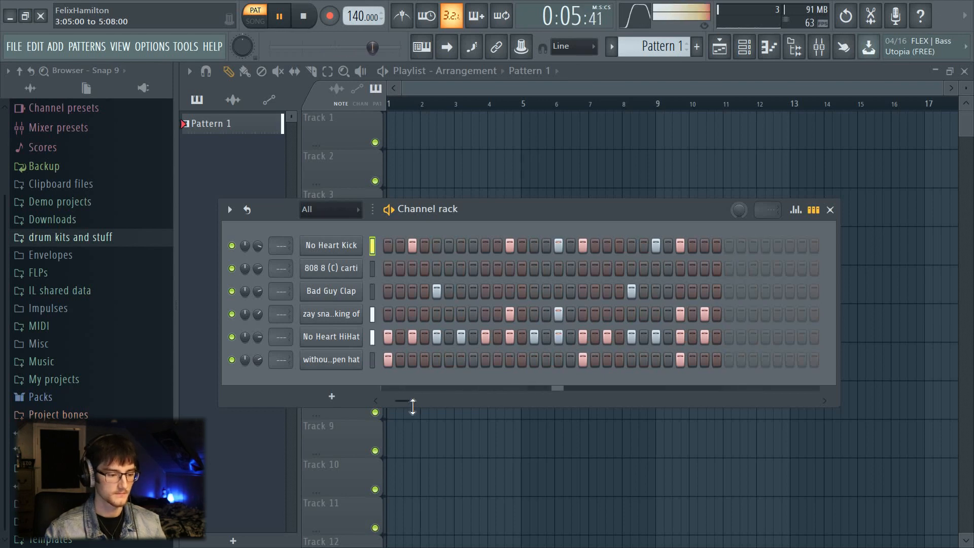
pyautogui.moveTo(402, 401); pyautogui.dragTo(404, 382)
pyautogui.press('space')
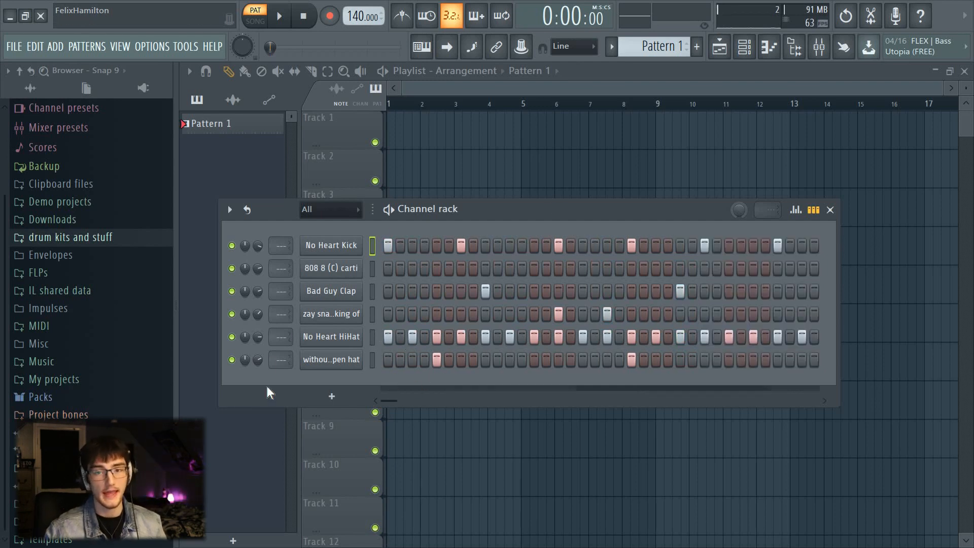
# Add a Keyzone Classic channel with the Steinway Piano program and move its window clear of the channel names.
pyautogui.click(327, 397)
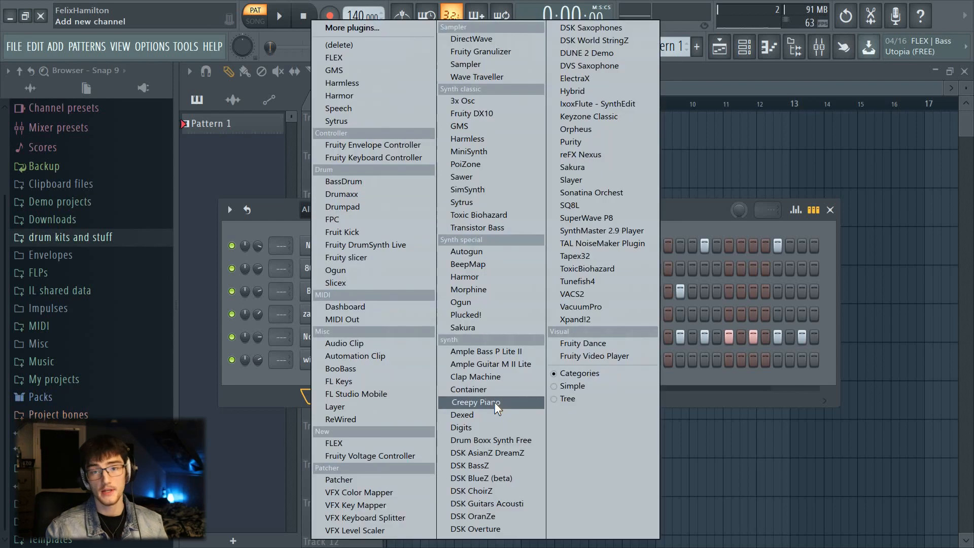
pyautogui.click(606, 116)
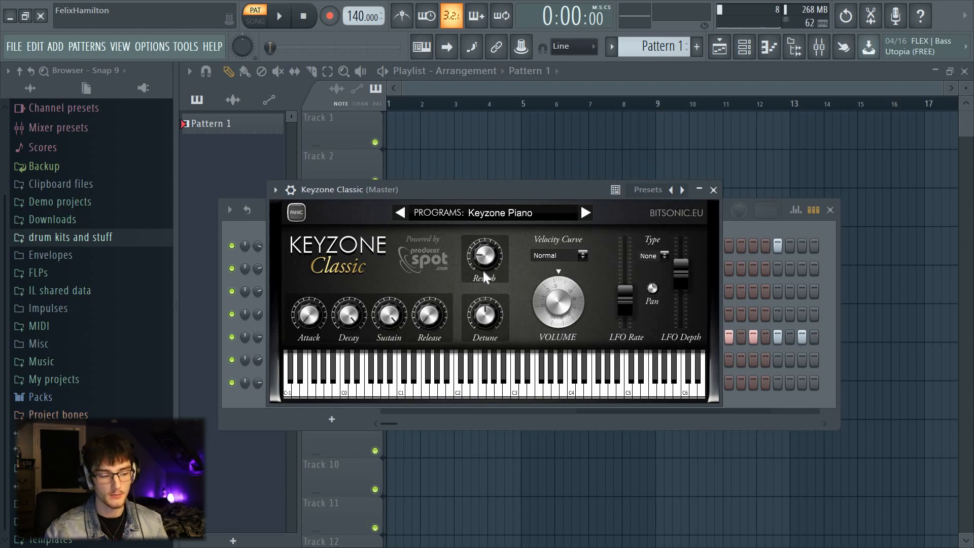
pyautogui.click(479, 215)
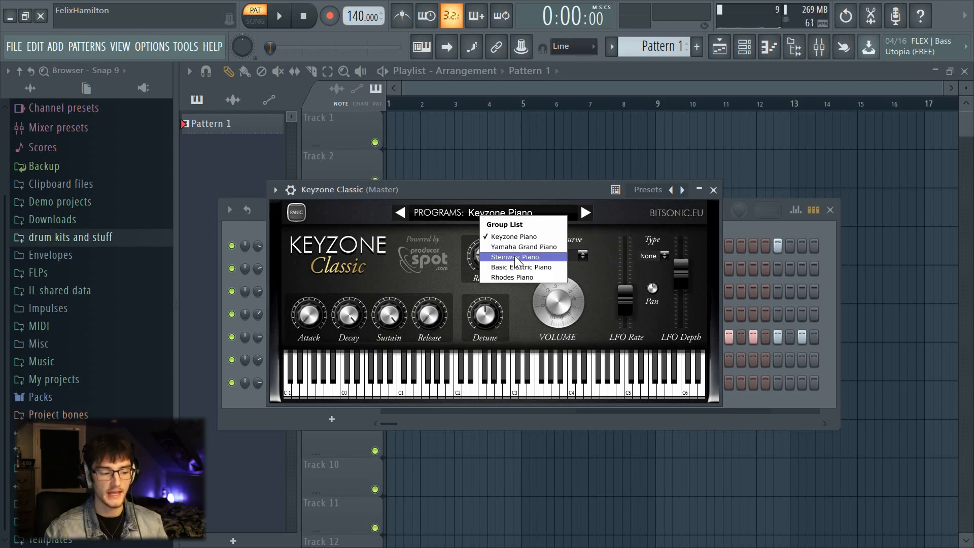
pyautogui.click(514, 256)
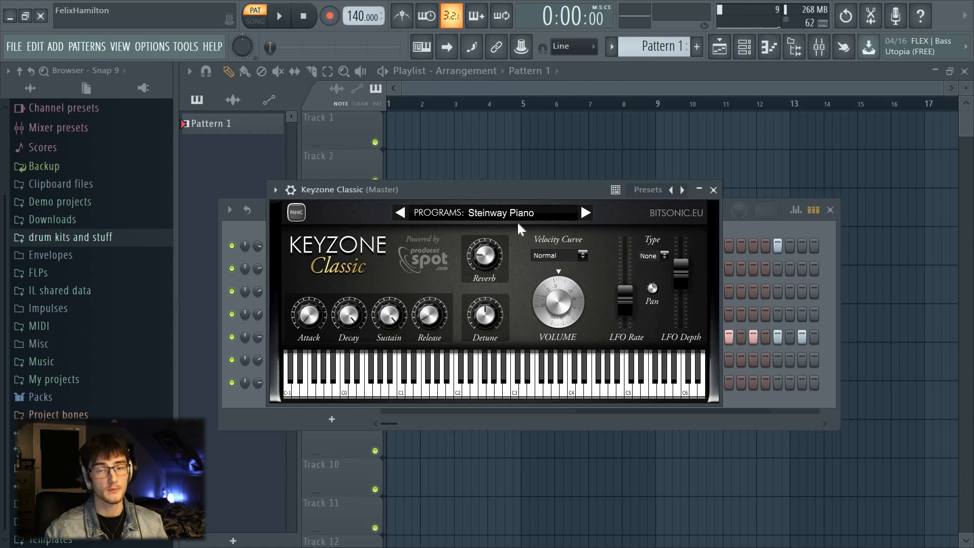
pyautogui.moveTo(437, 188); pyautogui.dragTo(588, 166)
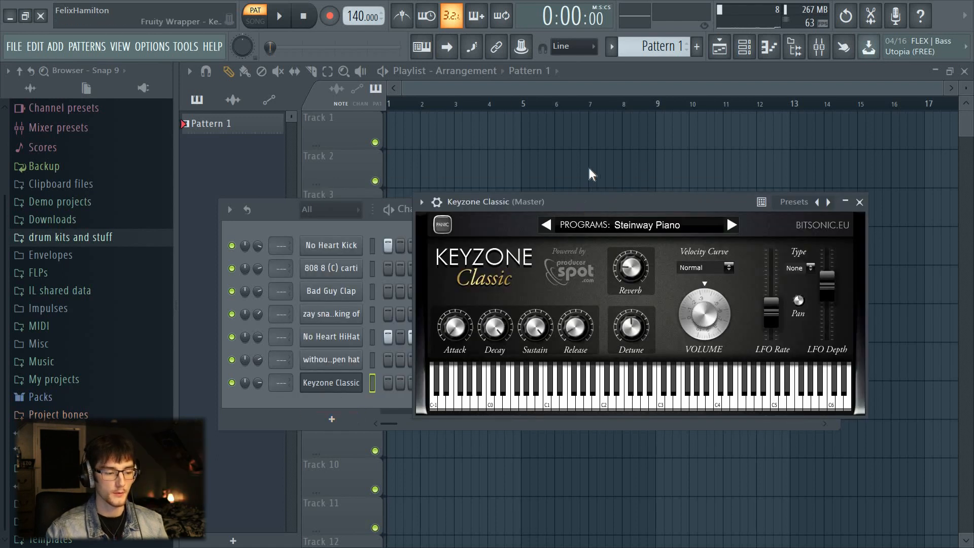
# Try a Sonatina Orchestra channel with the Sonatina Piano instrument, then close its plugin window.
pyautogui.click(331, 419)
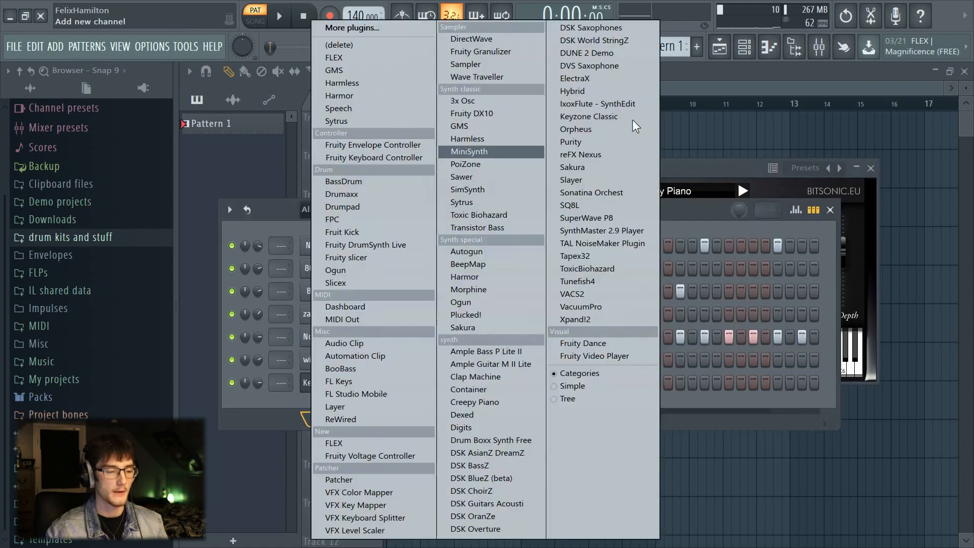
pyautogui.click(598, 192)
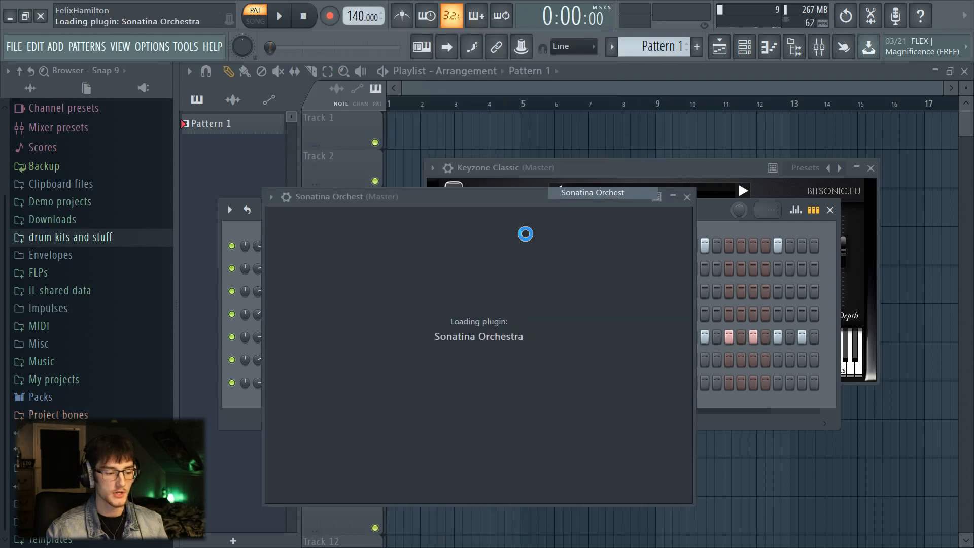
pyautogui.click(351, 239)
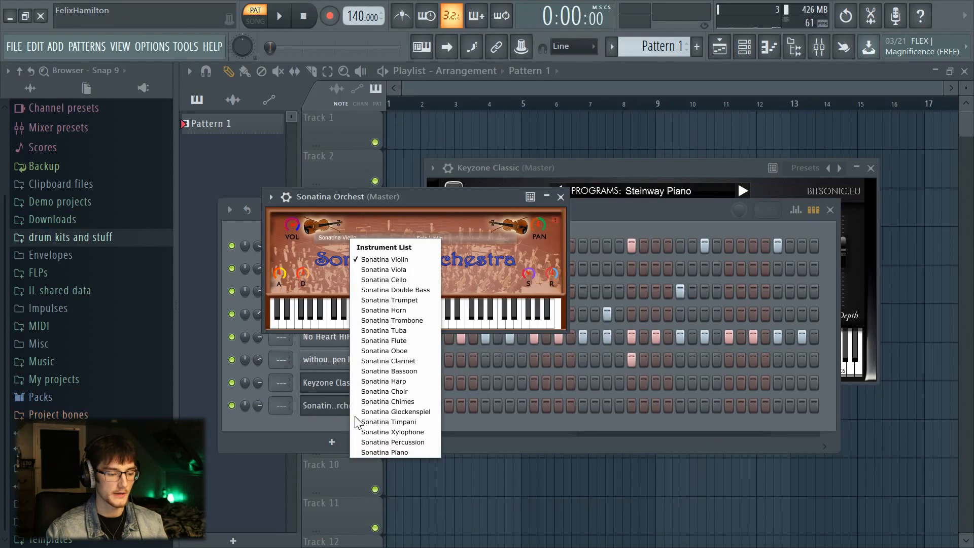
pyautogui.click(376, 454)
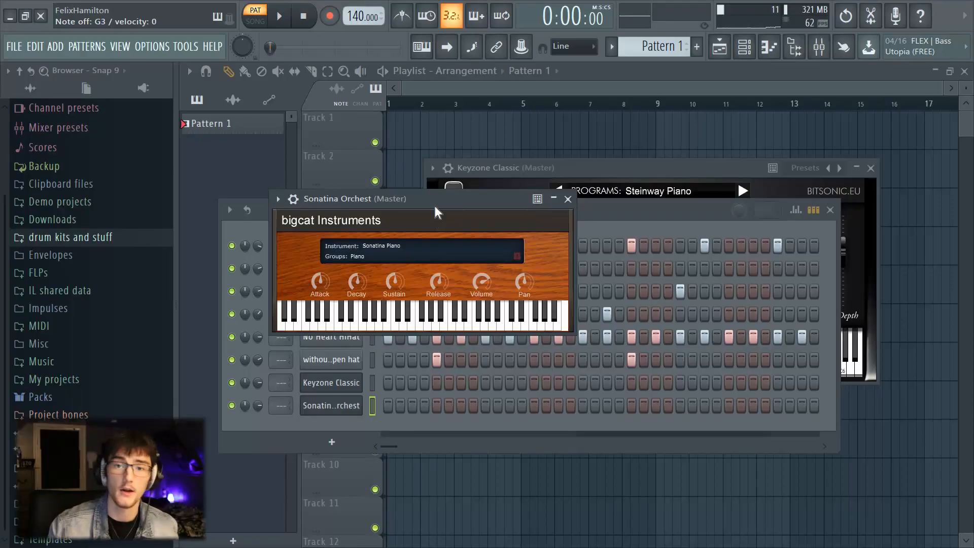
pyautogui.click(568, 199)
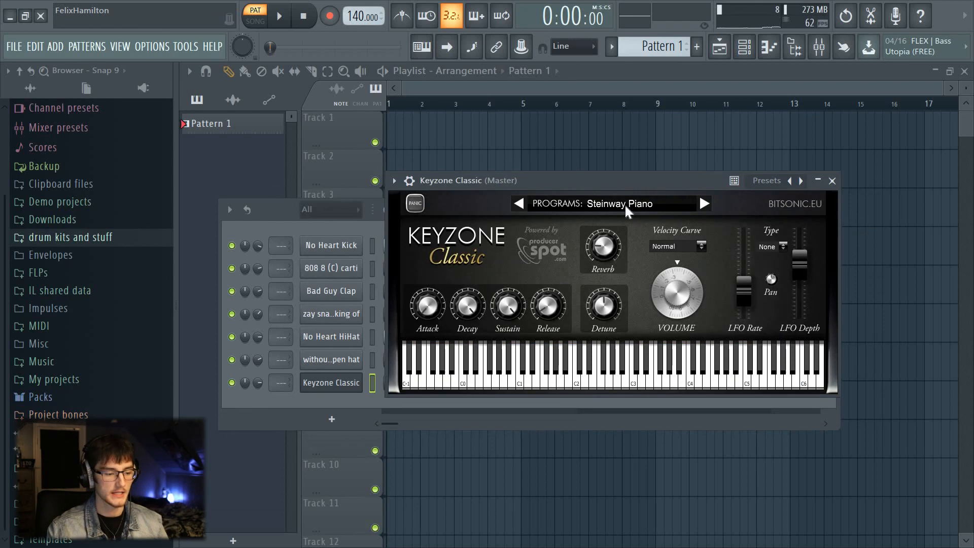
# Check Keyzone Classic's program list, then move its channel up to the first row of the Channel rack.
pyautogui.click(625, 205)
pyautogui.click(579, 249)
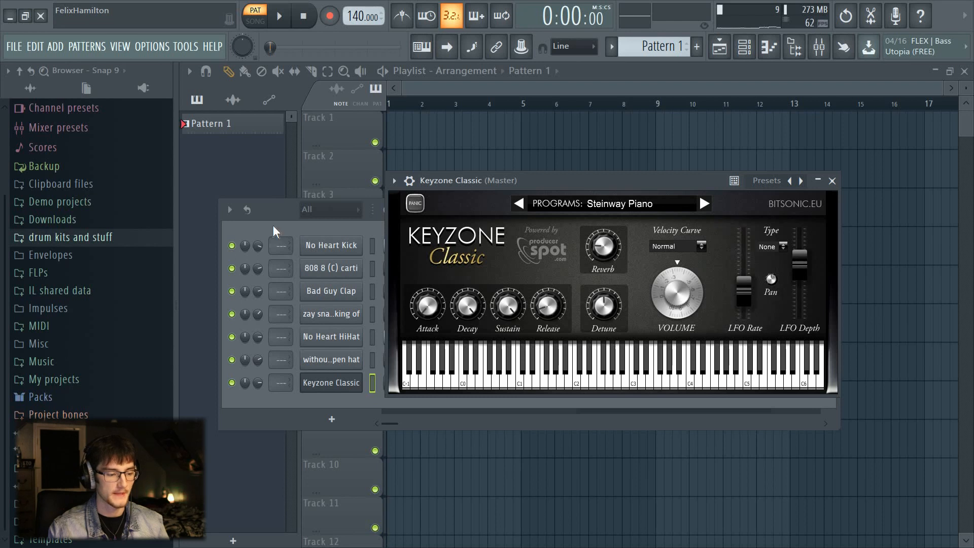
pyautogui.click(293, 233)
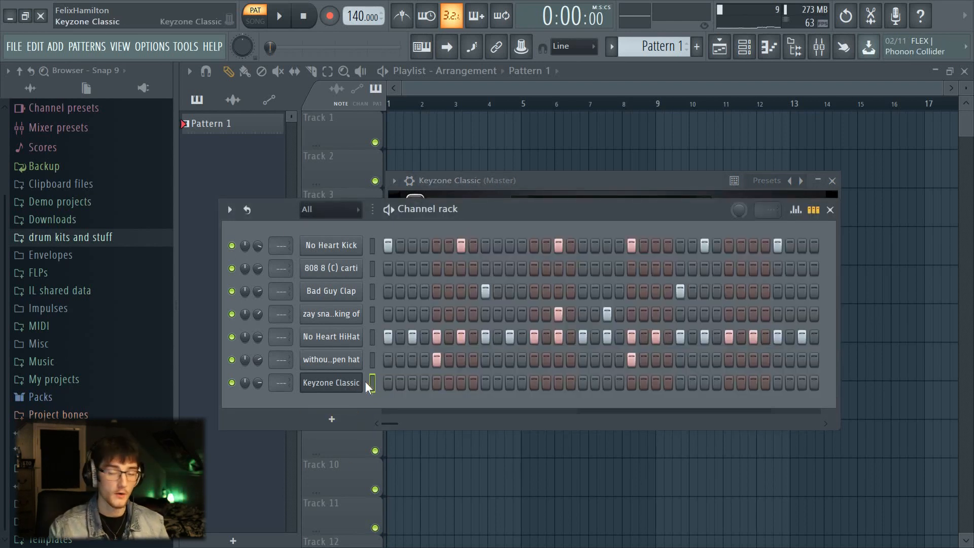
pyautogui.hotkey('alt', 'Up')
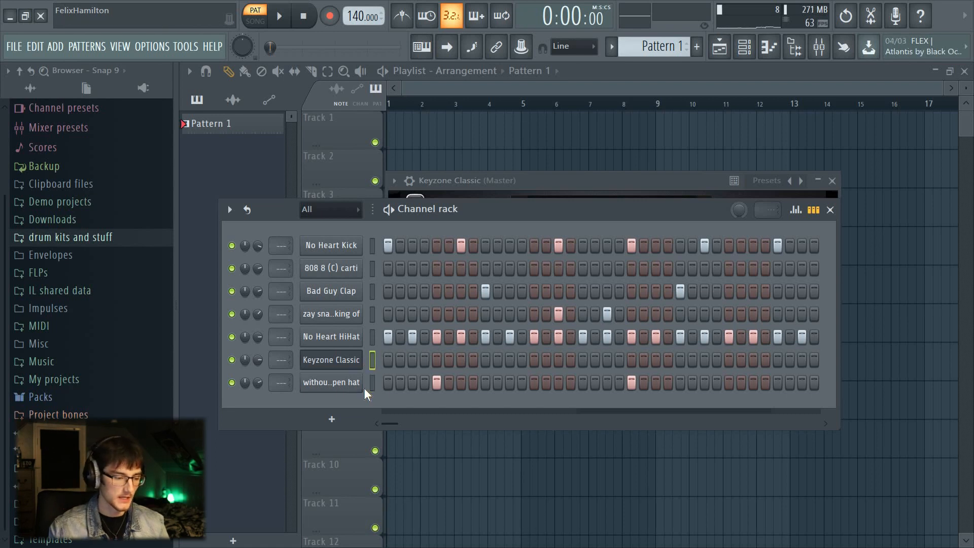
pyautogui.hotkey('alt', 'Up')
pyautogui.hotkey('alt', 'Up')
pyautogui.hotkey('alt', 'Up')
pyautogui.hotkey('alt', 'Up')
pyautogui.hotkey('alt', 'Up')
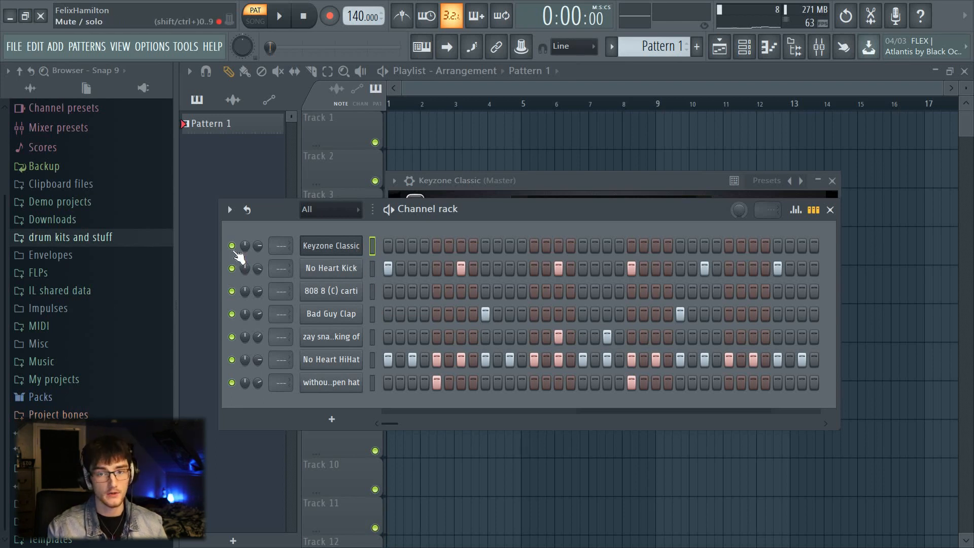
# Try soloing the Keyzone Classic channel, play the pattern briefly, and turn solo off again.
pyautogui.rightClick(237, 248)
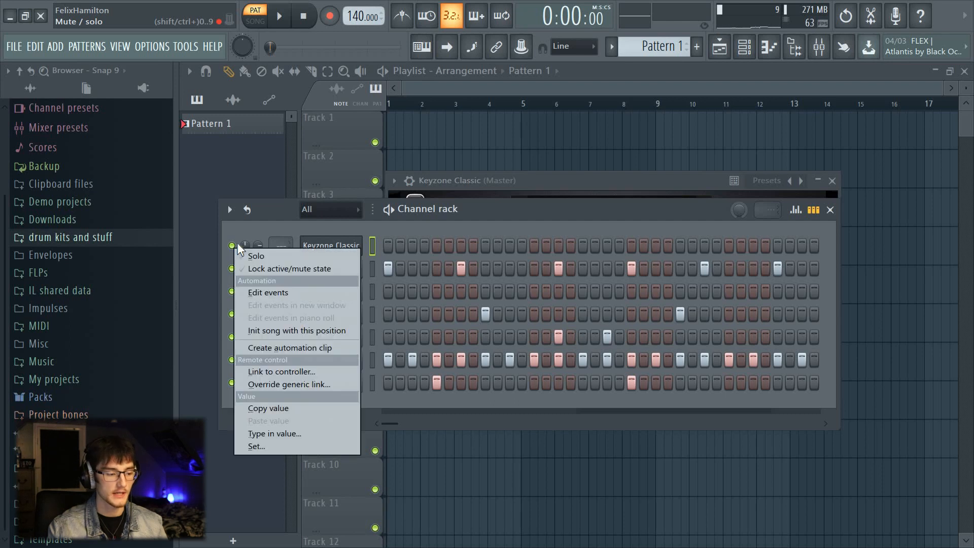
pyautogui.click(243, 256)
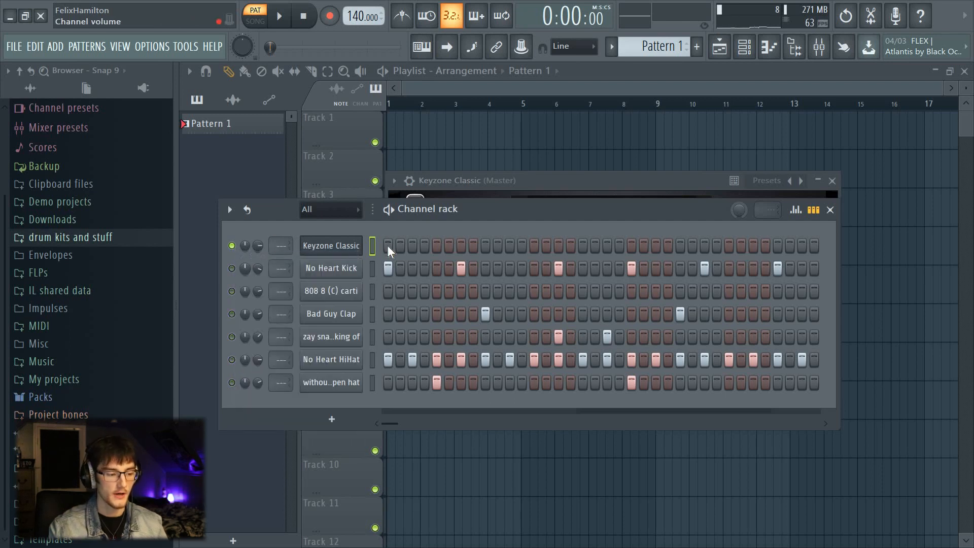
pyautogui.press('space')
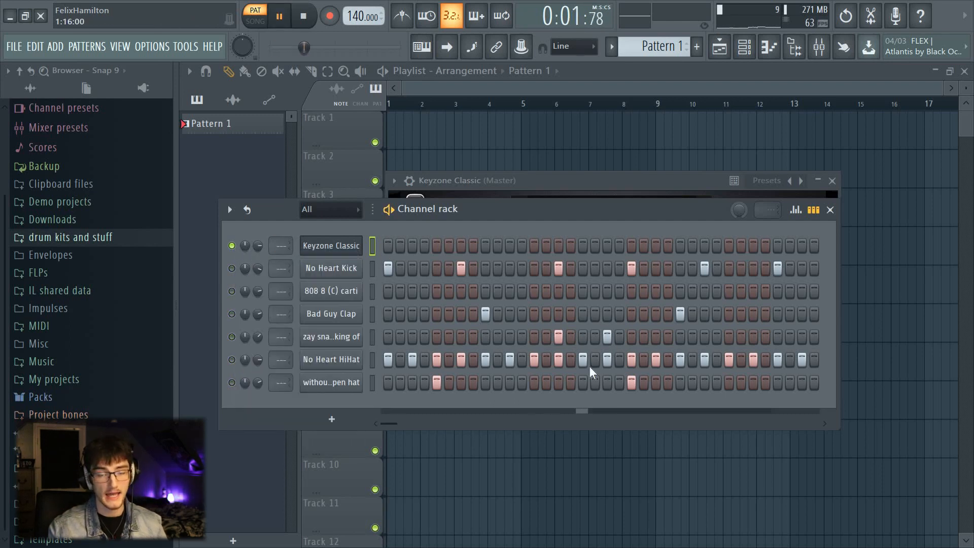
pyautogui.press('space')
pyautogui.rightClick(233, 247)
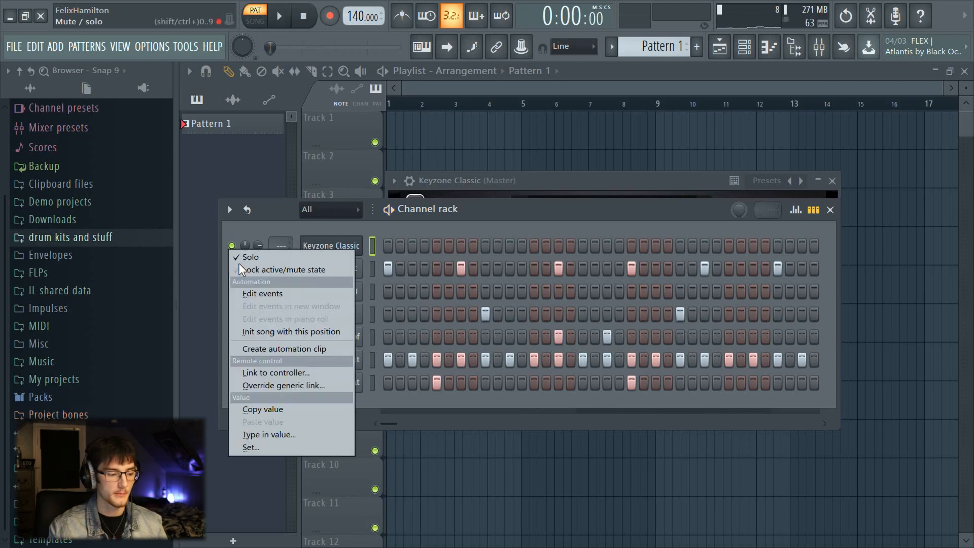
pyautogui.click(239, 258)
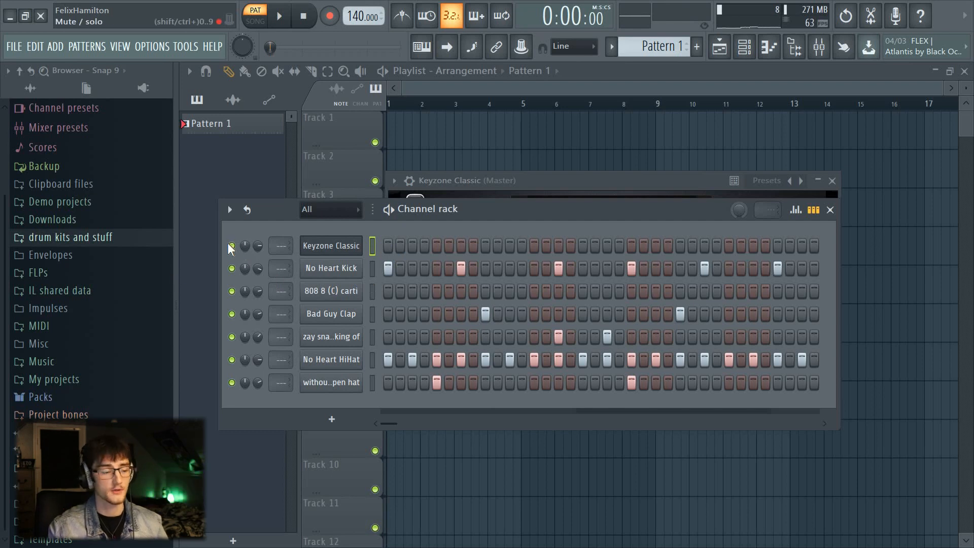
# Solo the Keyzone Classic channel and open its Piano roll around the fifth and sixth octaves.
pyautogui.rightClick(232, 247)
pyautogui.click(249, 254)
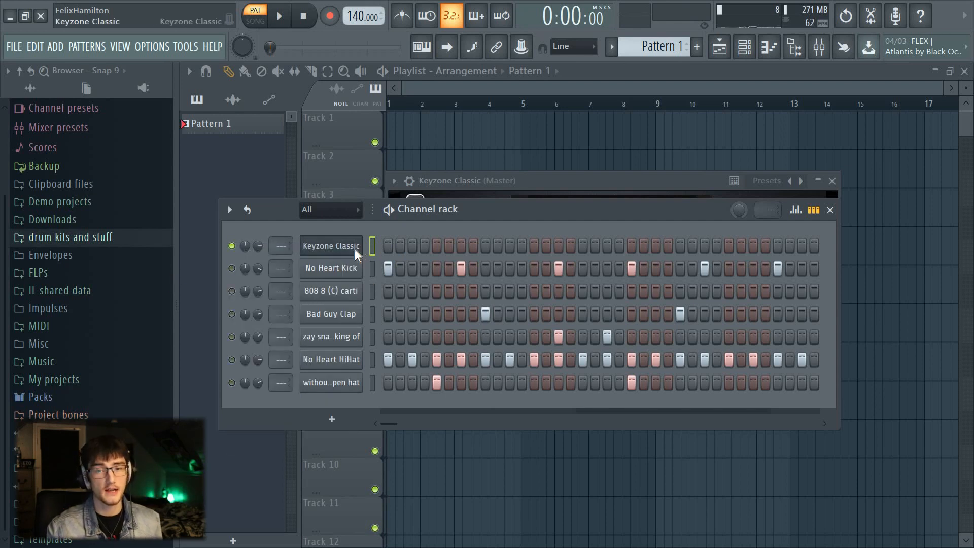
pyautogui.rightClick(355, 248)
pyautogui.click(401, 252)
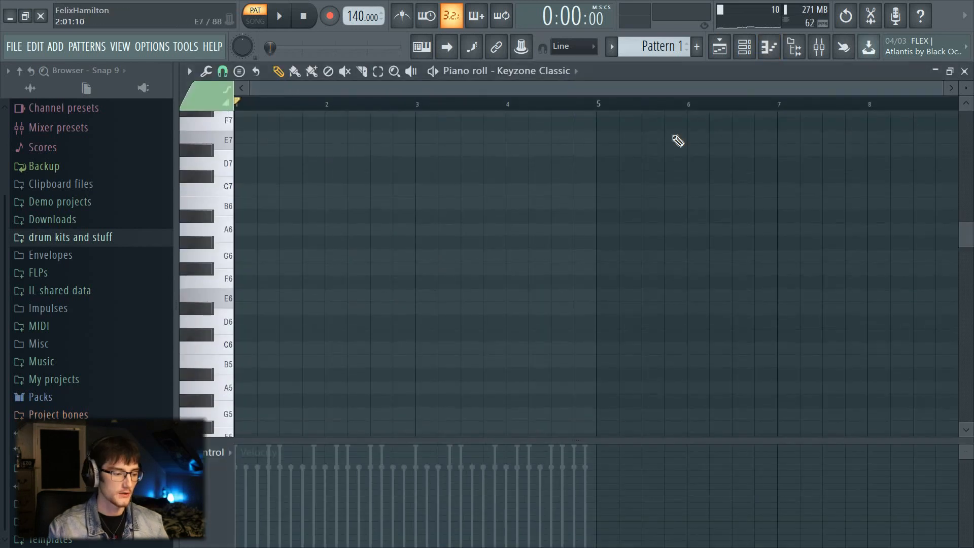
pyautogui.scroll(-2, 348, 257)
pyautogui.scroll(-2, 341, 235)
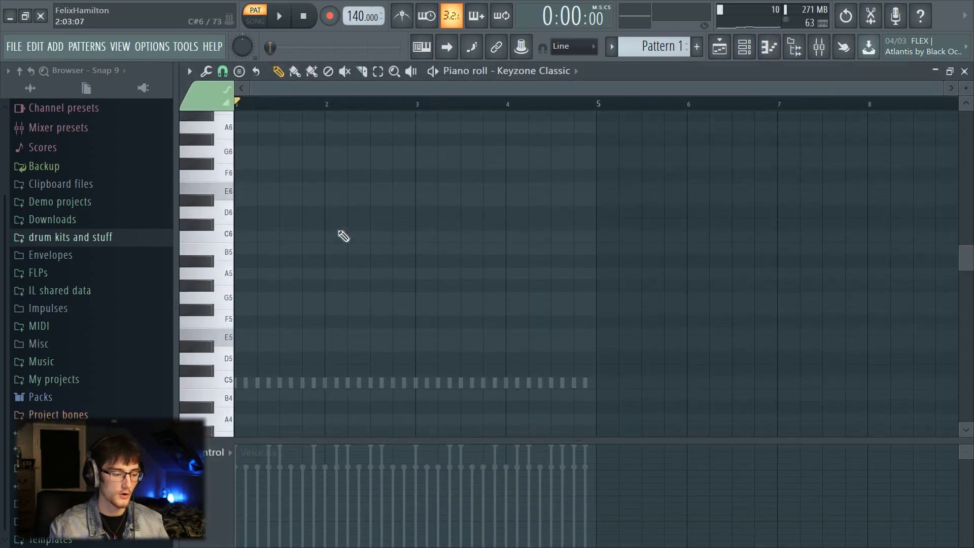
# Set the Piano roll's scale highlighting to Minor Natural (Aeolian) with F as the root note.
pyautogui.click(186, 74)
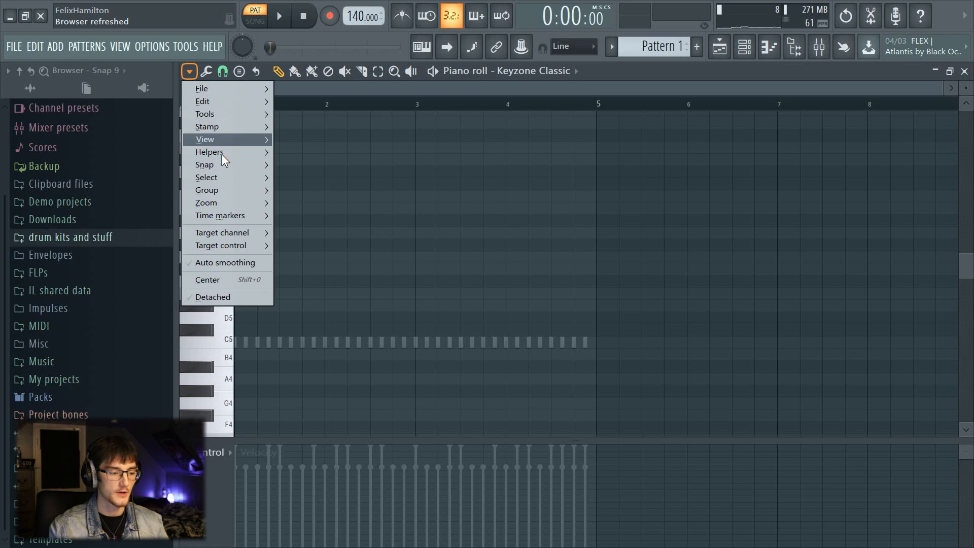
pyautogui.click(189, 72)
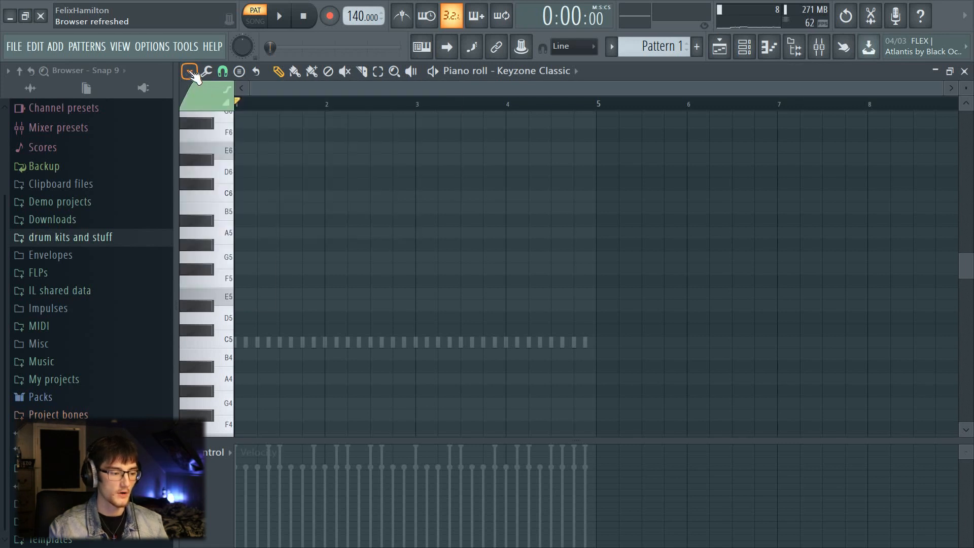
pyautogui.click(189, 73)
pyautogui.moveTo(202, 148)
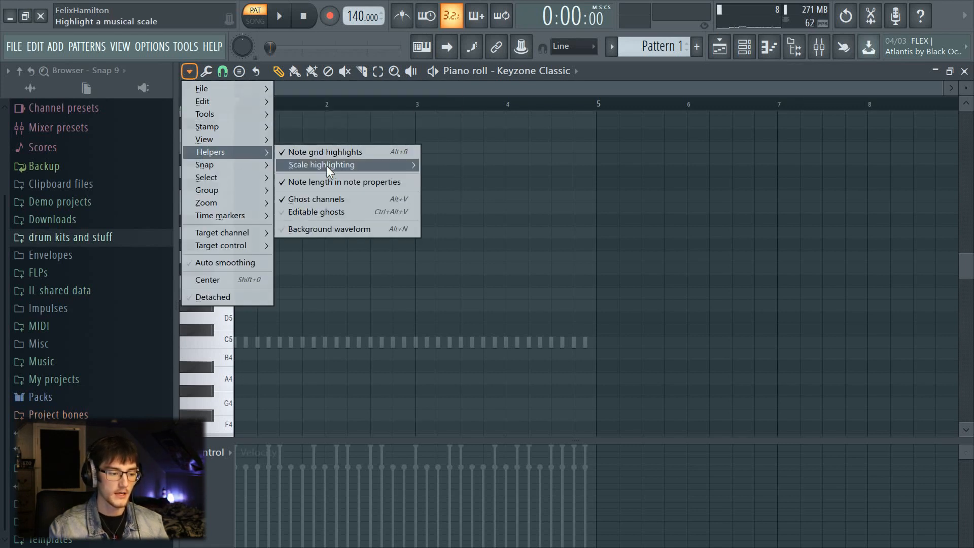
pyautogui.moveTo(327, 166)
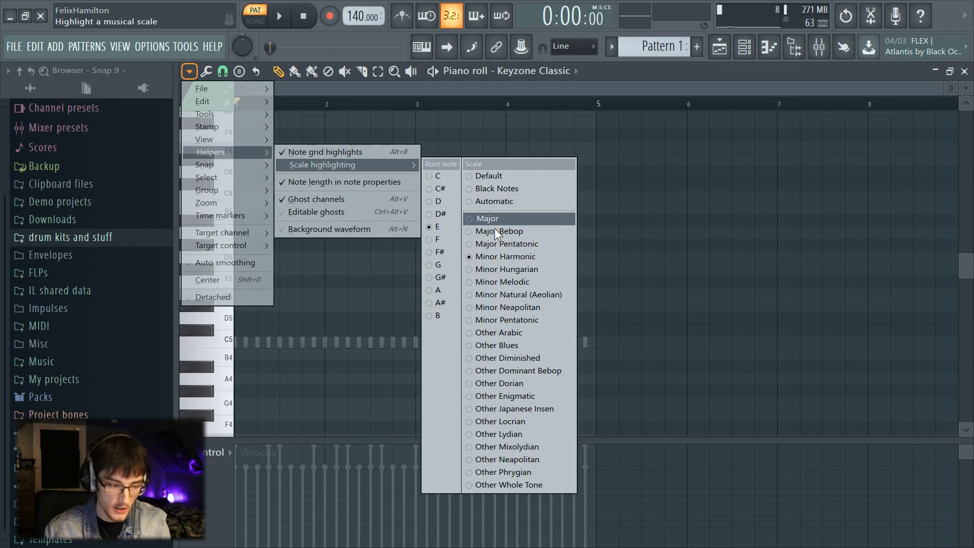
pyautogui.click(522, 294)
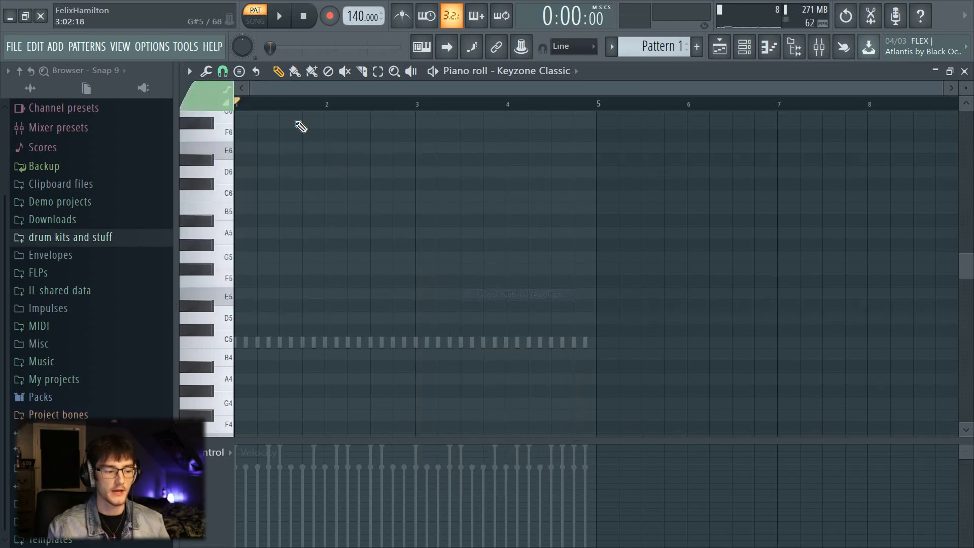
pyautogui.click(189, 71)
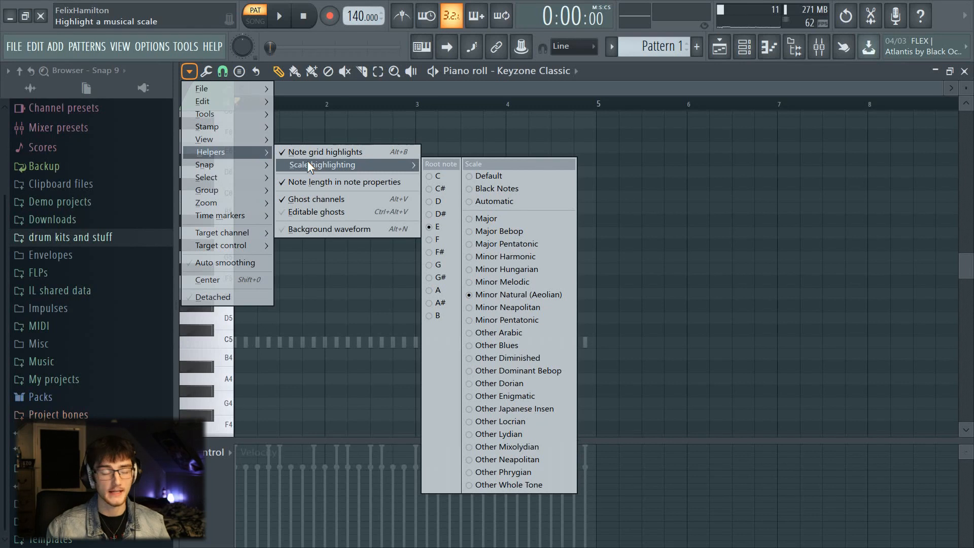
pyautogui.click(440, 242)
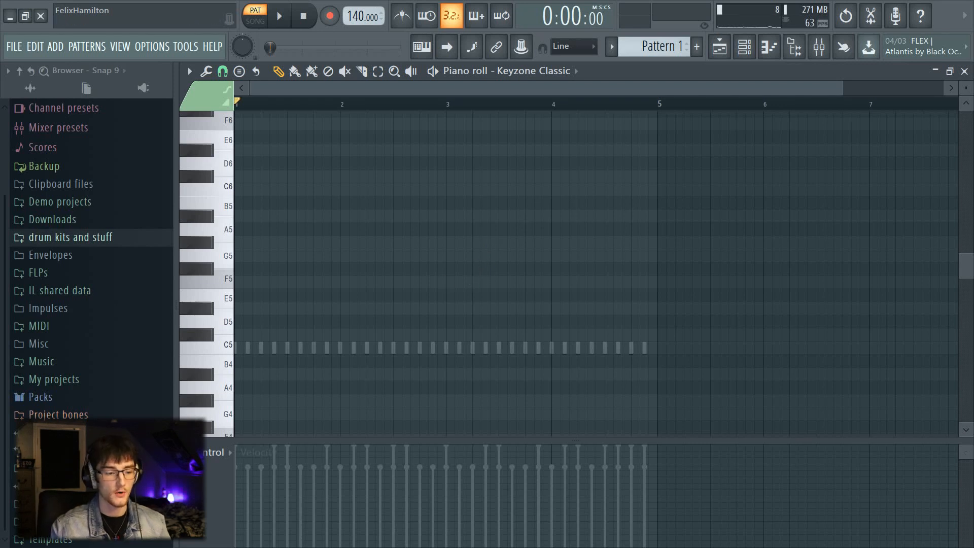
# Stack the notes F5, G#5 and C6 at the start of bar 1 and lengthen them to four steps.
pyautogui.moveTo(966, 88); pyautogui.dragTo(774, 104)
pyautogui.scroll(1, 564, 94)
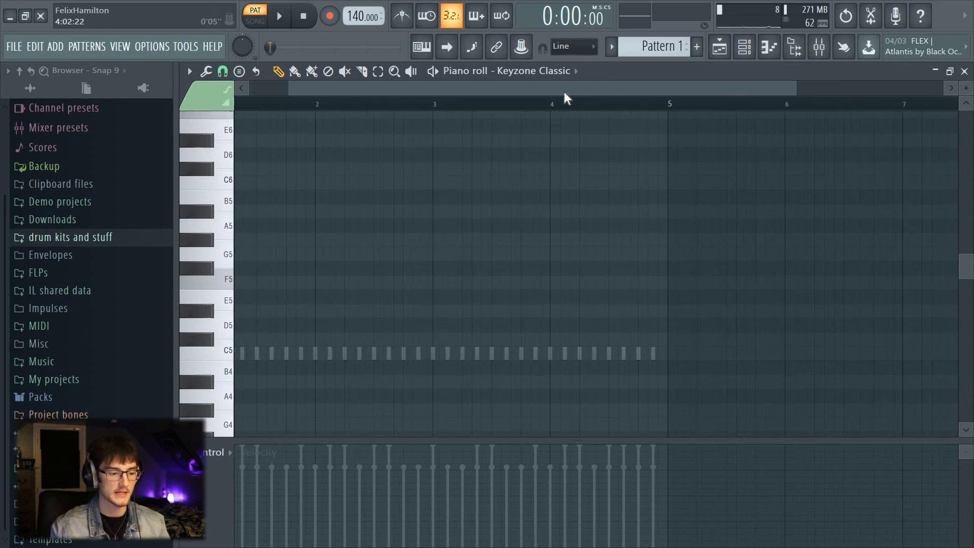
pyautogui.moveTo(564, 92); pyautogui.dragTo(487, 97)
pyautogui.click(242, 280)
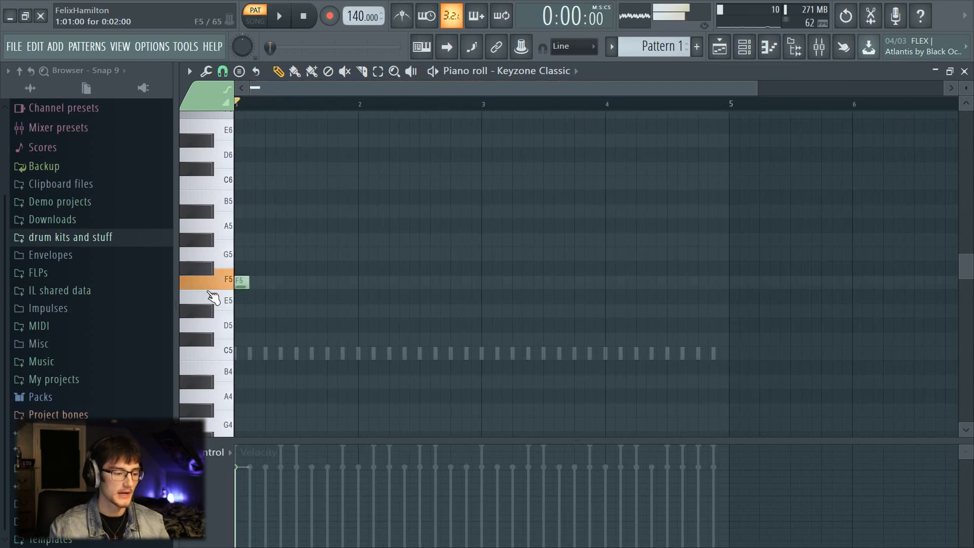
pyautogui.click(241, 238)
pyautogui.click(241, 182)
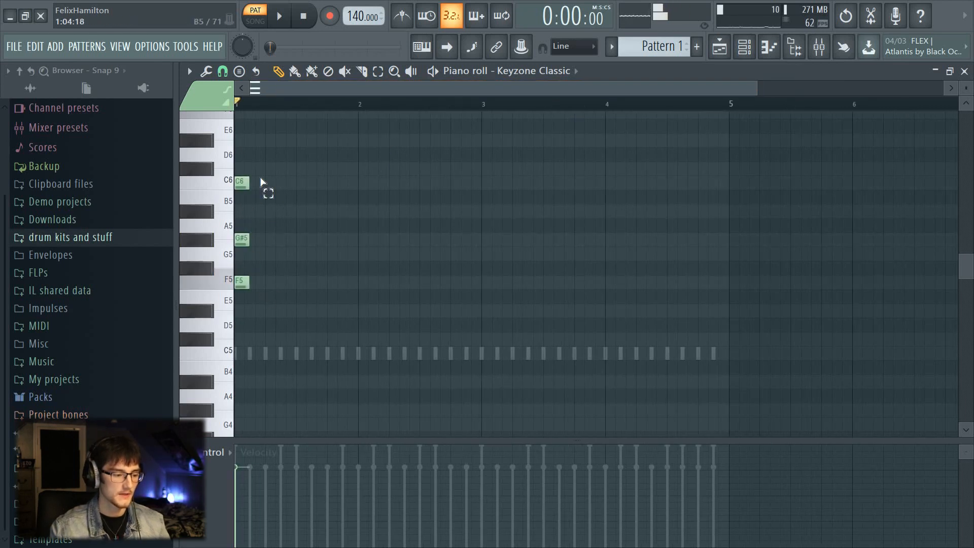
pyautogui.hotkey('ctrl', 'a')
pyautogui.moveTo(262, 245); pyautogui.dragTo(265, 246)
# Play the first chord and transpose it down one octave.
pyautogui.press('space')
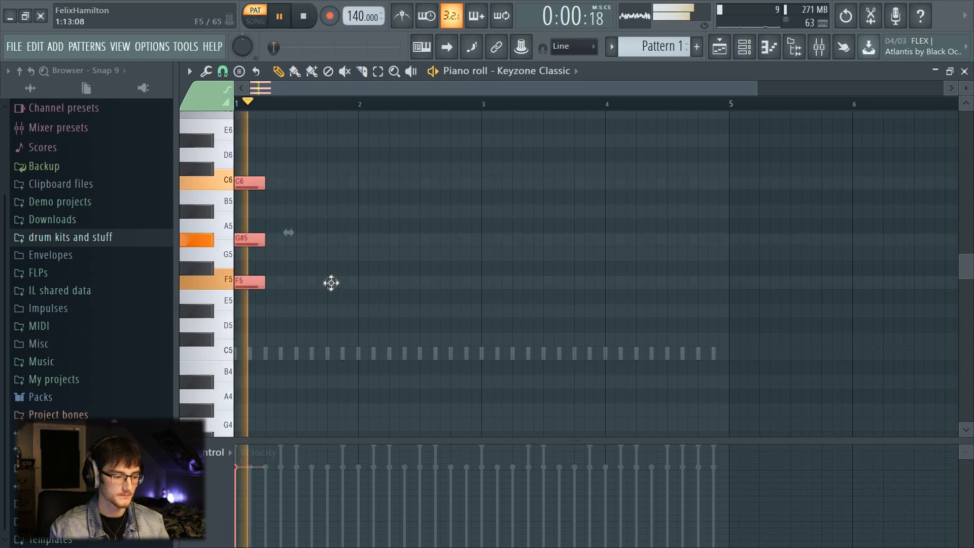
pyautogui.click(331, 283)
pyautogui.press('space')
pyautogui.hotkey('ctrl', 'Down')
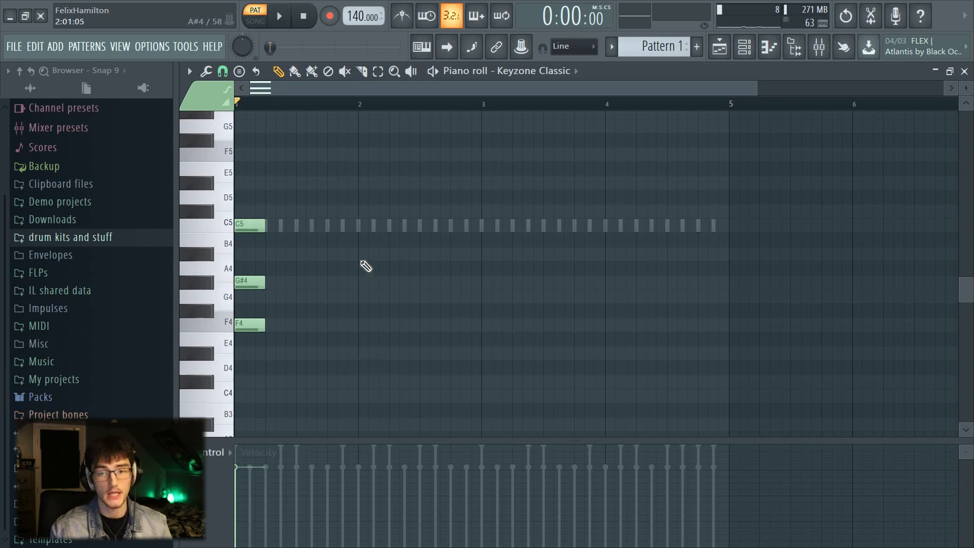
# Try four-step B4 and A4 notes at step 9 of bar 1, play them, and delete both.
pyautogui.click(301, 242)
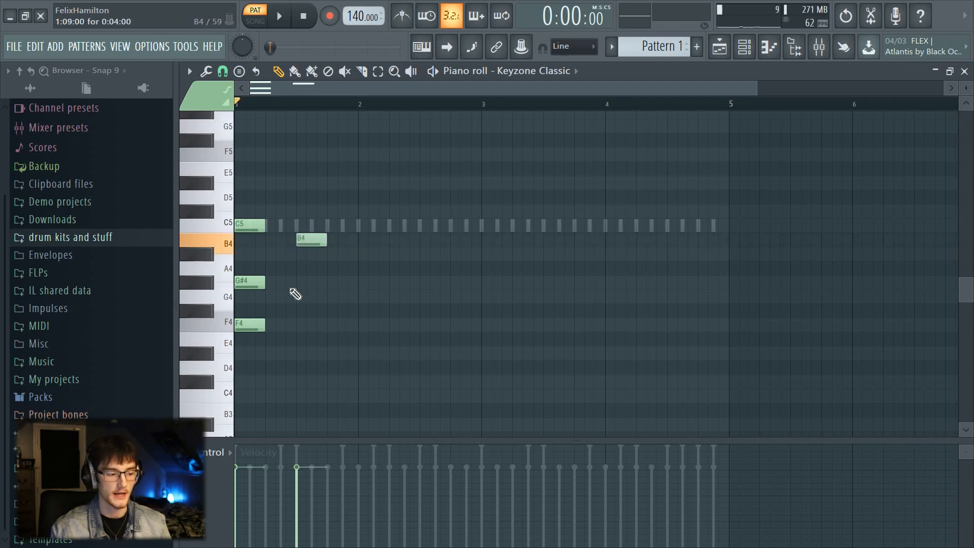
pyautogui.click(308, 269)
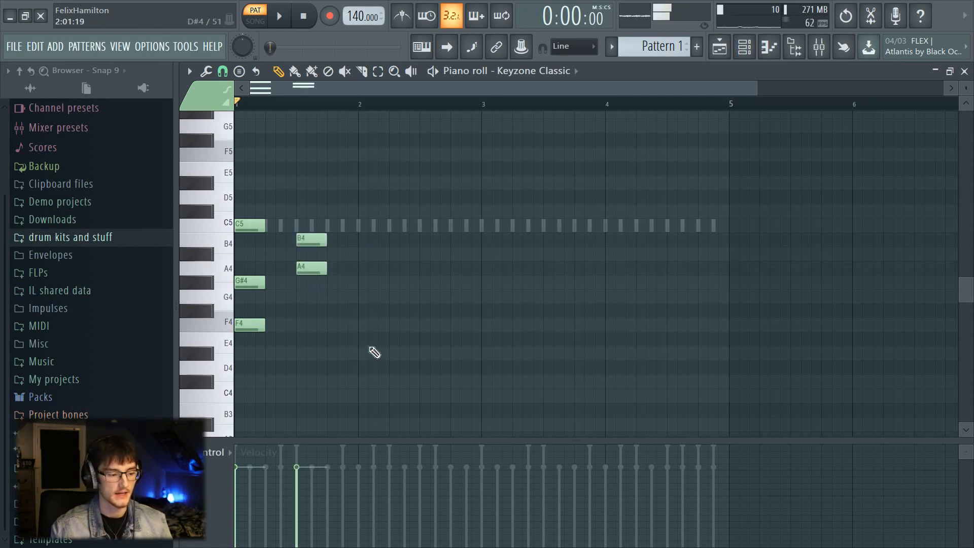
pyautogui.press('space')
pyautogui.press('space')
pyautogui.rightClick(299, 238)
pyautogui.rightClick(307, 268)
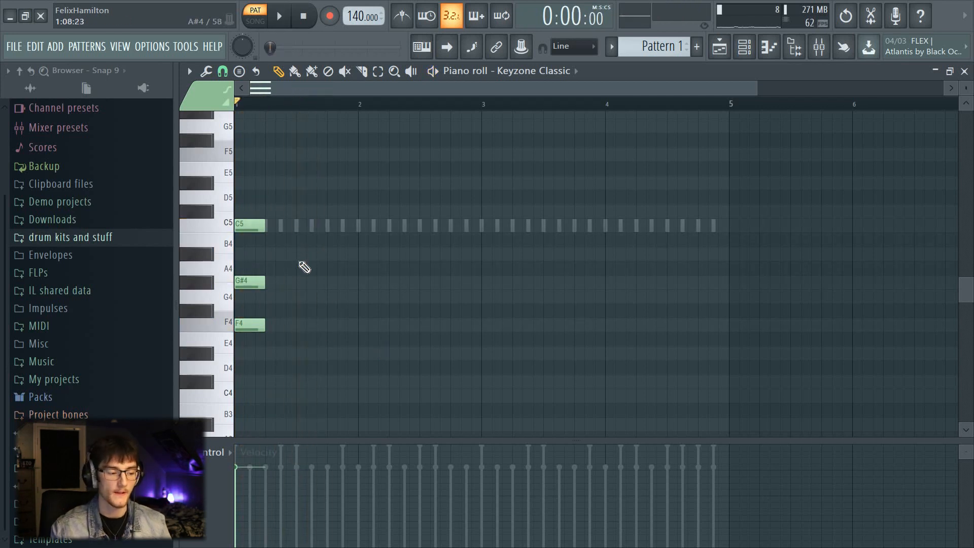
# Build a second chord of A#4, G4 and D#4 aligned at step 9 of bar 1 and play it.
pyautogui.click(302, 252)
pyautogui.click(304, 295)
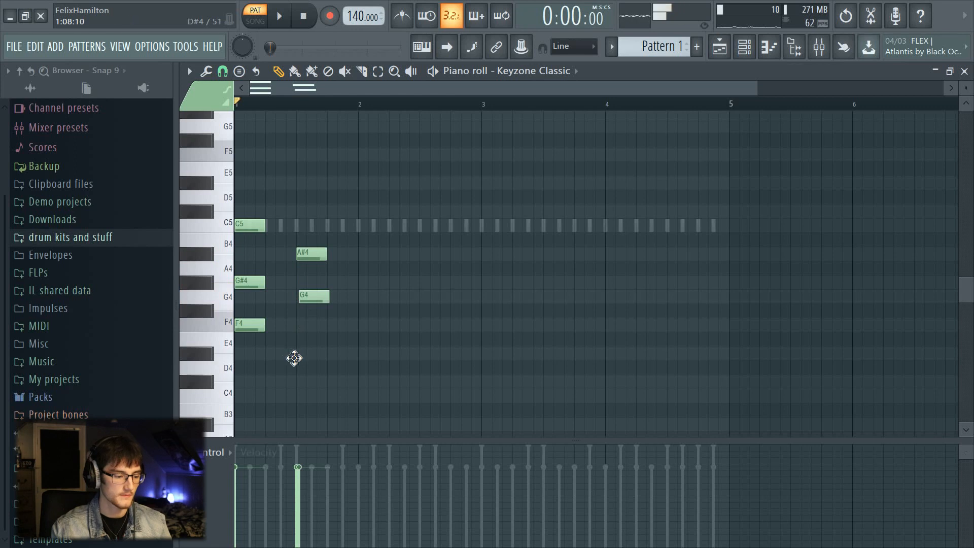
pyautogui.click(300, 353)
pyautogui.moveTo(312, 297); pyautogui.dragTo(309, 297)
pyautogui.press('space')
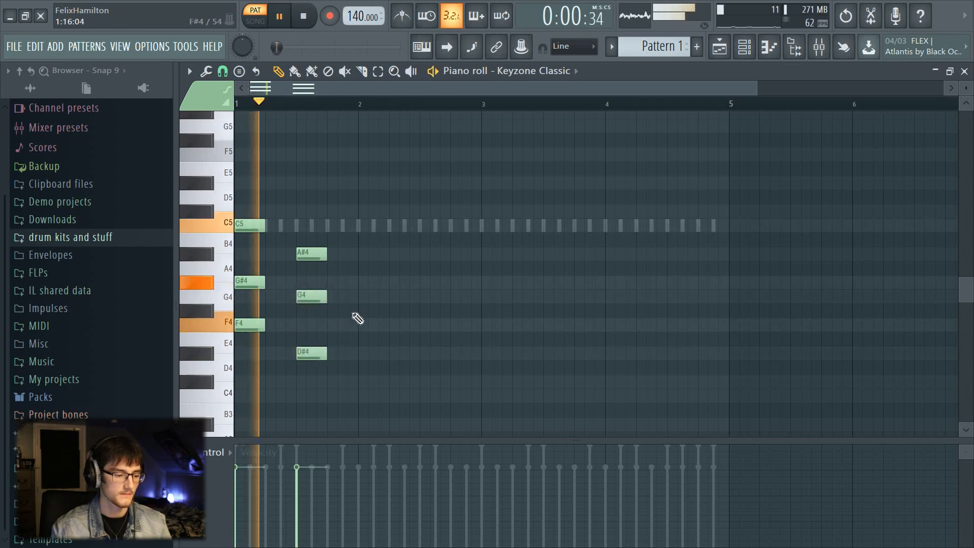
pyautogui.press('space')
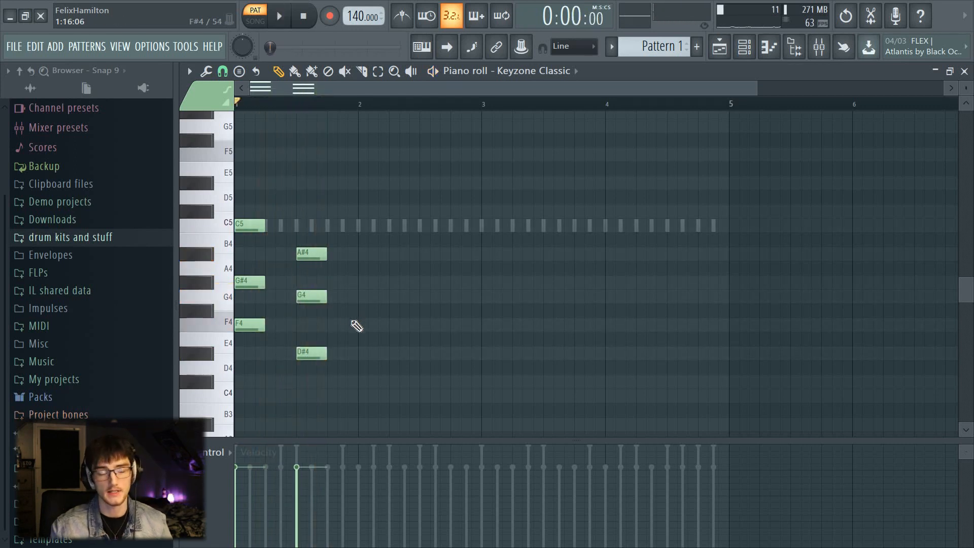
# Delete the A#4, G4 and D#4 notes of the second chord at step 9 of bar 1.
pyautogui.rightClick(315, 253)
pyautogui.rightClick(315, 297)
pyautogui.rightClick(316, 353)
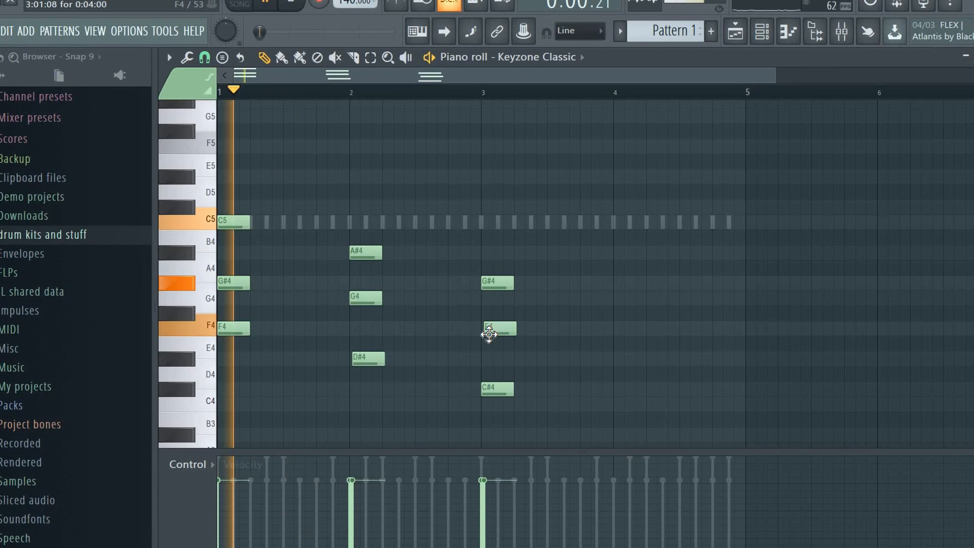
# Align the F4 note with the start of bar 3 and the D#4 note with the start of bar 2, playing the chords.
pyautogui.moveTo(489, 333); pyautogui.dragTo(486, 334)
pyautogui.press('space')
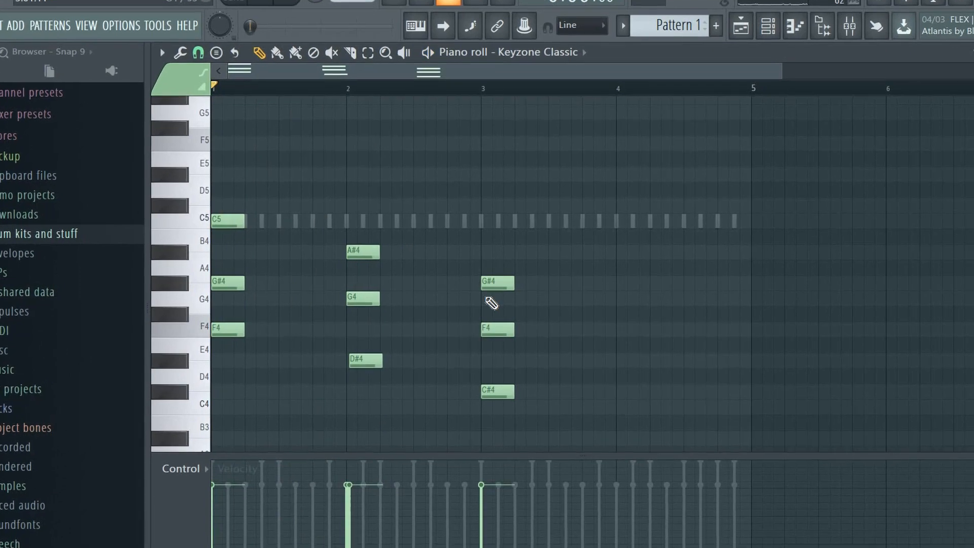
pyautogui.press('space')
pyautogui.moveTo(366, 359); pyautogui.dragTo(363, 359)
pyautogui.press('space')
# Add a four-step chord of A#4, G4 and D#4 at the start of bar 4 and play it.
pyautogui.click(619, 253)
pyautogui.click(631, 250)
pyautogui.click(631, 316)
pyautogui.press('space')
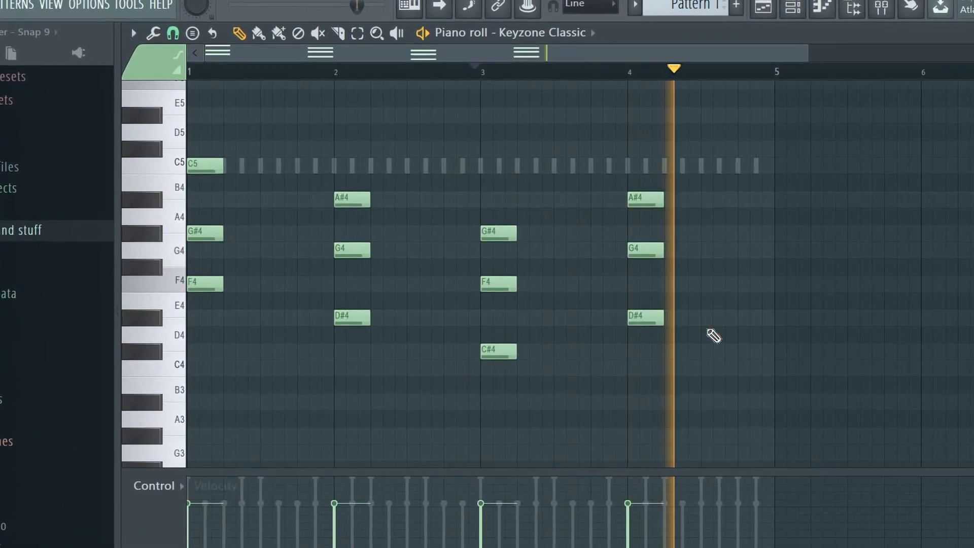
# Add a four-step chord of D#5, C5 and G#4 at step 9 of bar 4 and play the progression.
pyautogui.scroll(1, 703, 284)
pyautogui.click(700, 168)
pyautogui.click(700, 217)
pyautogui.click(699, 282)
pyautogui.press('space')
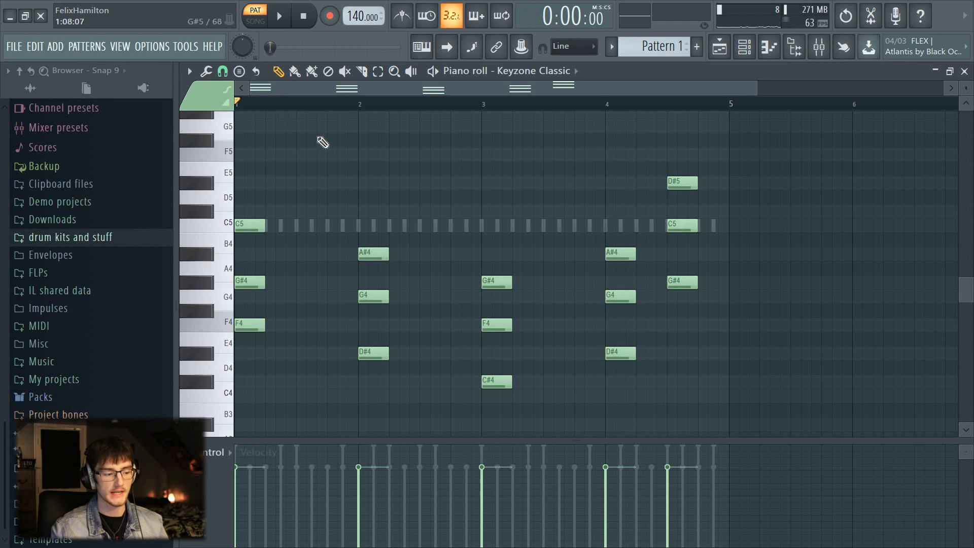
pyautogui.press('space')
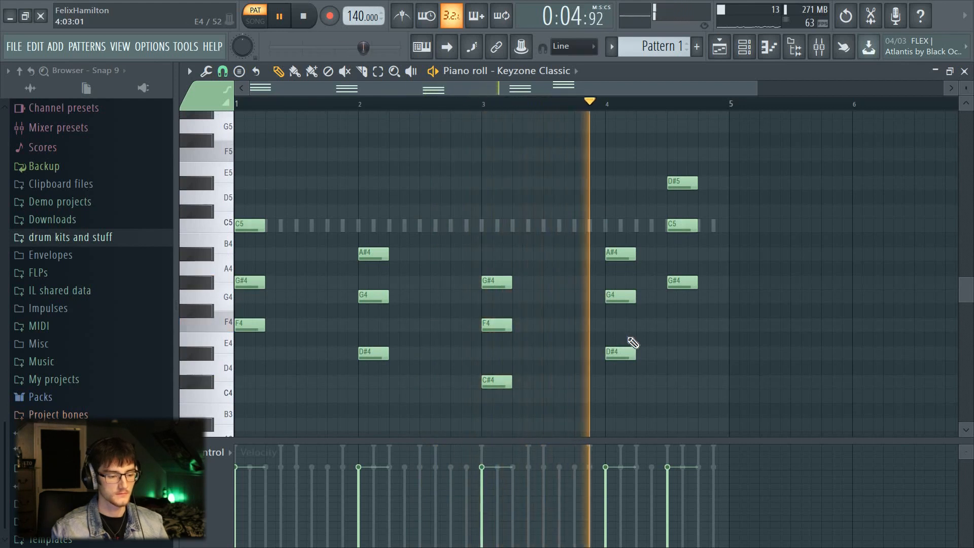
pyautogui.press('space')
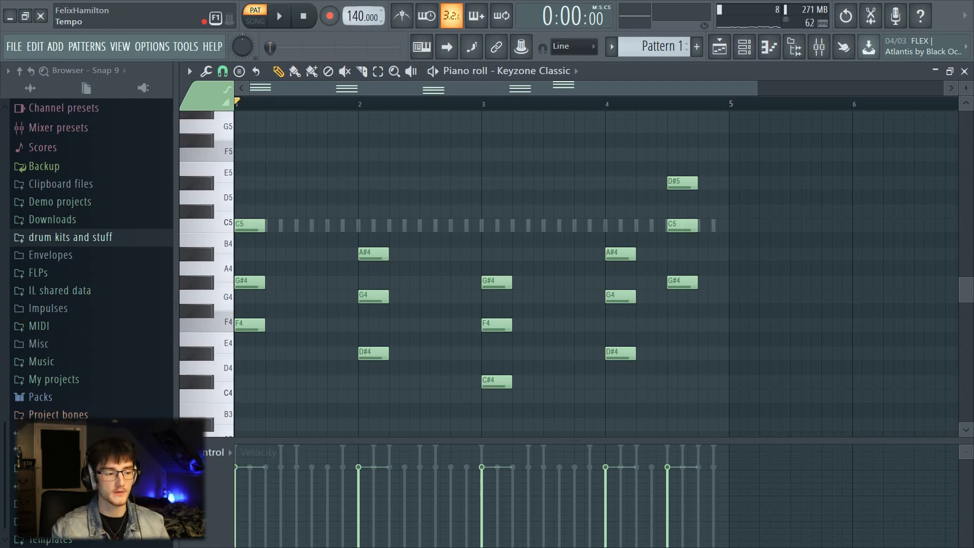
# Try playing the progression at a tempo of 155 BPM and set the tempo back to 140 BPM.
pyautogui.moveTo(363, 16); pyautogui.dragTo(363, 8)
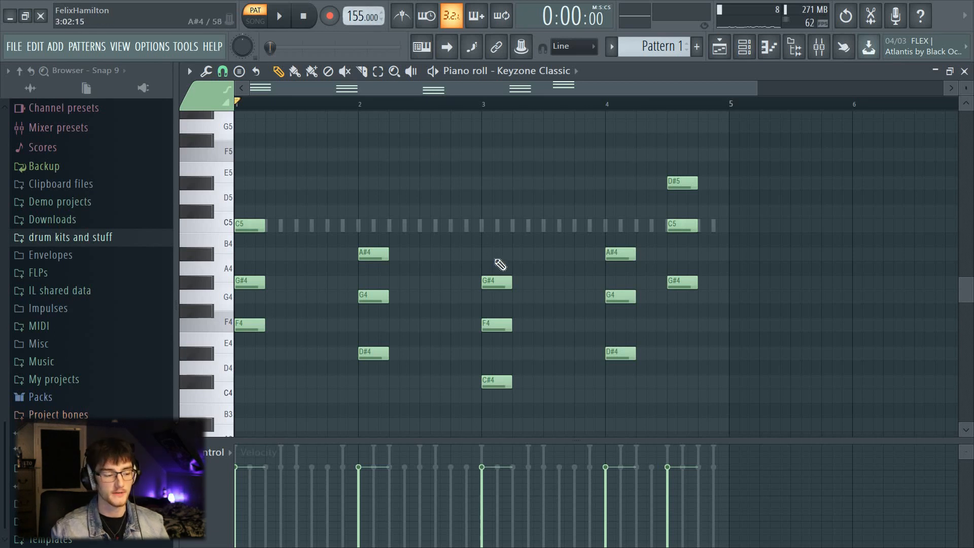
pyautogui.press('space')
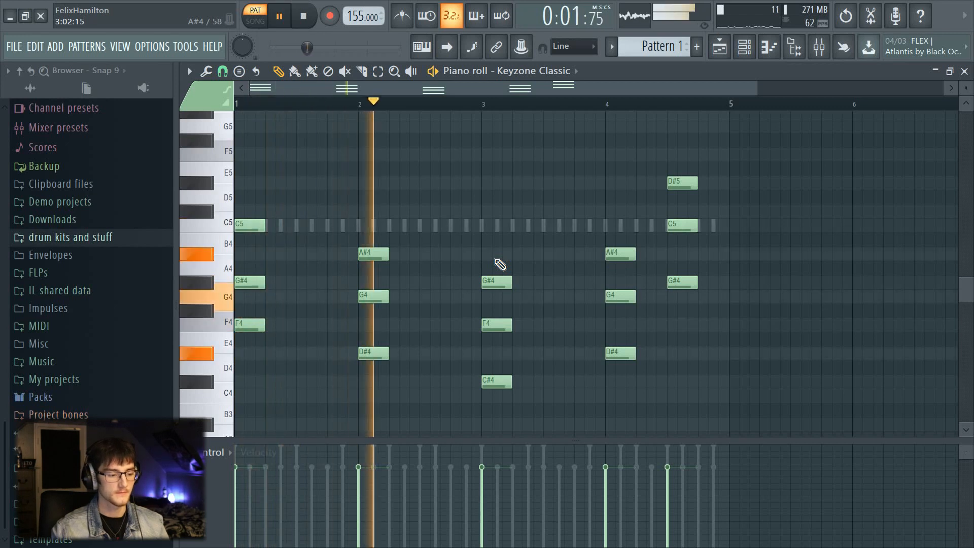
pyautogui.scroll(-3, 528, 278)
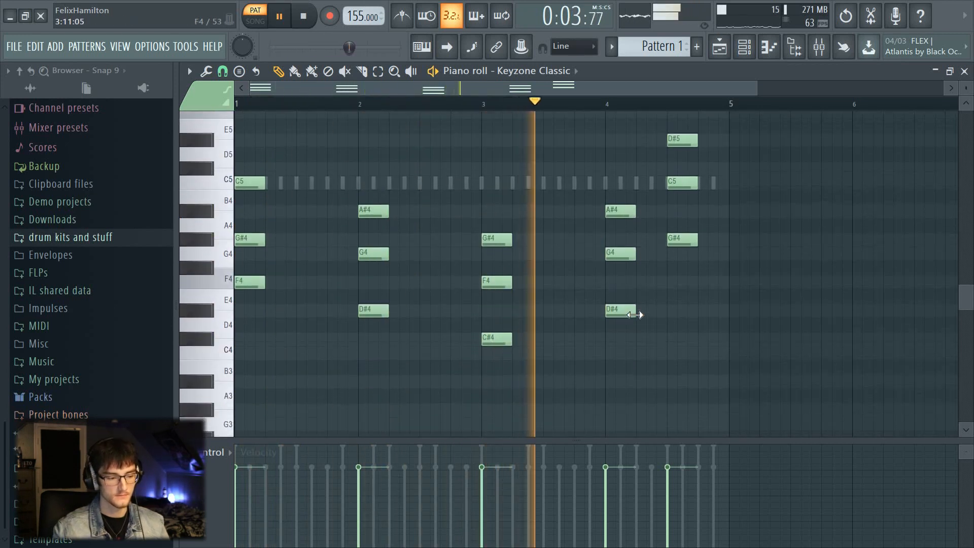
pyautogui.scroll(6, 637, 317)
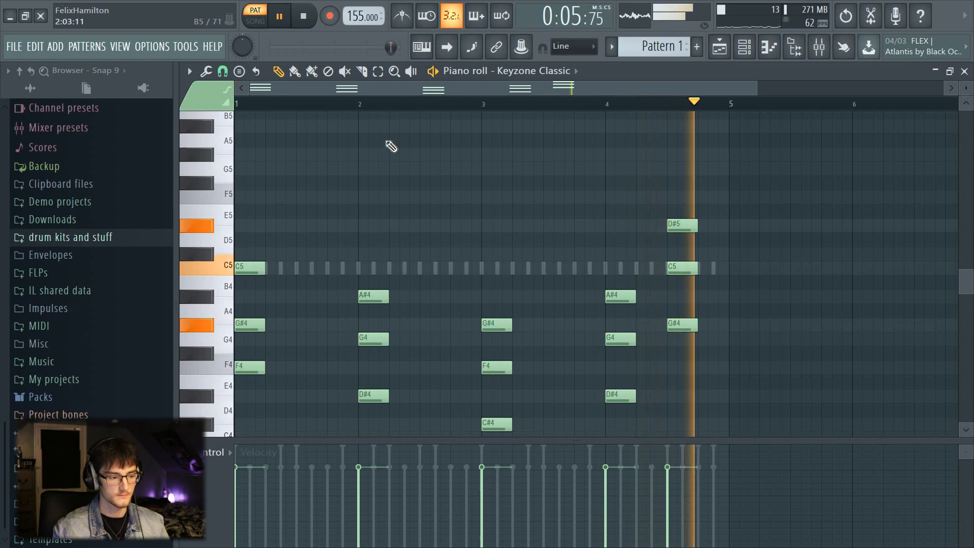
pyautogui.press('space')
pyautogui.moveTo(356, 16); pyautogui.dragTo(369, 36)
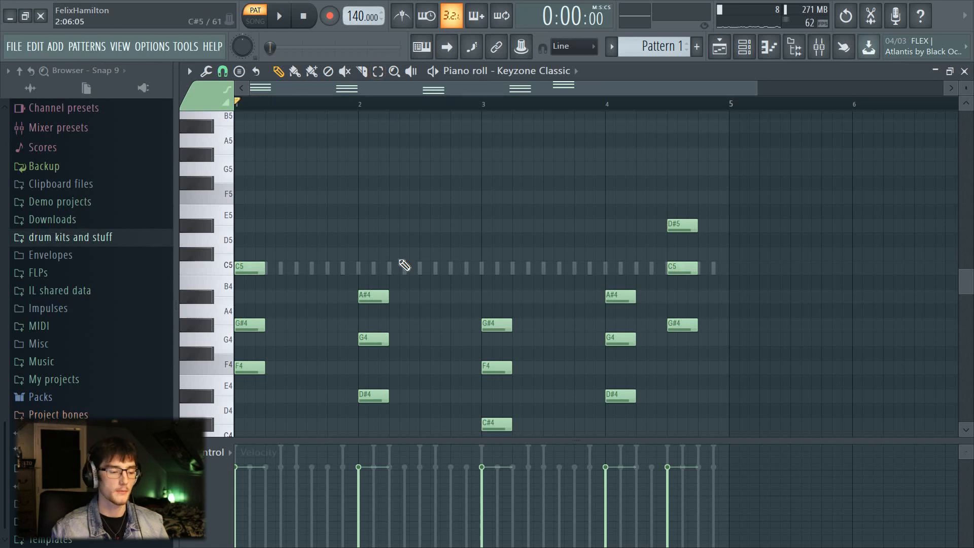
# Try adjusting the length of the G#4 note at the start of bar 3.
pyautogui.scroll(-2, 461, 285)
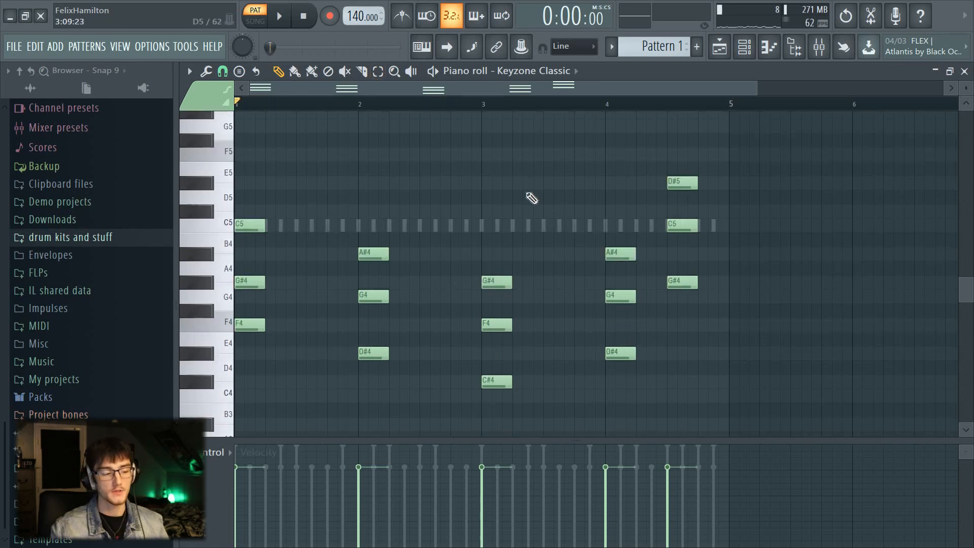
pyautogui.scroll(-2, 542, 207)
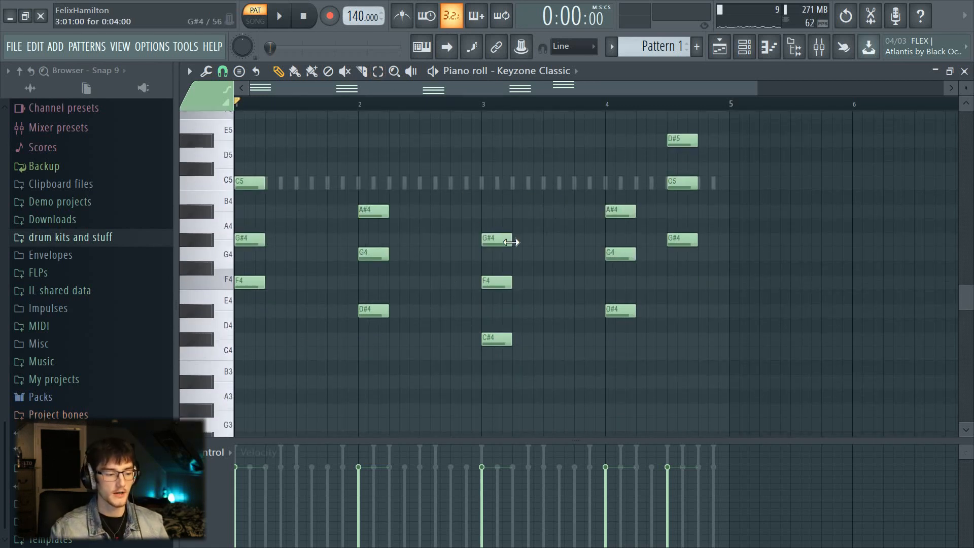
pyautogui.moveTo(511, 242)
pyautogui.mouseDown()
pyautogui.moveTo(602, 242)
pyautogui.moveTo(506, 247)
pyautogui.mouseUp()
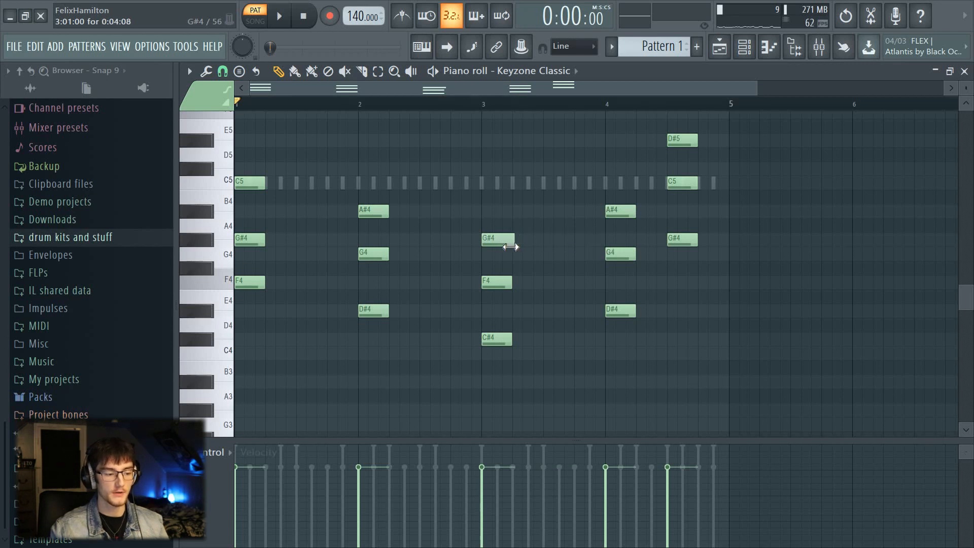
pyautogui.scroll(2, 555, 252)
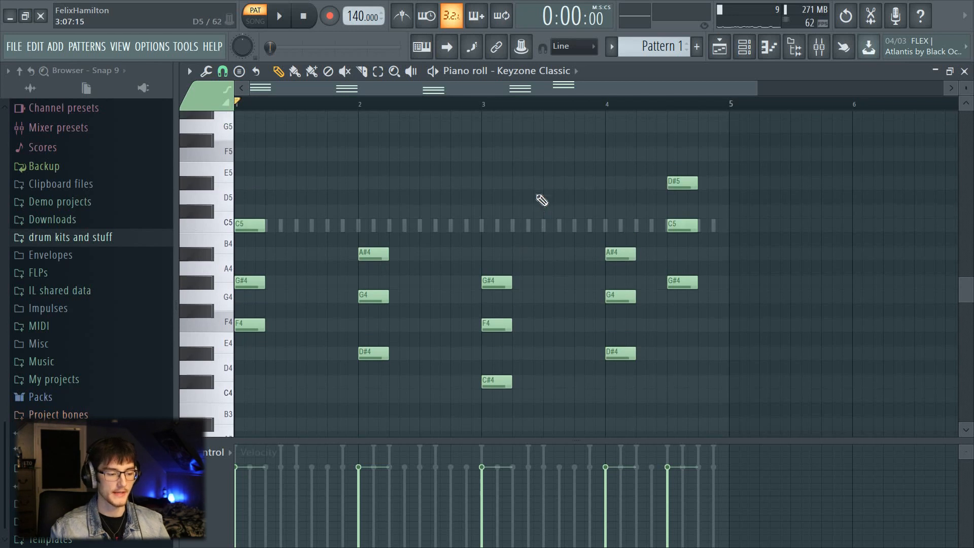
# Lengthen the chords in bars 1, 2 and 3 so that each one fills its whole bar.
pyautogui.moveTo(570, 163); pyautogui.dragTo(264, 409)
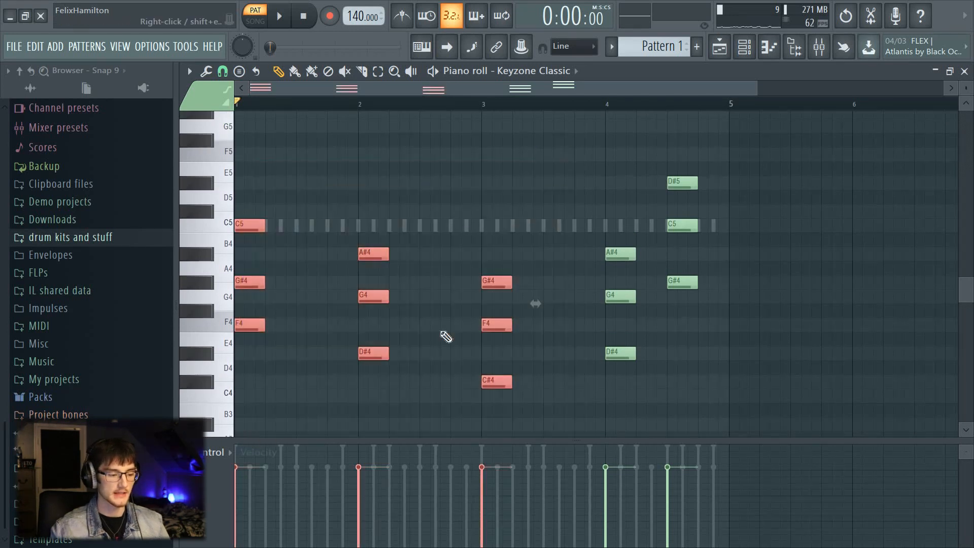
pyautogui.moveTo(511, 286); pyautogui.dragTo(604, 312)
pyautogui.click(712, 336)
pyautogui.rightClick(711, 336)
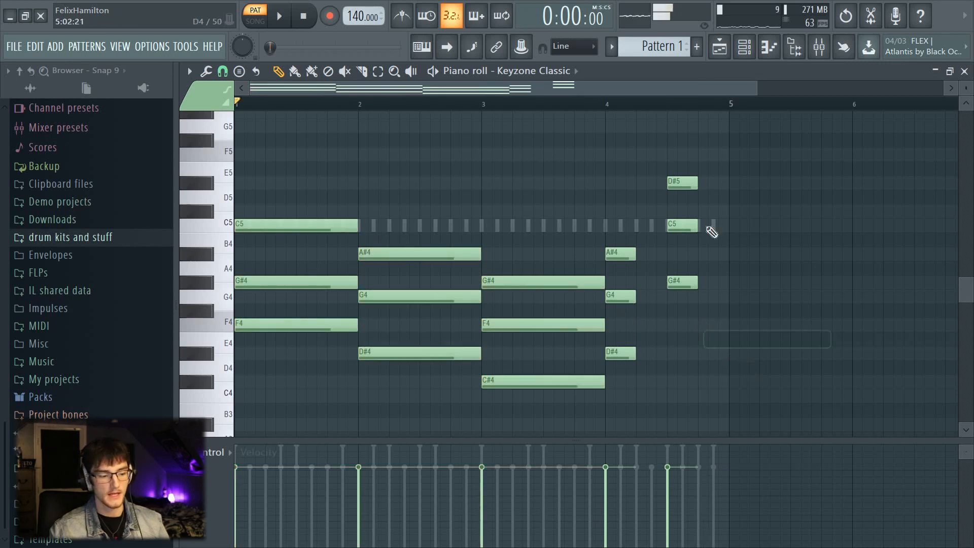
# Lengthen both chords in bar 4 to eight steps each and play the progression.
pyautogui.moveTo(693, 145); pyautogui.dragTo(665, 363)
pyautogui.click(654, 355)
pyautogui.hotkey('ctrl', 'z')
pyautogui.click(743, 352)
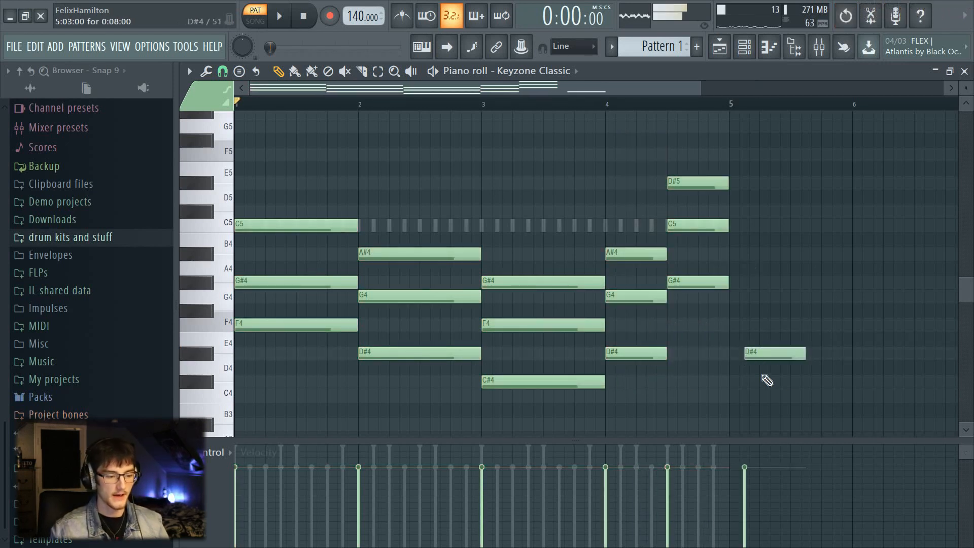
pyautogui.rightClick(737, 348)
pyautogui.press('space')
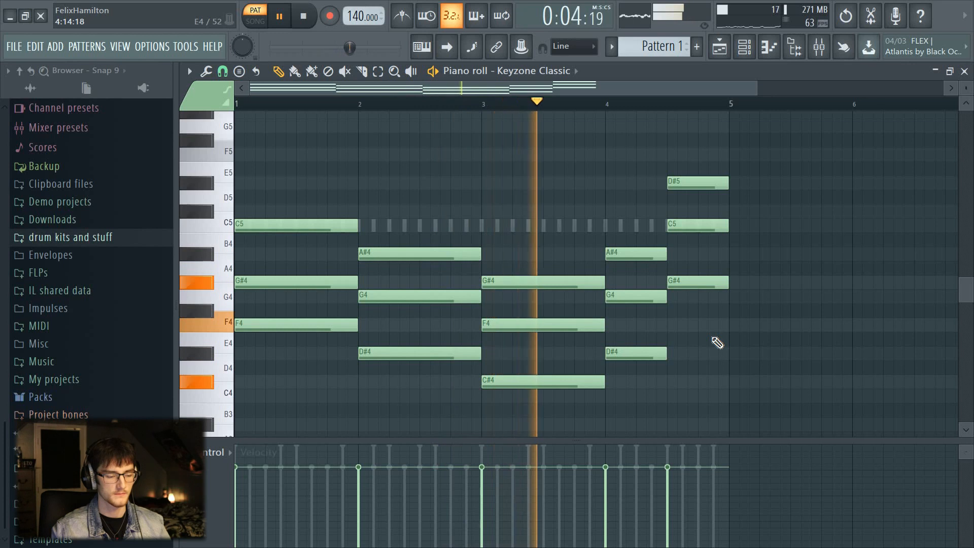
pyautogui.press('space')
# Select the lowest note of every chord and duplicate these notes one octave down.
pyautogui.scroll(-3, 415, 302)
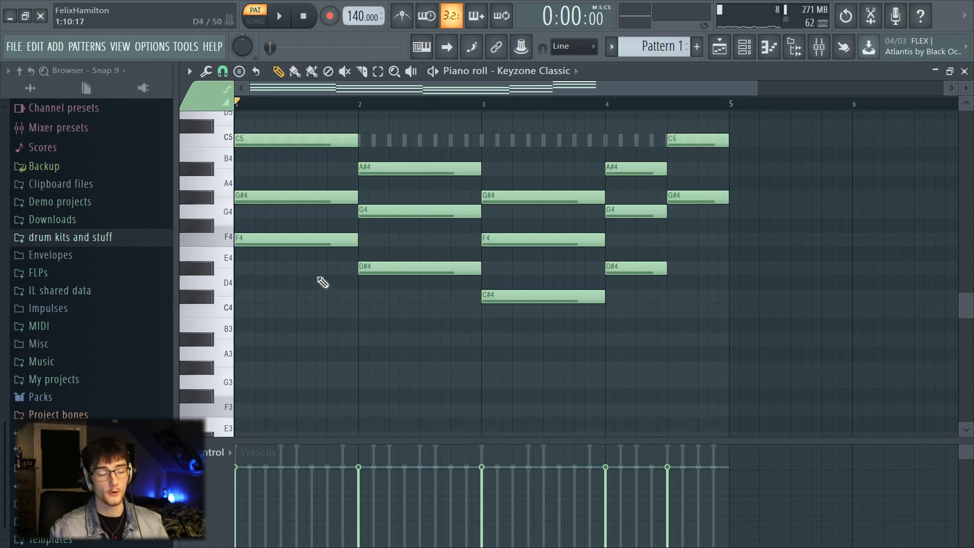
pyautogui.moveTo(282, 268); pyautogui.dragTo(312, 225)
pyautogui.moveTo(400, 296); pyautogui.dragTo(430, 256)
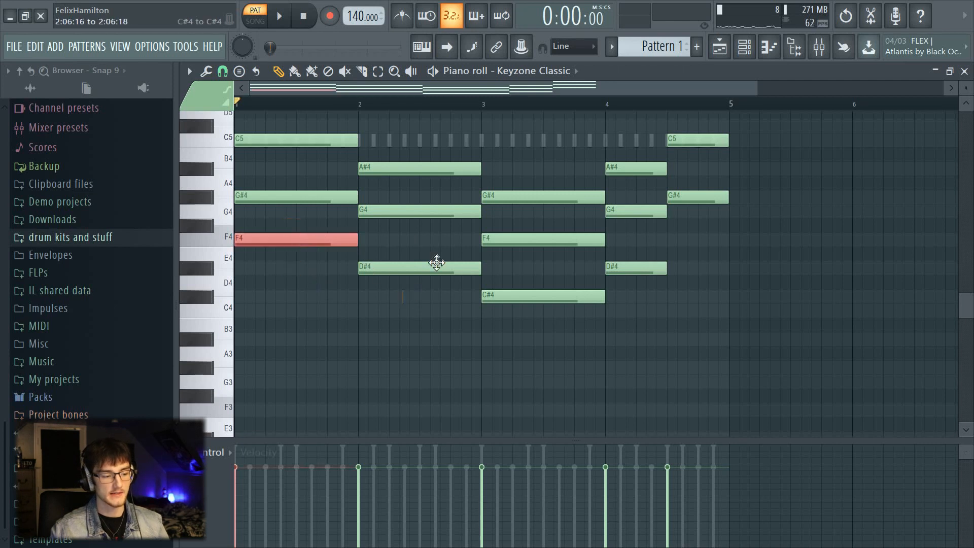
pyautogui.moveTo(515, 321); pyautogui.dragTo(540, 279)
pyautogui.moveTo(633, 277); pyautogui.dragTo(643, 263)
pyautogui.moveTo(699, 178); pyautogui.dragTo(702, 234)
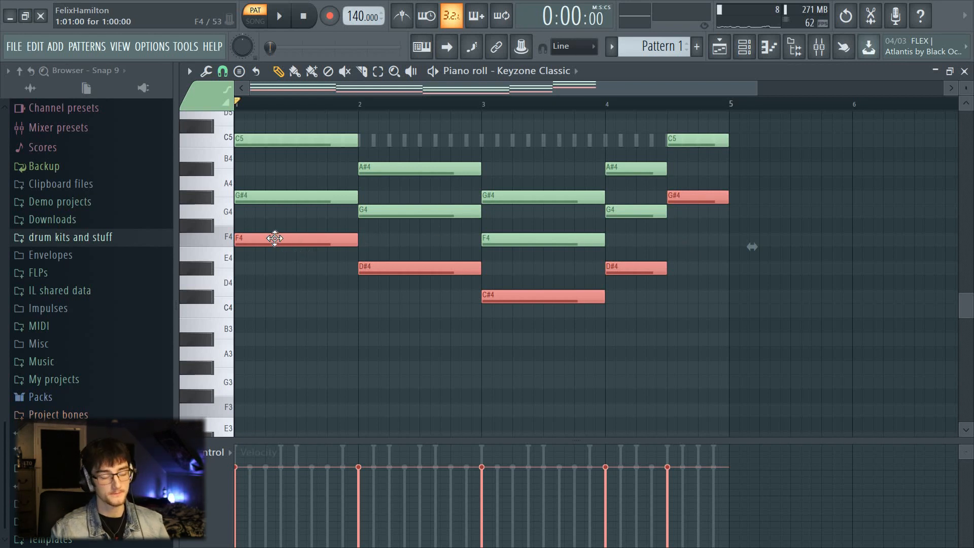
pyautogui.moveTo(275, 239); pyautogui.dragTo(243, 247)
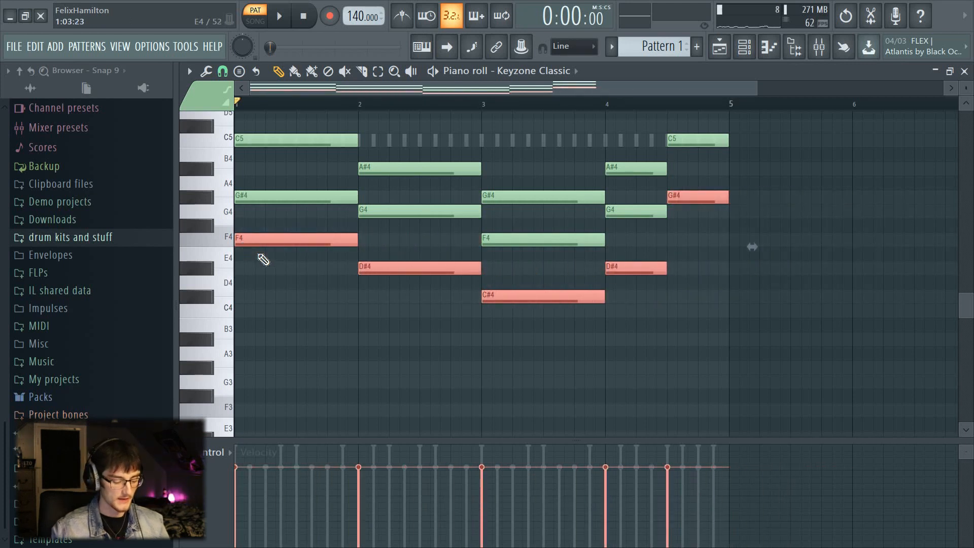
pyautogui.hotkey('ctrl', 'Down')
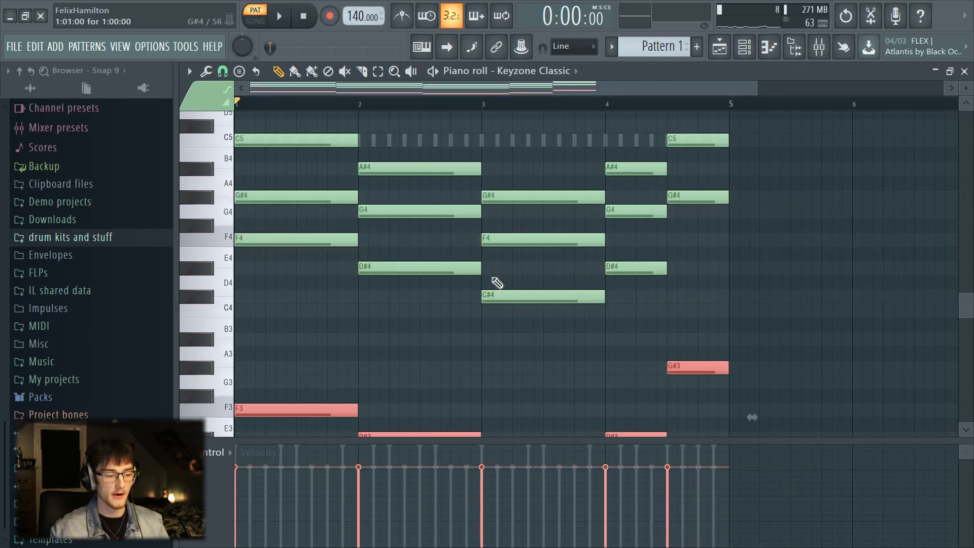
# Lower the velocity of the duplicated bass notes slightly, deselect them and play the progression.
pyautogui.scroll(-6, 463, 275)
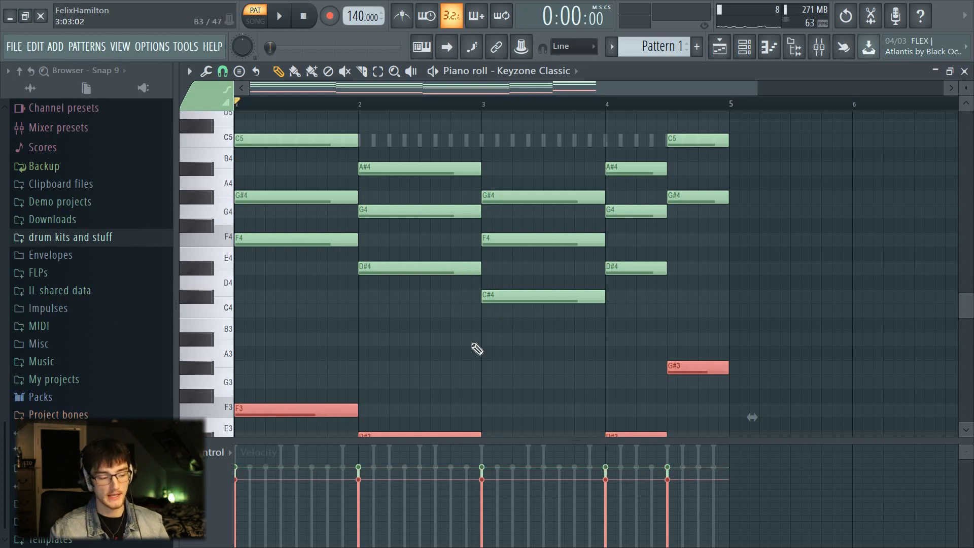
pyautogui.keyDown('ctrl'); pyautogui.click(507, 350); pyautogui.keyUp('ctrl')
pyautogui.scroll(-2, 507, 355)
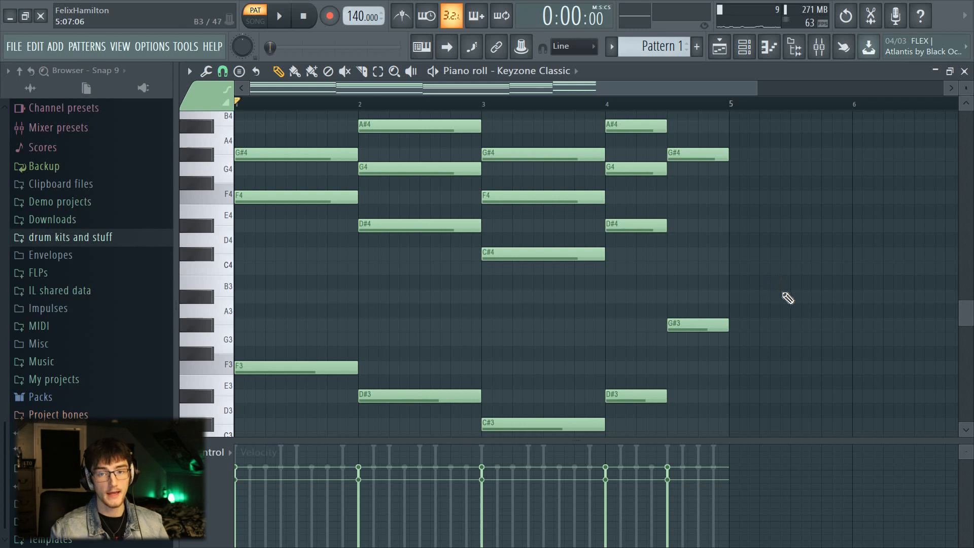
pyautogui.press('space')
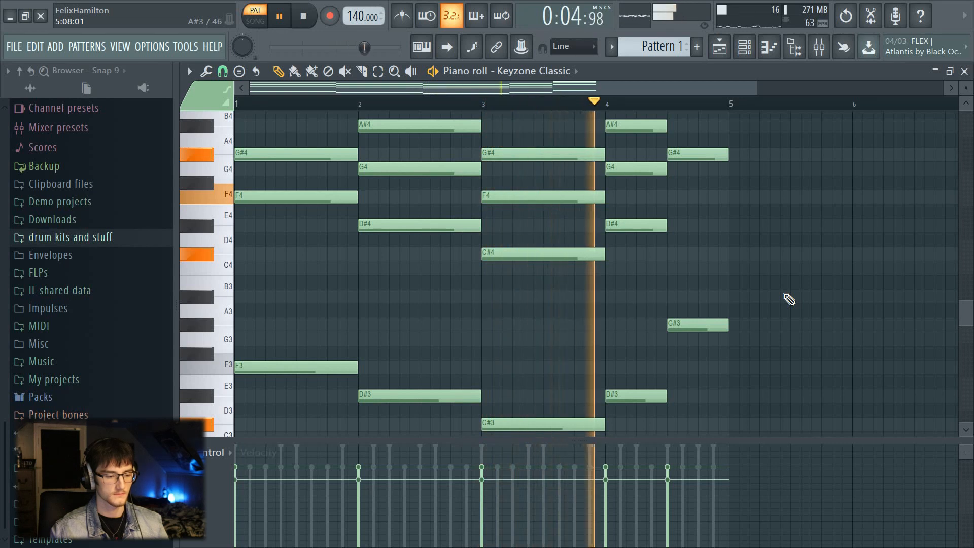
pyautogui.scroll(2, 789, 299)
pyautogui.press('space')
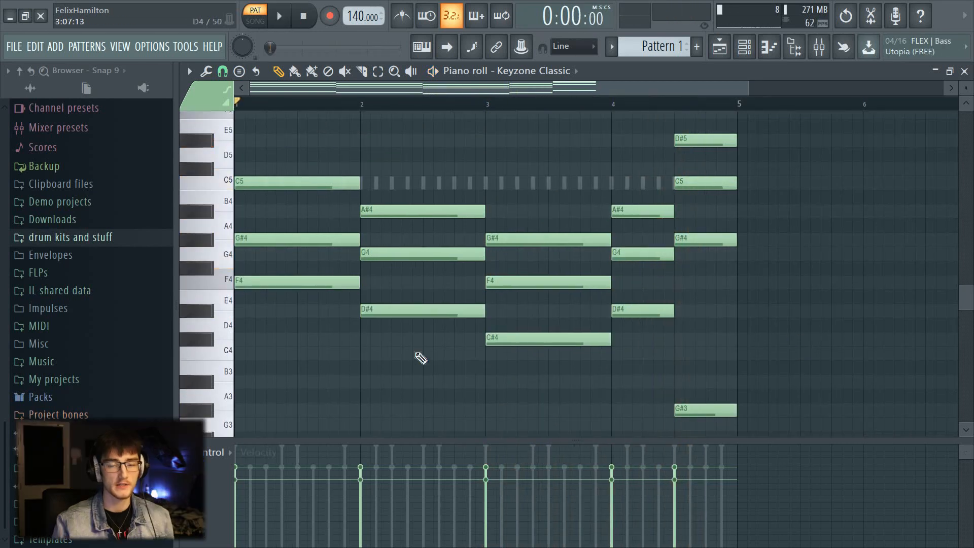
# Add four-step melody notes G#5 and A#5 at steps 5 and 13 of bar 1, and G5 at the start of bar 2.
pyautogui.scroll(2, 548, 292)
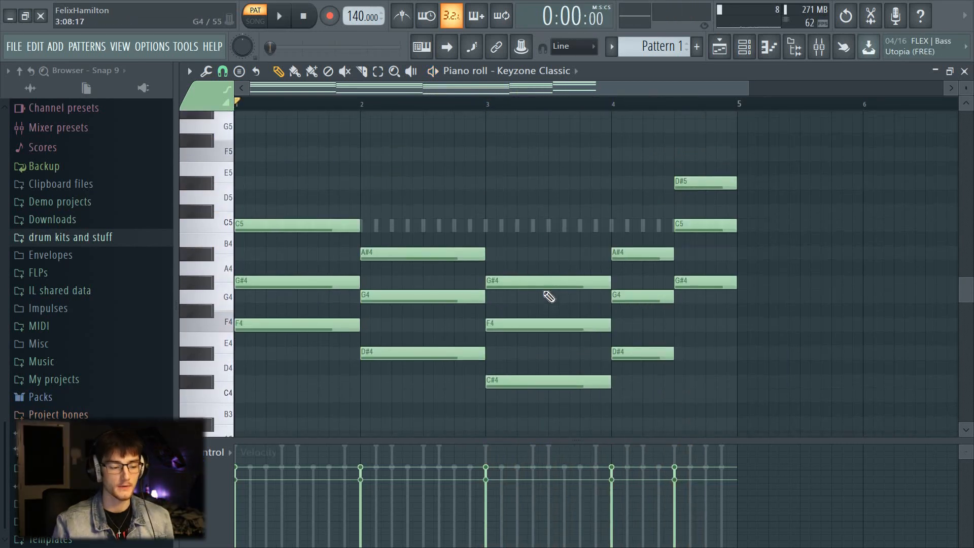
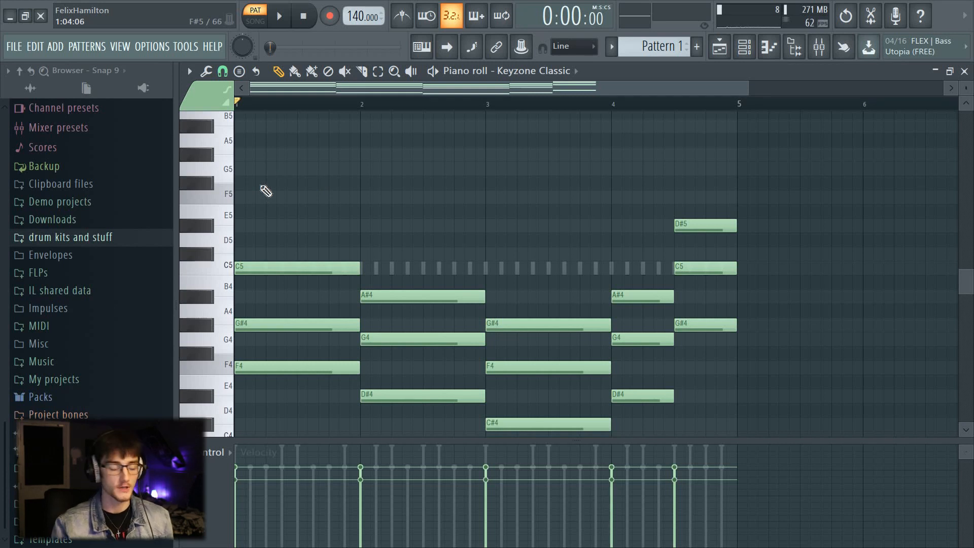
pyautogui.click(268, 156)
pyautogui.press('space')
pyautogui.scroll(3, 304, 175)
pyautogui.moveTo(407, 155); pyautogui.dragTo(351, 155)
pyautogui.click(413, 126)
pyautogui.scroll(3, 376, 132)
pyautogui.click(473, 253)
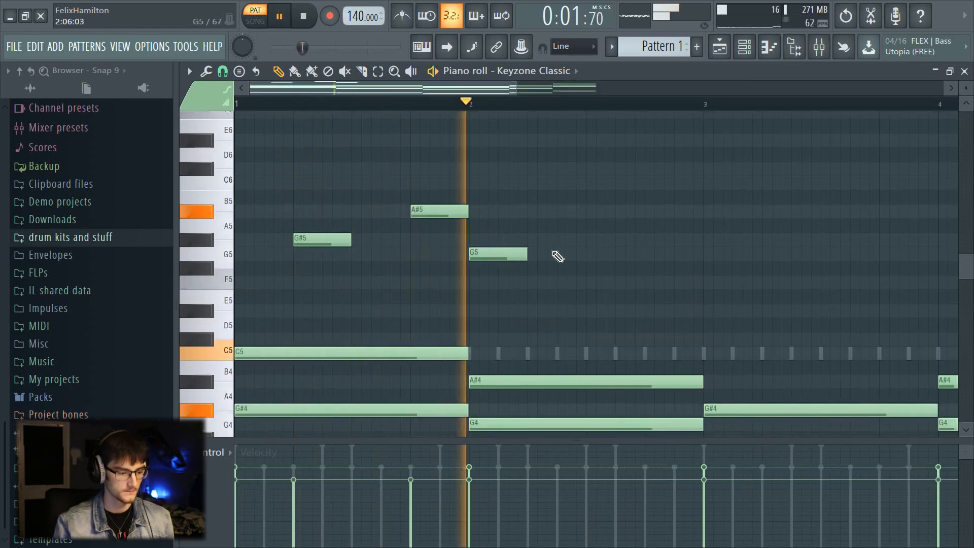
# Add D#5 and C5 at steps 5 and 13 of bar 2, and F5, C5 and G#4 at steps 1, 5 and 13 of bar 3.
pyautogui.press('space')
pyautogui.scroll(-1, 557, 284)
pyautogui.moveTo(545, 311); pyautogui.dragTo(513, 311)
pyautogui.click(615, 351)
pyautogui.click(667, 284)
pyautogui.scroll(-3, 634, 284)
pyautogui.click(602, 268)
pyautogui.click(601, 325)
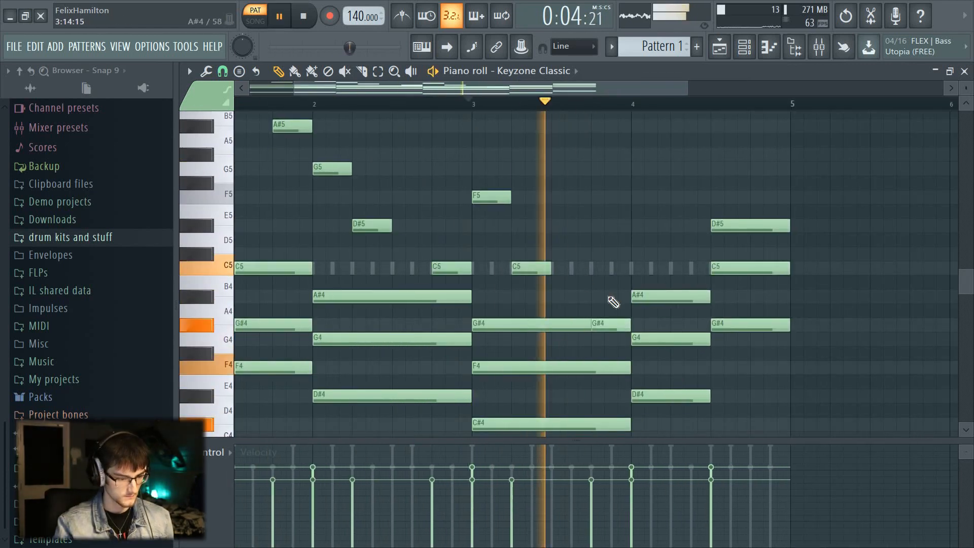
# Add four-step melody notes G#5, G5 and F5 at steps 5, 9 and 13 of bar 4, playing the result.
pyautogui.press('space')
pyautogui.click(680, 154)
pyautogui.click(722, 170)
pyautogui.press('space')
pyautogui.press('space')
pyautogui.click(762, 171)
pyautogui.moveTo(762, 170); pyautogui.dragTo(763, 198)
pyautogui.press('space')
# Play the full four-bar pattern to hear the melody over the chords.
pyautogui.scroll(-3, 716, 118)
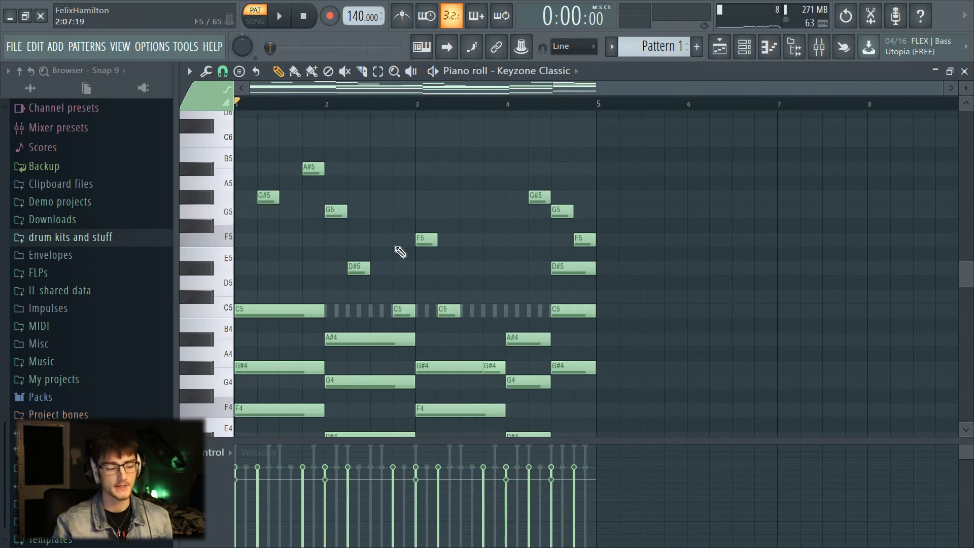
pyautogui.scroll(-1, 671, 266)
pyautogui.press('space')
pyautogui.scroll(-2, 587, 184)
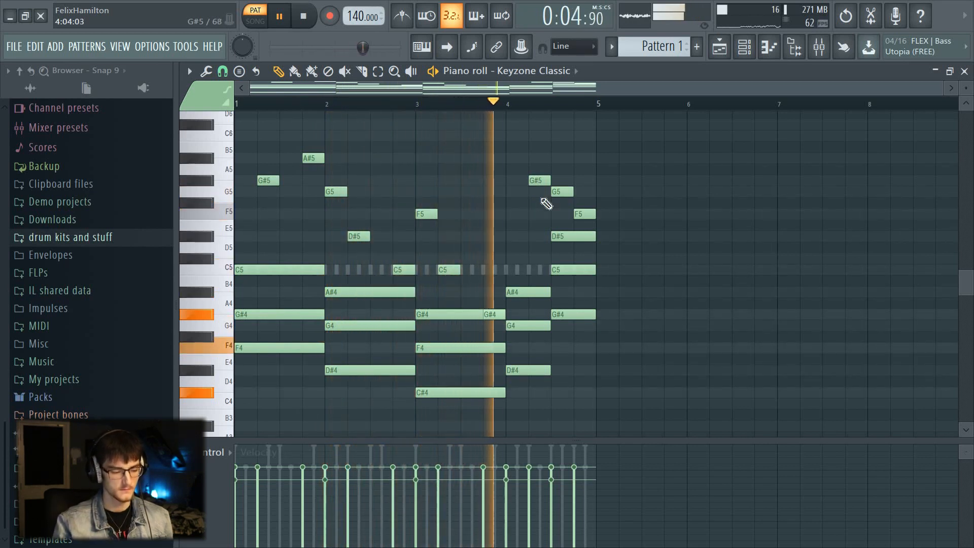
pyautogui.press('space')
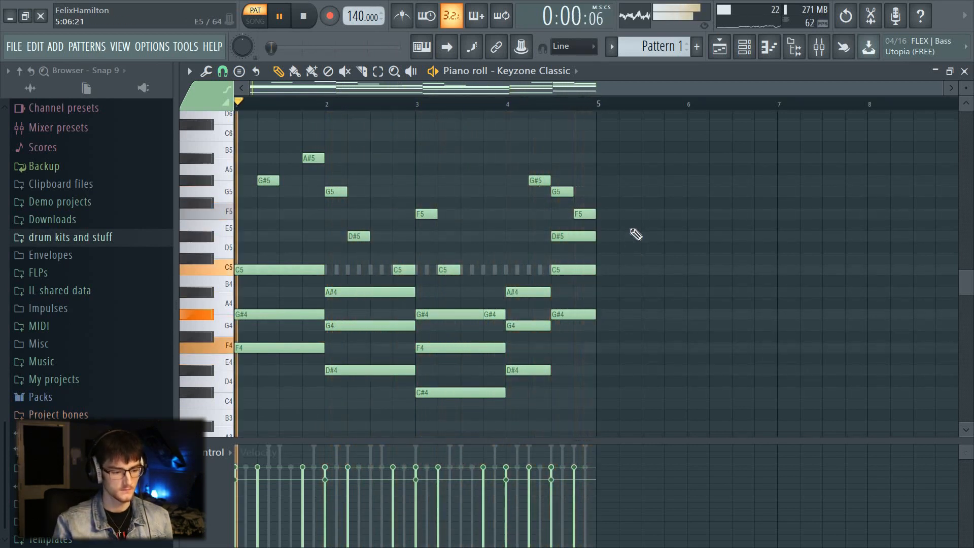
# Duplicate the whole four-bar chord, bass and melody part into bars 5 to 8, and clear the selection.
pyautogui.scroll(-1, 657, 265)
pyautogui.scroll(-1, 638, 246)
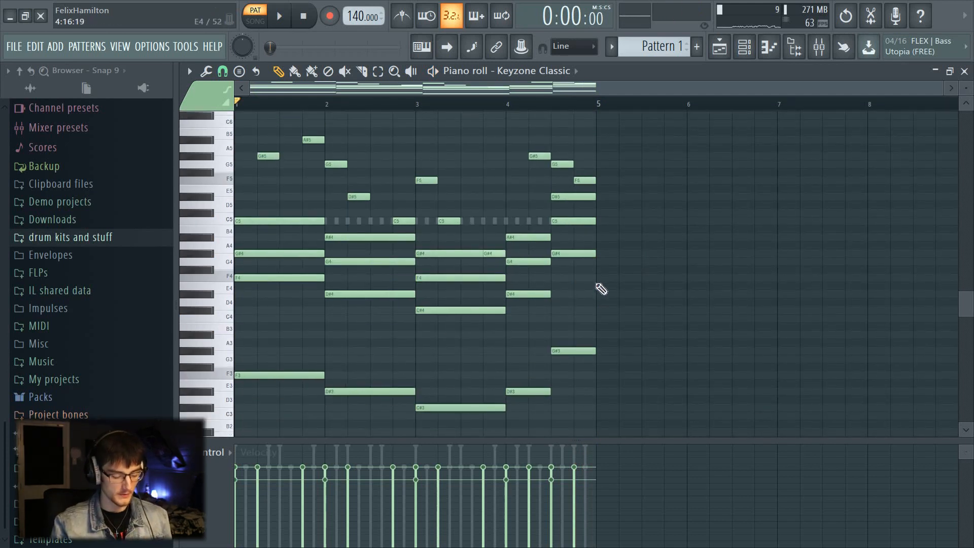
pyautogui.hotkey('ctrl', 'b')
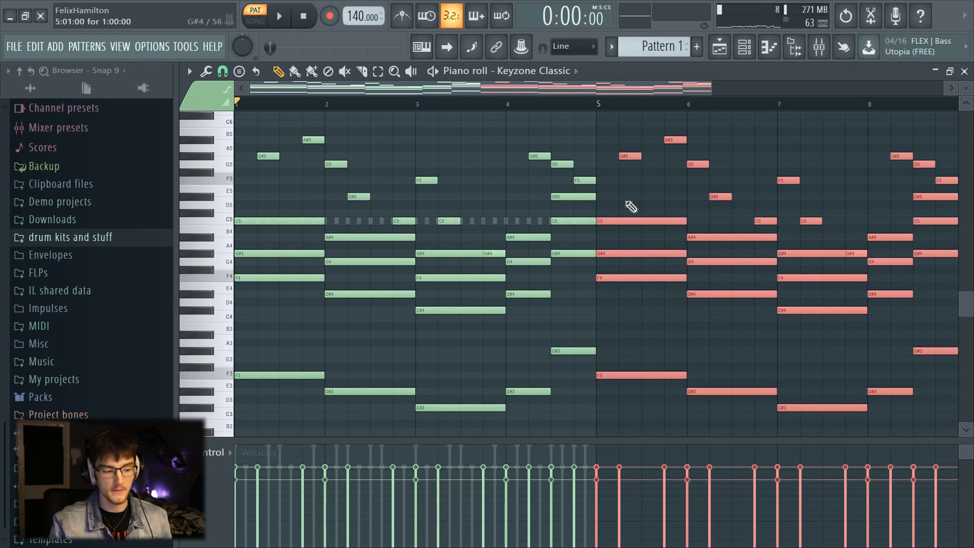
pyautogui.hscroll(1, 584, 218)
pyautogui.click(608, 192)
pyautogui.scroll(3, 583, 218)
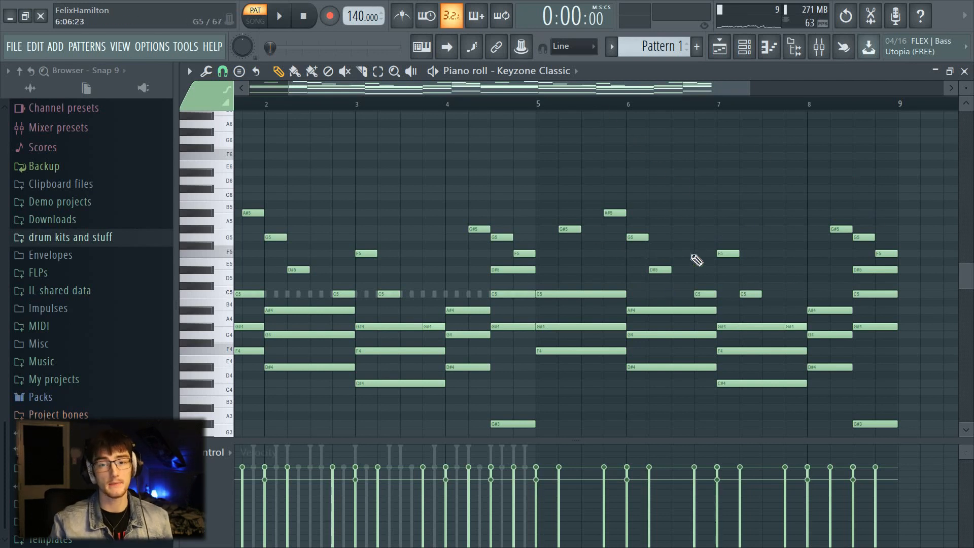
# Add melody notes D#6 at step 9 of bar 5, G#6, G6 and D#6 at steps 9, 11 and 13 of bar 6, and A#5 starting bar 7.
pyautogui.press('space')
pyautogui.click(598, 106)
pyautogui.moveTo(593, 206); pyautogui.dragTo(592, 196)
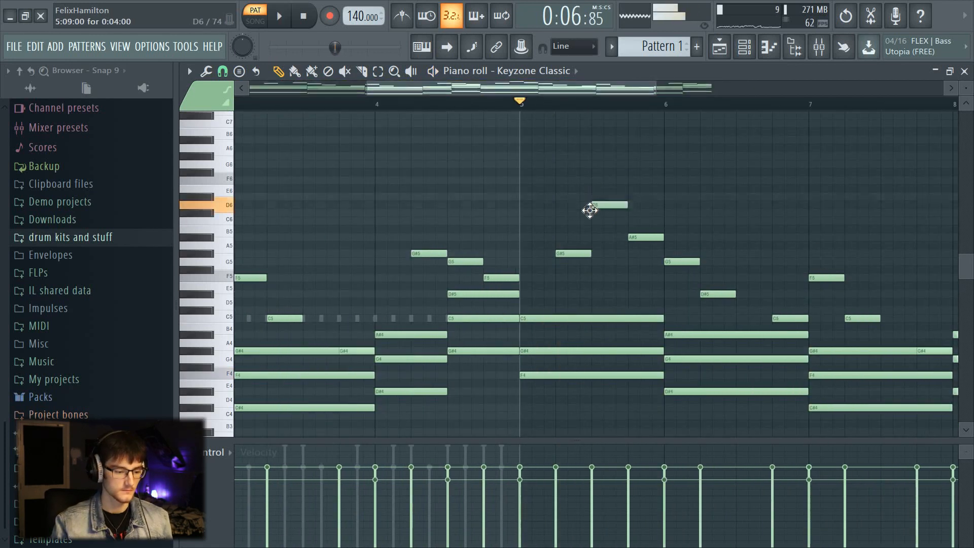
pyautogui.scroll(4, 598, 99)
pyautogui.scroll(1, 597, 189)
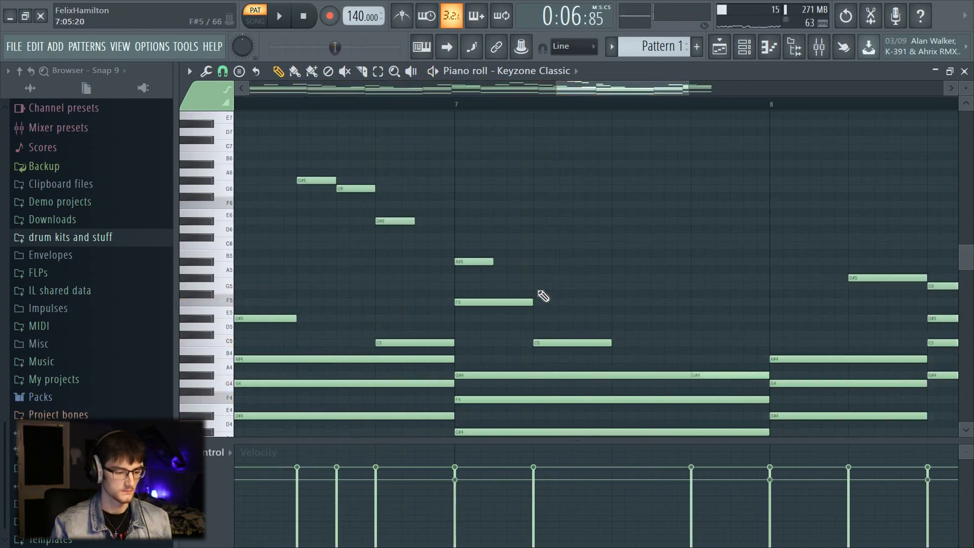
# Add melody notes G#5, A#5, G#5 and C6 at steps 5, 7, 13 and 15 of bar 7, and G#5 at step 13 of bar 8.
pyautogui.click(544, 278)
pyautogui.click(583, 244)
pyautogui.press('space')
pyautogui.press('space')
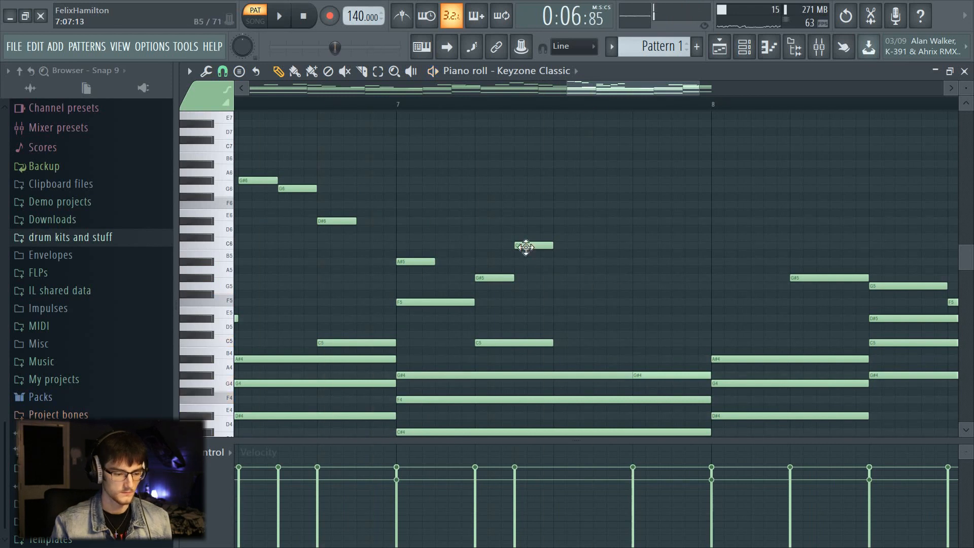
pyautogui.moveTo(524, 246); pyautogui.dragTo(523, 262)
pyautogui.press('space')
pyautogui.press('space')
pyautogui.click(638, 278)
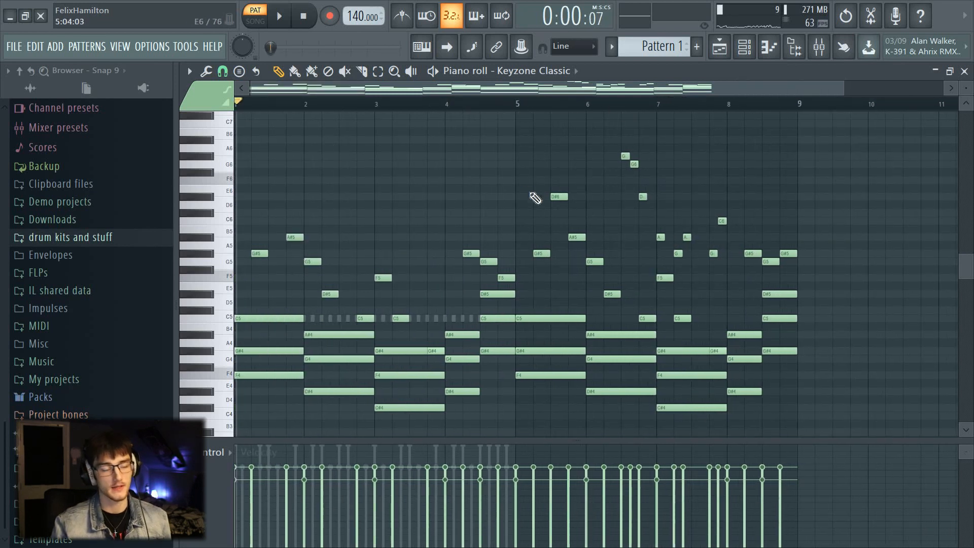
# Play the full eight-bar pattern to hear the melody variation, and look over all the notes.
pyautogui.press('space')
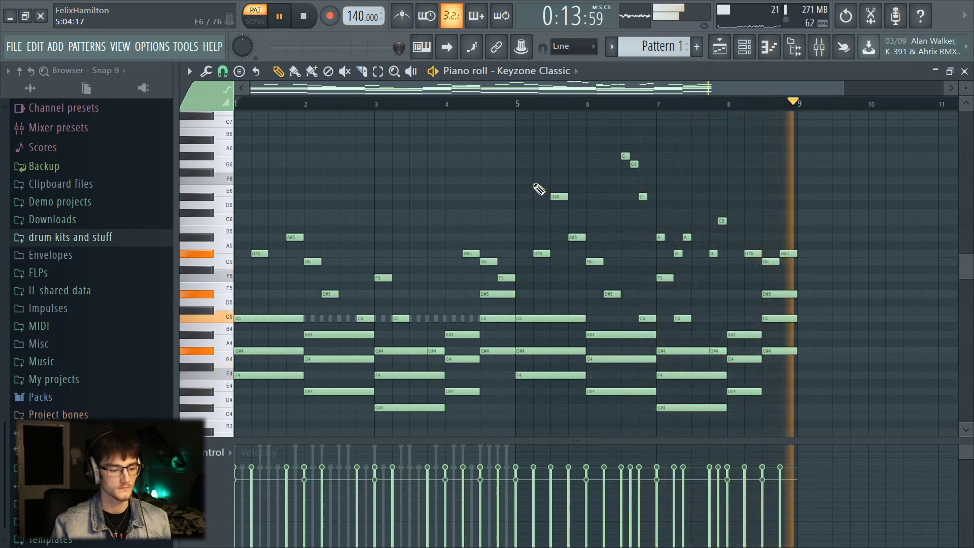
pyautogui.press('space')
pyautogui.scroll(-2, 887, 198)
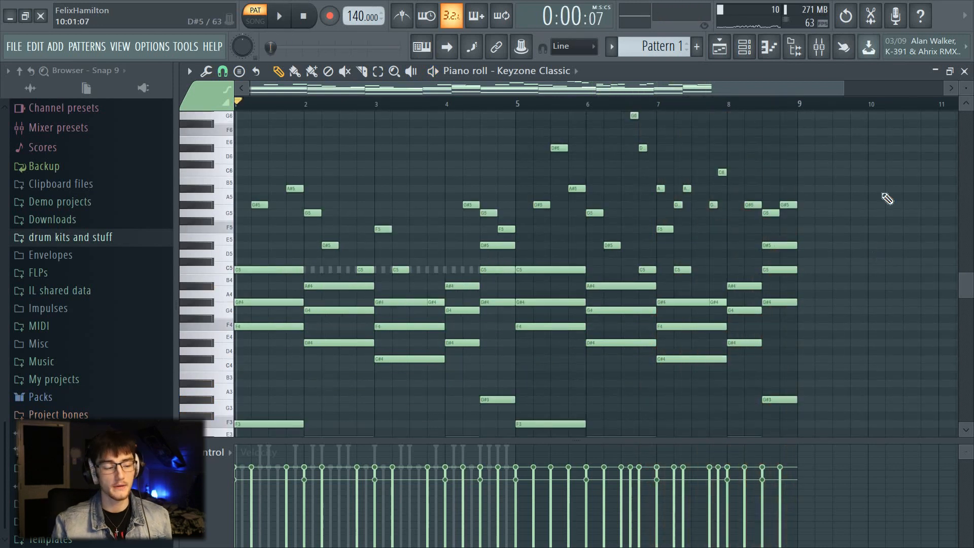
pyautogui.click(966, 101)
pyautogui.click(966, 101)
pyautogui.moveTo(966, 88); pyautogui.dragTo(965, 94)
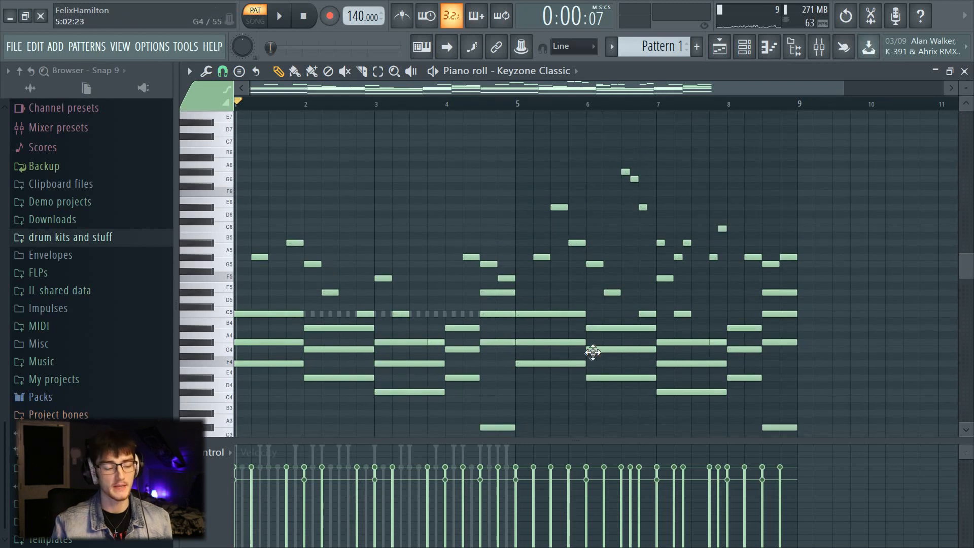
pyautogui.scroll(-3, 507, 279)
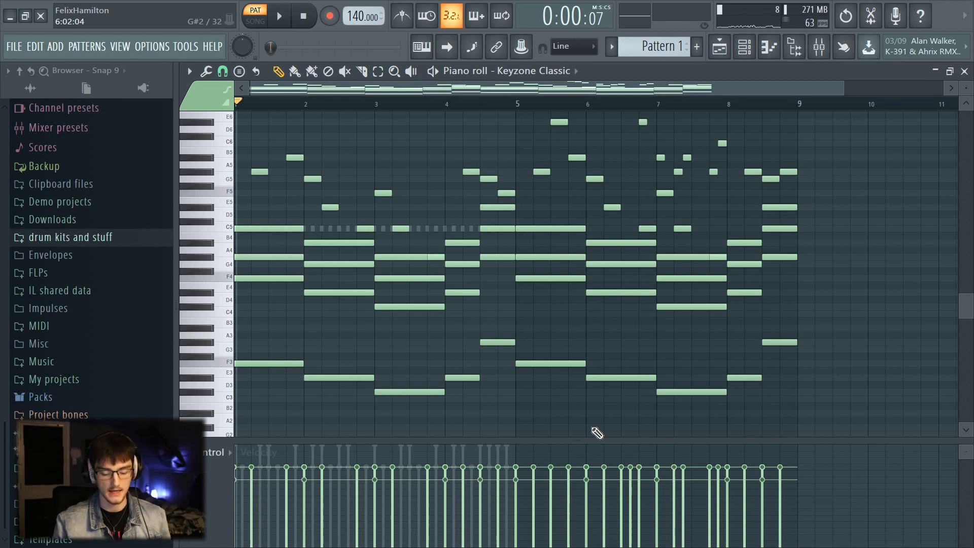
# Transpose all the piano notes up two semitones and play the result.
pyautogui.press('Up')
pyautogui.press('Up')
pyautogui.scroll(2, 573, 324)
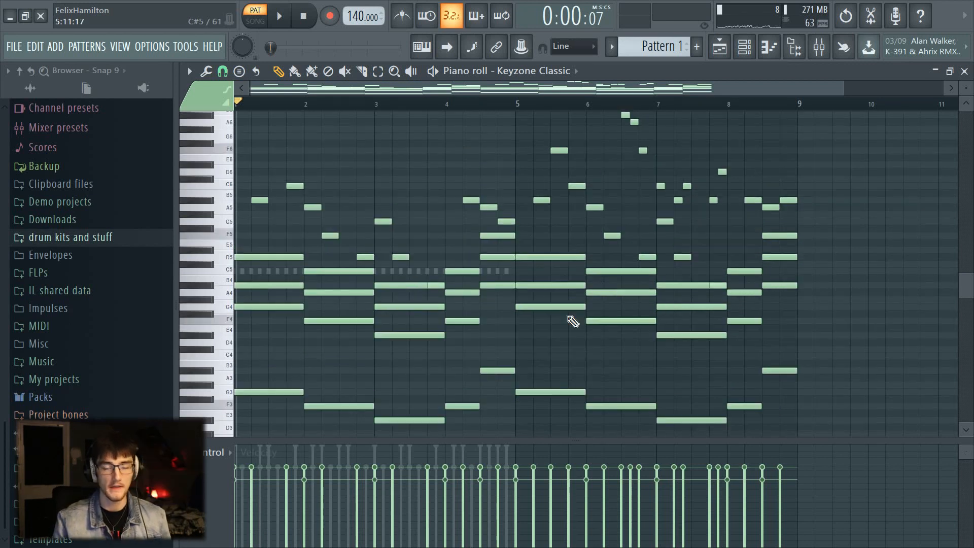
pyautogui.press('space')
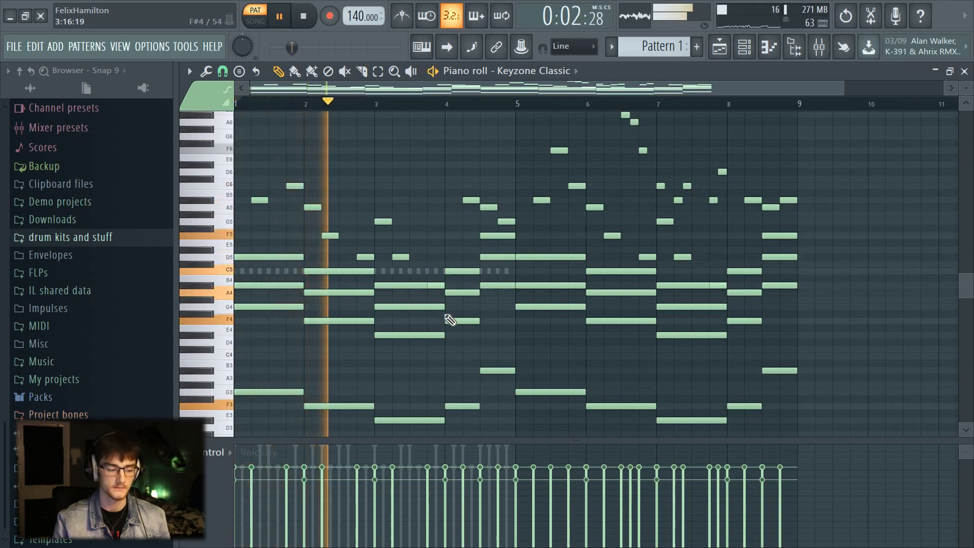
pyautogui.press('space')
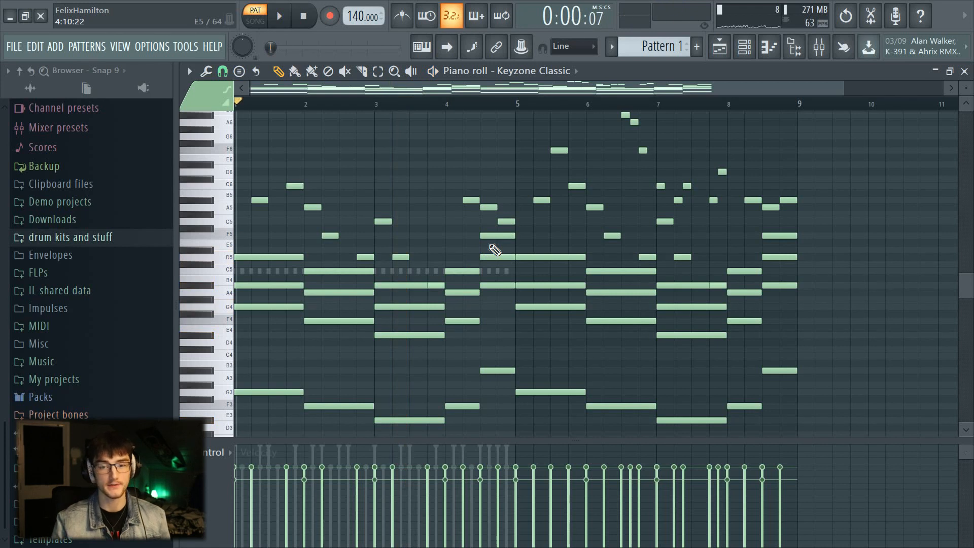
# Transpose all the piano notes down two semitones back to F minor and play them for comparison.
pyautogui.press('Down')
pyautogui.press('Down')
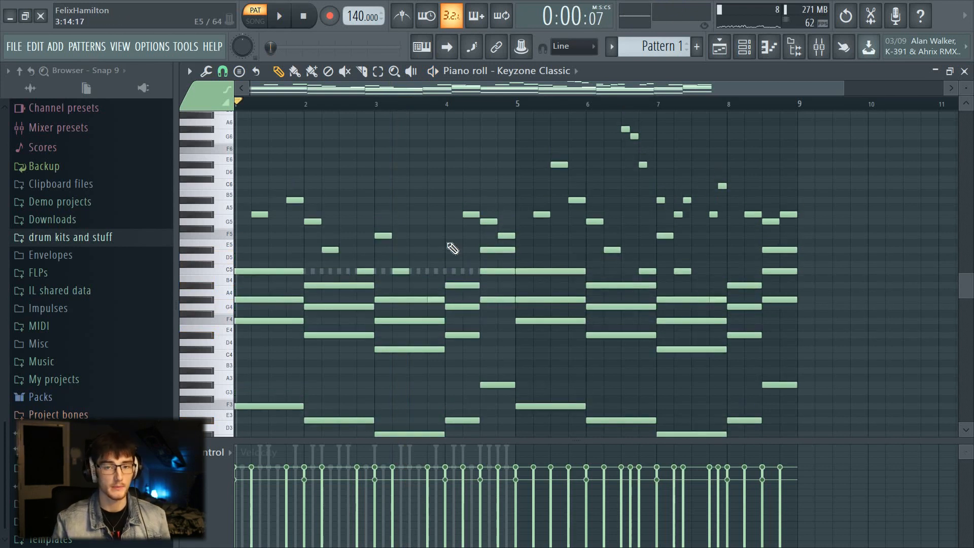
pyautogui.press('space')
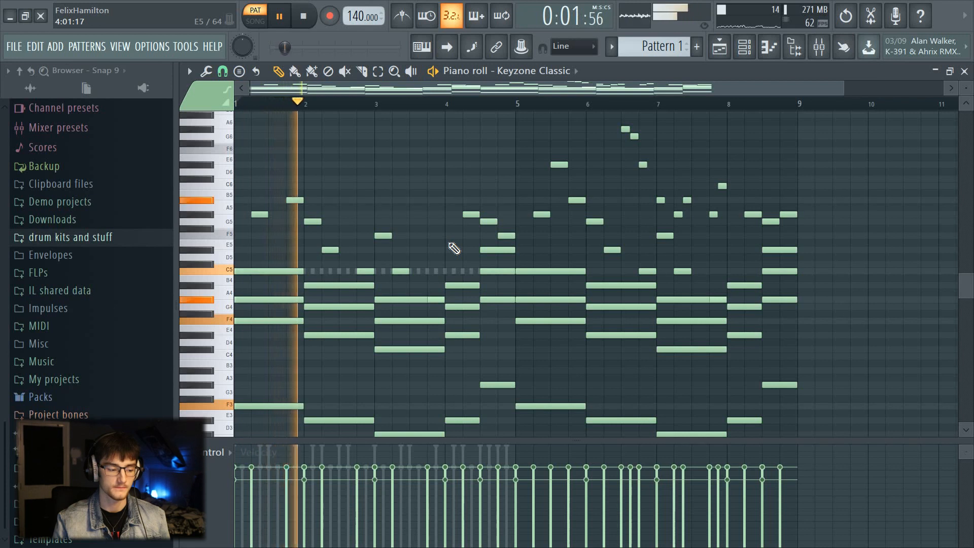
pyautogui.press('space')
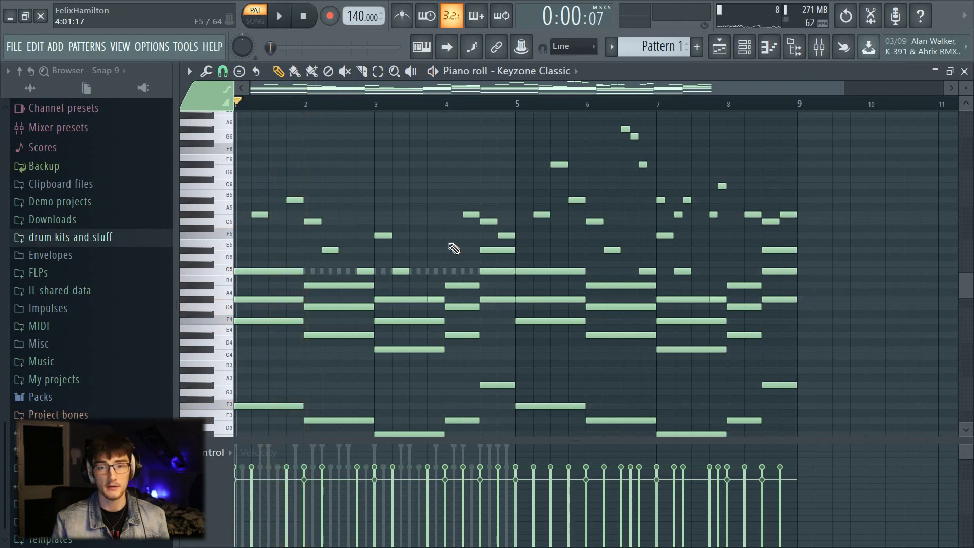
# Transpose all the piano notes down four semitones and play the lower version.
pyautogui.press('Down')
pyautogui.press('Down')
pyautogui.press('Down')
pyautogui.press('Down')
pyautogui.press('space')
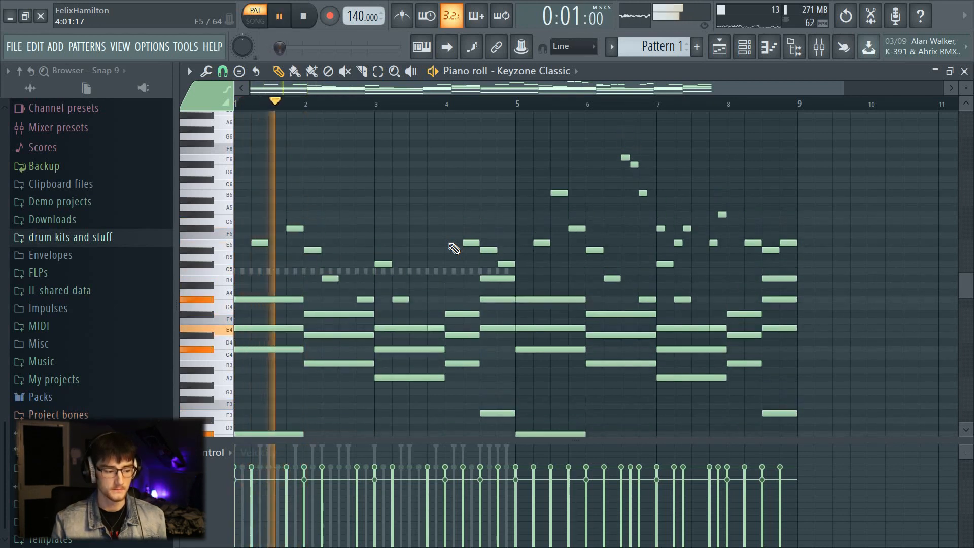
pyautogui.press('space')
# Transpose all the piano notes up 14 semitones and play the higher version.
pyautogui.press('Up')
pyautogui.press('Up')
pyautogui.press('Up')
pyautogui.press('Up')
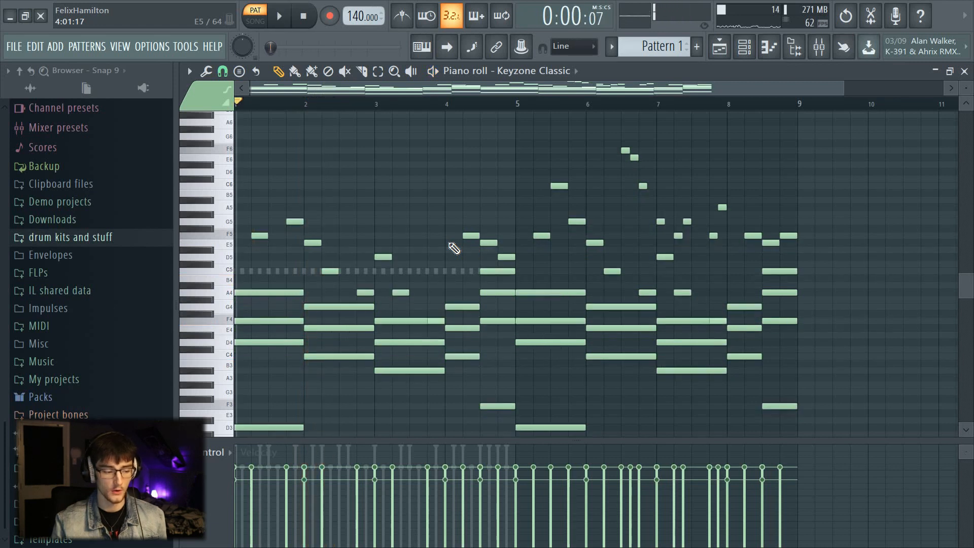
pyautogui.press('Up')
pyautogui.press('Up')
pyautogui.press('Up')
pyautogui.press('Up')
pyautogui.press('Up')
pyautogui.press('Up')
pyautogui.press('Up')
pyautogui.press('Up')
pyautogui.press('Up')
pyautogui.press('Up')
pyautogui.press('space')
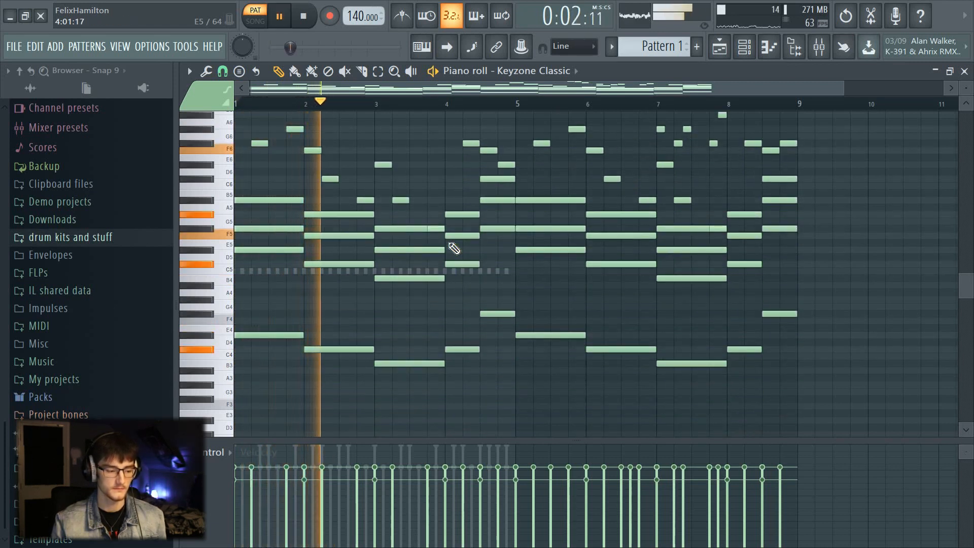
pyautogui.press('space')
# Transpose all the piano notes down ten semitones to return the progression to F minor.
pyautogui.scroll(-2, 454, 249)
pyautogui.press('Down')
pyautogui.press('Down')
pyautogui.press('Down')
pyautogui.press('Down')
pyautogui.press('Down')
pyautogui.press('Down')
pyautogui.press('Down')
pyautogui.press('Down')
pyautogui.press('Down')
pyautogui.press('Down')
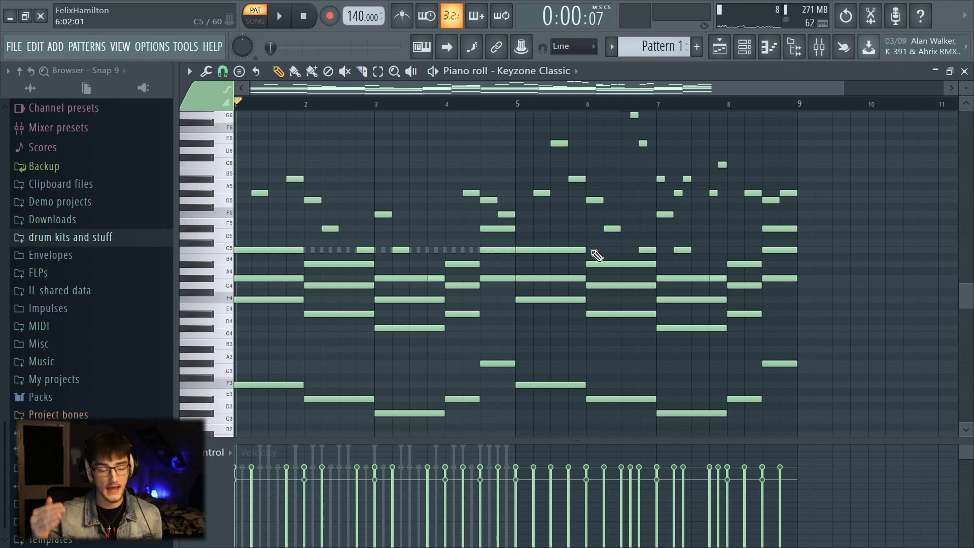
# Audition the F4 and F5 keys, and transpose all the notes up one octave to hear the pattern there.
pyautogui.click(229, 303)
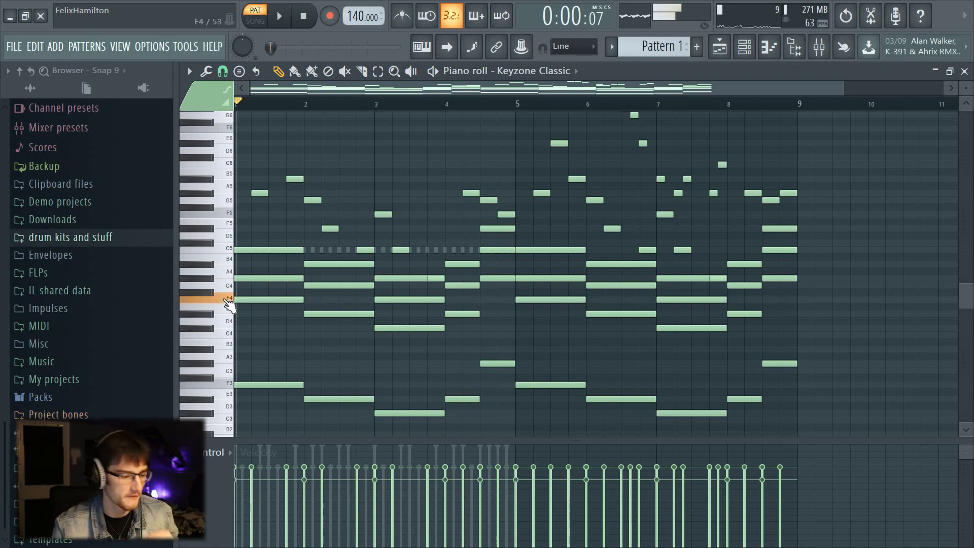
pyautogui.click(229, 215)
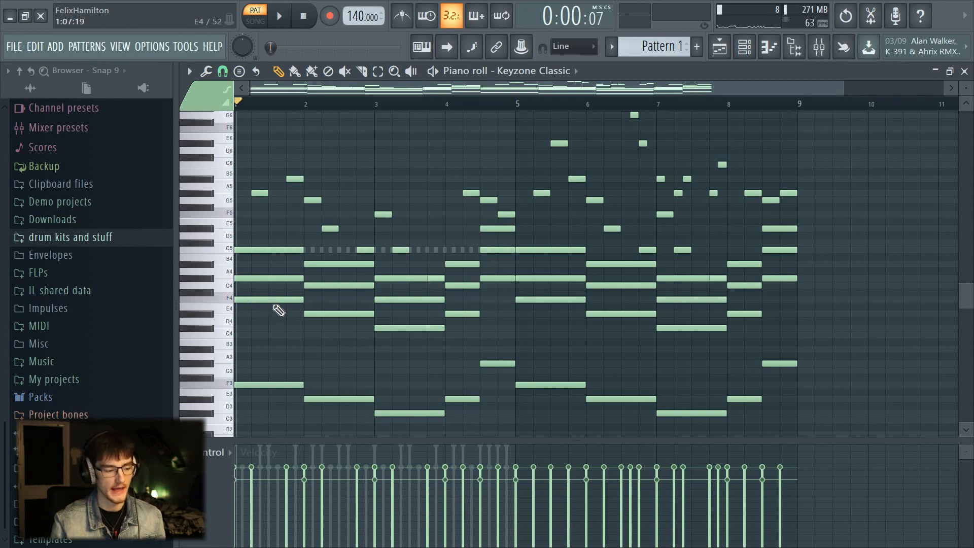
pyautogui.hotkey('ctrl', 'Up')
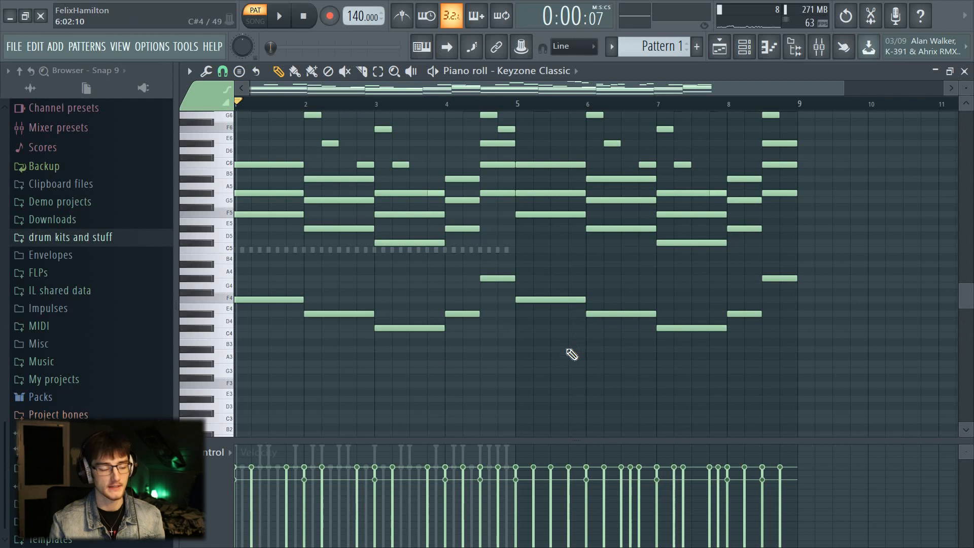
pyautogui.press('space')
pyautogui.scroll(2, 463, 298)
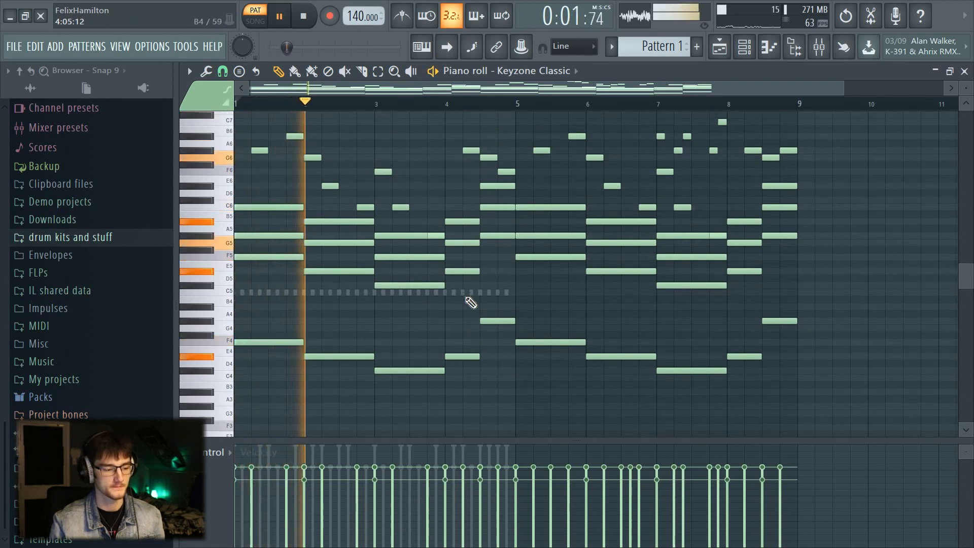
pyautogui.scroll(-2, 471, 302)
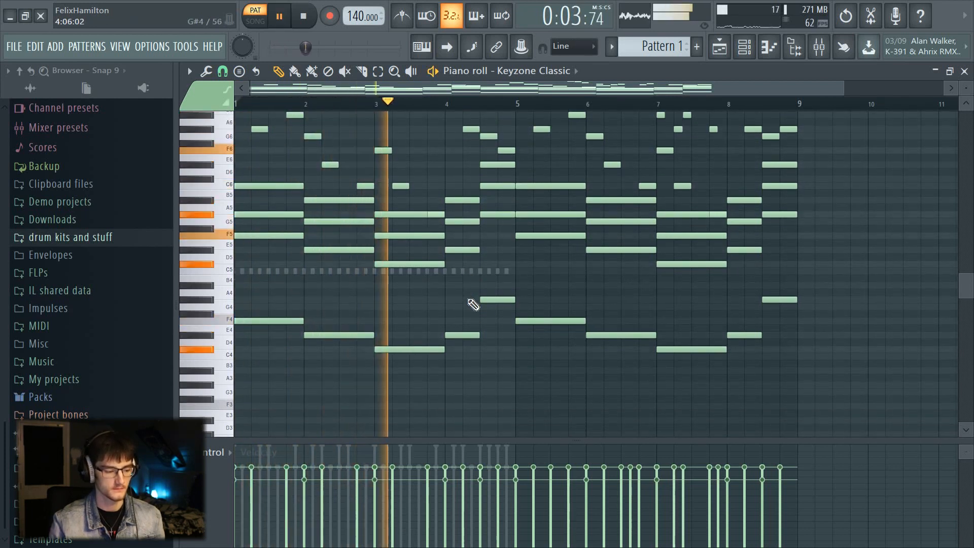
pyautogui.press('space')
# Transpose all the notes down two octaves and play the pattern in the lower octave.
pyautogui.hotkey('ctrl', 'Down')
pyautogui.hotkey('ctrl', 'Down')
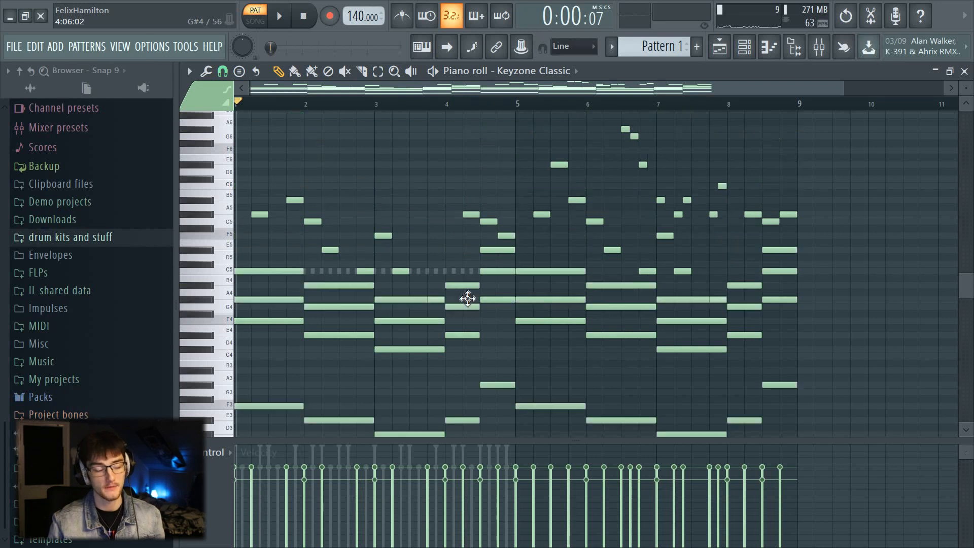
pyautogui.scroll(-3, 507, 199)
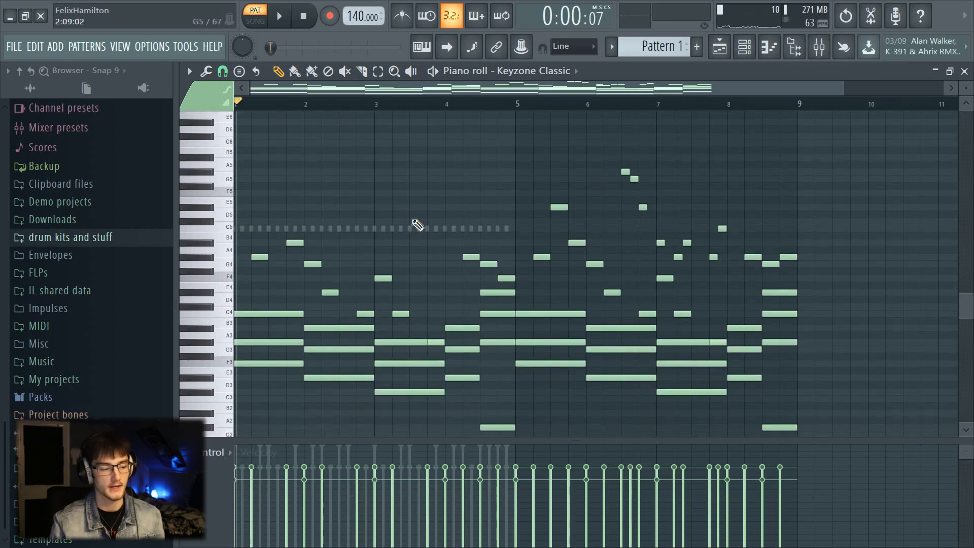
pyautogui.press('space')
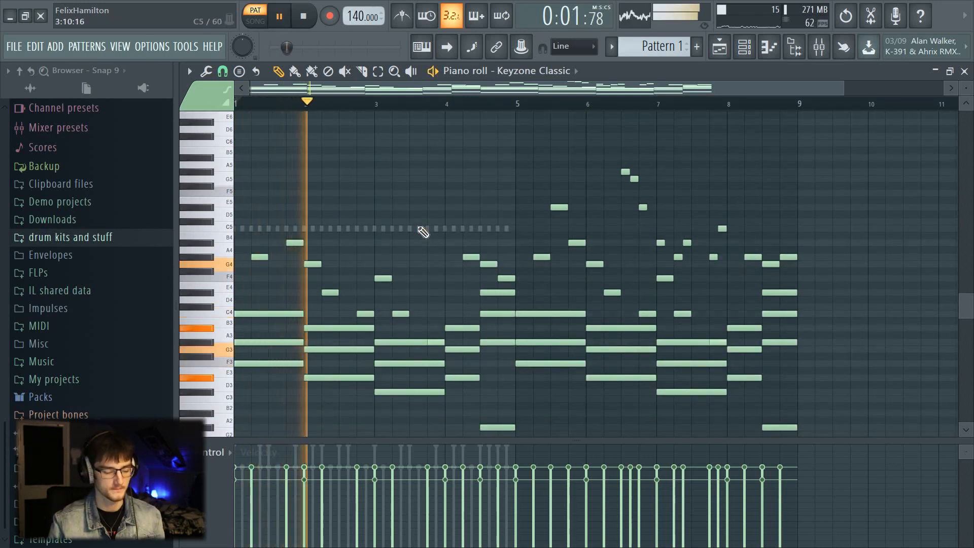
# Raise all the notes two octaves during playback, return them one octave down to the original pitch, and stop.
pyautogui.hotkey('ctrl', 'Up')
pyautogui.hotkey('ctrl', 'Up')
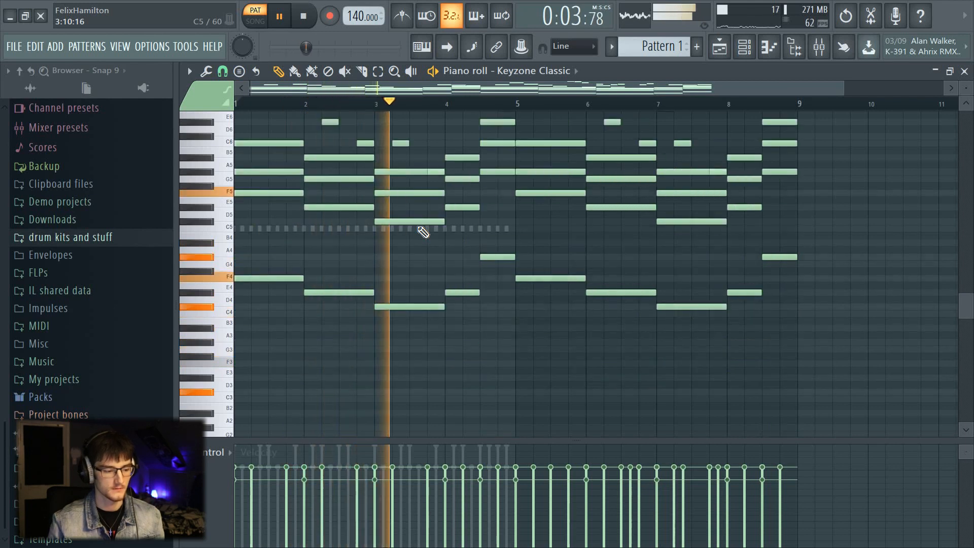
pyautogui.hotkey('ctrl', 'Down')
pyautogui.press('space')
# Nudge the G#5 and A#5 melody notes in bar 1 a few ticks late off the grid, listening to the timing.
pyautogui.scroll(3, 269, 103)
pyautogui.scroll(6, 274, 104)
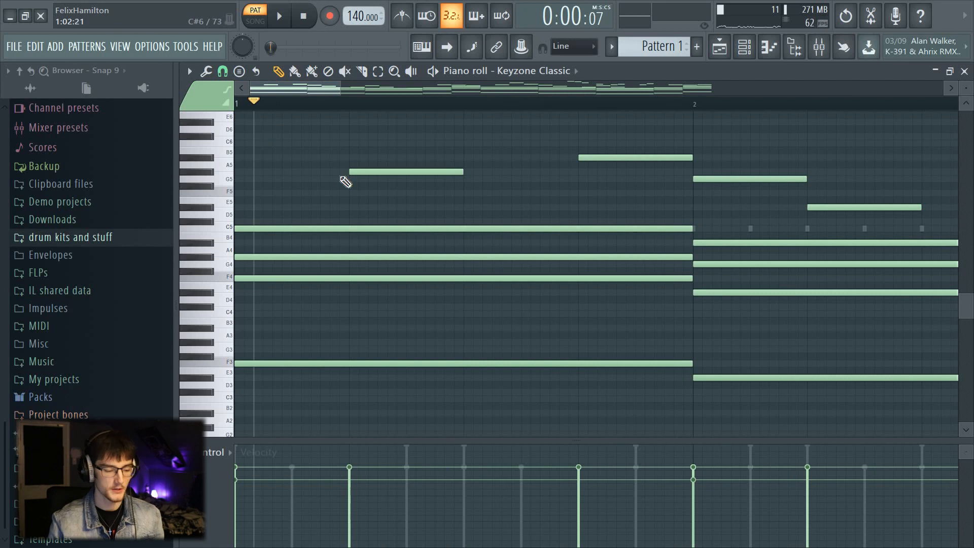
pyautogui.moveTo(365, 169); pyautogui.dragTo(368, 172)
pyautogui.press('space')
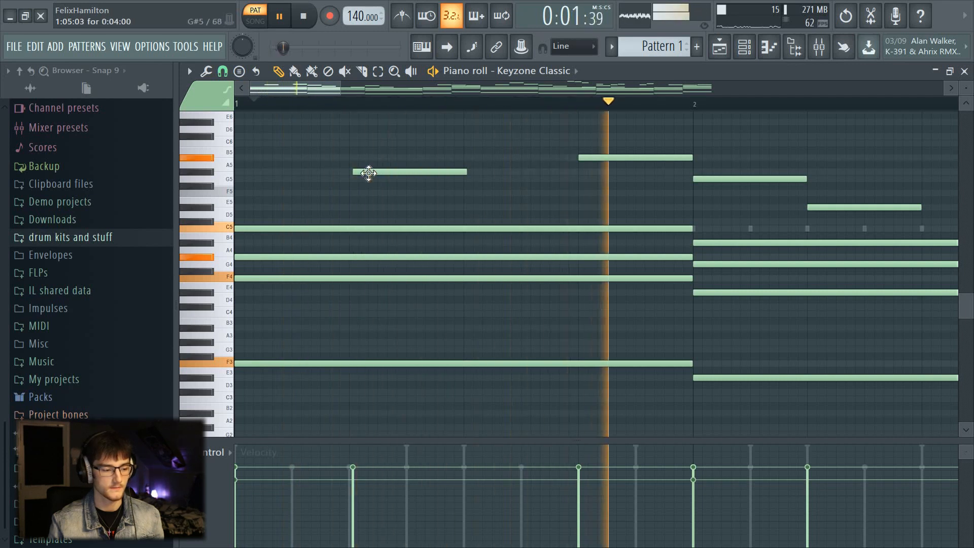
pyautogui.moveTo(647, 158); pyautogui.dragTo(650, 158)
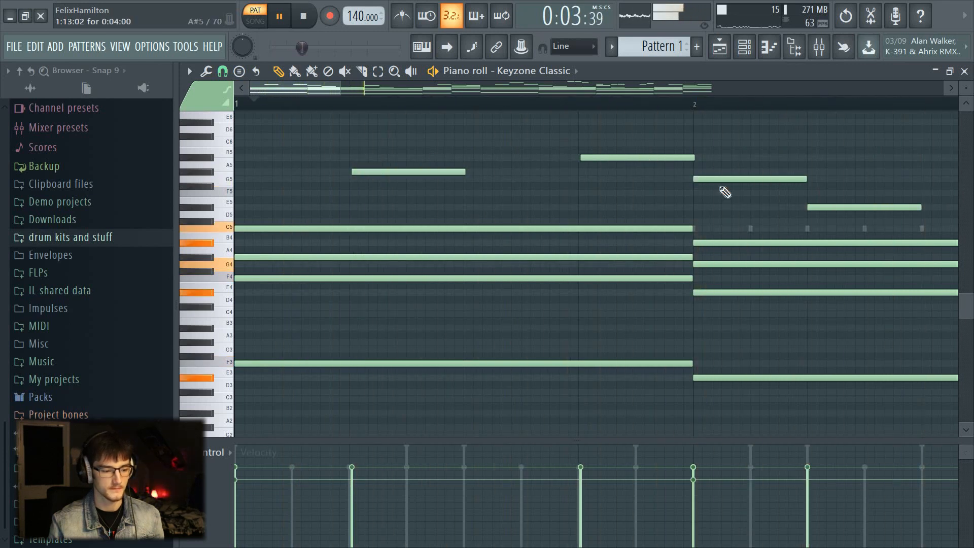
pyautogui.moveTo(314, 92); pyautogui.dragTo(357, 92)
pyautogui.scroll(-4, 355, 98)
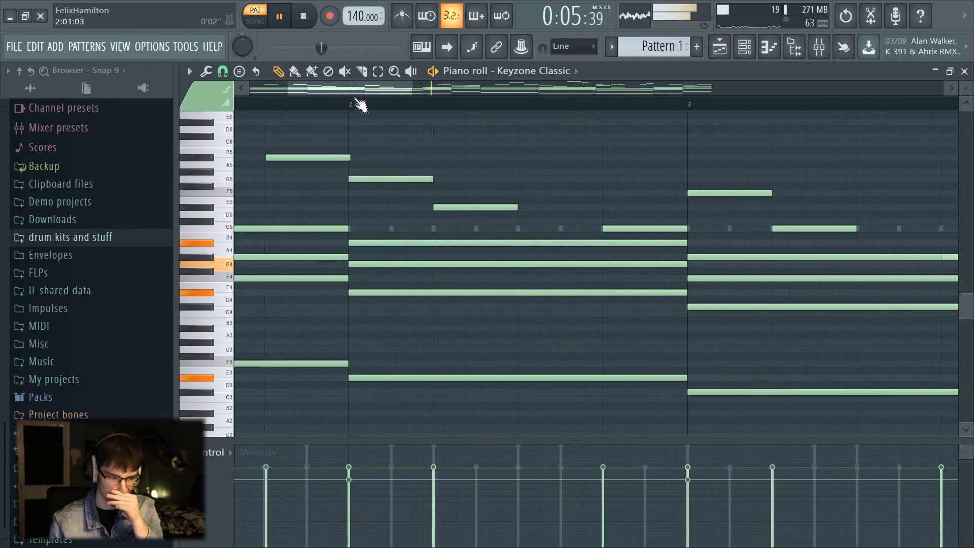
pyautogui.press('space')
pyautogui.scroll(-2, 337, 102)
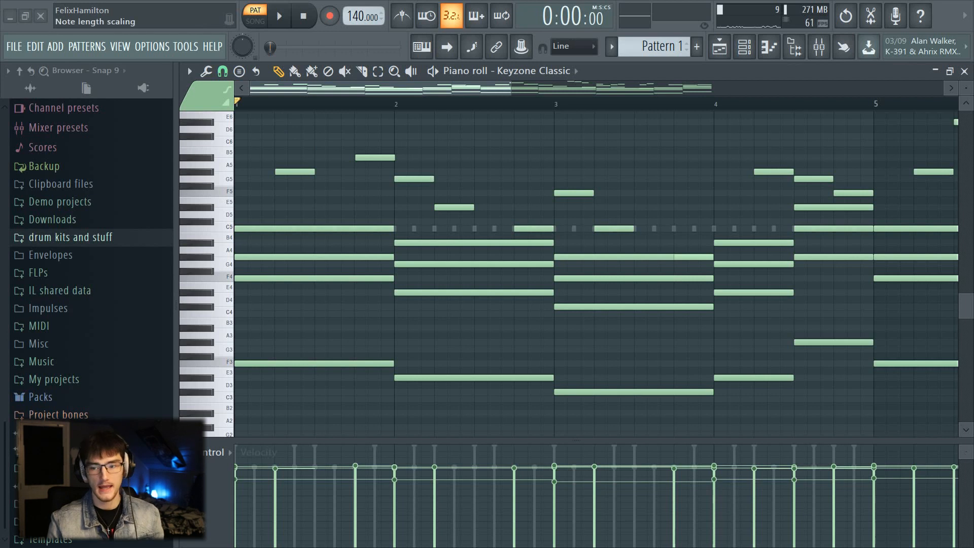
# Randomize the velocities of all the piano notes slightly with the bipolar levels randomizer.
pyautogui.hotkey('alt', 'r')
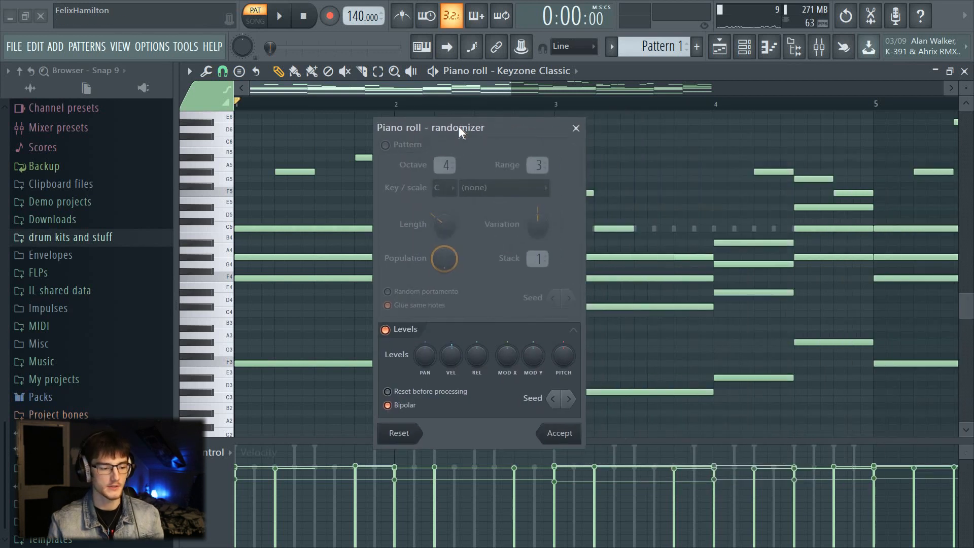
pyautogui.moveTo(459, 126); pyautogui.dragTo(456, 146)
pyautogui.moveTo(432, 376)
pyautogui.mouseDown()
pyautogui.moveTo(432, 341)
pyautogui.moveTo(432, 374)
pyautogui.mouseUp()
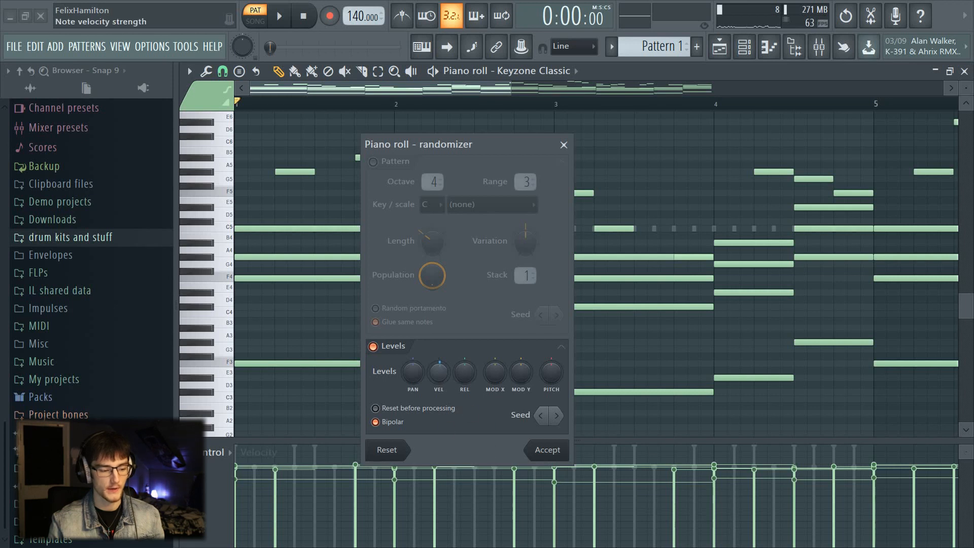
pyautogui.click(548, 450)
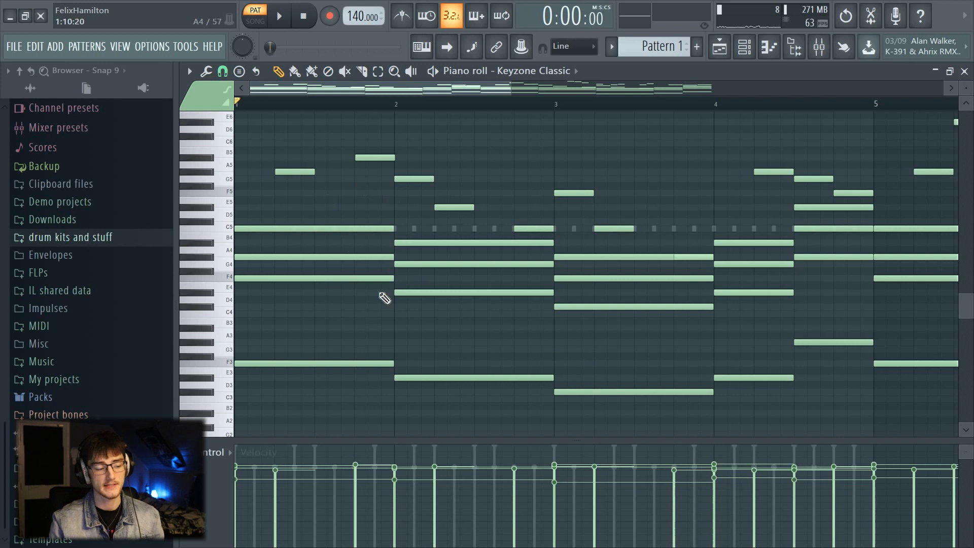
# Audition a strong start-time strum on the chords in the strumizer, and apply a much subtler start-time strength.
pyautogui.hotkey('alt', 's')
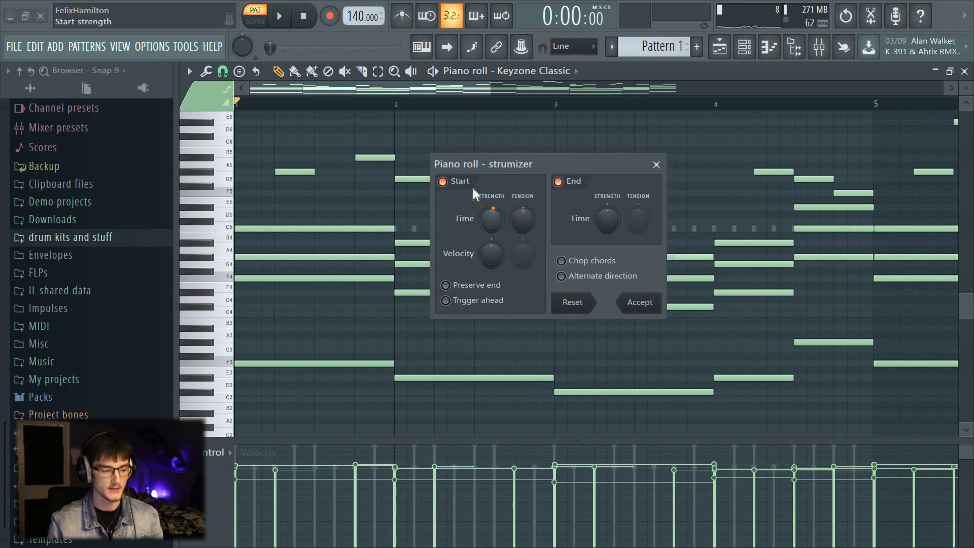
pyautogui.moveTo(492, 219)
pyautogui.mouseDown()
pyautogui.moveTo(492, 209)
pyautogui.moveTo(491, 230)
pyautogui.mouseUp()
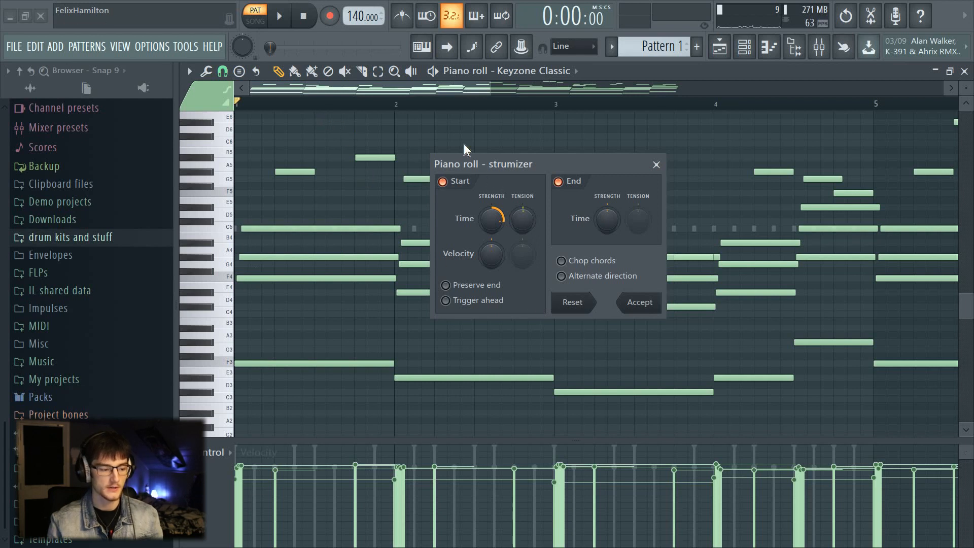
pyautogui.press('space')
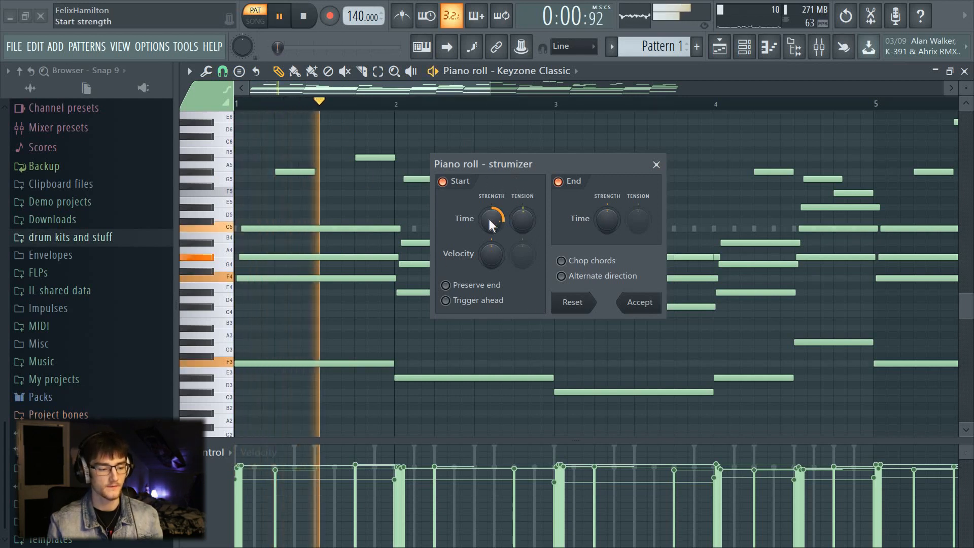
pyautogui.moveTo(488, 217); pyautogui.dragTo(488, 216)
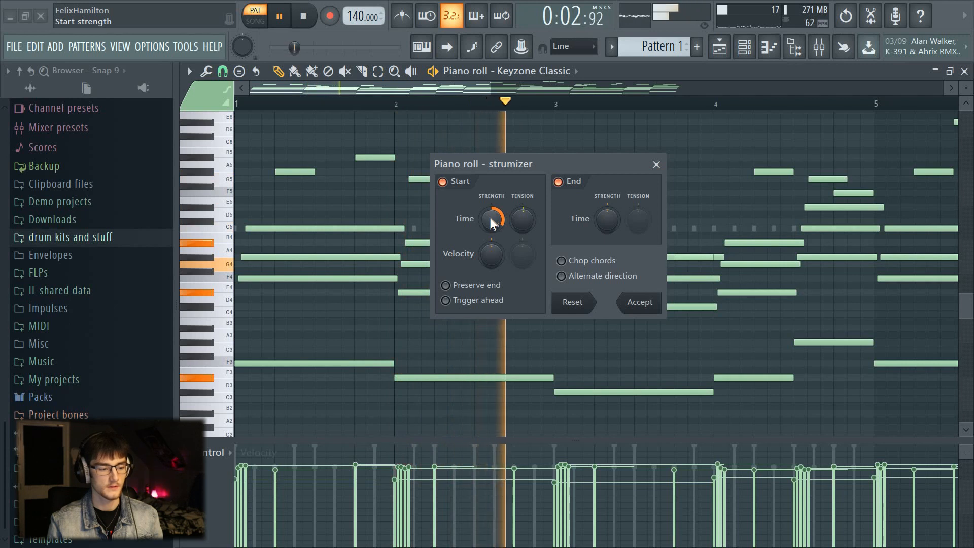
pyautogui.press('space')
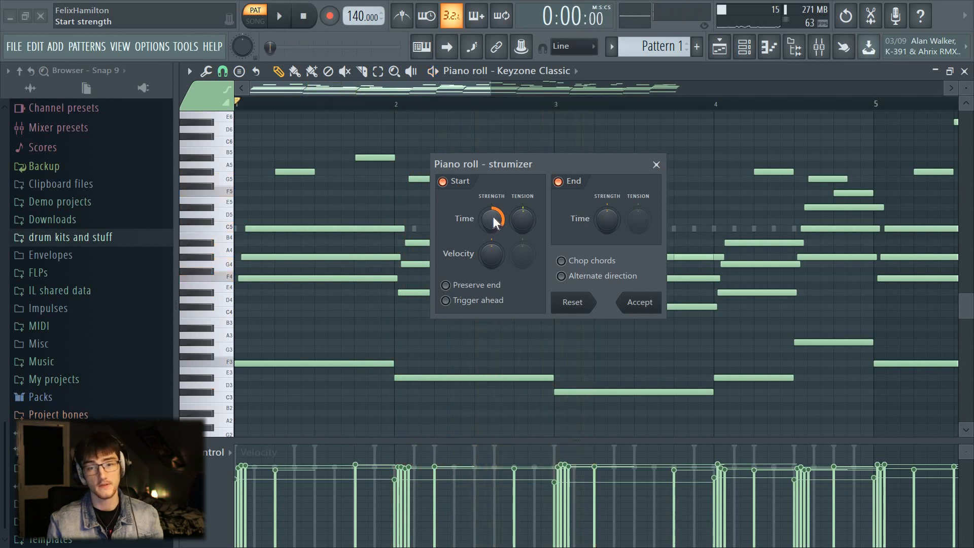
pyautogui.moveTo(492, 219); pyautogui.dragTo(491, 225)
pyautogui.press('space')
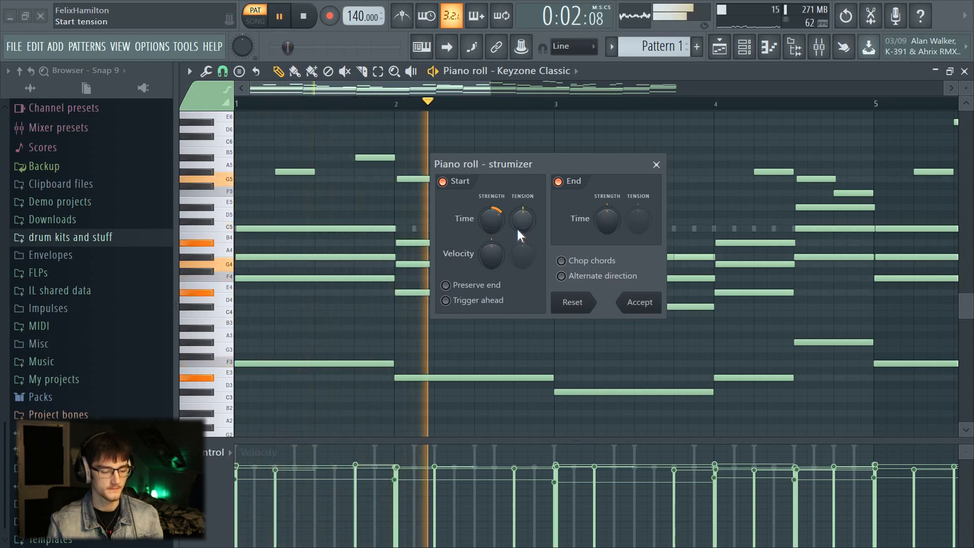
pyautogui.press('space')
pyautogui.click(640, 302)
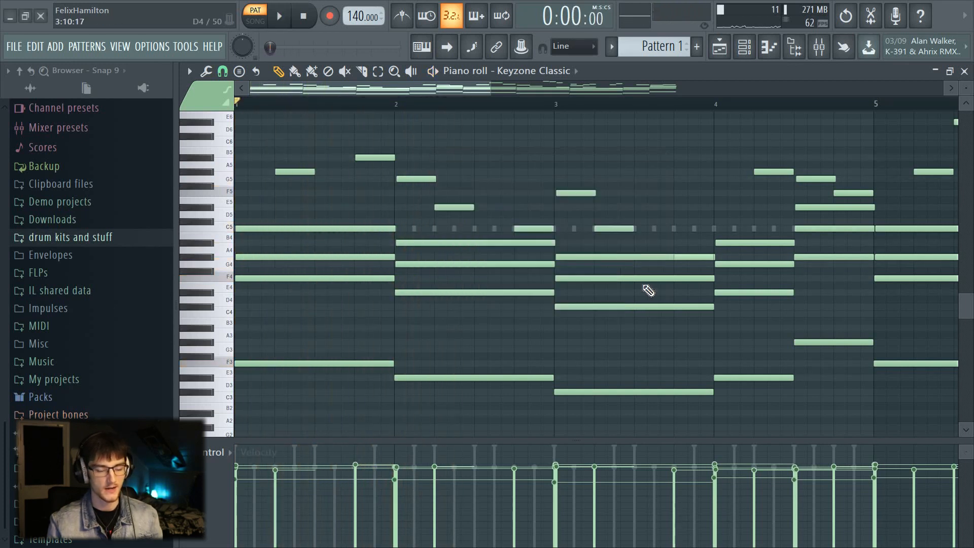
# Slice the chord notes at the start of bar 9, delete the overhanging tails, and return to the draw tool.
pyautogui.scroll(-3, 511, 120)
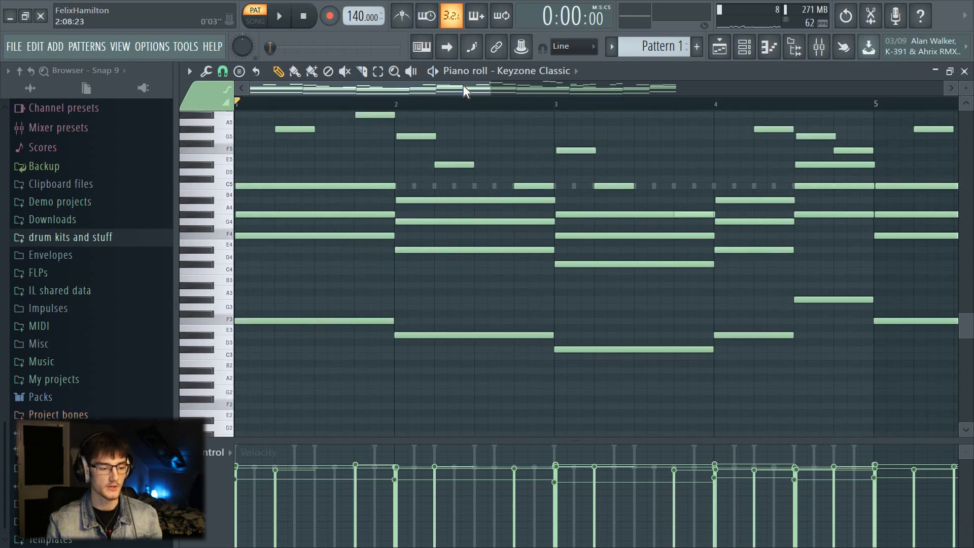
pyautogui.moveTo(466, 83); pyautogui.dragTo(669, 112)
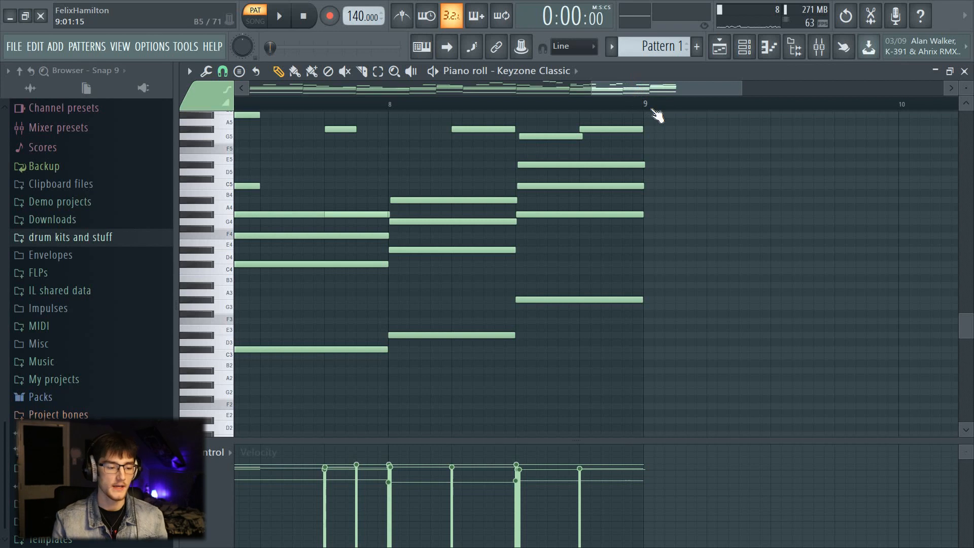
pyautogui.scroll(5, 652, 109)
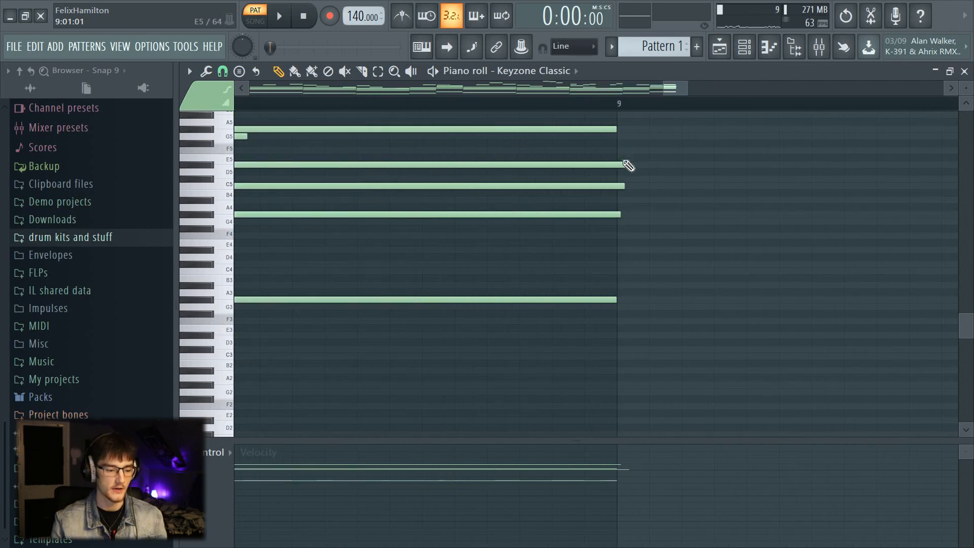
pyautogui.moveTo(626, 164); pyautogui.dragTo(631, 164)
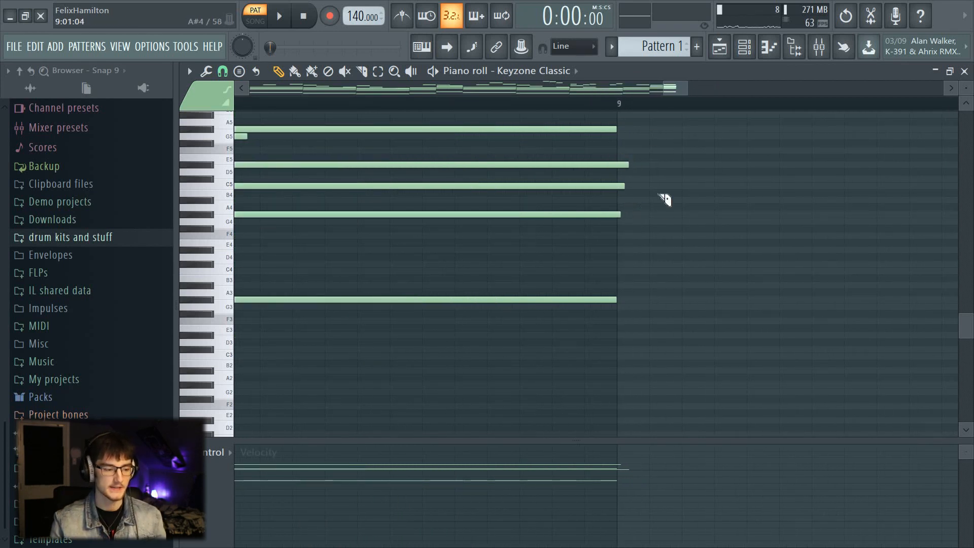
pyautogui.click(361, 71)
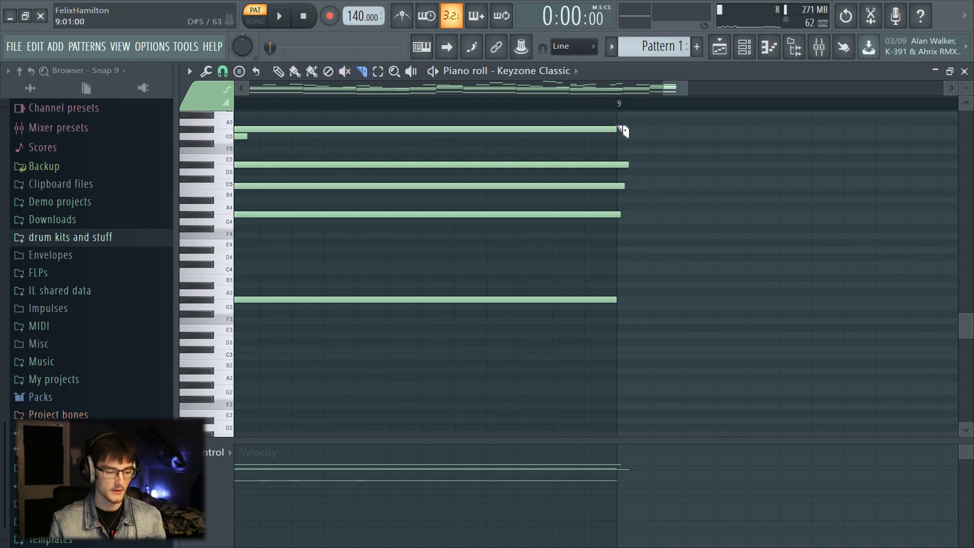
pyautogui.moveTo(634, 142); pyautogui.dragTo(641, 308)
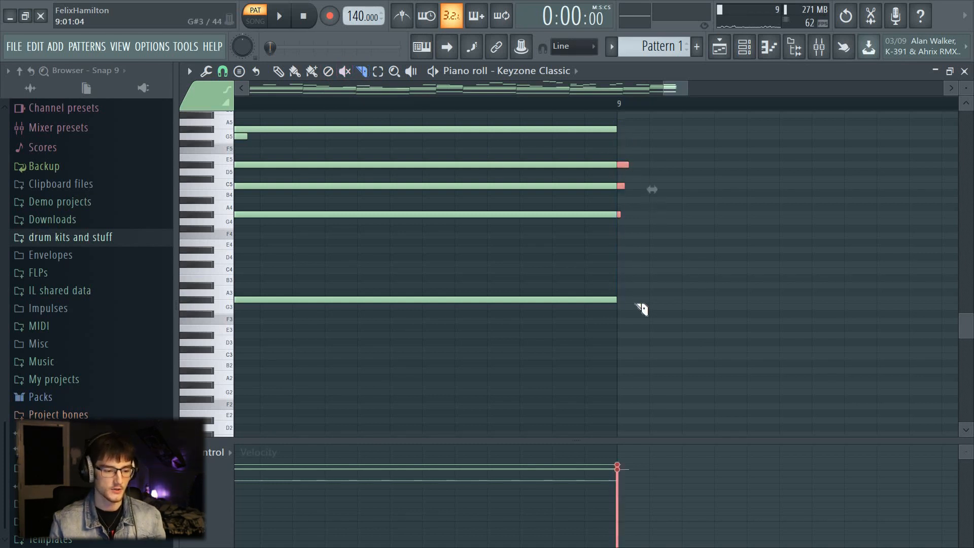
pyautogui.scroll(2, 637, 200)
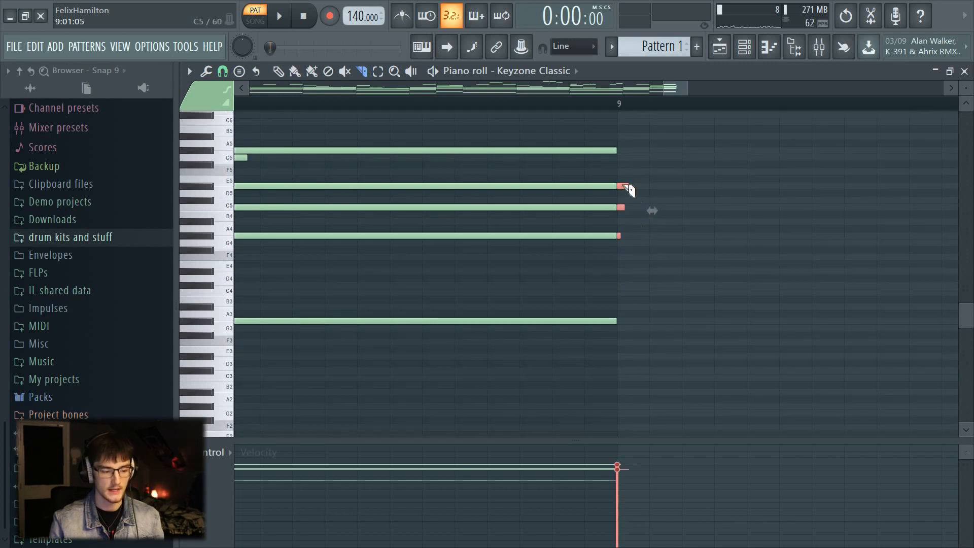
pyautogui.press('Delete')
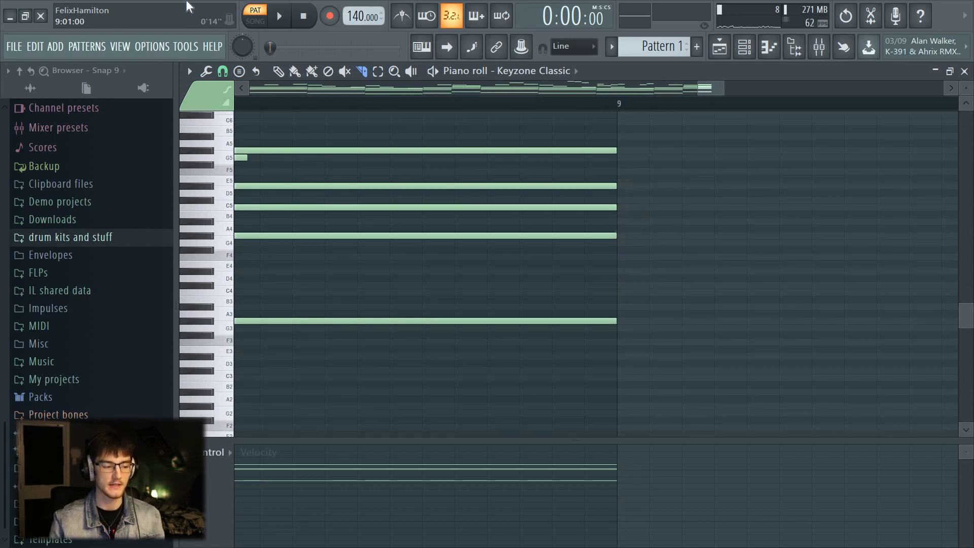
pyautogui.click(279, 72)
# Play the last chord in bar 8 to check how the trimmed pattern ends.
pyautogui.scroll(-2, 308, 105)
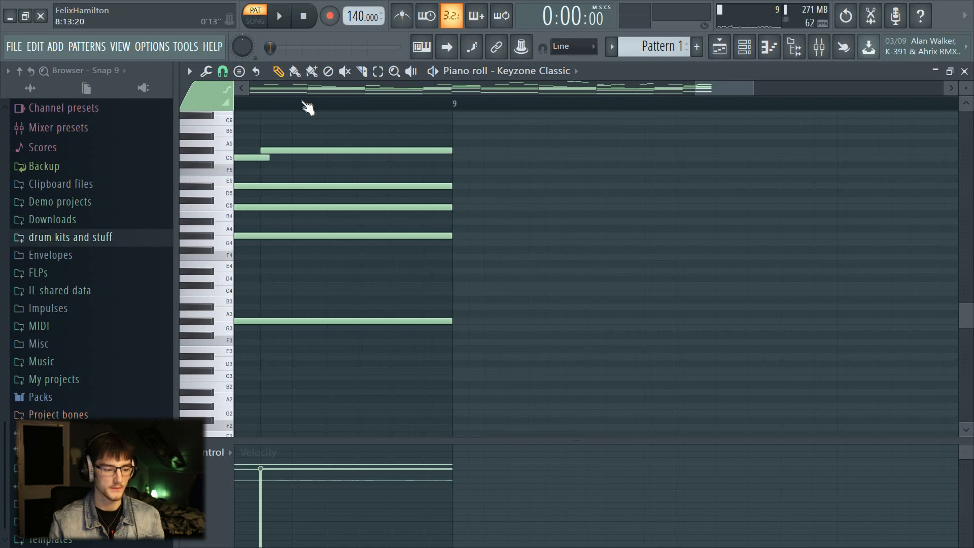
pyautogui.scroll(6, 370, 173)
pyautogui.scroll(-2, 304, 104)
pyautogui.press('space')
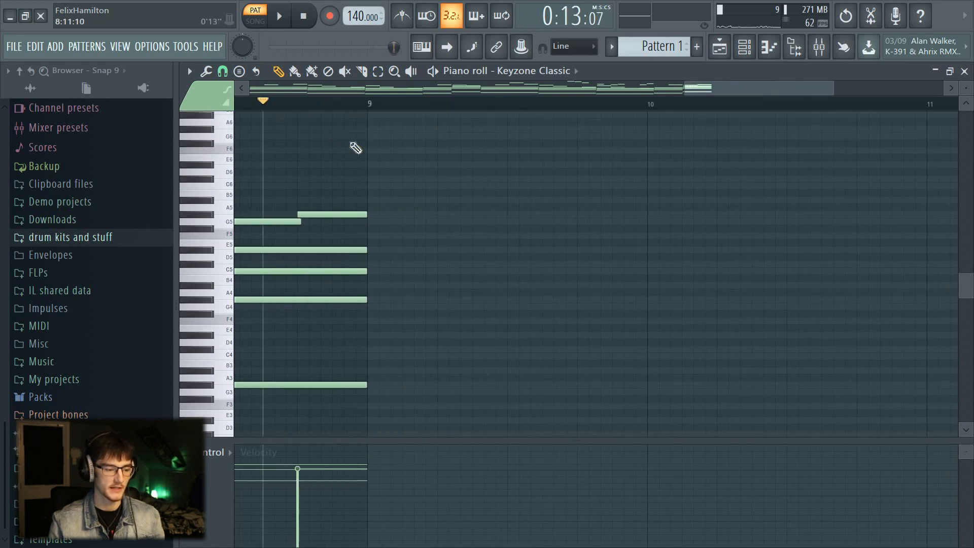
pyautogui.press('space')
pyautogui.scroll(-4, 398, 113)
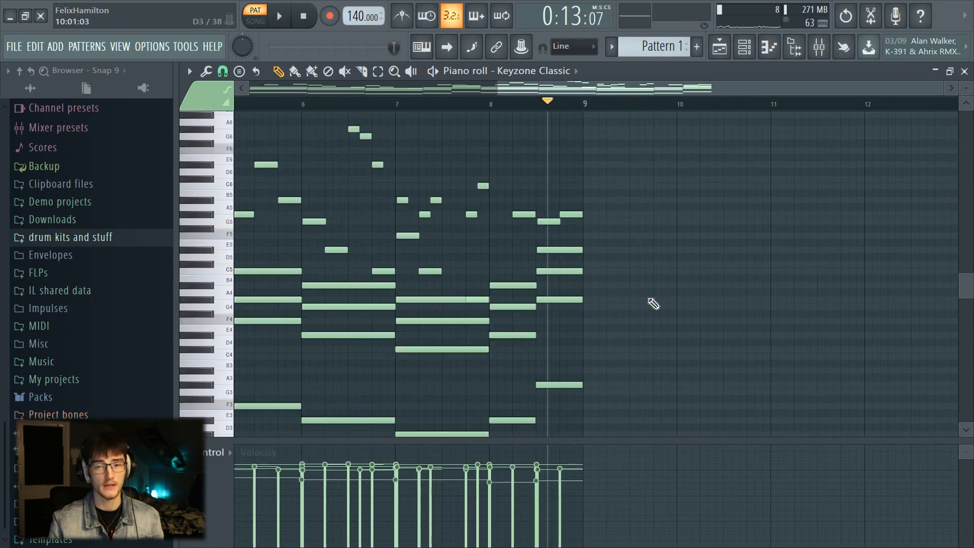
pyautogui.scroll(2, 436, 107)
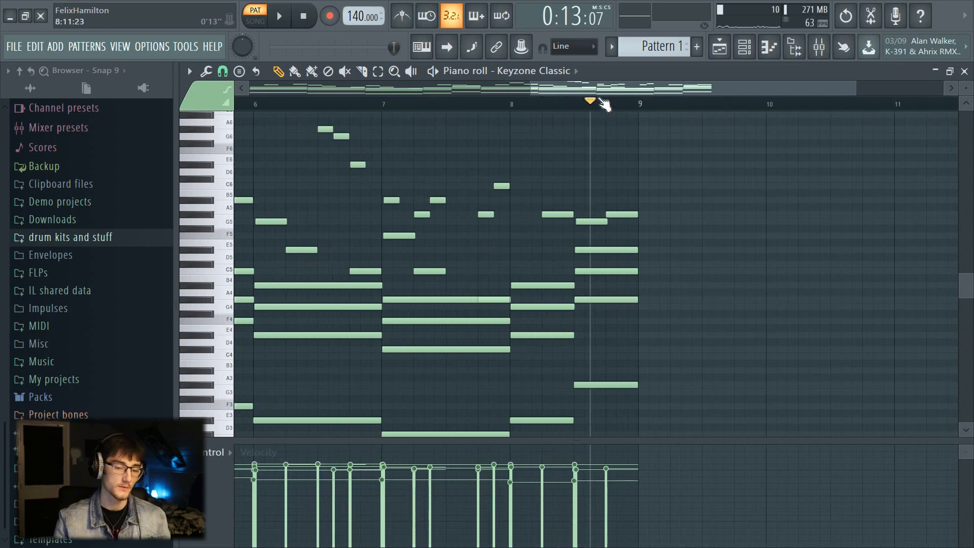
# Play the start of the Keyzone Classic pattern to hear its chords, melody and bass notes.
pyautogui.moveTo(595, 90); pyautogui.dragTo(329, 120)
pyautogui.scroll(-3, 332, 109)
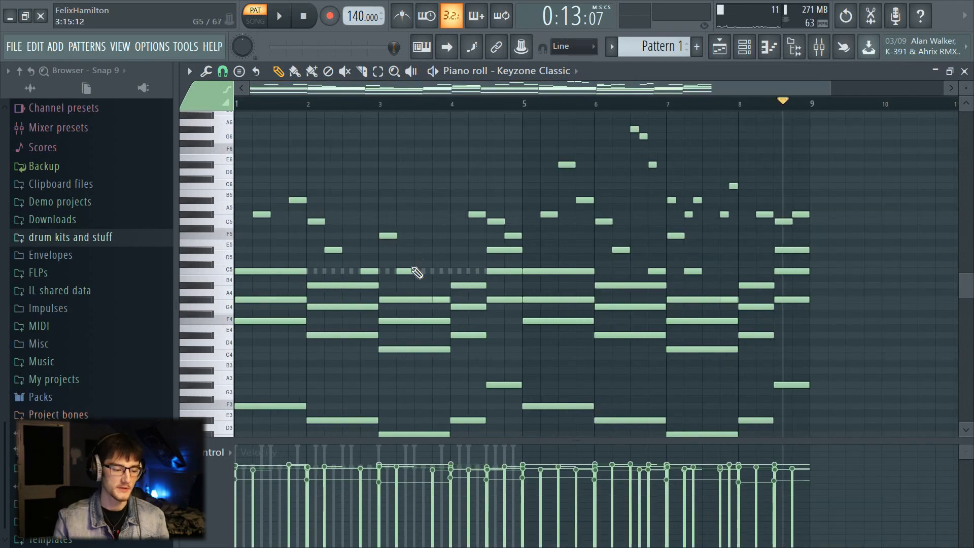
pyautogui.scroll(-2, 409, 269)
pyautogui.scroll(-1, 417, 272)
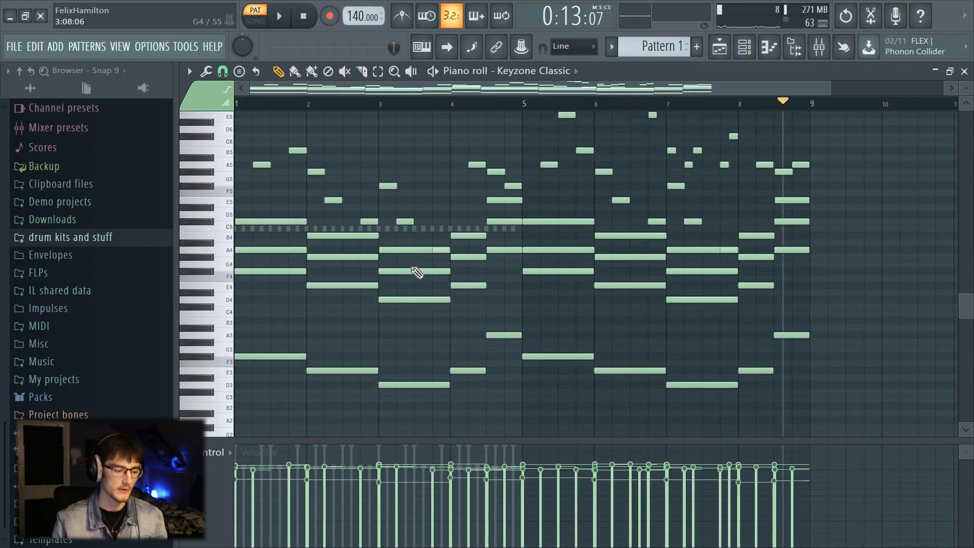
pyautogui.press('space')
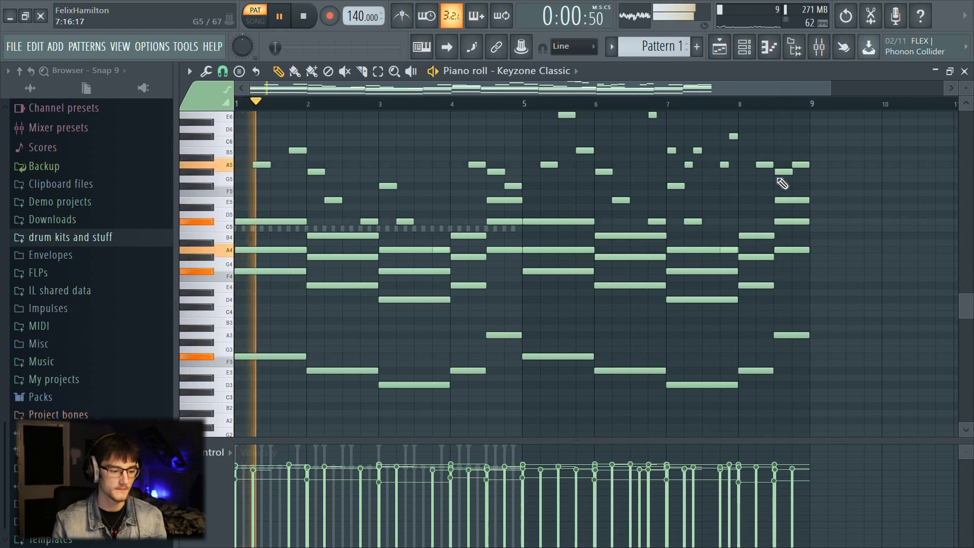
pyautogui.scroll(-3, 659, 241)
pyautogui.press('space')
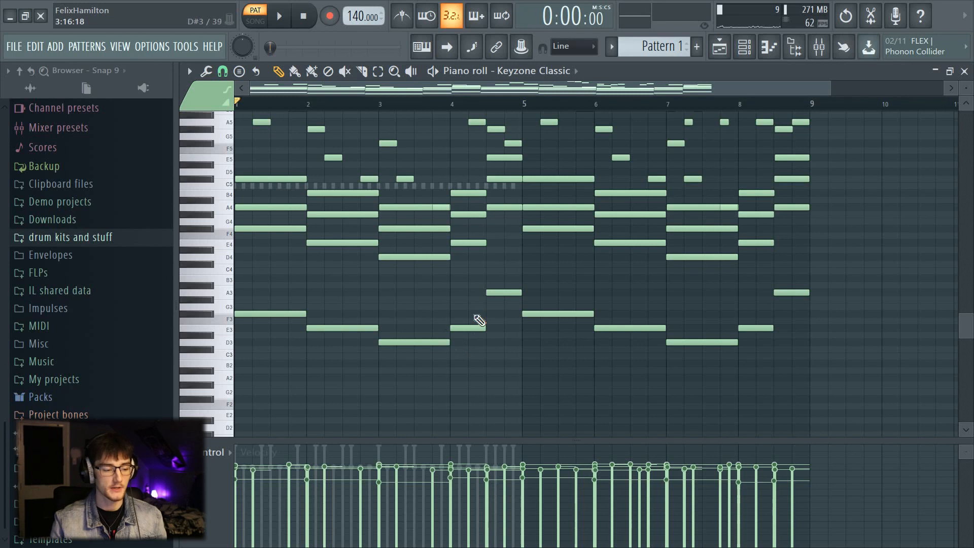
# Select the lowest notes of the first four bars in the Keyzone Classic piano roll and close it.
pyautogui.moveTo(509, 278); pyautogui.dragTo(249, 360)
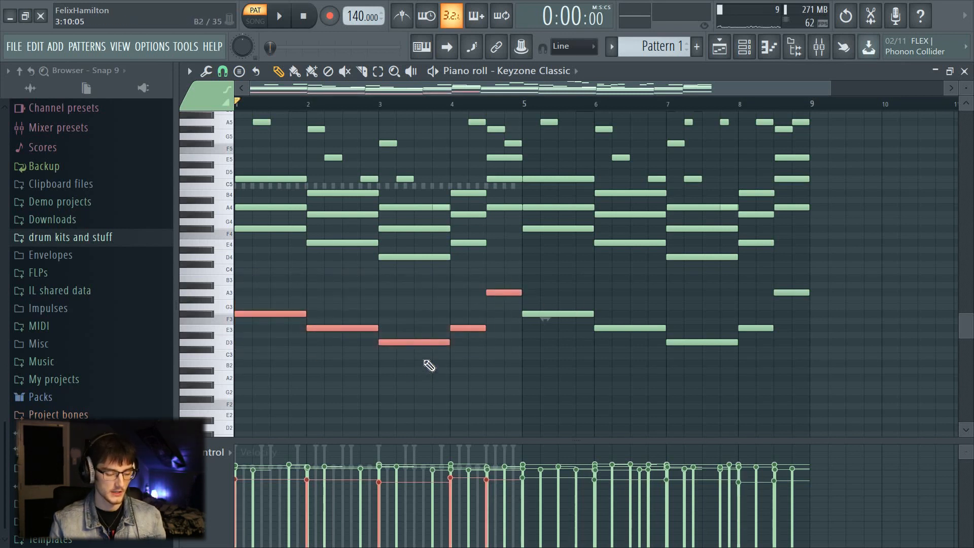
pyautogui.click(963, 71)
# Enlarge the Channel rack to show all seven channels and enable Cut itself for the 808 8 (C) carti channel.
pyautogui.moveTo(544, 373); pyautogui.dragTo(543, 209)
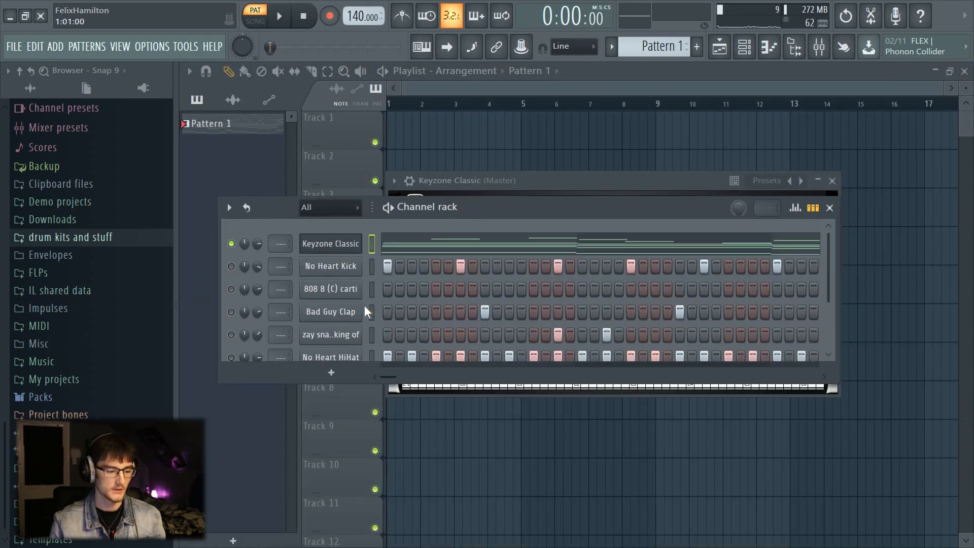
pyautogui.moveTo(410, 422); pyautogui.dragTo(411, 429)
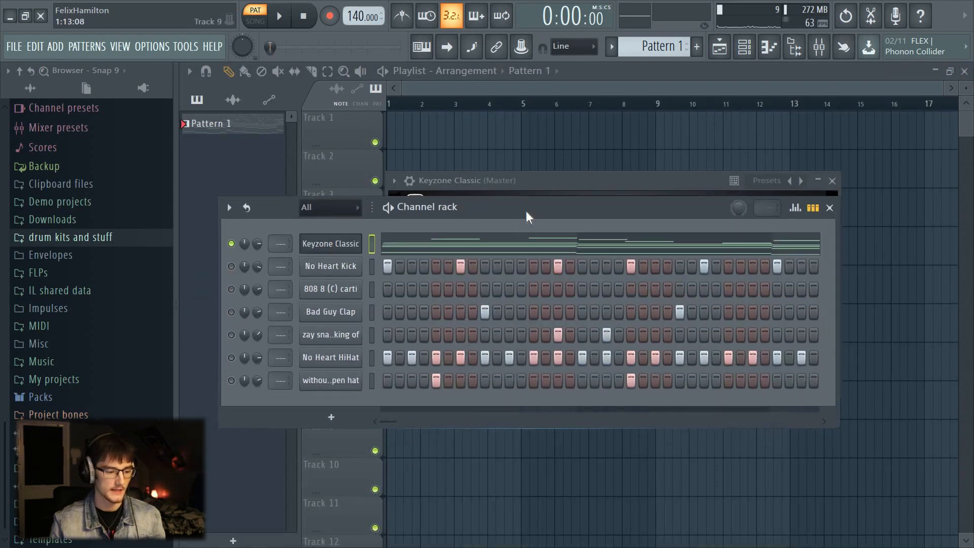
pyautogui.rightClick(357, 298)
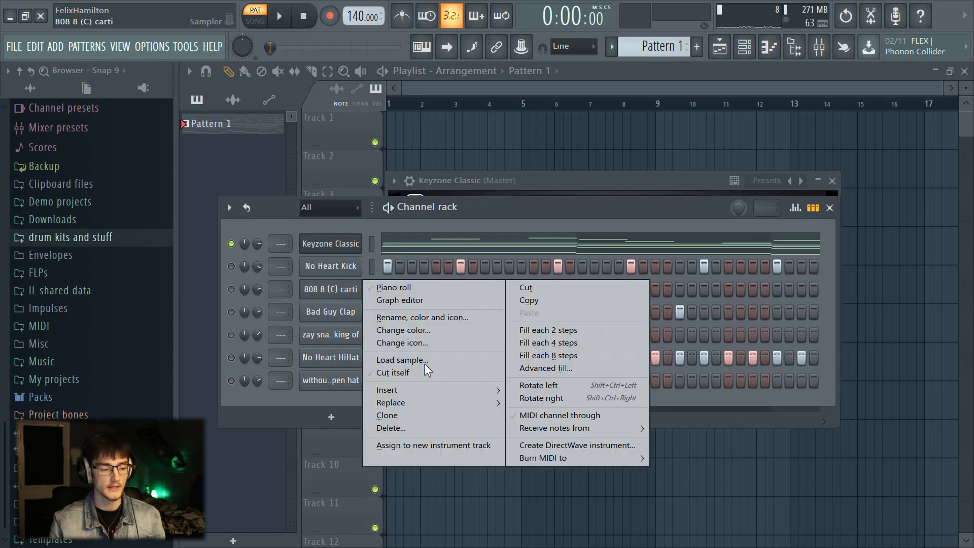
pyautogui.click(400, 372)
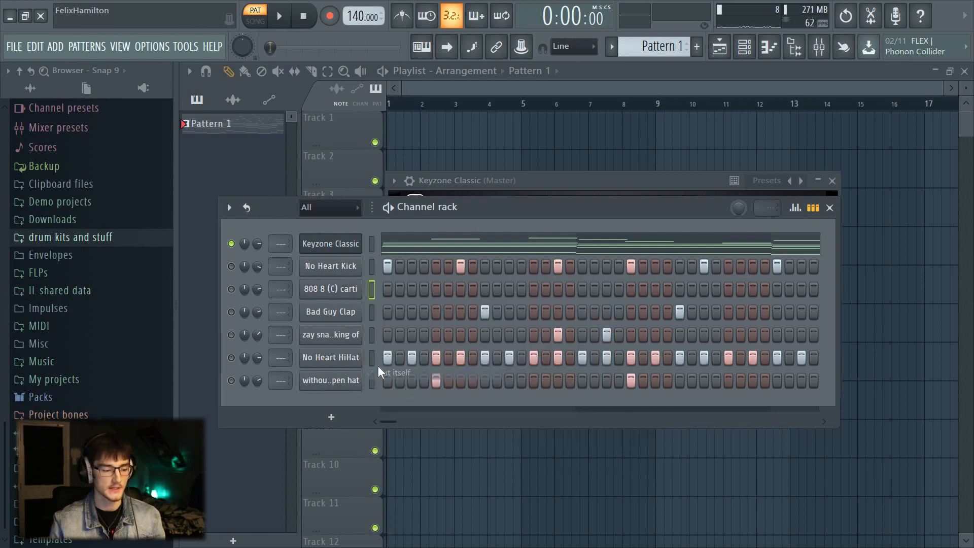
# Copy the five bass notes spanning the first four bars of the Keyzone Classic piano roll.
pyautogui.rightClick(352, 285)
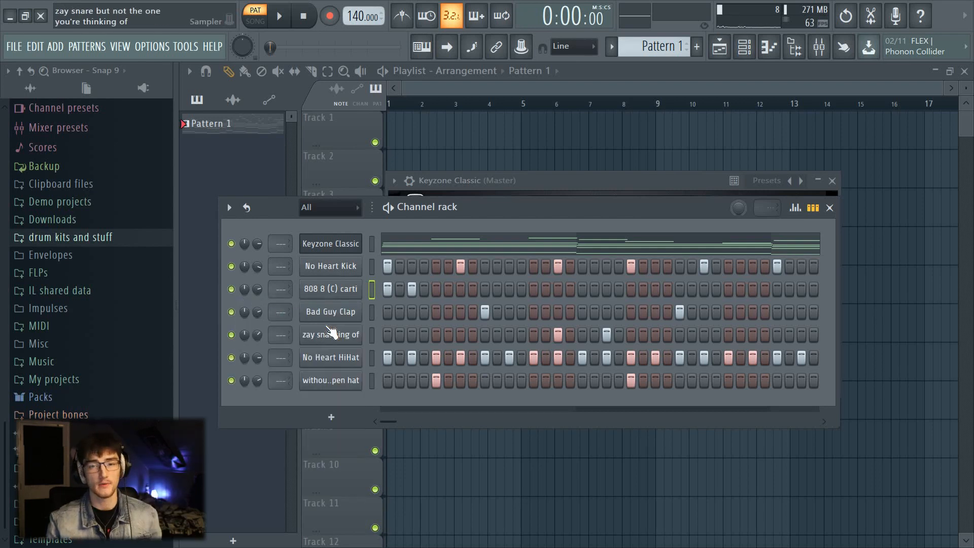
pyautogui.rightClick(361, 294)
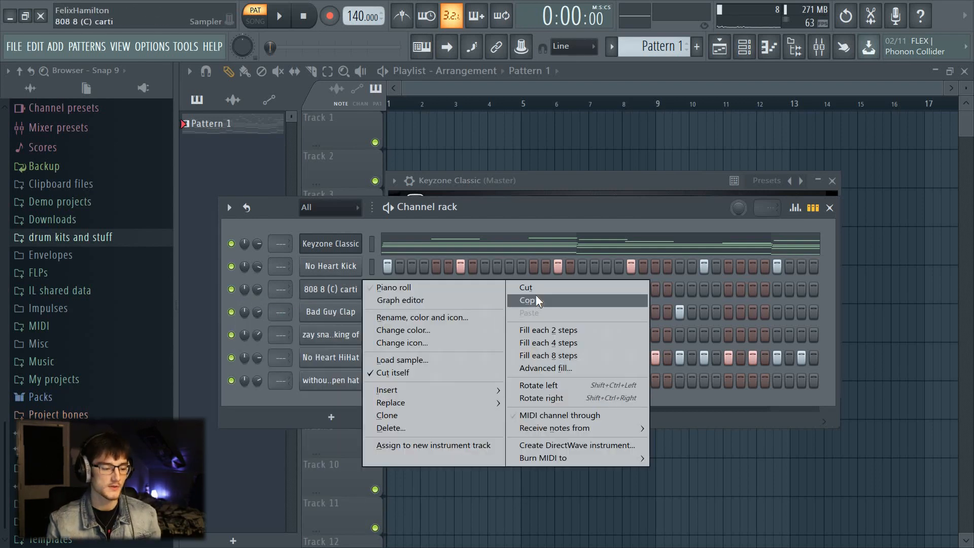
pyautogui.click(330, 260)
pyautogui.rightClick(349, 287)
pyautogui.click(374, 288)
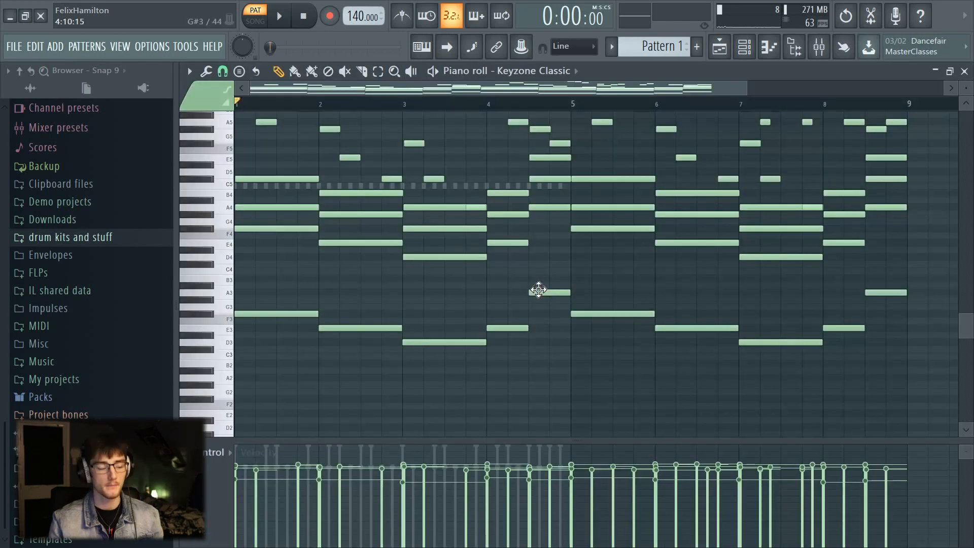
pyautogui.moveTo(558, 273); pyautogui.dragTo(283, 405)
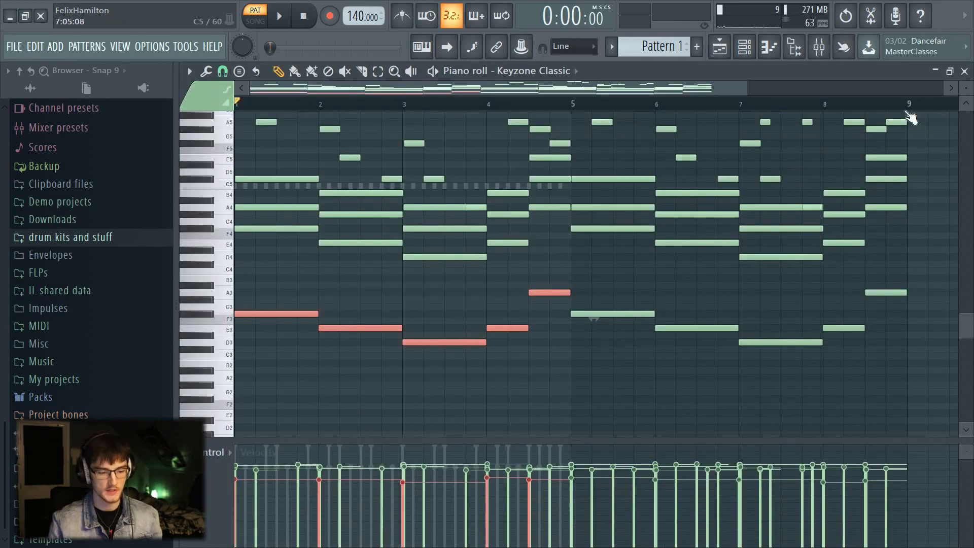
pyautogui.click(964, 71)
# Paste the copied bass notes into the 808 8 (C) carti piano roll and raise all their velocities to 100%.
pyautogui.rightClick(349, 296)
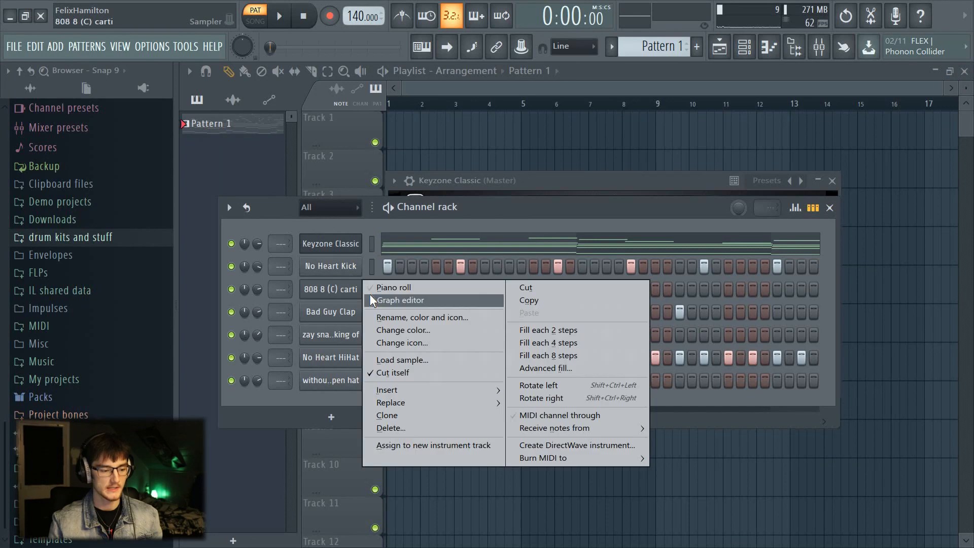
pyautogui.click(370, 291)
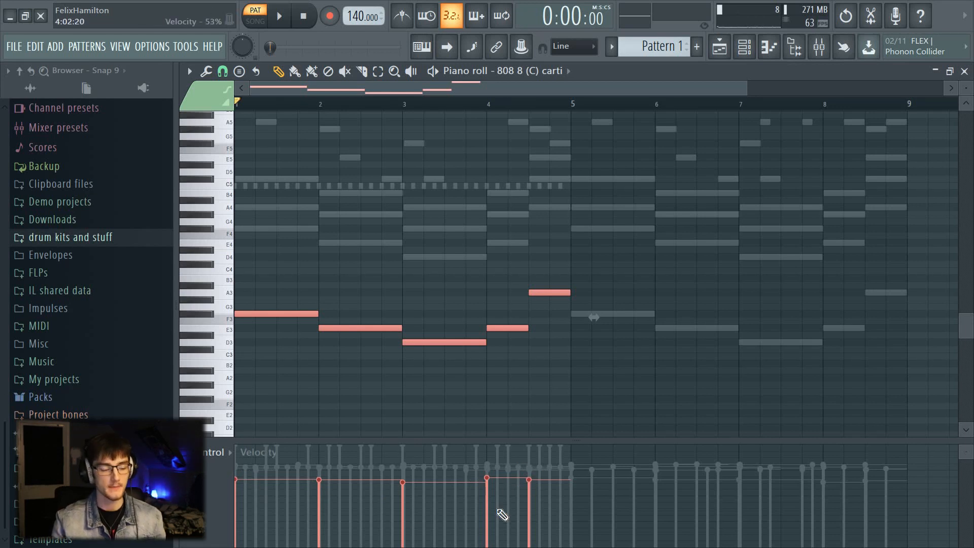
pyautogui.moveTo(240, 451); pyautogui.dragTo(568, 437)
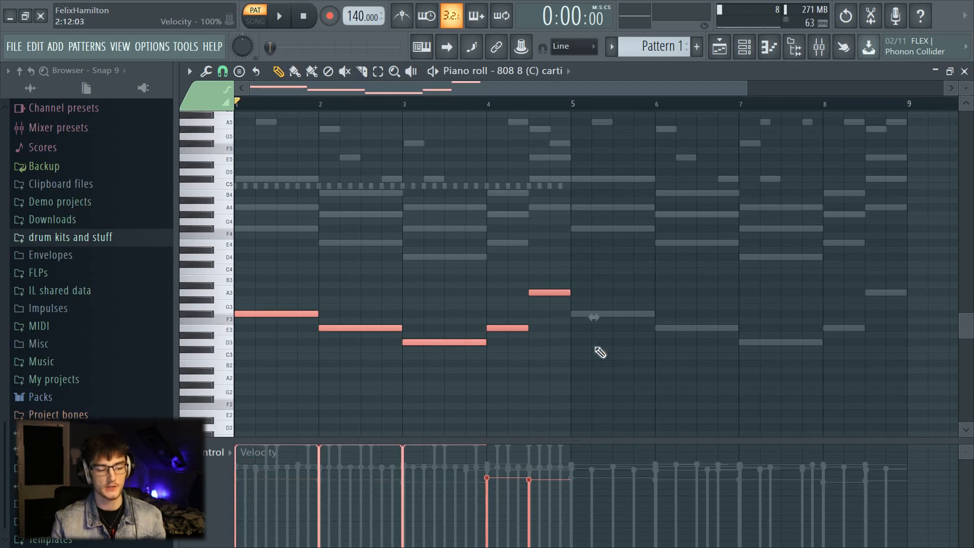
pyautogui.moveTo(599, 394); pyautogui.dragTo(619, 395)
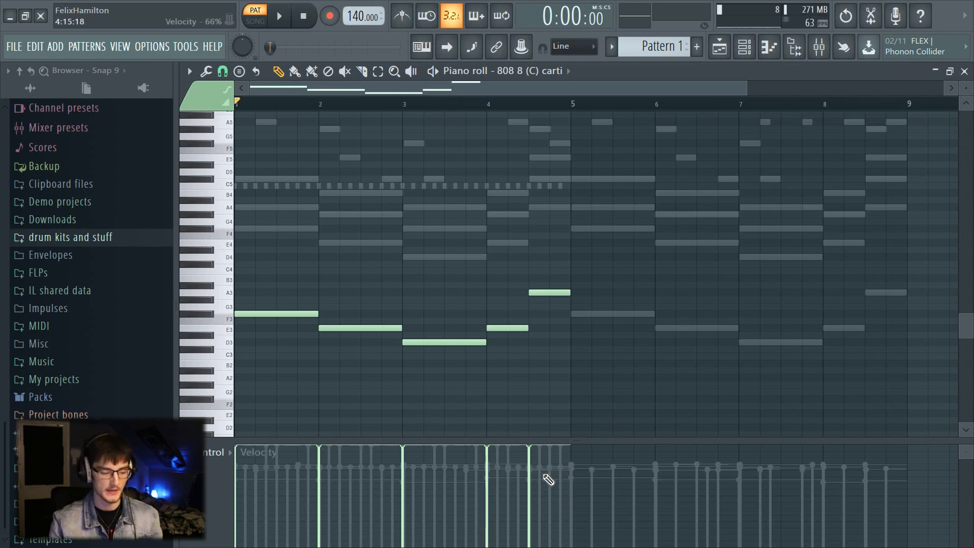
# Try lowering the velocities of all five 808 notes evenly, and undo the change.
pyautogui.moveTo(553, 463); pyautogui.dragTo(237, 466)
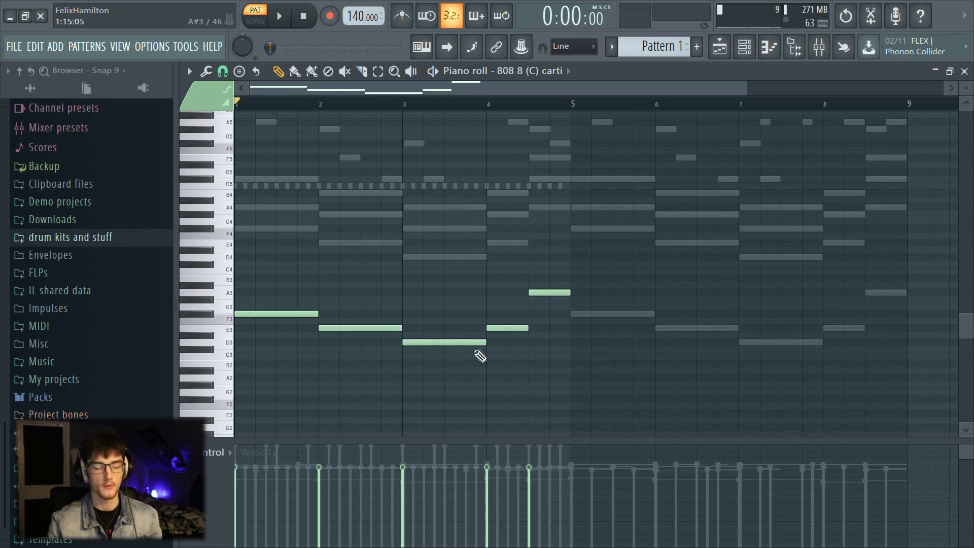
pyautogui.hotkey('ctrl', 'z')
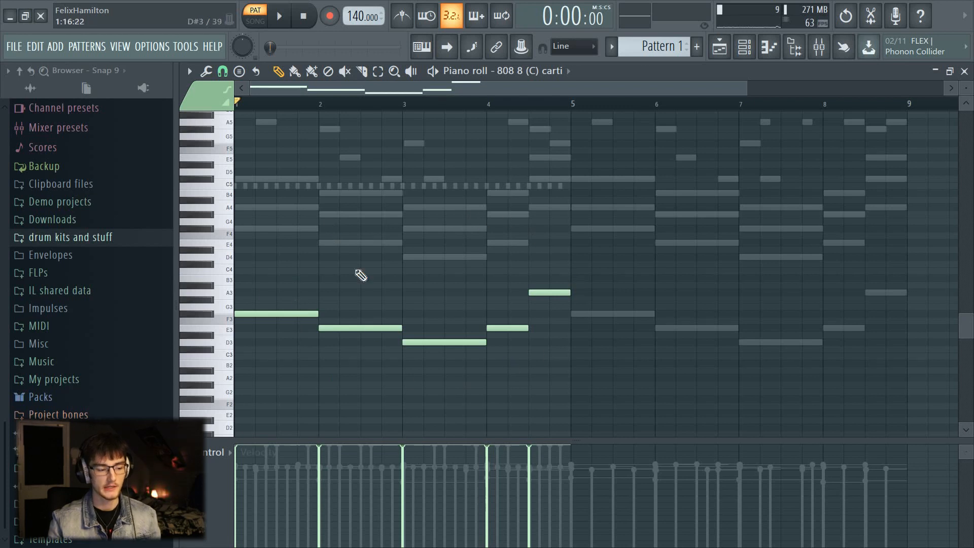
# Transpose the five 808 notes up two octaves and play the pattern to check how they sound.
pyautogui.scroll(1, 421, 386)
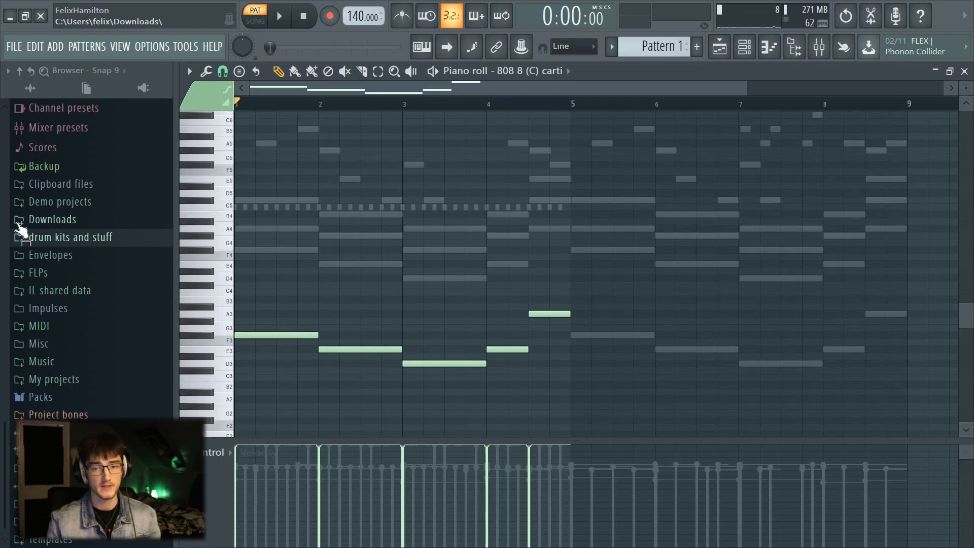
pyautogui.hotkey('ctrl', 'Up')
pyautogui.hotkey('ctrl', 'Up')
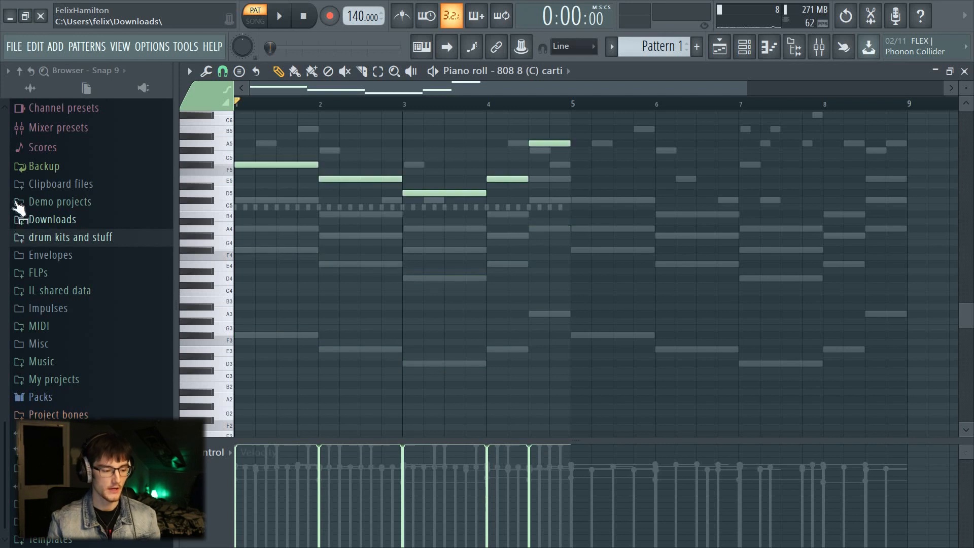
pyautogui.scroll(2, 435, 304)
pyautogui.press('space')
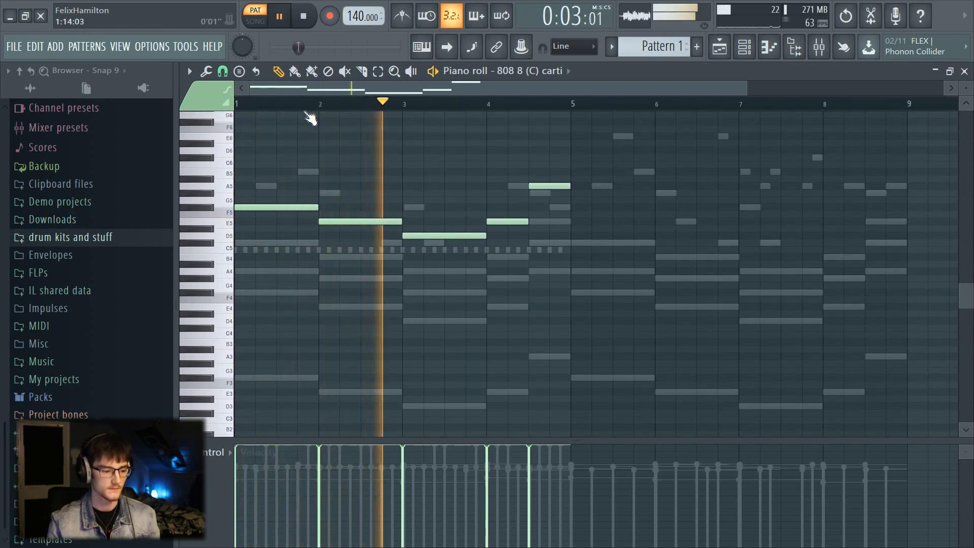
pyautogui.press('space')
# Copy all No Heart Kick notes into the 808 8 (C) carti piano roll alongside the long bass notes.
pyautogui.scroll(2, 319, 99)
pyautogui.moveTo(318, 93); pyautogui.dragTo(297, 94)
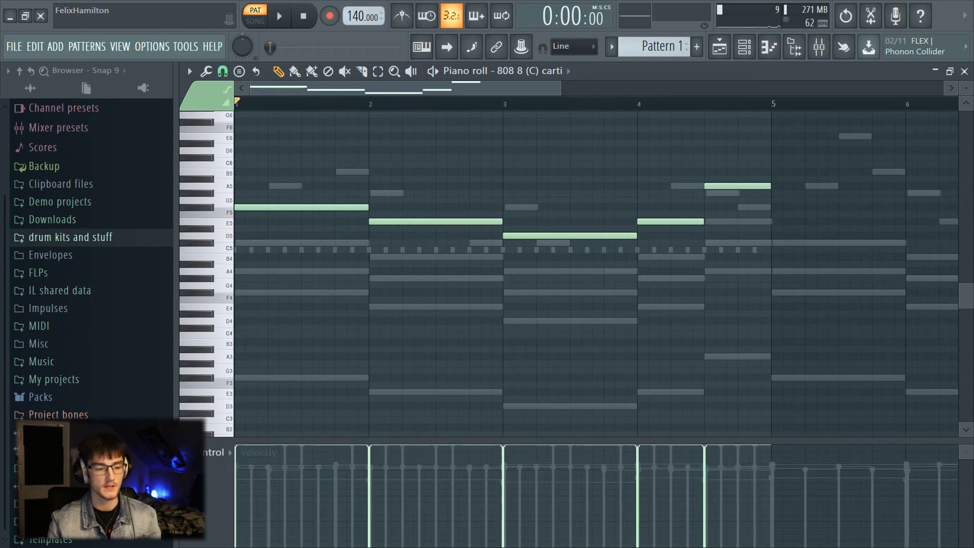
pyautogui.click(964, 71)
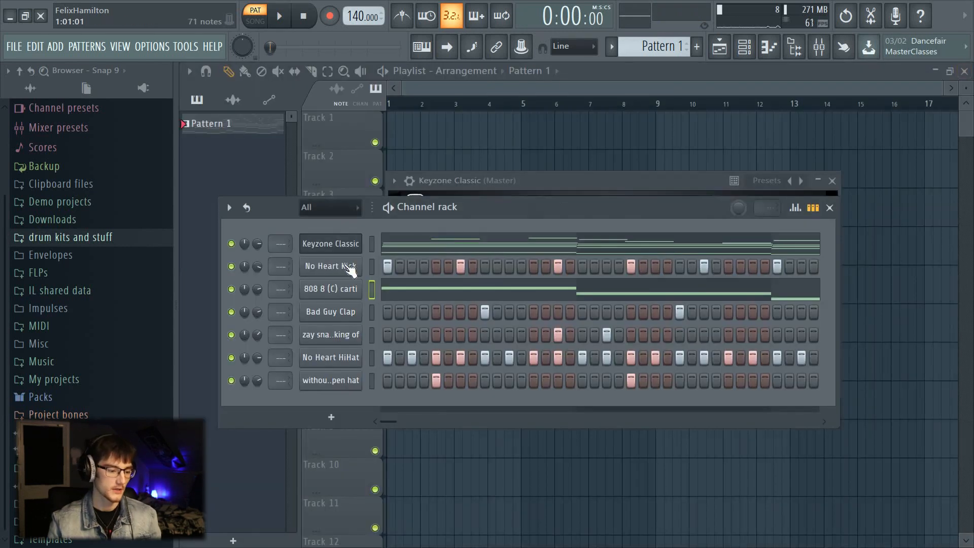
pyautogui.rightClick(349, 267)
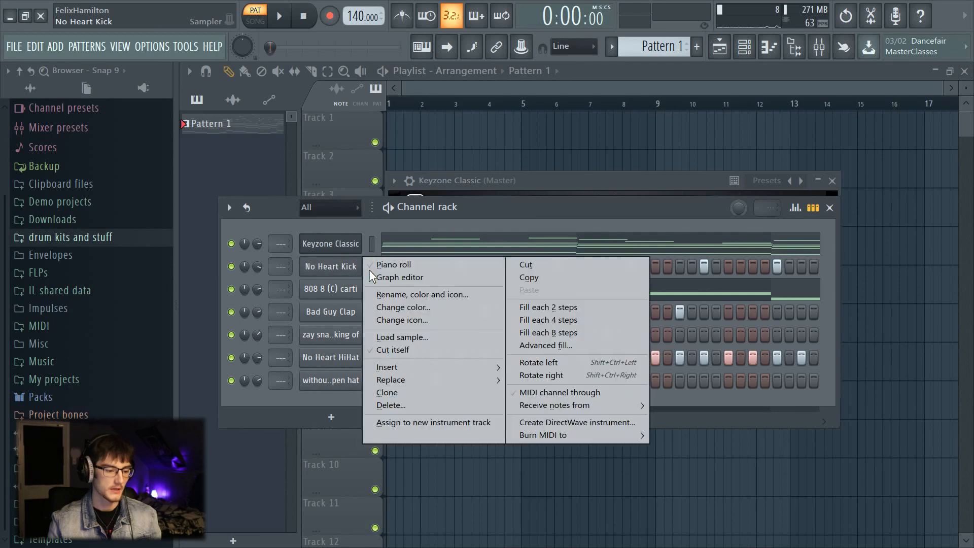
pyautogui.click(375, 264)
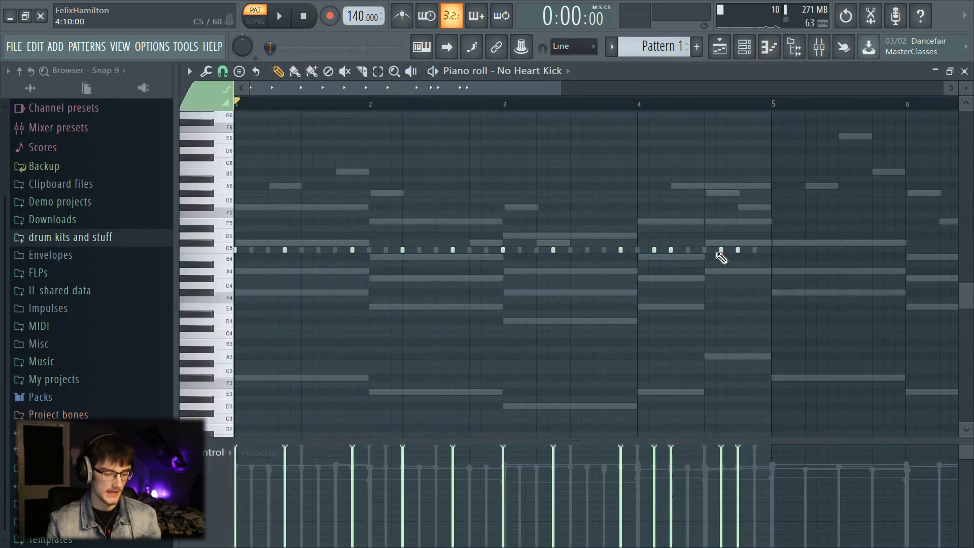
pyautogui.hotkey('ctrl', 'a')
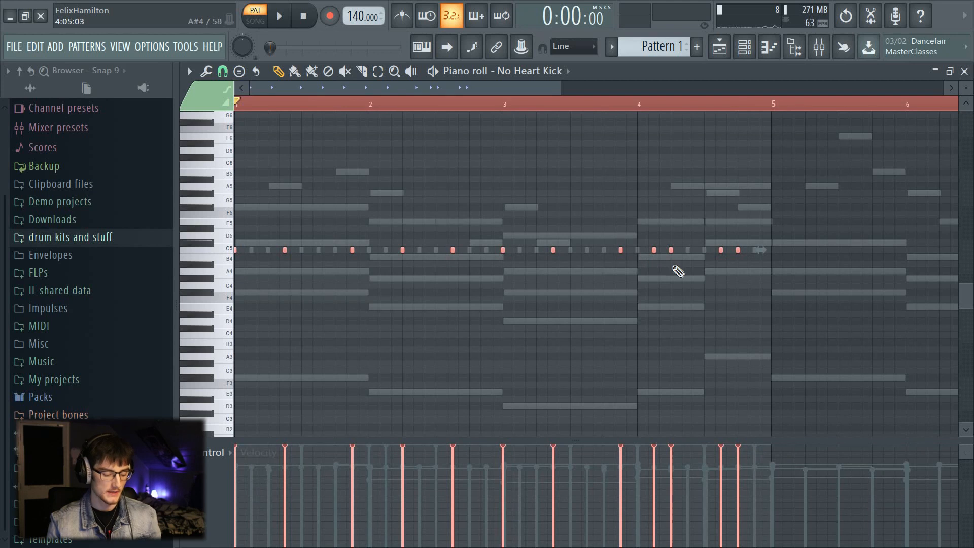
pyautogui.click(964, 71)
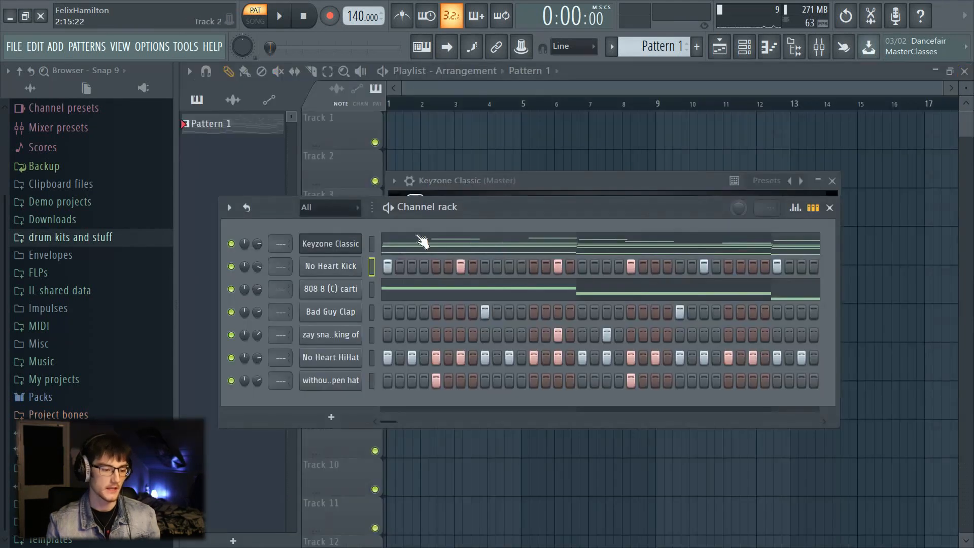
pyautogui.rightClick(353, 289)
pyautogui.click(378, 283)
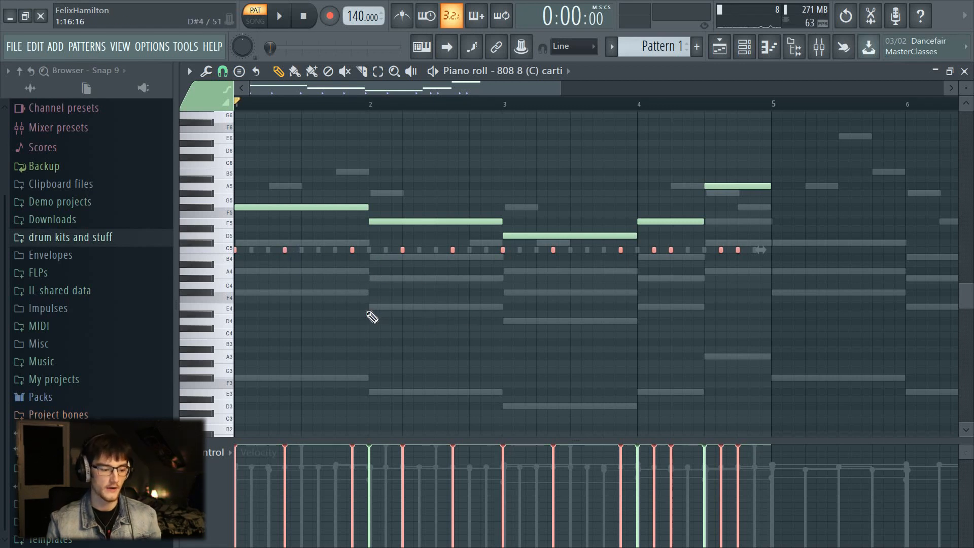
# Shorten the first F5 808 note to end at the second kick, and add F5 notes on the second and third kicks.
pyautogui.moveTo(361, 207); pyautogui.dragTo(278, 233)
pyautogui.scroll(4, 278, 109)
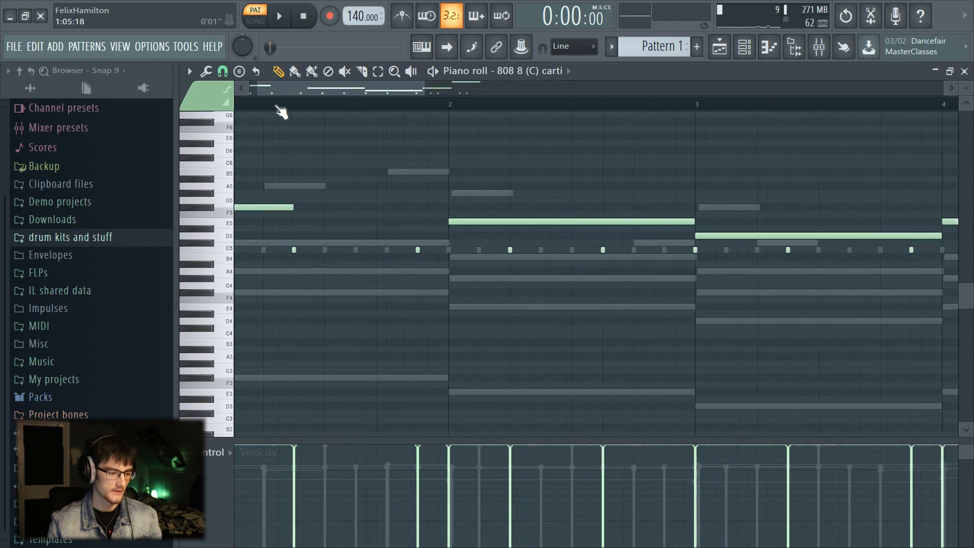
pyautogui.click(302, 214)
pyautogui.rightClick(301, 213)
pyautogui.click(297, 207)
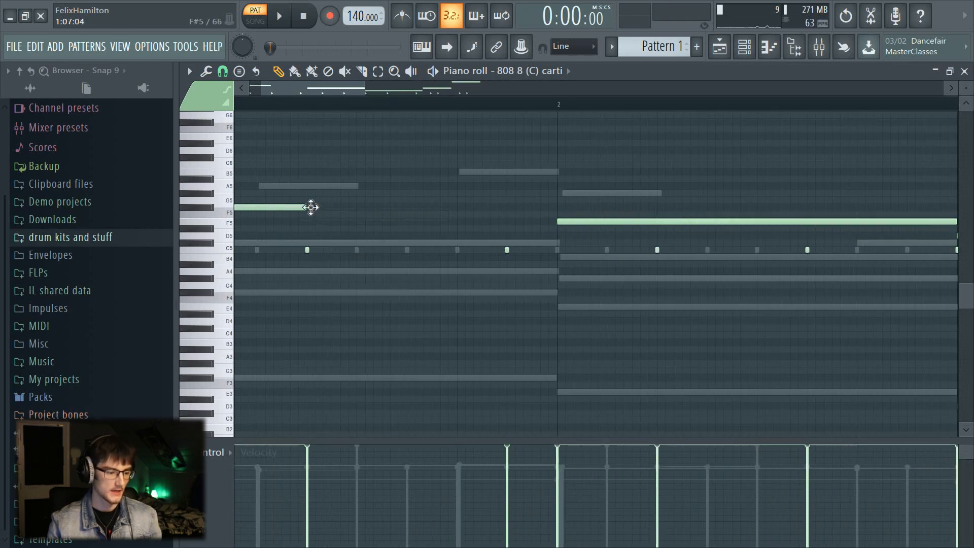
pyautogui.click(310, 207)
pyautogui.click(510, 207)
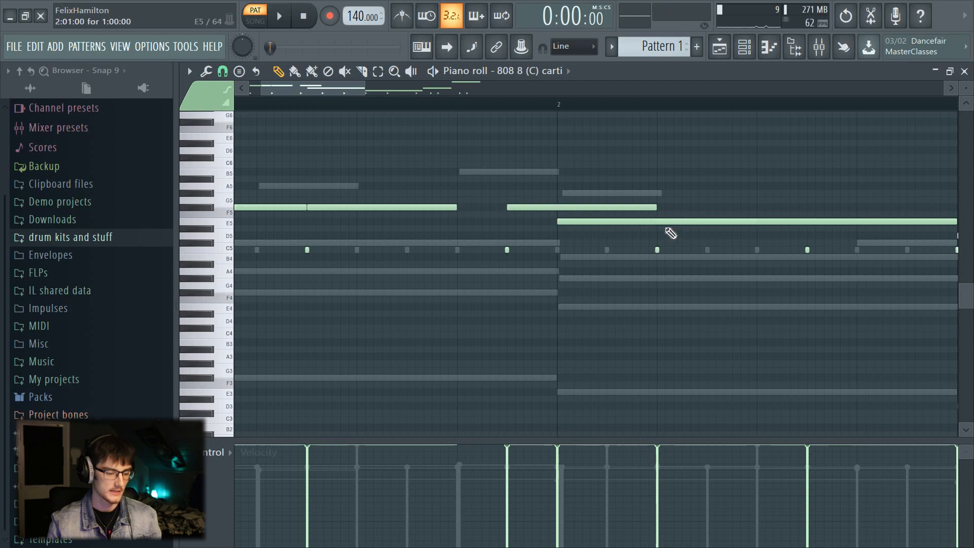
# Move the long E5 note in bar 2 to start on the fourth kick, and add another E5 note on the following kick.
pyautogui.moveTo(587, 219); pyautogui.dragTo(683, 220)
pyautogui.moveTo(305, 91); pyautogui.dragTo(349, 109)
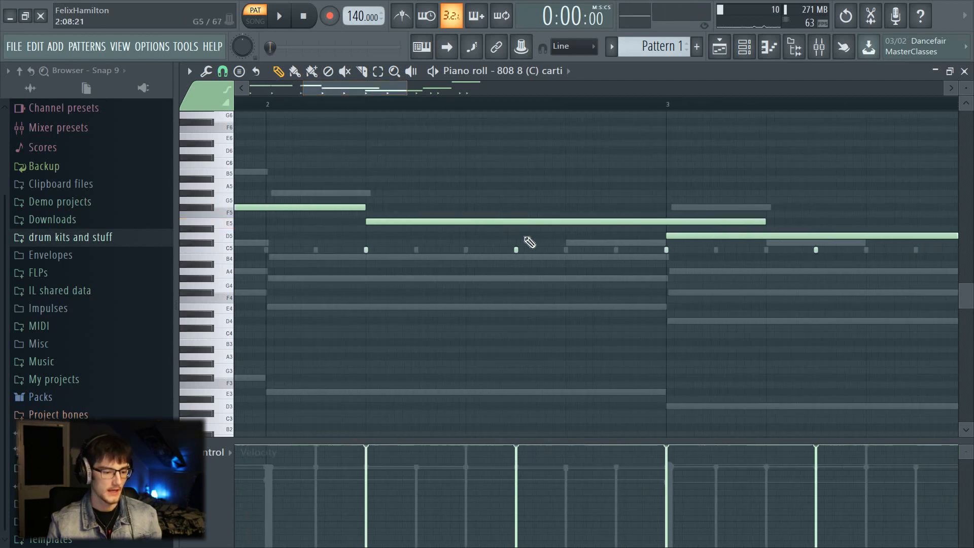
pyautogui.moveTo(522, 211); pyautogui.dragTo(540, 221)
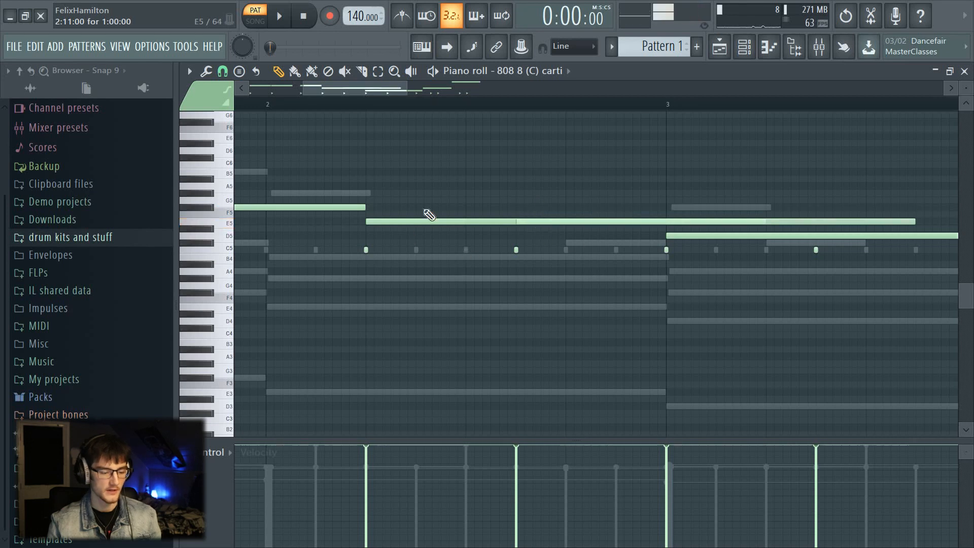
pyautogui.moveTo(376, 92); pyautogui.dragTo(422, 93)
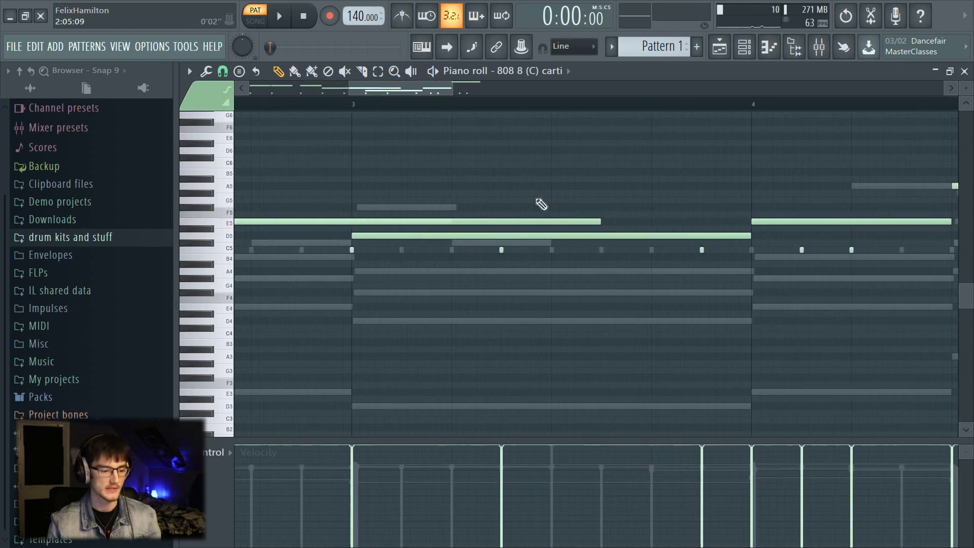
# Place D5, E5 and A5 808 notes on the remaining kicks in bars 3 and 4.
pyautogui.click(384, 186)
pyautogui.rightClick(402, 186)
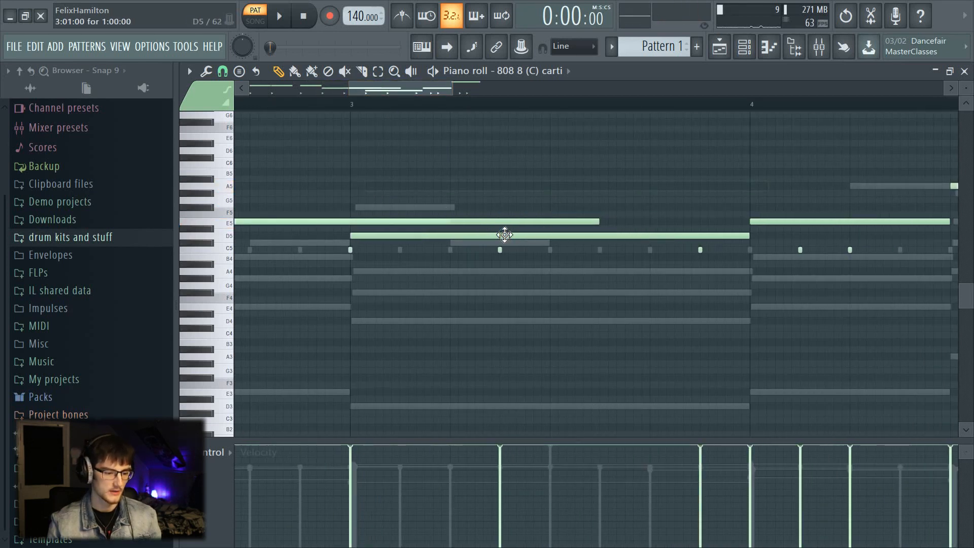
pyautogui.moveTo(500, 199); pyautogui.dragTo(500, 236)
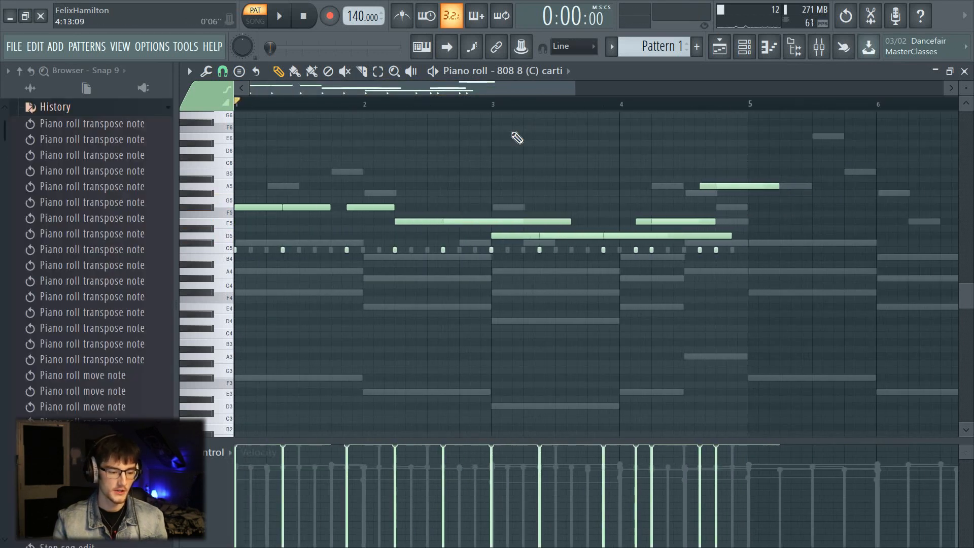
# Delete the copied C5 kick notes and make the 808 notes legato so each ends where the next begins.
pyautogui.moveTo(704, 252)
pyautogui.mouseDown()
pyautogui.moveTo(302, 249)
pyautogui.moveTo(540, 249)
pyautogui.mouseUp()
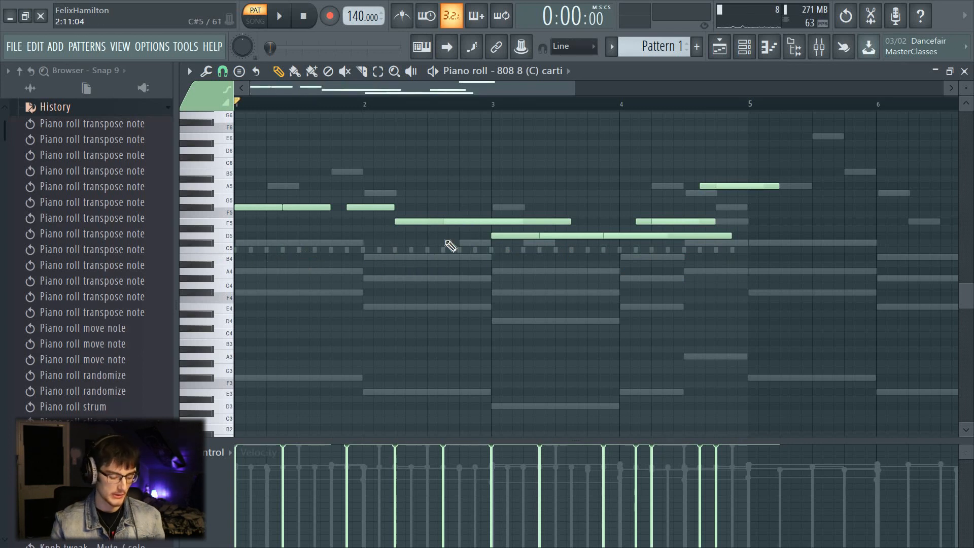
pyautogui.hotkey('ctrl', 'l')
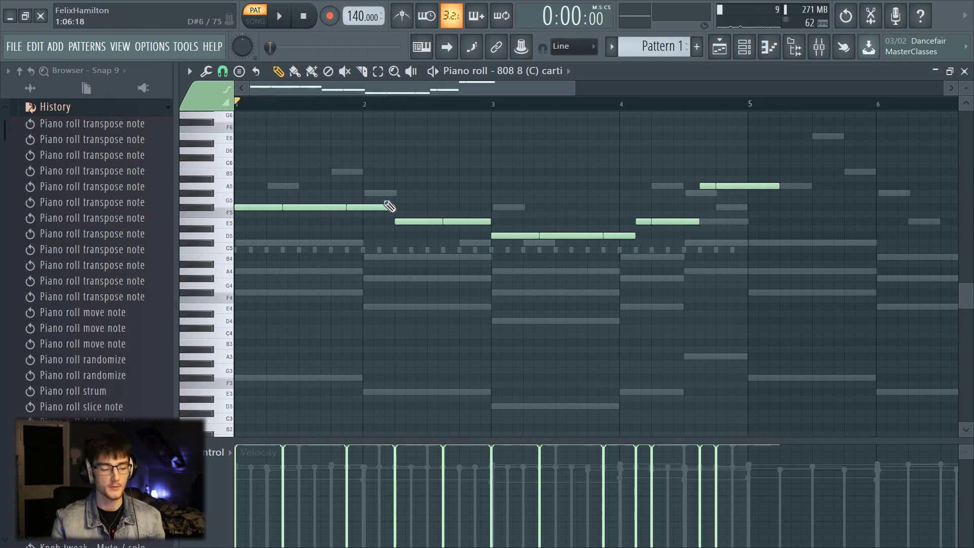
# Shorten the last A5 808 note to end at bar 5 and play the whole pattern.
pyautogui.scroll(2, 733, 117)
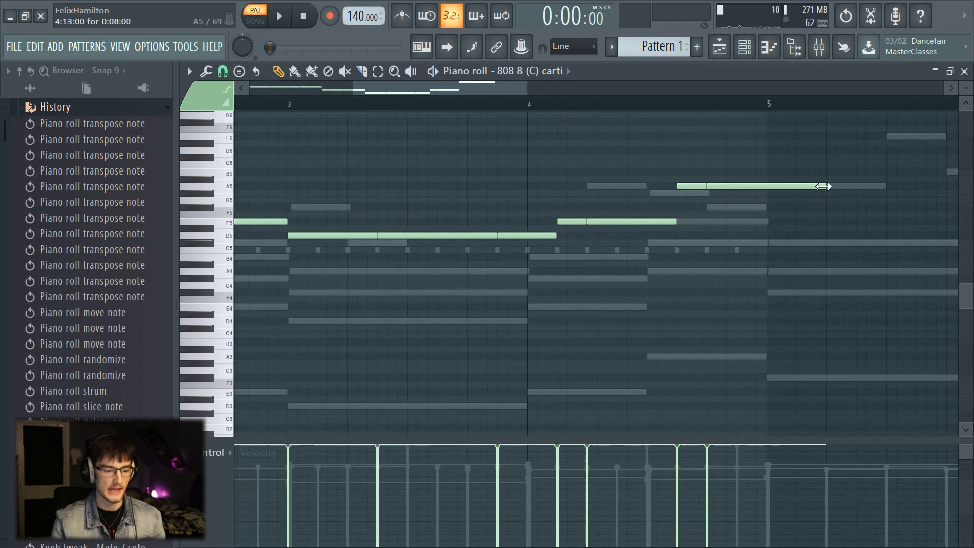
pyautogui.moveTo(823, 187); pyautogui.dragTo(767, 186)
pyautogui.scroll(-3, 529, 108)
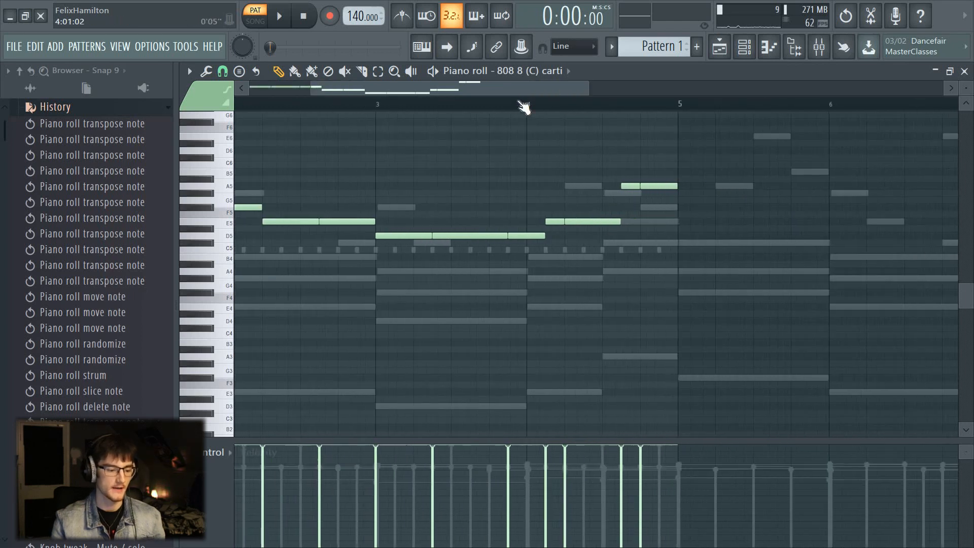
pyautogui.hscroll(-3, 223, 239)
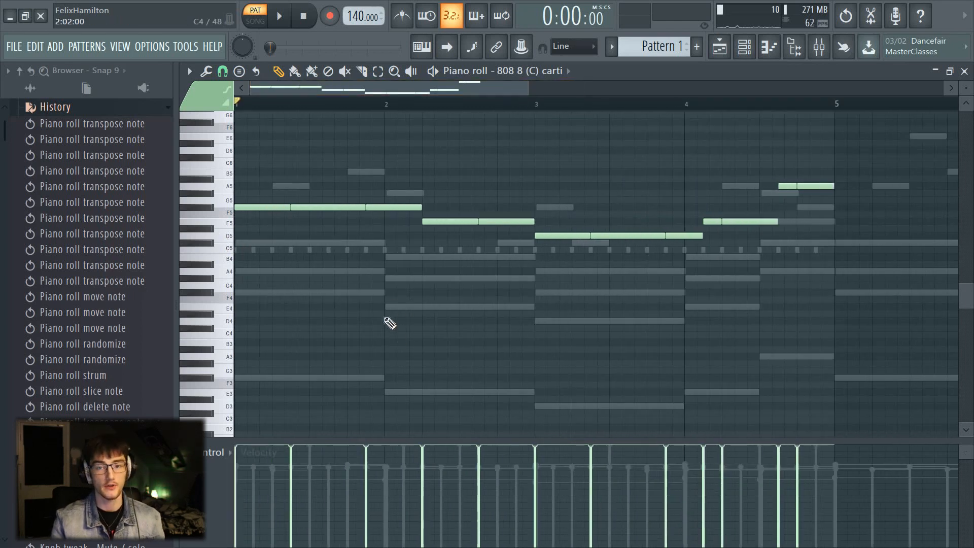
pyautogui.press('space')
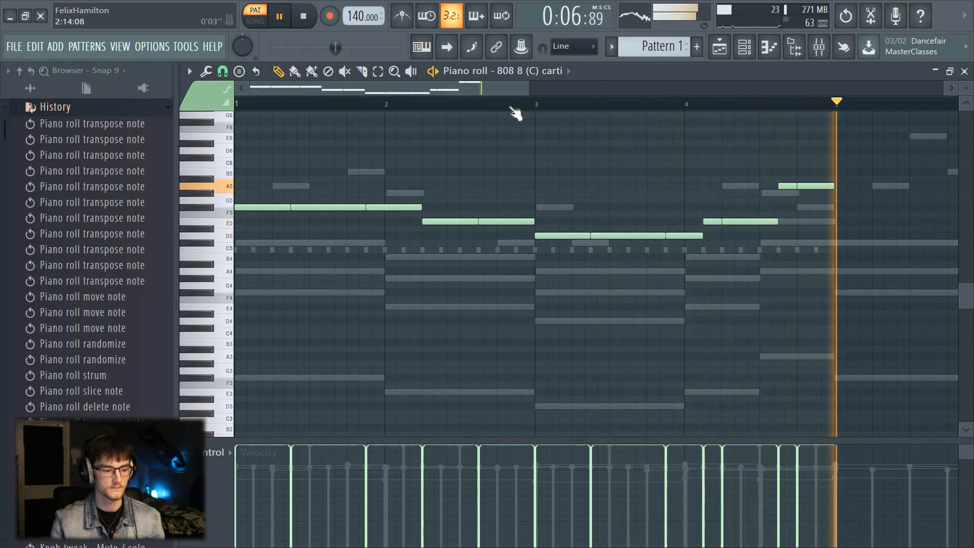
pyautogui.press('space')
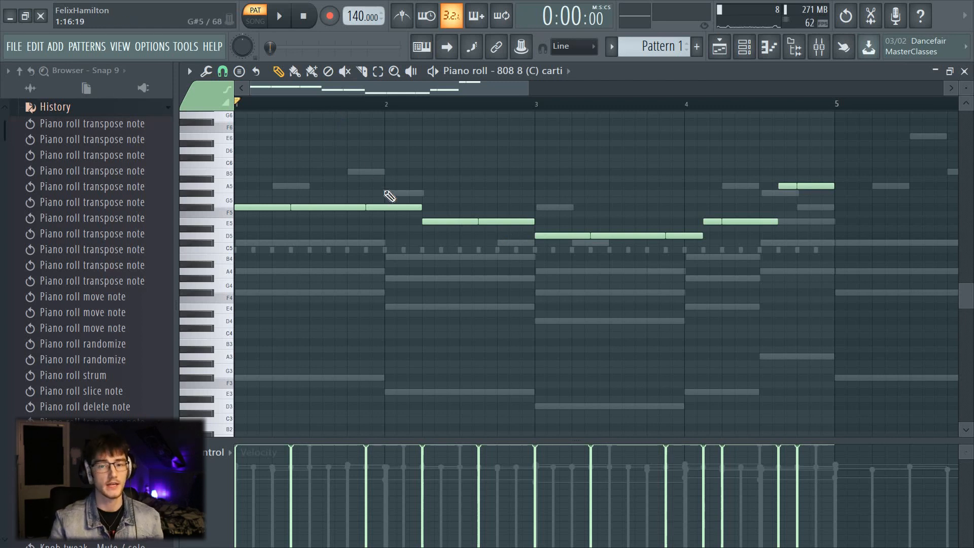
# Replace the end of the third F5 note in bar 2 with a short E5 note leading into the next E5, and play it back.
pyautogui.scroll(3, 384, 109)
pyautogui.moveTo(486, 207); pyautogui.dragTo(444, 214)
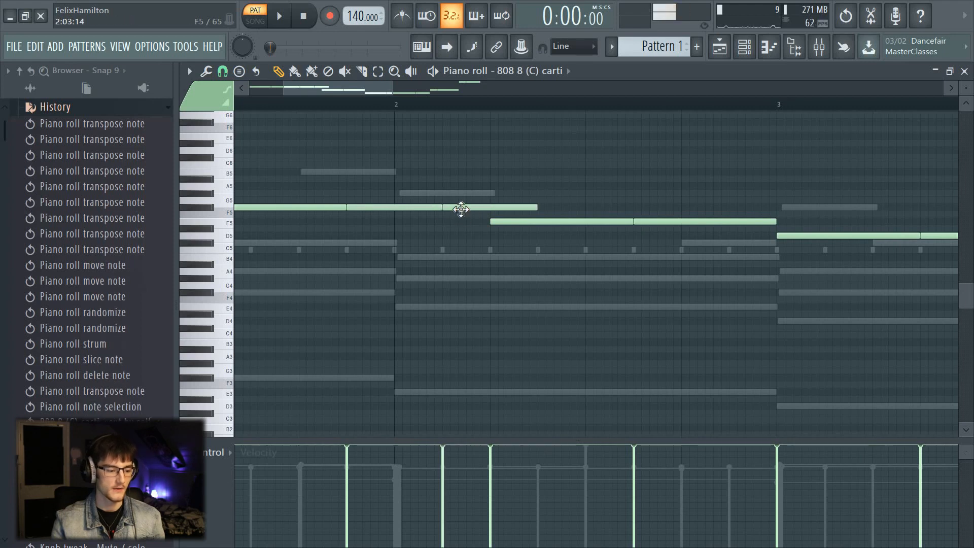
pyautogui.click(461, 223)
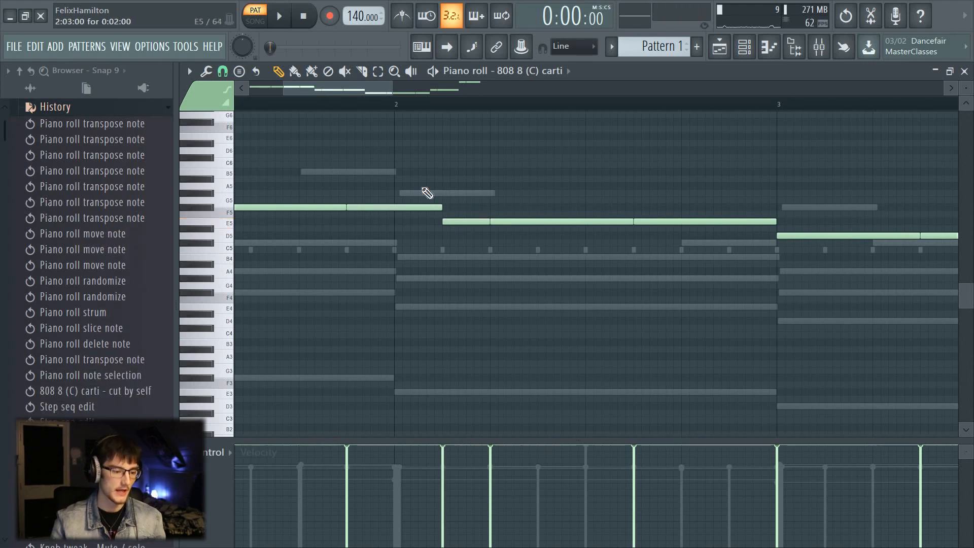
pyautogui.scroll(-3, 394, 120)
pyautogui.scroll(-4, 388, 109)
pyautogui.scroll(3, 424, 234)
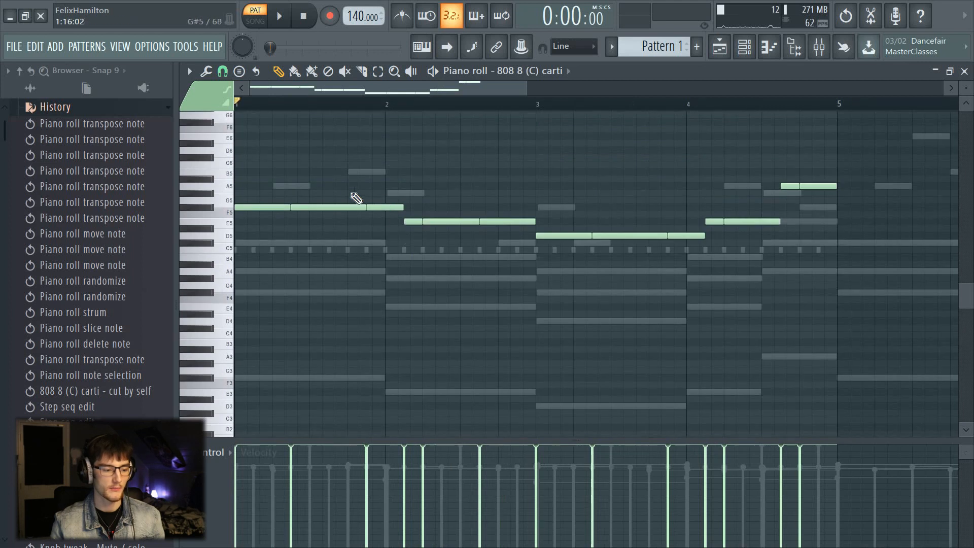
pyautogui.press('space')
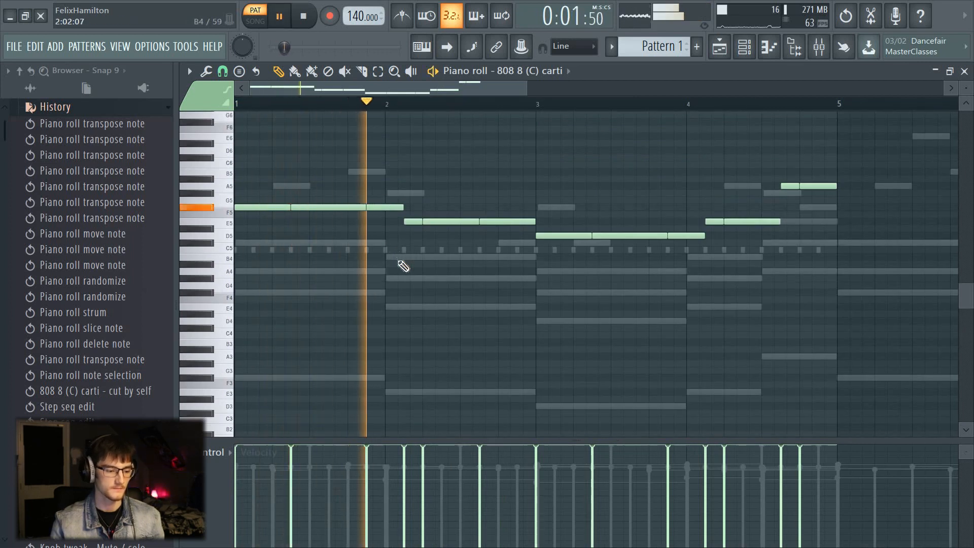
pyautogui.press('space')
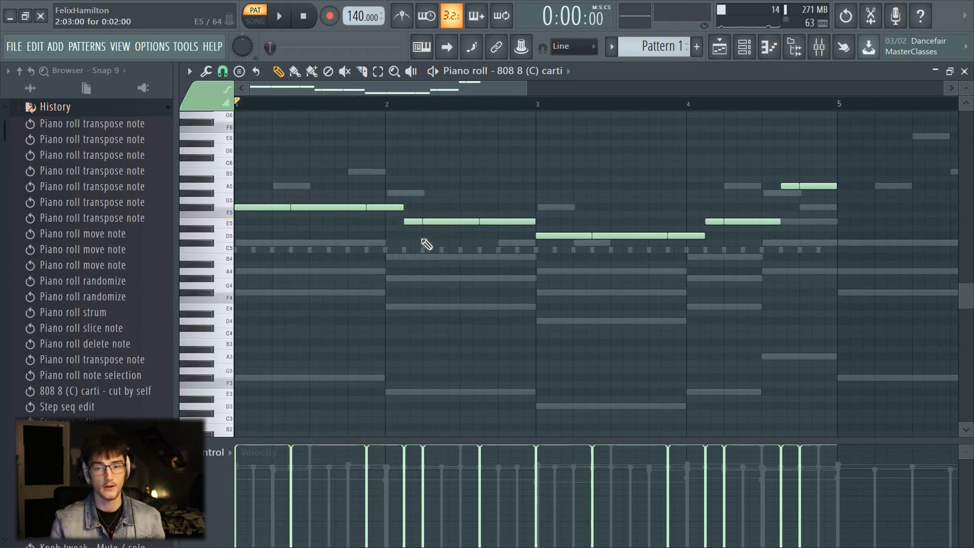
# Cut the notes of every channel from No Heart Kick through the open hat out of Pattern 1 and paste them into Pattern 2.
pyautogui.moveTo(395, 91); pyautogui.dragTo(428, 92)
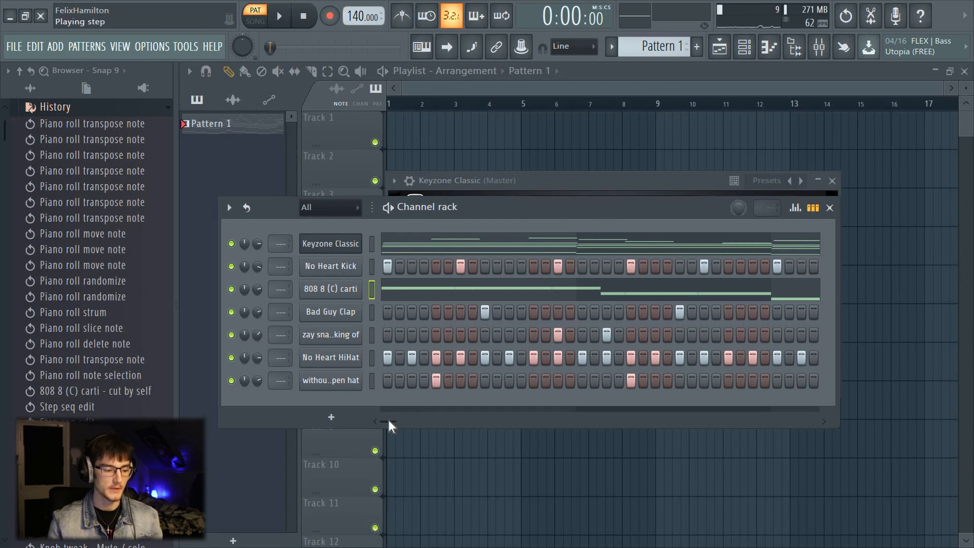
pyautogui.moveTo(389, 420)
pyautogui.mouseDown()
pyautogui.moveTo(416, 422)
pyautogui.moveTo(387, 422)
pyautogui.mouseUp()
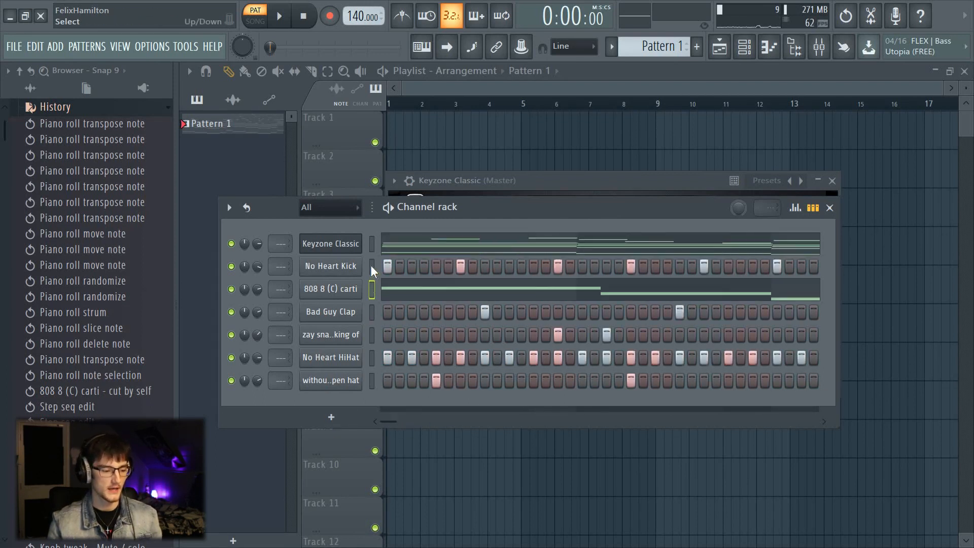
pyautogui.moveTo(371, 267); pyautogui.dragTo(378, 384)
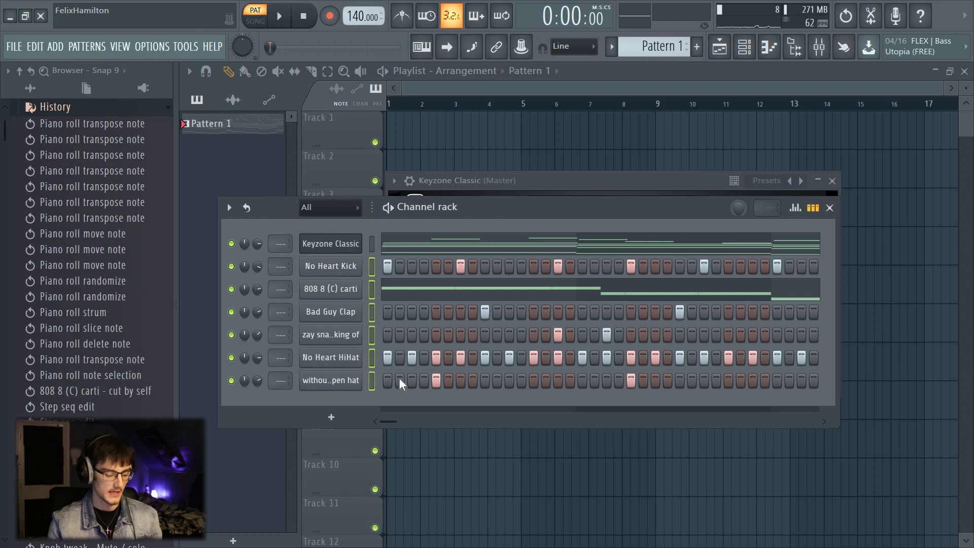
pyautogui.hotkey('ctrl', 'x')
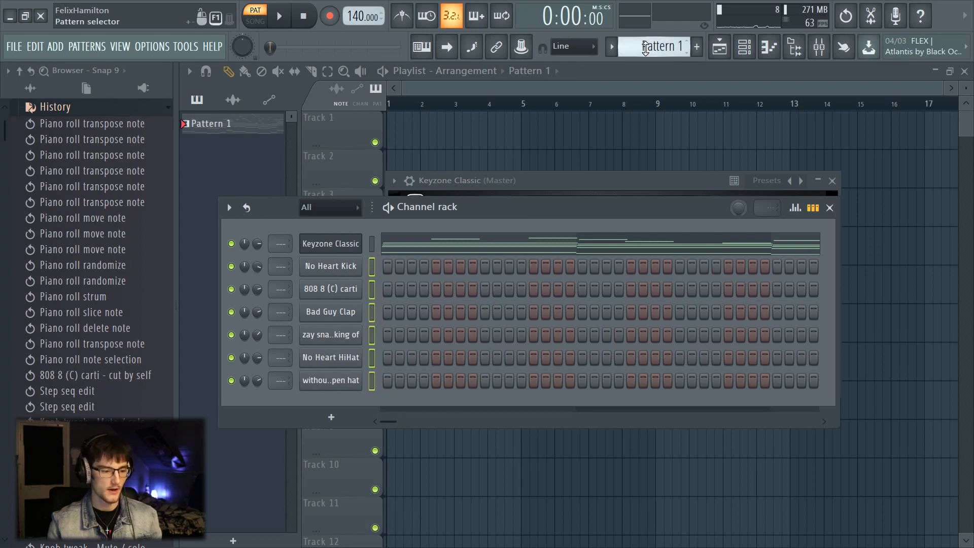
pyautogui.scroll(1, 680, 47)
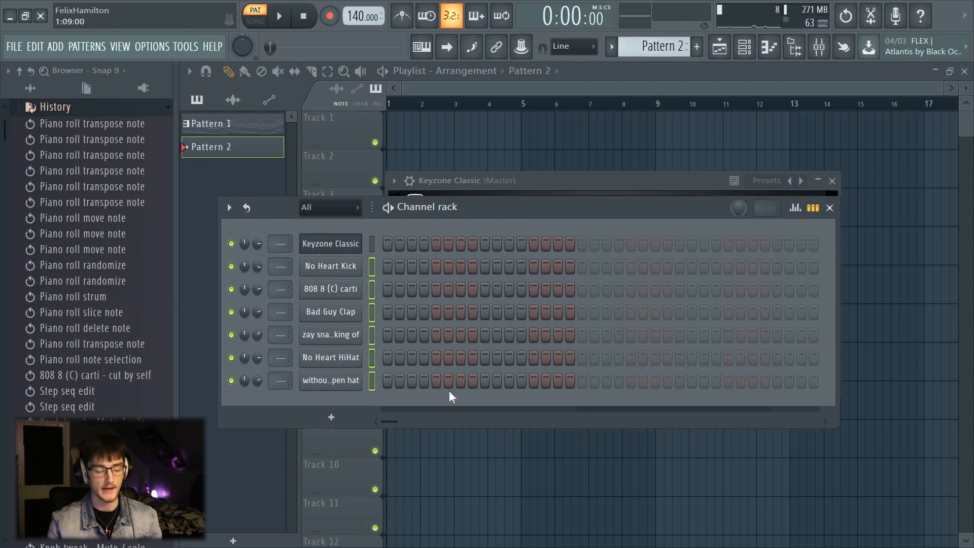
pyautogui.hotkey('ctrl', 'v')
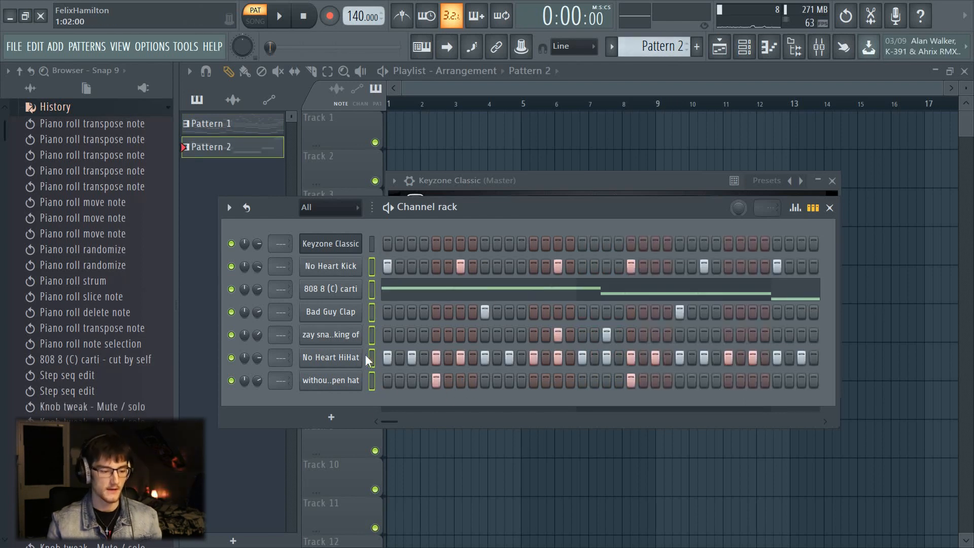
# Place Pattern 1 at bar 1 on Track 1 and Pattern 2 at bars 1 and 5 on Track 2, and play them in song mode.
pyautogui.click(218, 126)
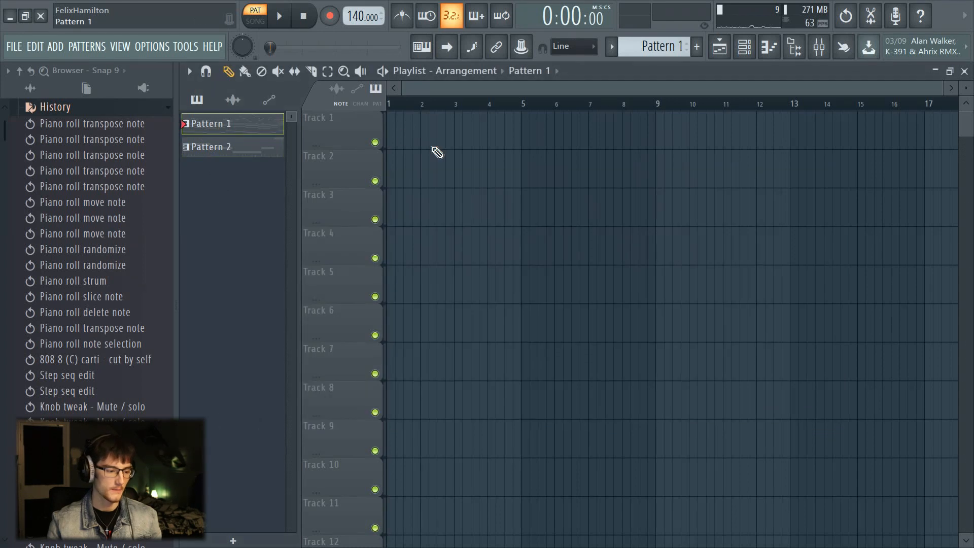
pyautogui.click(727, 51)
pyautogui.click(215, 133)
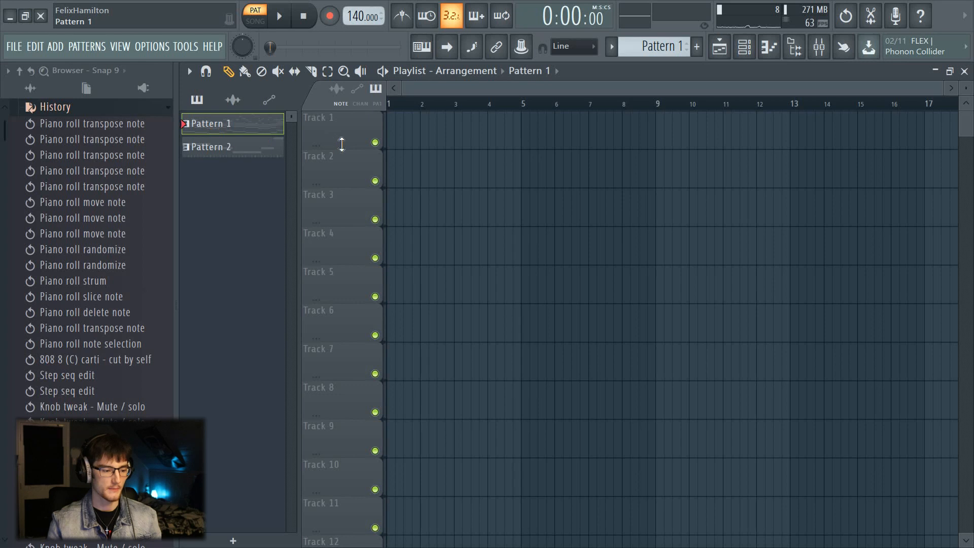
pyautogui.click(391, 138)
pyautogui.click(233, 151)
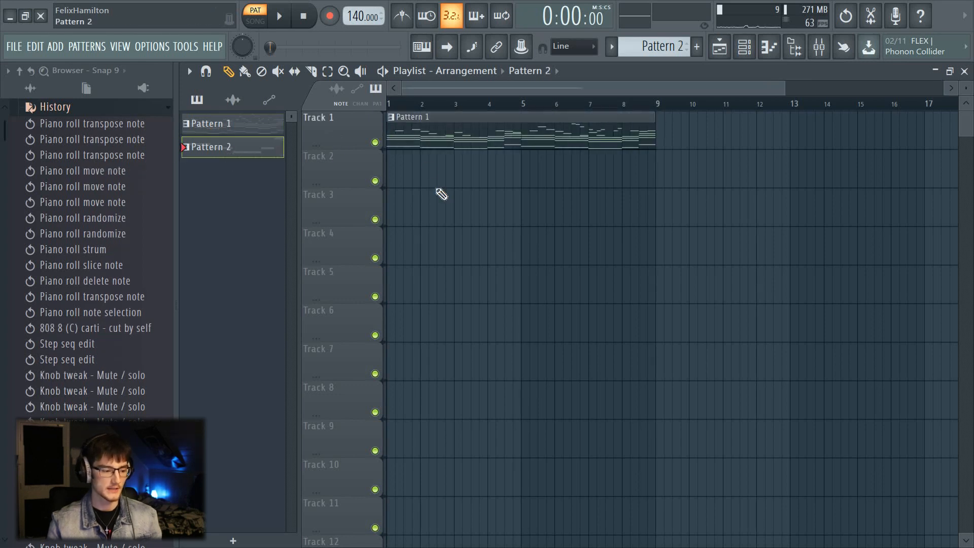
pyautogui.click(407, 171)
pyautogui.click(527, 175)
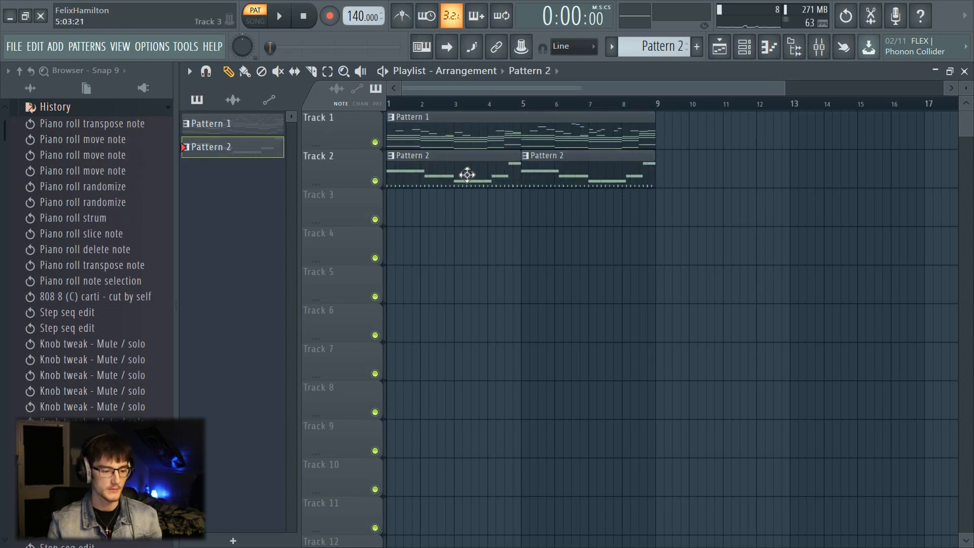
pyautogui.press('l')
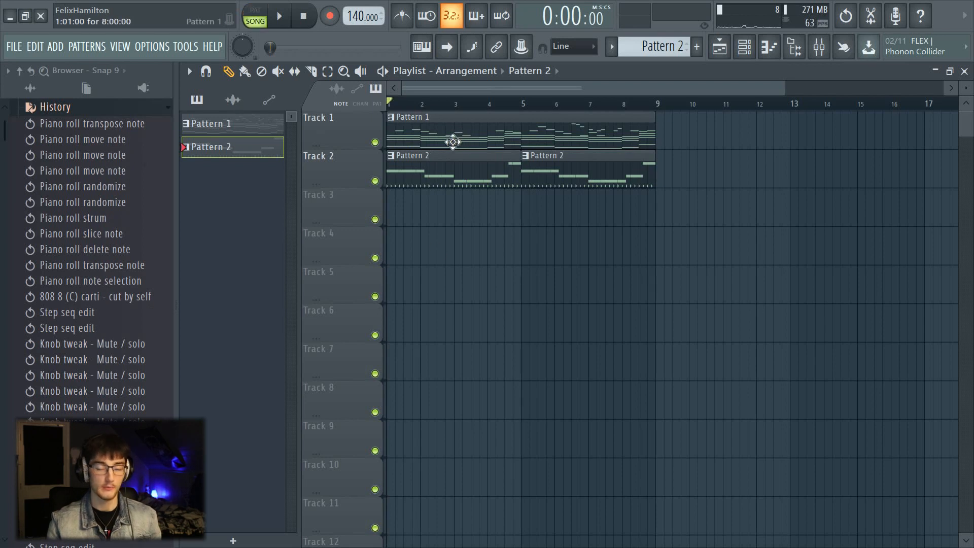
pyautogui.press('space')
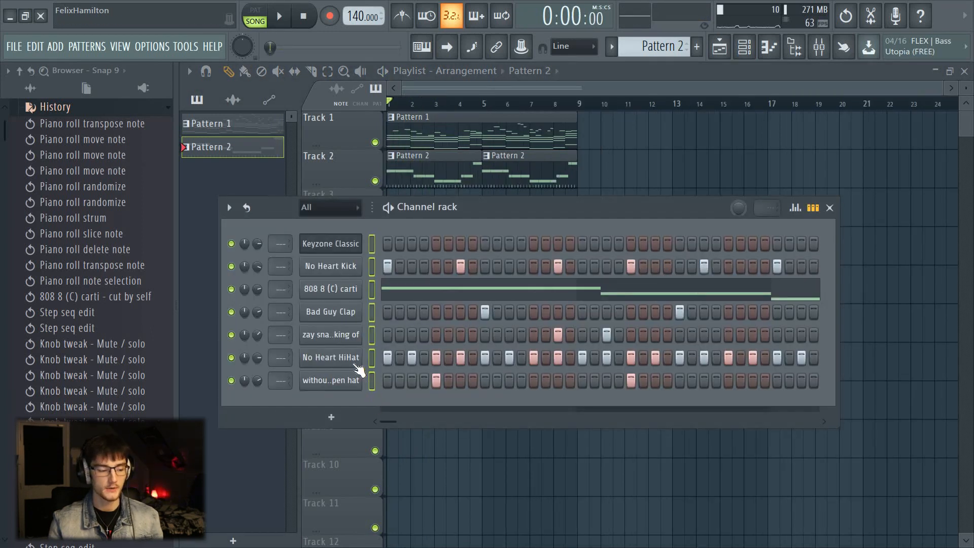
# Open the No Heart HiHat piano roll in Pattern 2 and set its grid snap to Step.
pyautogui.rightClick(372, 355)
pyautogui.click(388, 356)
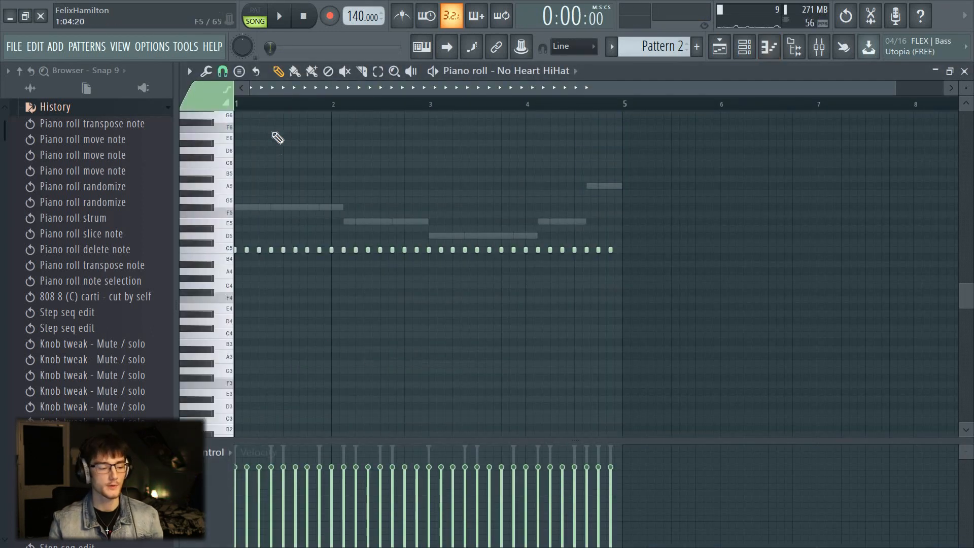
pyautogui.scroll(10, 266, 112)
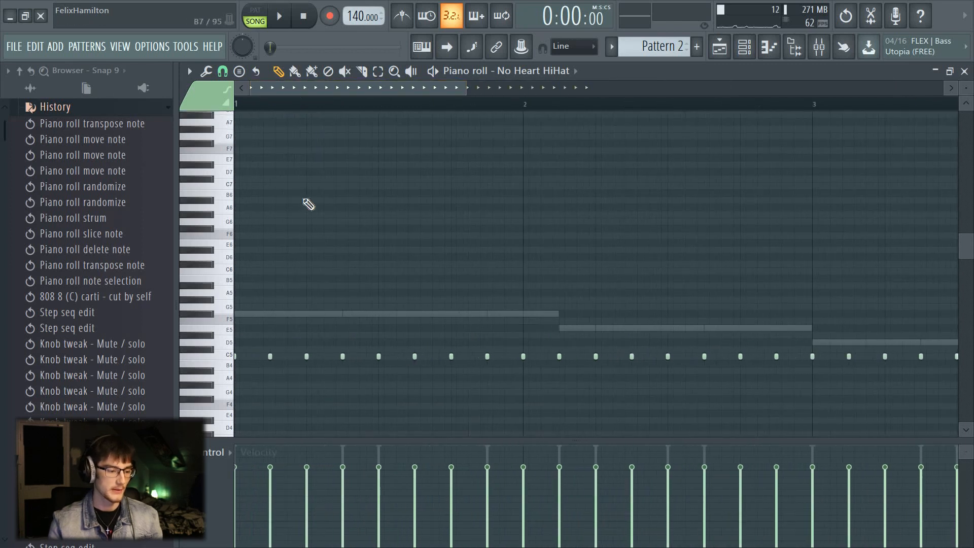
pyautogui.scroll(-4, 301, 196)
pyautogui.scroll(2, 258, 89)
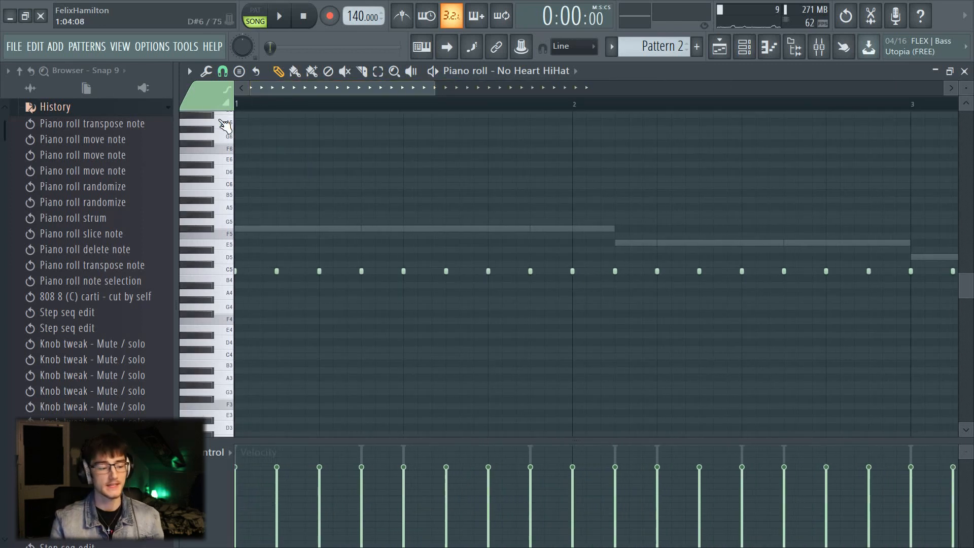
pyautogui.click(223, 74)
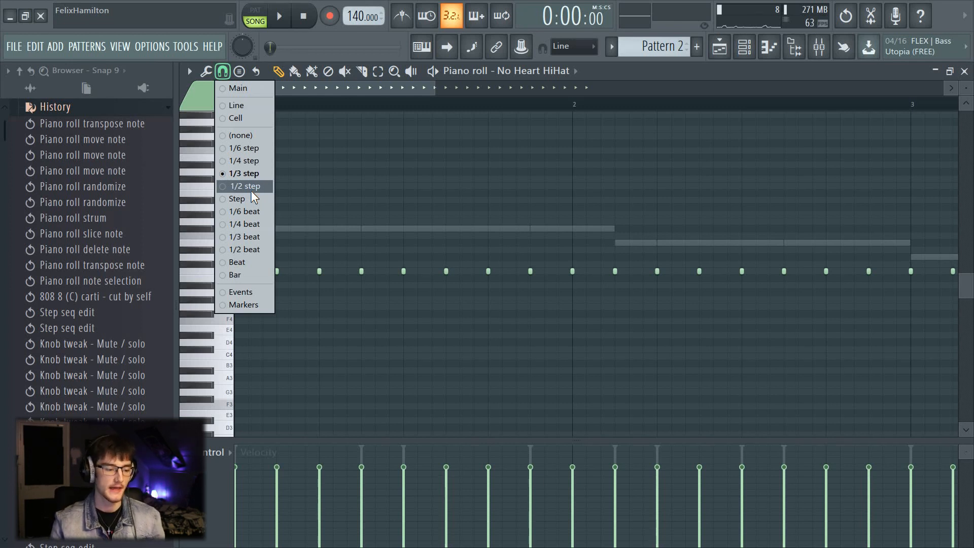
pyautogui.click(243, 198)
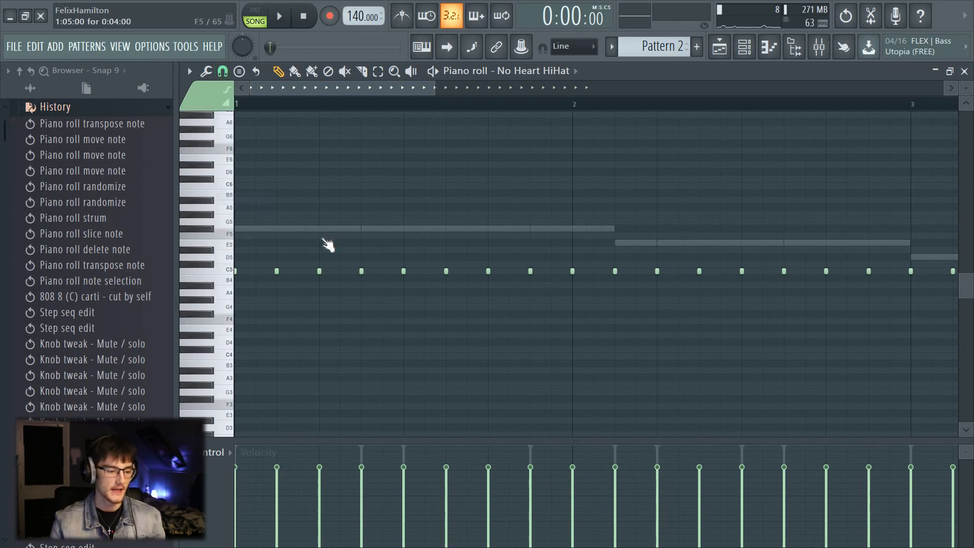
# Try out three F5 hi-hat notes one step apart in bar 1 and delete them.
pyautogui.click(322, 238)
pyautogui.rightClick(324, 239)
pyautogui.click(319, 272)
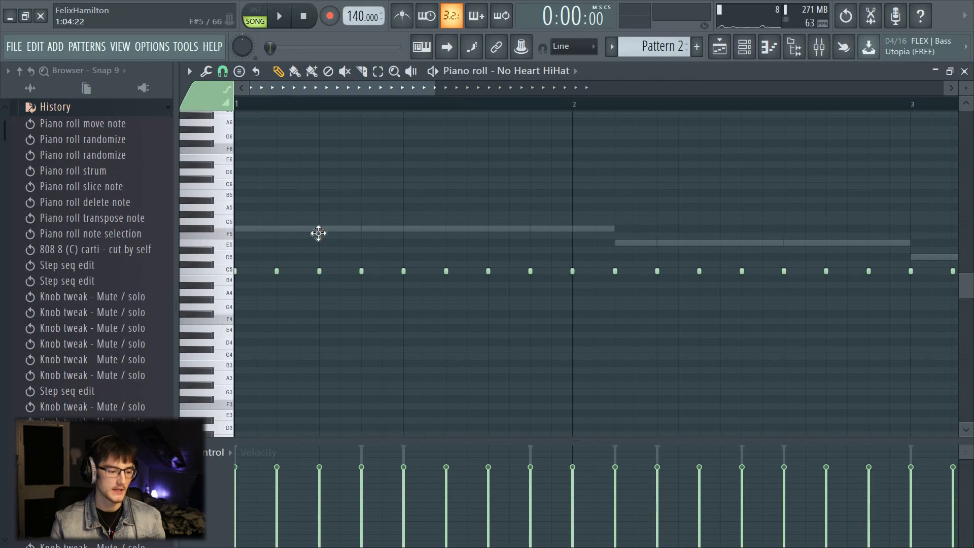
pyautogui.click(319, 235)
pyautogui.click(340, 235)
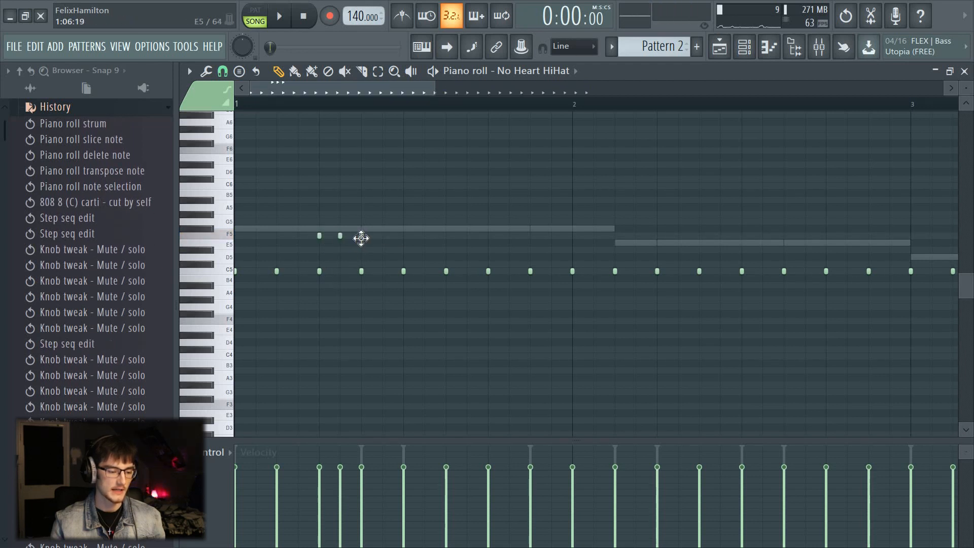
pyautogui.click(361, 237)
pyautogui.moveTo(352, 246); pyautogui.dragTo(358, 235)
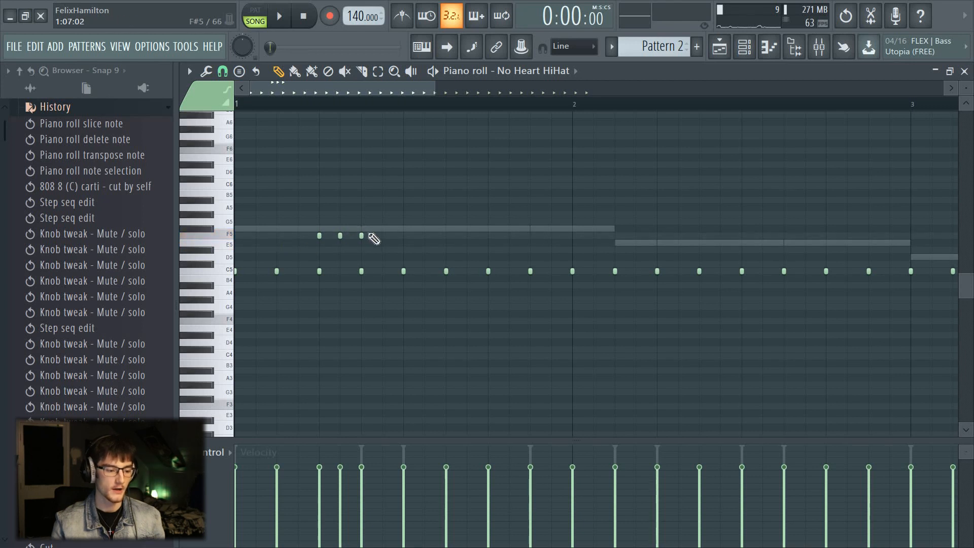
pyautogui.rightClick(337, 246)
# Set the grid snap to 1/3 step and add seven consecutive F#5 hi-hat notes from beat 2 to beat 2.5 of bar 1.
pyautogui.click(223, 72)
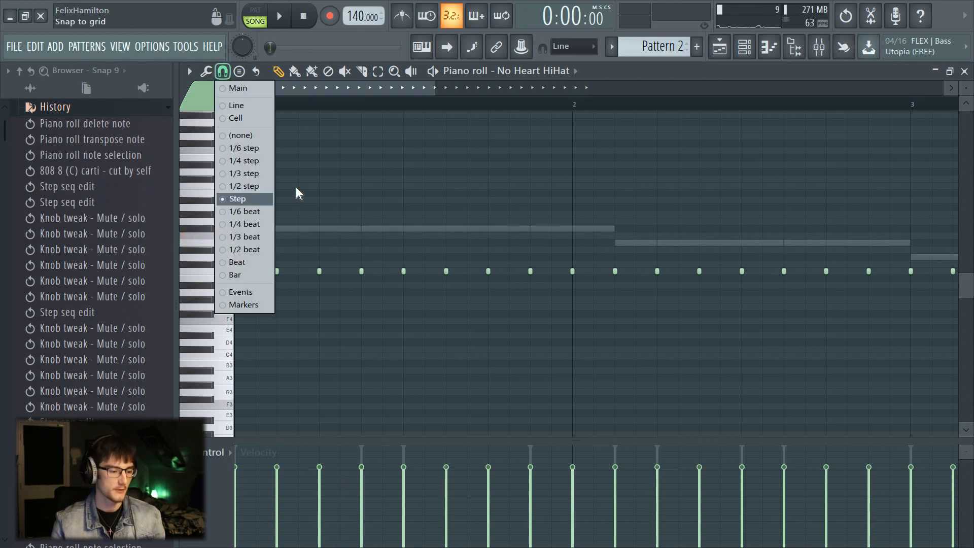
pyautogui.click(248, 174)
pyautogui.click(325, 231)
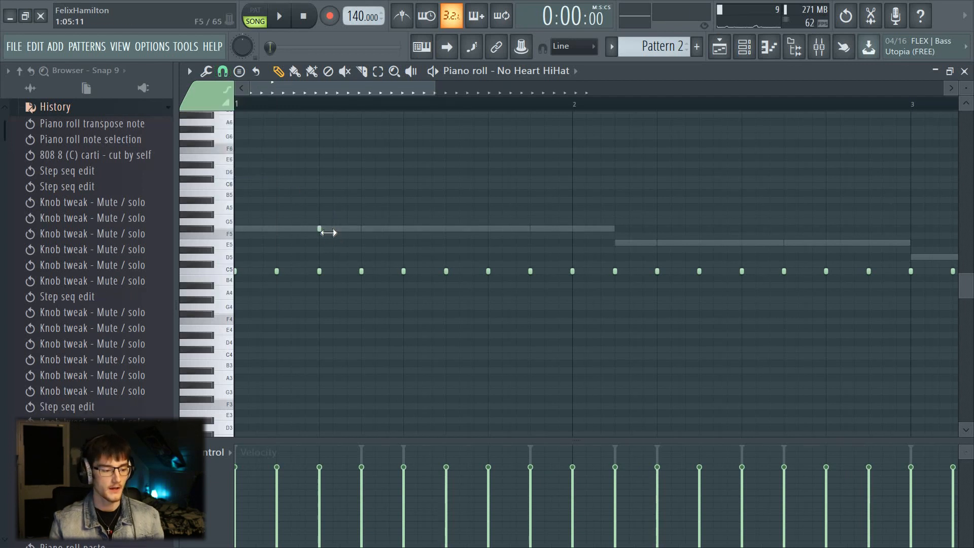
pyautogui.click(327, 236)
pyautogui.moveTo(328, 237)
pyautogui.mouseDown()
pyautogui.moveTo(322, 219)
pyautogui.moveTo(333, 230)
pyautogui.mouseUp()
pyautogui.click(333, 230)
pyautogui.click(341, 230)
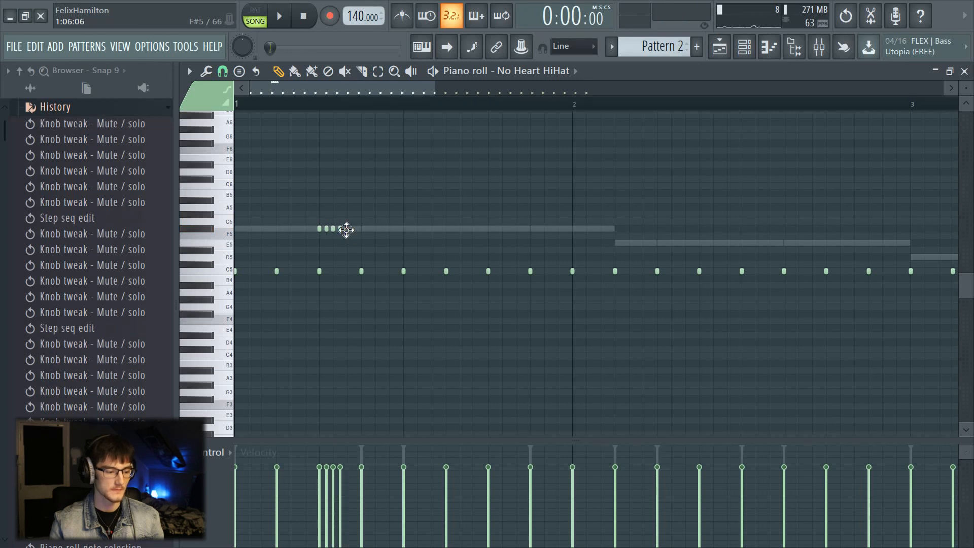
pyautogui.click(347, 230)
pyautogui.click(355, 230)
# Move the seven-note hi-hat roll down to F4, lower its velocities in a rising ramp and play it.
pyautogui.moveTo(376, 213); pyautogui.dragTo(344, 316)
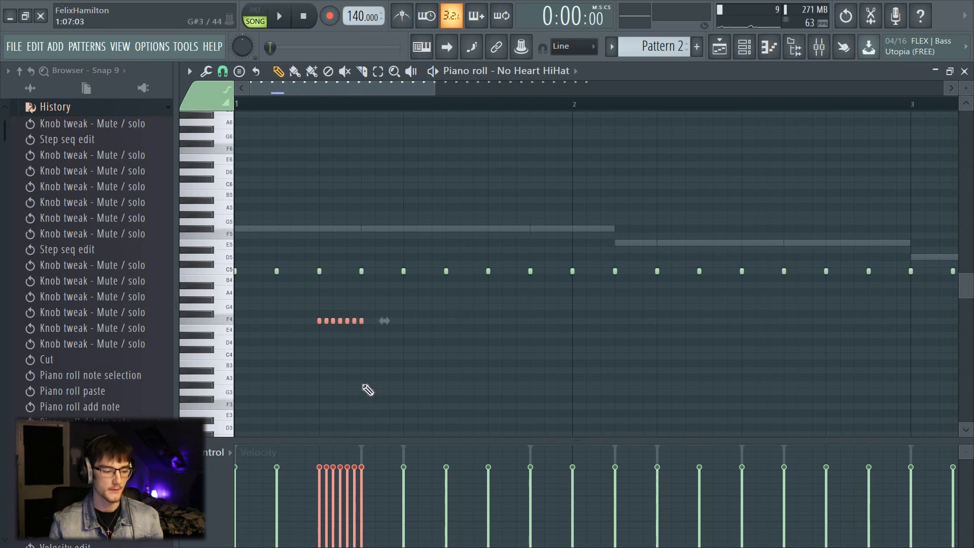
pyautogui.press('space')
pyautogui.press('space')
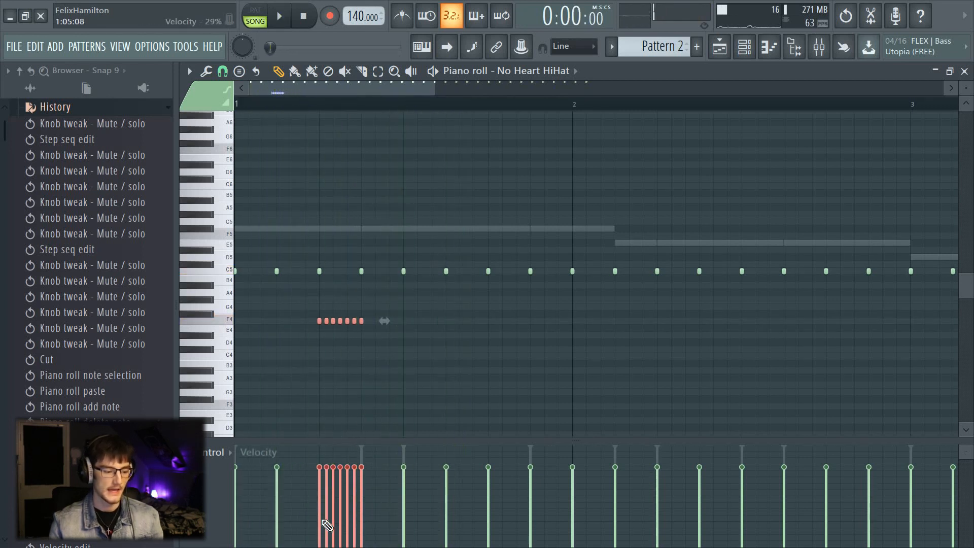
pyautogui.moveTo(317, 512)
pyautogui.mouseDown()
pyautogui.moveTo(362, 479)
pyautogui.moveTo(355, 496)
pyautogui.moveTo(366, 496)
pyautogui.mouseUp()
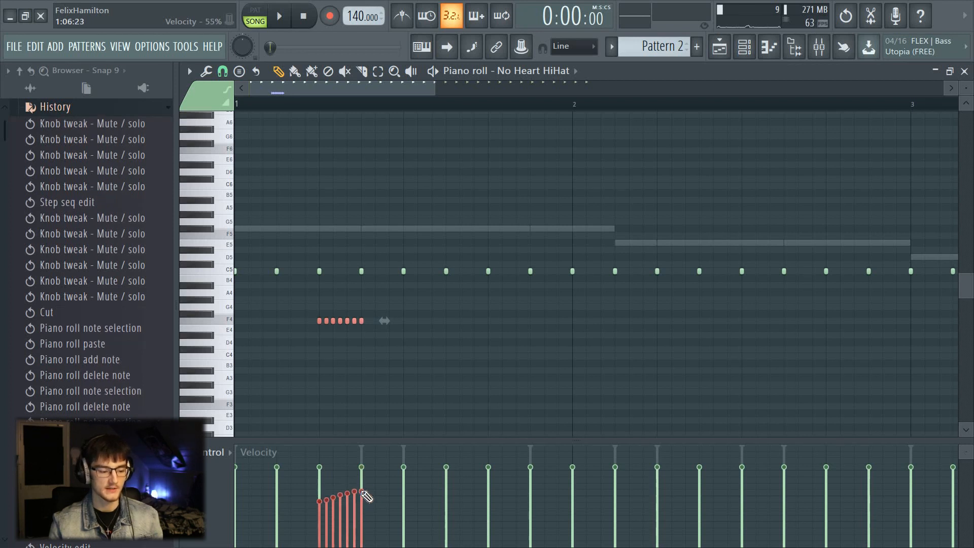
pyautogui.press('space')
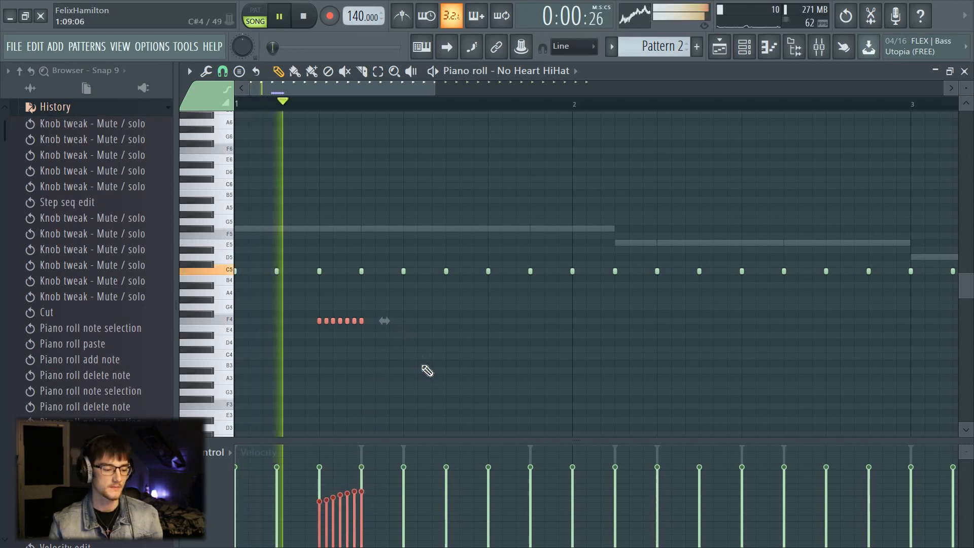
pyautogui.press('space')
# Thin the F4 roll to four evenly spaced notes, set slightly falling velocities on them and play it.
pyautogui.scroll(-2, 330, 233)
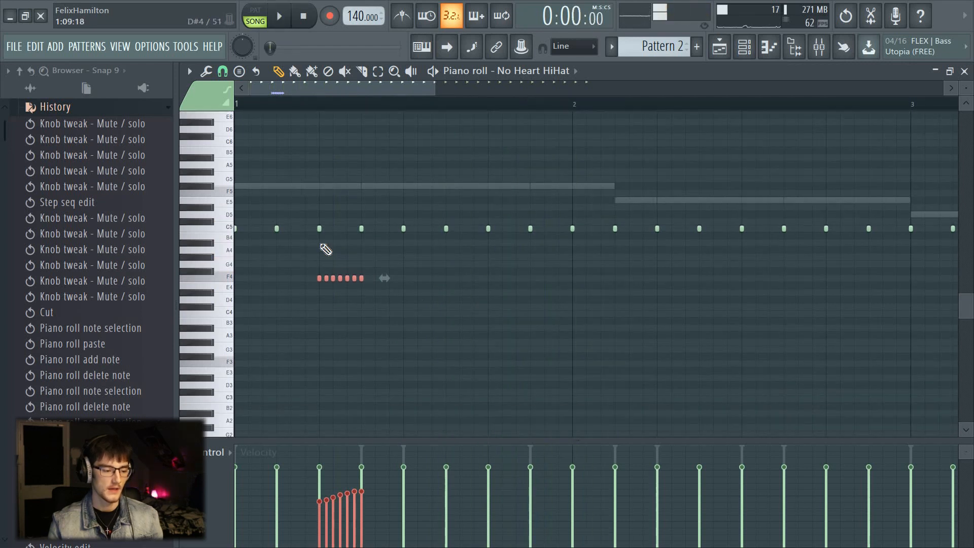
pyautogui.moveTo(326, 278); pyautogui.dragTo(356, 279)
pyautogui.click(333, 278)
pyautogui.click(347, 278)
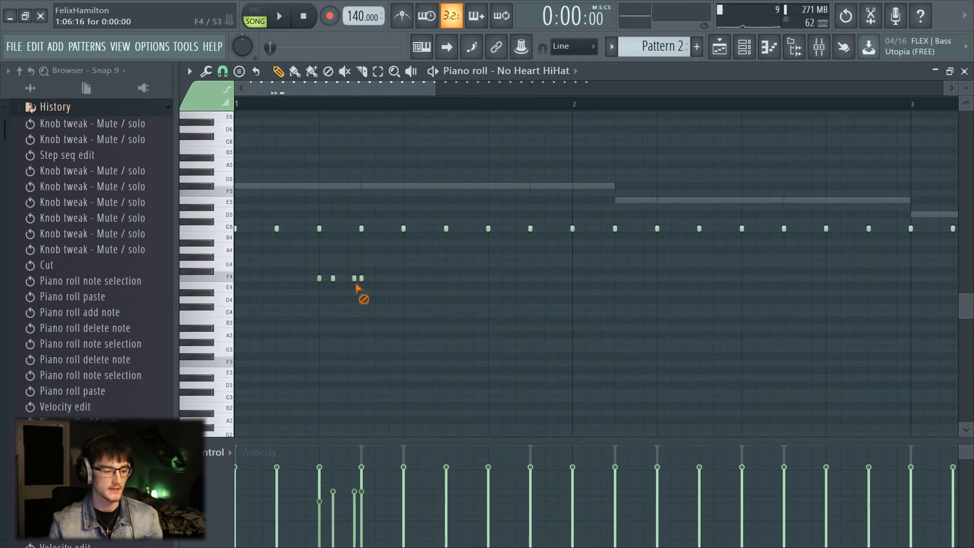
pyautogui.moveTo(384, 274); pyautogui.dragTo(315, 283)
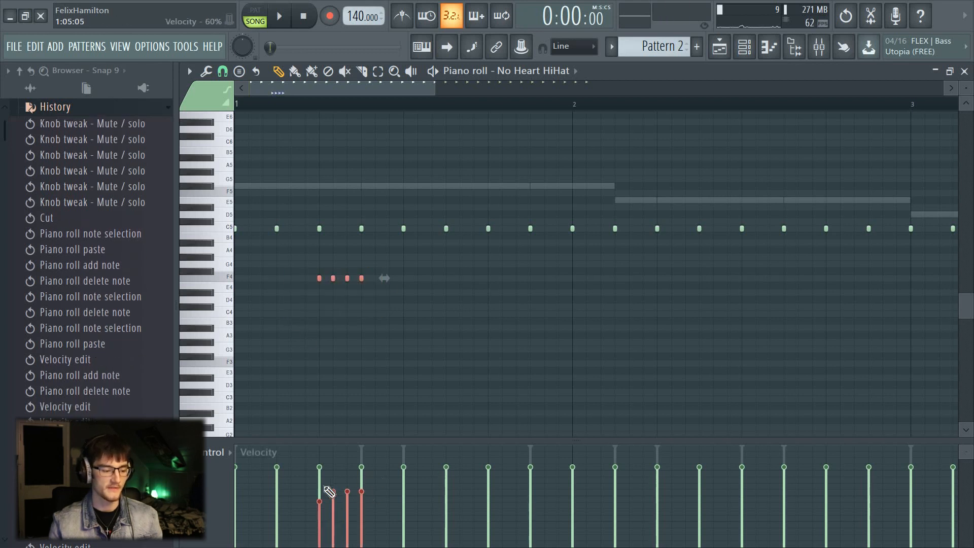
pyautogui.moveTo(323, 485); pyautogui.dragTo(366, 492)
pyautogui.press('space')
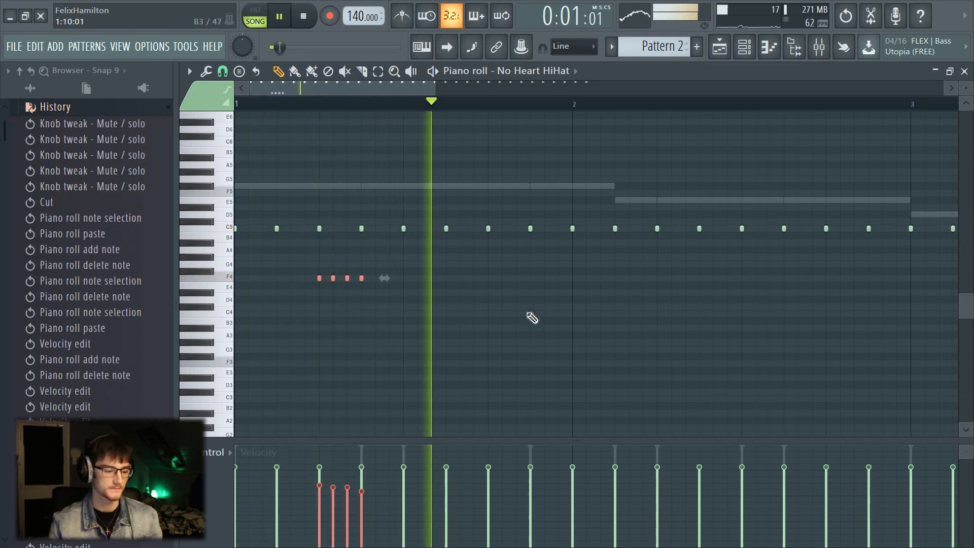
pyautogui.press('space')
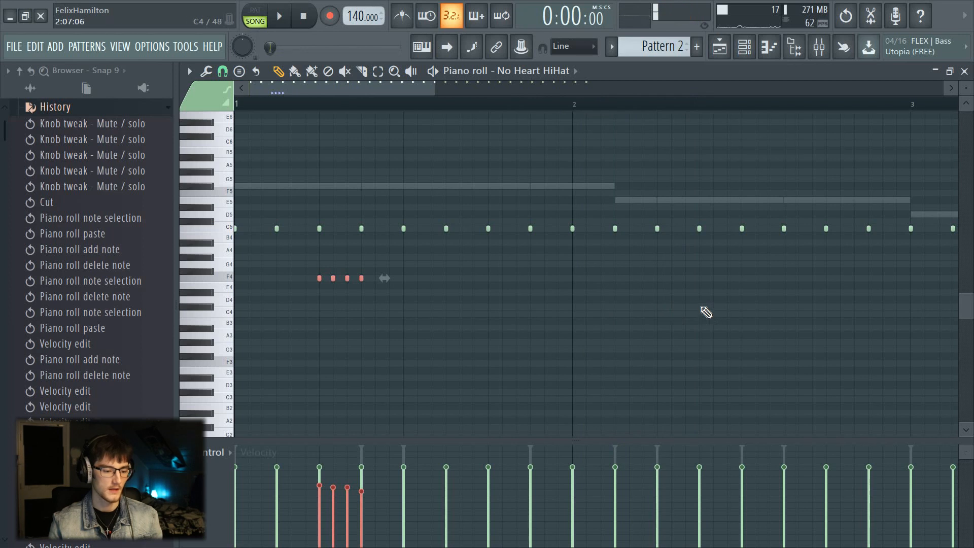
# Add two C5 fill notes between the hi-hats on steps 7 and 9 of bar 2 and lower their velocities slightly.
pyautogui.click(656, 230)
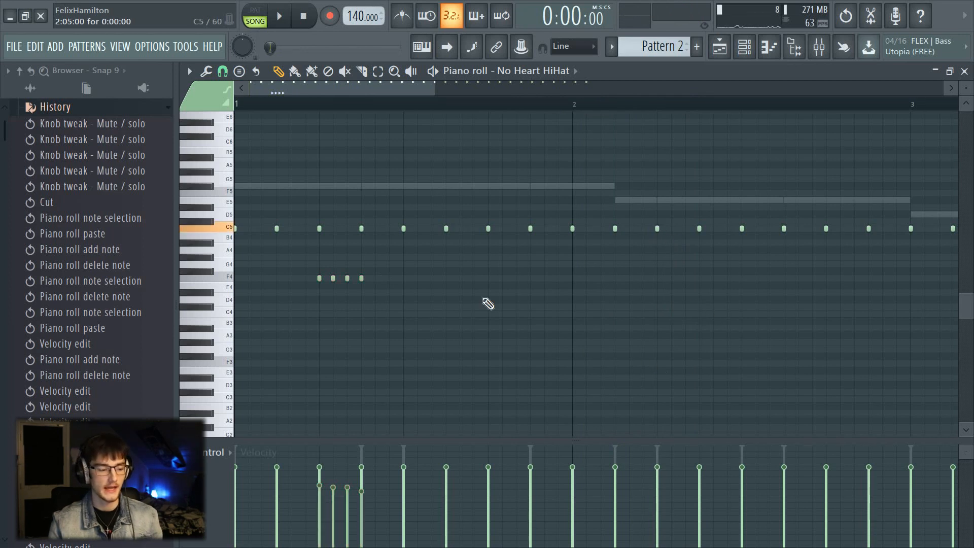
pyautogui.click(727, 229)
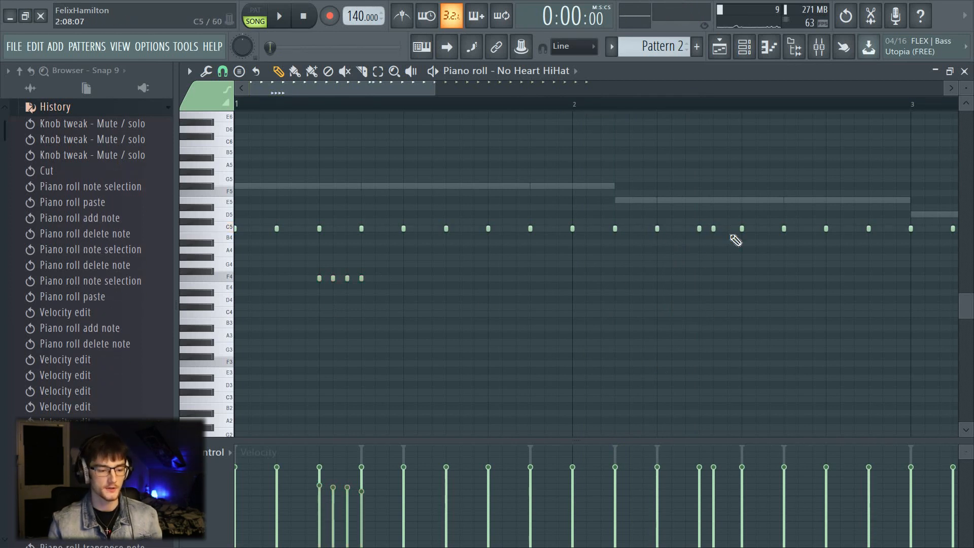
pyautogui.click(713, 230)
pyautogui.press('space')
pyautogui.moveTo(729, 475); pyautogui.dragTo(713, 477)
# Copy the F4 roll to the same place in bar 3 and the two C5 fill notes to the same place in bar 4.
pyautogui.scroll(-2, 435, 97)
pyautogui.hscroll(1, 393, 142)
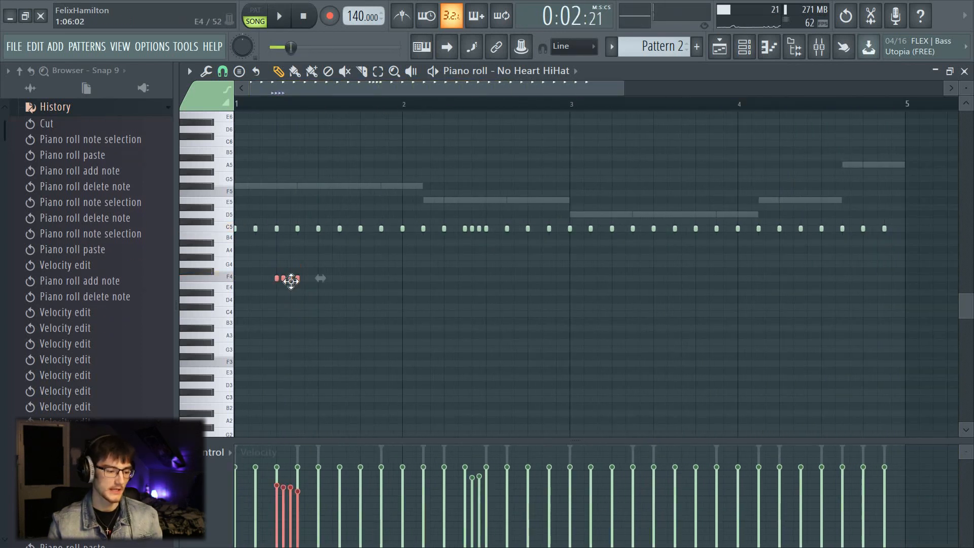
pyautogui.moveTo(290, 280); pyautogui.dragTo(626, 295)
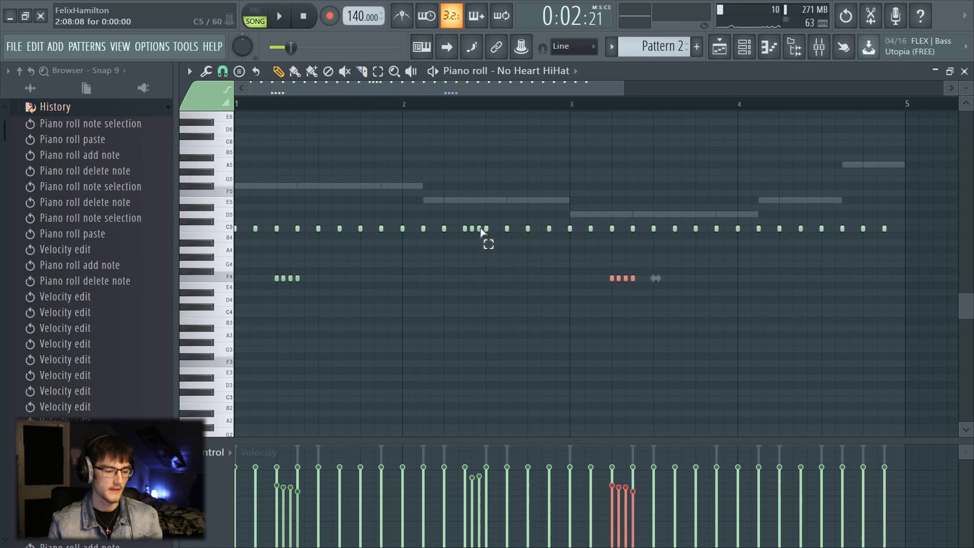
pyautogui.moveTo(482, 221); pyautogui.dragTo(809, 255)
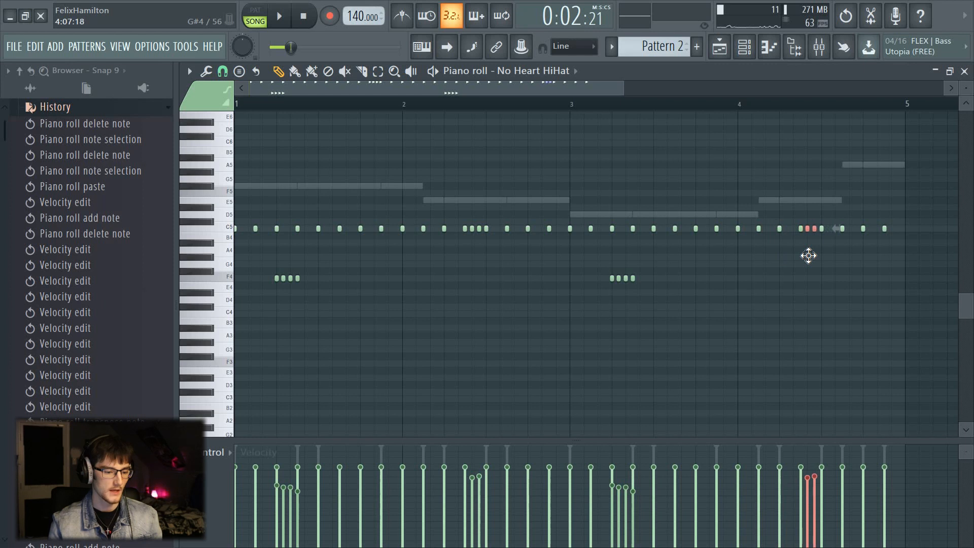
# Add D#4 hi-hat notes on steps 9, 11, 13 and 15 of bar 4 and play back that bar.
pyautogui.moveTo(553, 93); pyautogui.dragTo(614, 94)
pyautogui.scroll(3, 691, 163)
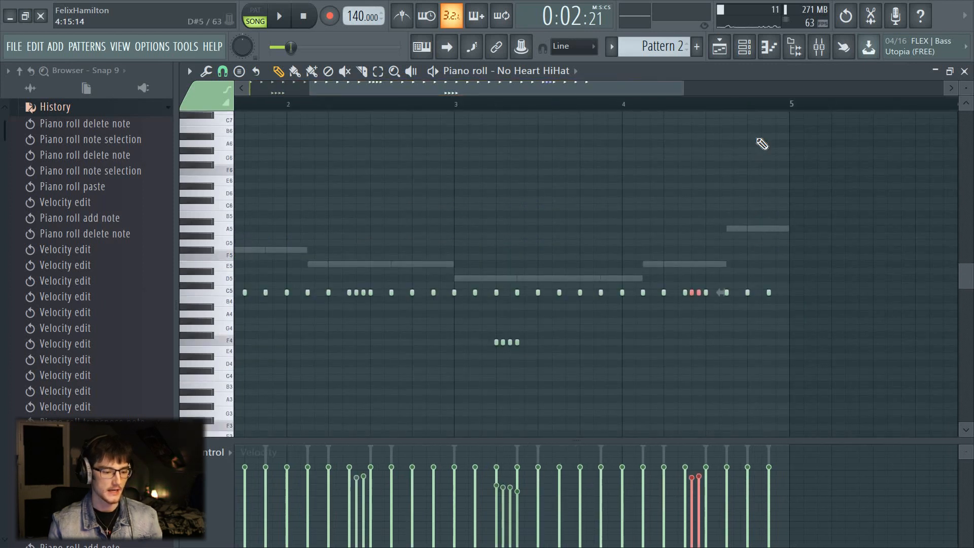
pyautogui.scroll(2, 781, 209)
pyautogui.scroll(2, 771, 218)
pyautogui.scroll(-2, 710, 284)
pyautogui.click(702, 294)
pyautogui.rightClick(702, 294)
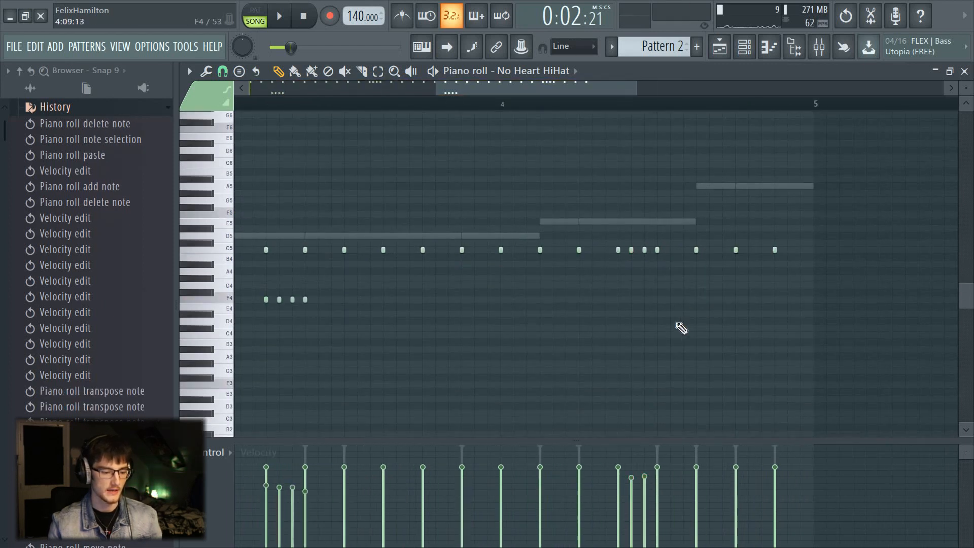
pyautogui.click(657, 313)
pyautogui.click(696, 314)
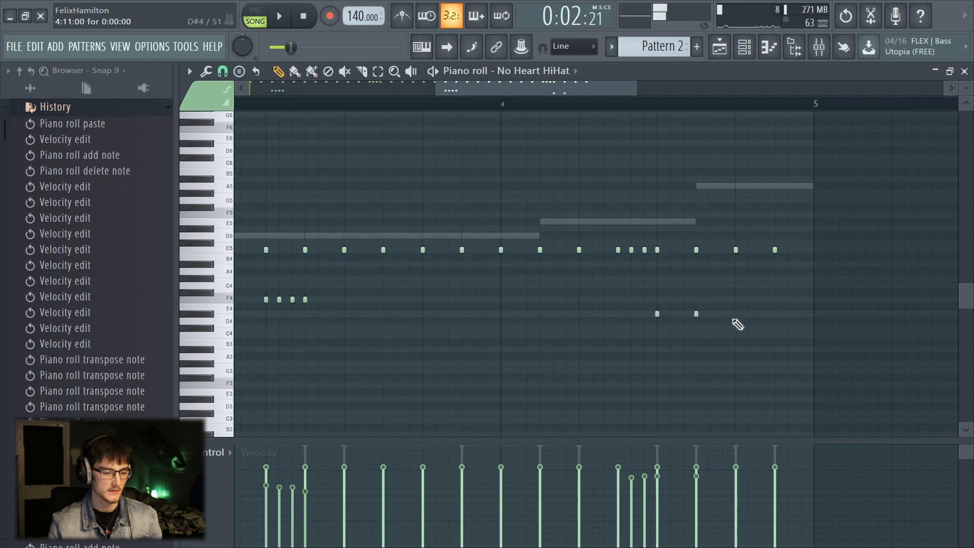
pyautogui.click(736, 313)
pyautogui.click(775, 313)
pyautogui.press('space')
pyautogui.click(569, 108)
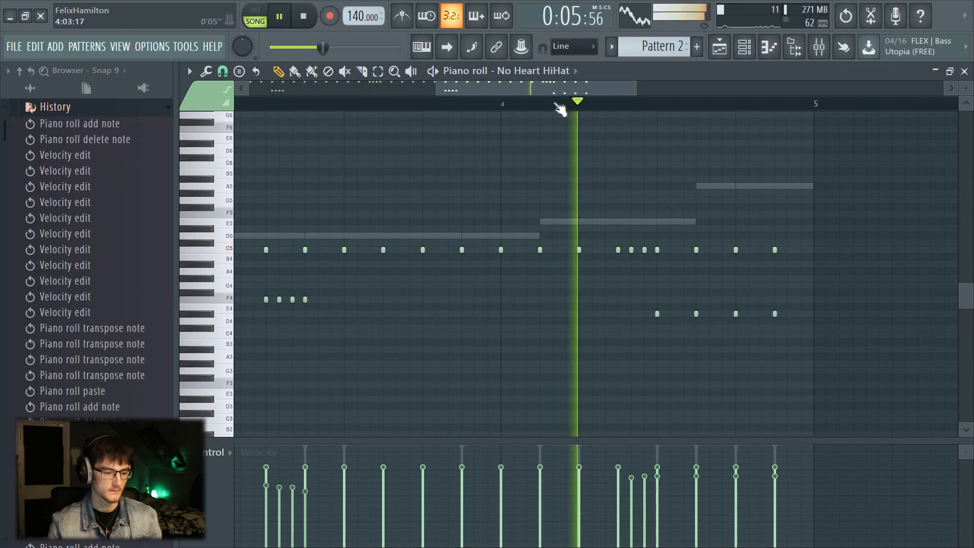
# Select the four D#4 notes in bar 4 and lower their velocities in a gently falling line.
pyautogui.scroll(-1, 560, 108)
pyautogui.scroll(-2, 556, 107)
pyautogui.moveTo(719, 313); pyautogui.dragTo(508, 363)
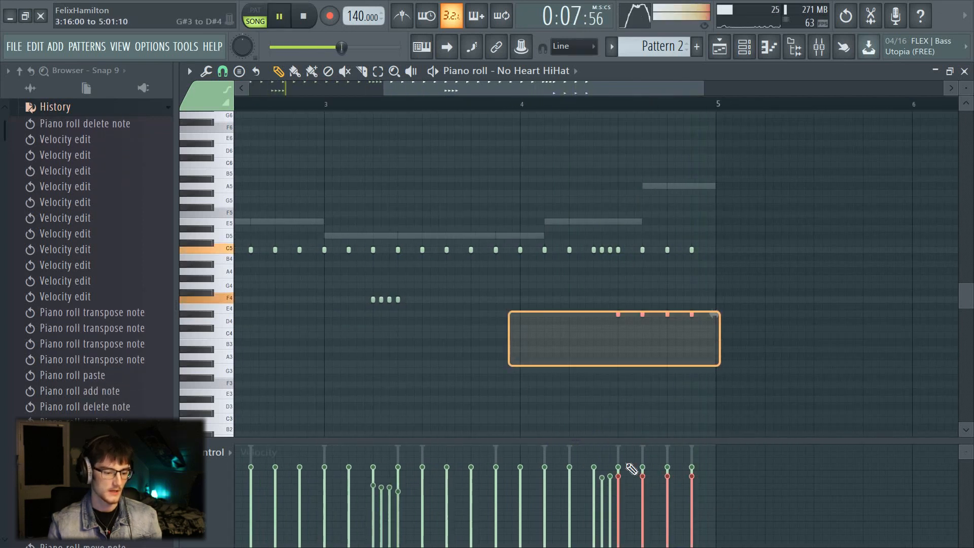
pyautogui.press('space')
pyautogui.moveTo(666, 492); pyautogui.dragTo(696, 495)
pyautogui.moveTo(628, 486); pyautogui.dragTo(705, 492)
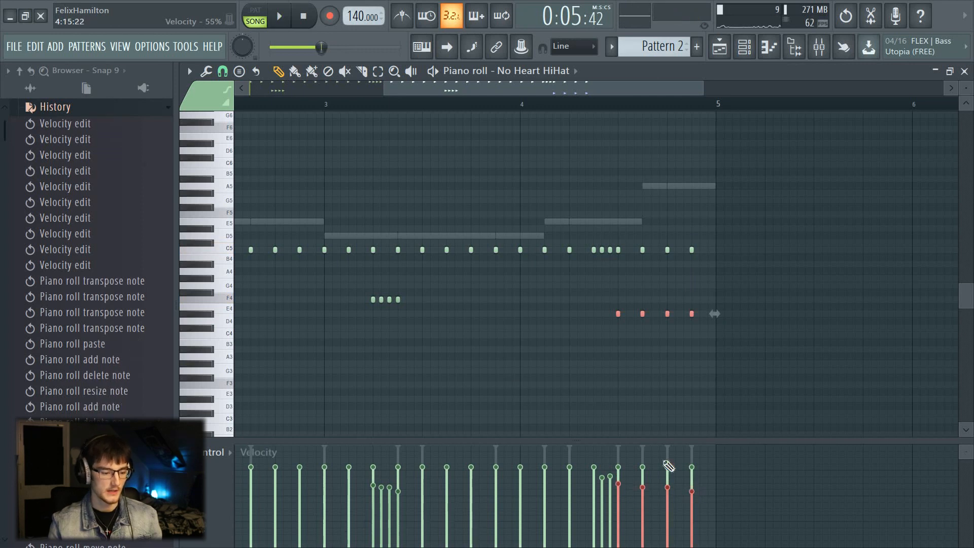
pyautogui.click(565, 345)
pyautogui.rightClick(565, 345)
pyautogui.scroll(-2, 509, 89)
pyautogui.moveTo(509, 89); pyautogui.dragTo(411, 91)
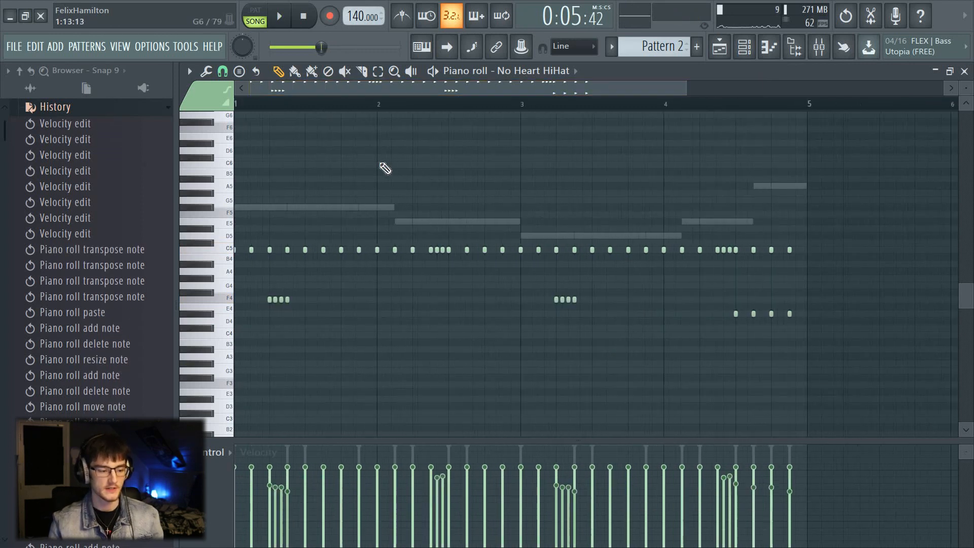
# Close the hi-hat piano roll.
pyautogui.click(222, 71)
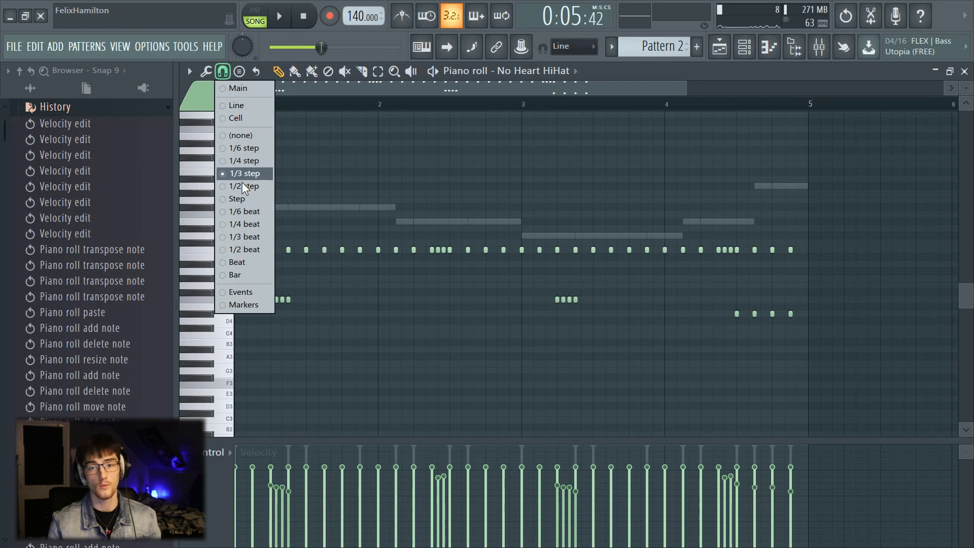
pyautogui.click(330, 92)
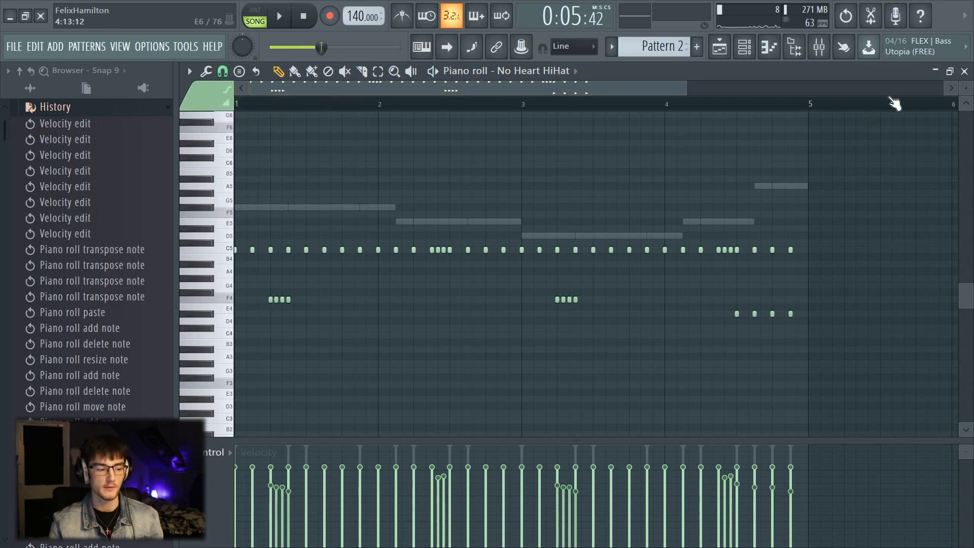
pyautogui.click(964, 71)
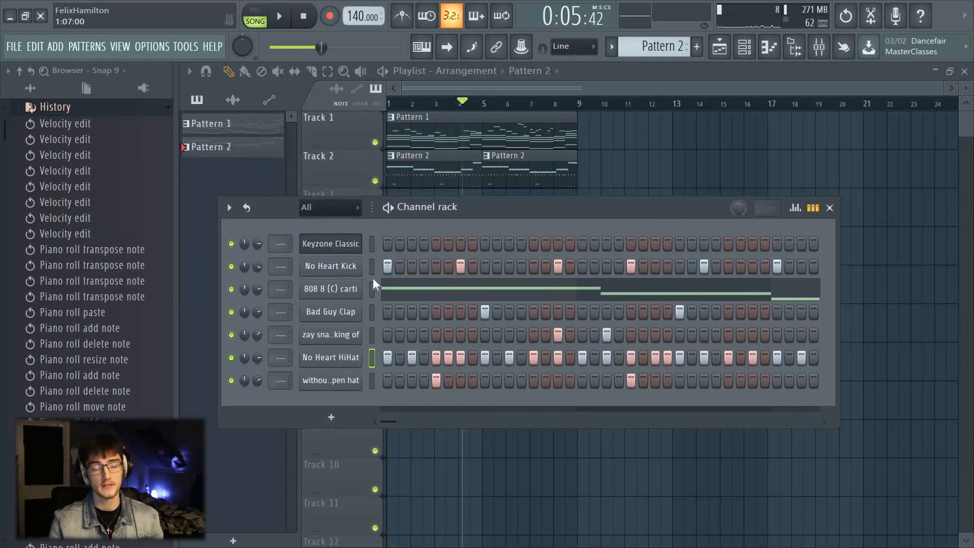
# Select all seven channels from Keyzone Classic through the open hat and route them to mixer tracks 1 to 7.
pyautogui.moveTo(367, 240); pyautogui.dragTo(378, 385)
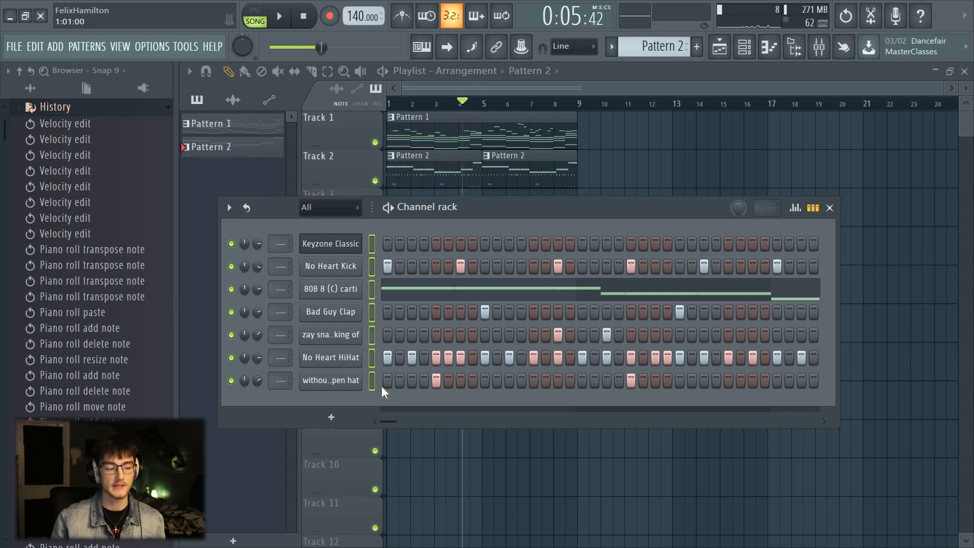
pyautogui.click(373, 243)
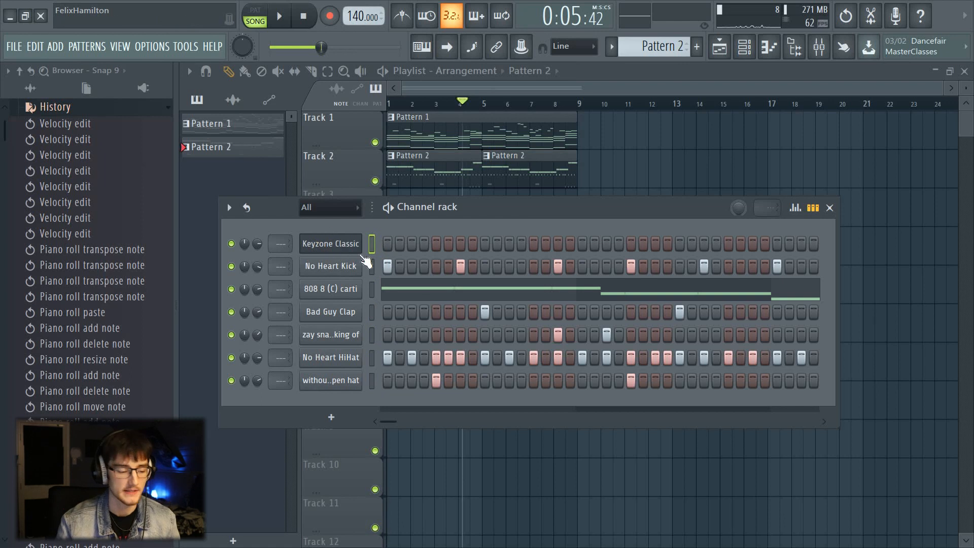
pyautogui.click(373, 243)
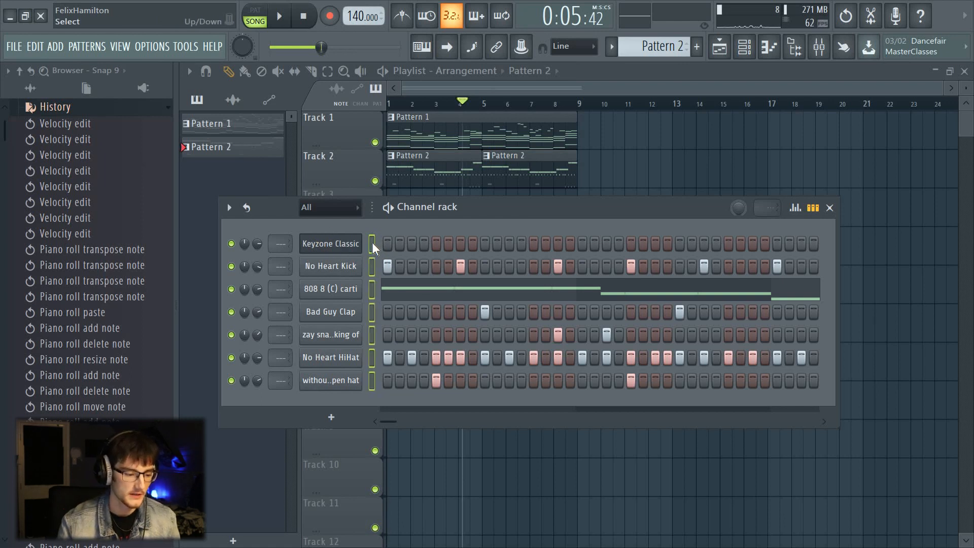
pyautogui.click(373, 242)
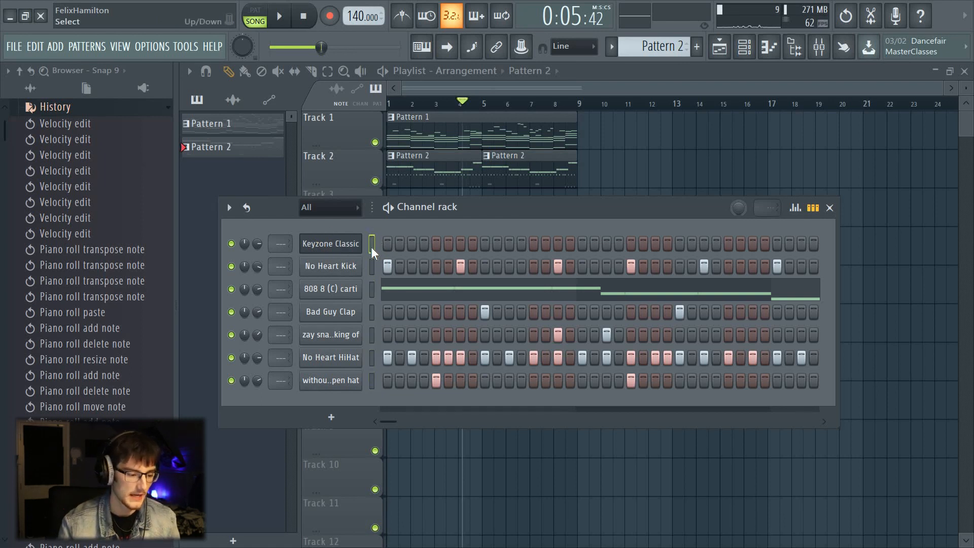
pyautogui.moveTo(371, 248); pyautogui.dragTo(379, 366)
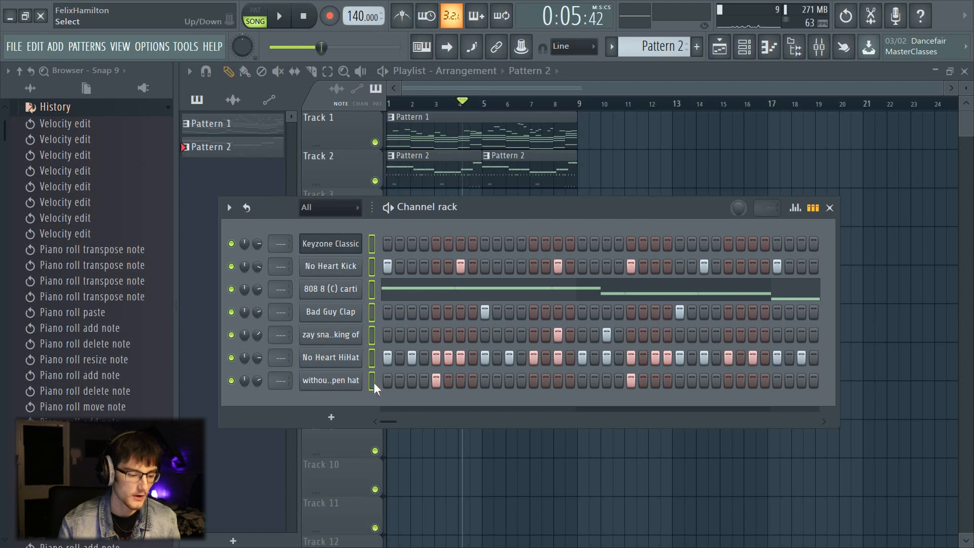
pyautogui.click(372, 381)
pyautogui.moveTo(370, 247); pyautogui.dragTo(379, 381)
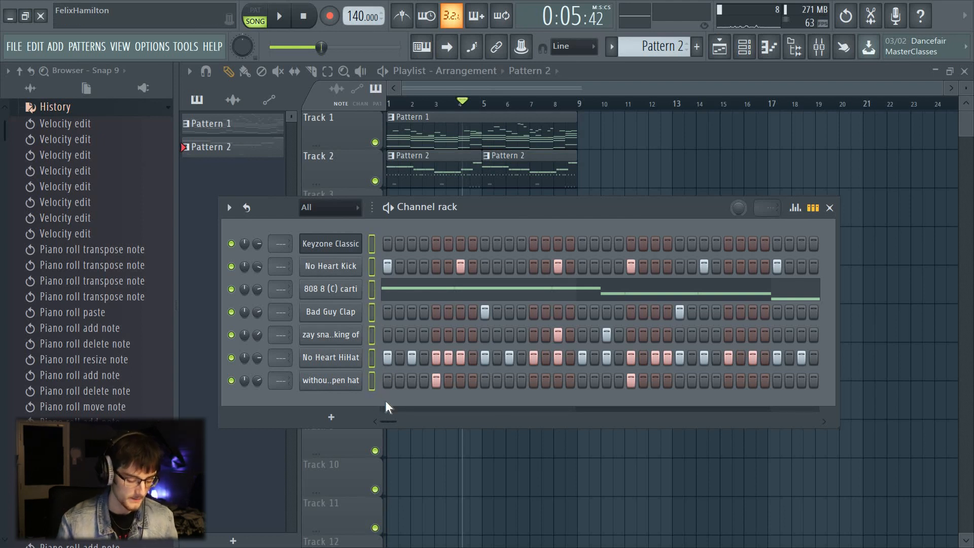
pyautogui.hotkey('ctrl', 'l')
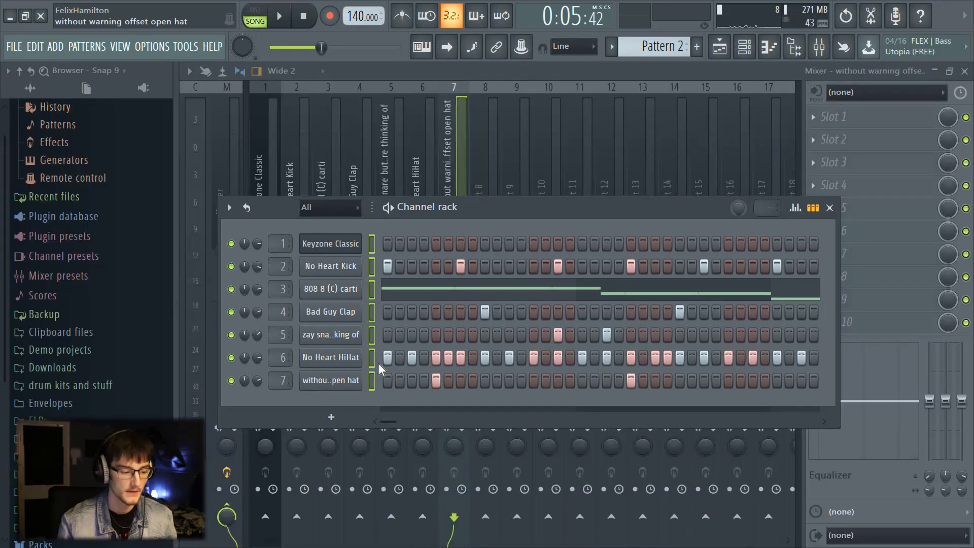
pyautogui.moveTo(272, 150); pyautogui.dragTo(442, 170)
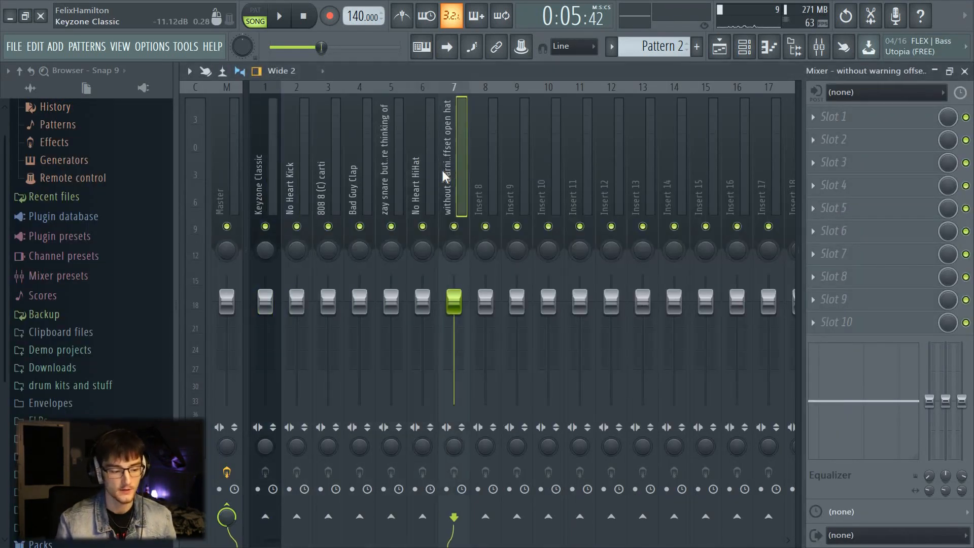
# Select the Keyzone Classic mixer track and narrow the browser slightly.
pyautogui.click(268, 188)
pyautogui.moveTo(172, 263); pyautogui.dragTo(155, 263)
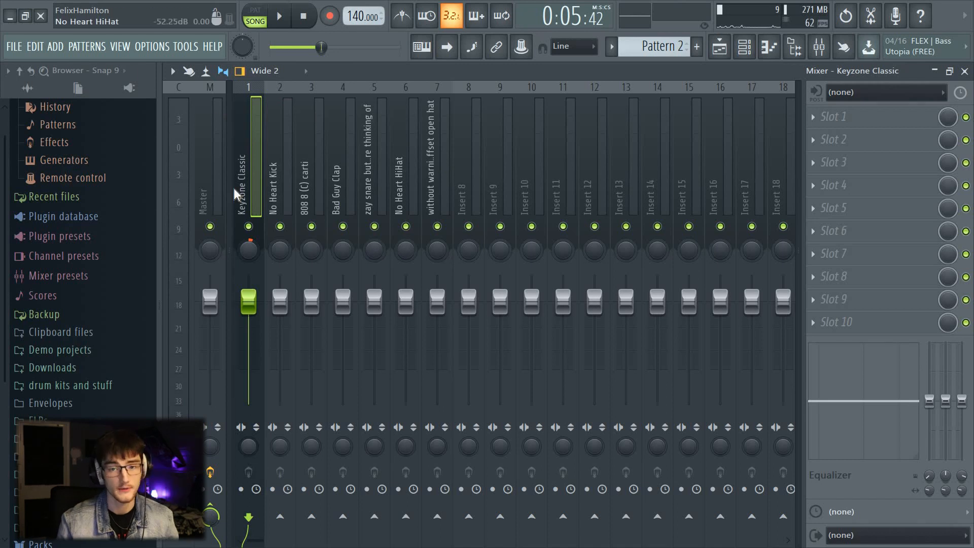
# Preview the Wide alt, Wide 3, Extra large, Compact 2, Compact, Compact alt and Wide mixer layouts, ending on Wide 2.
pyautogui.click(291, 72)
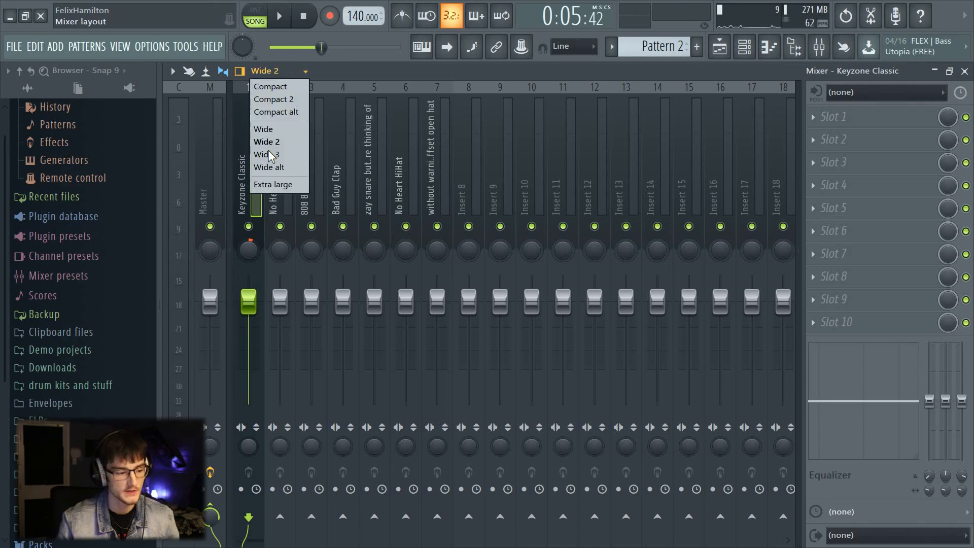
pyautogui.click(276, 167)
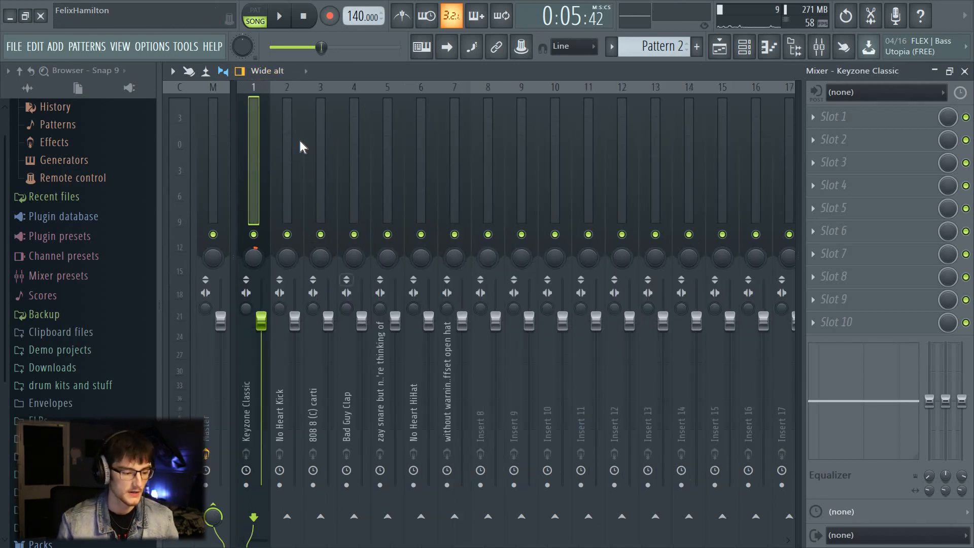
pyautogui.click(292, 72)
pyautogui.click(288, 154)
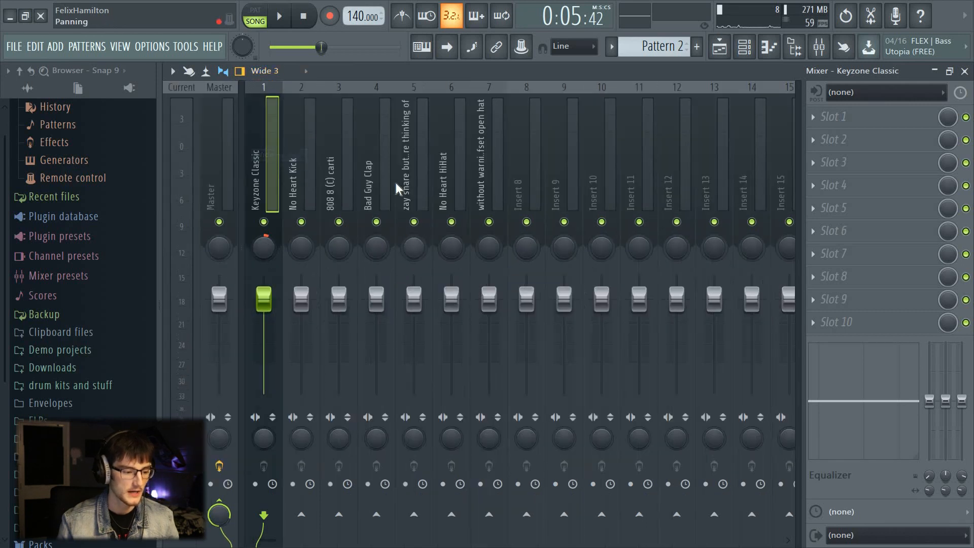
pyautogui.click(290, 71)
pyautogui.click(293, 184)
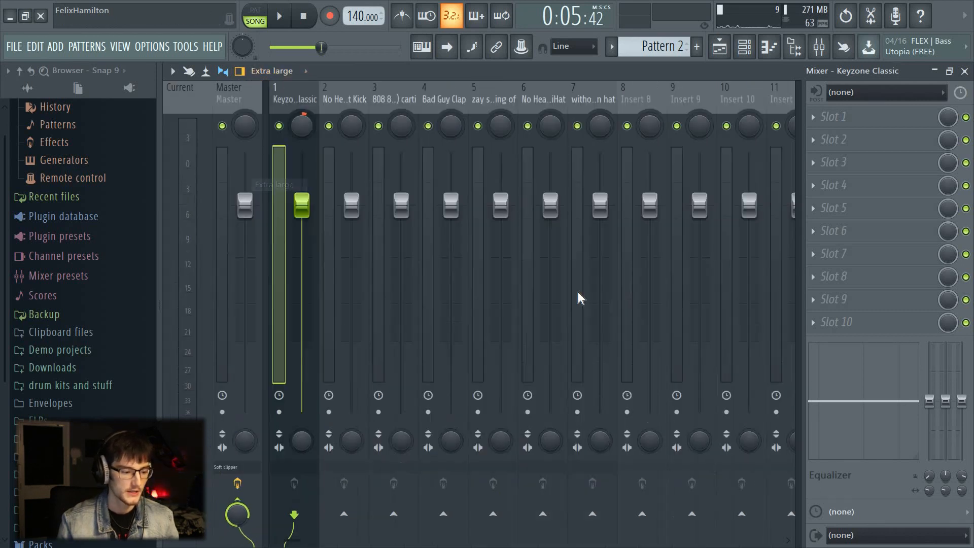
pyautogui.click(284, 71)
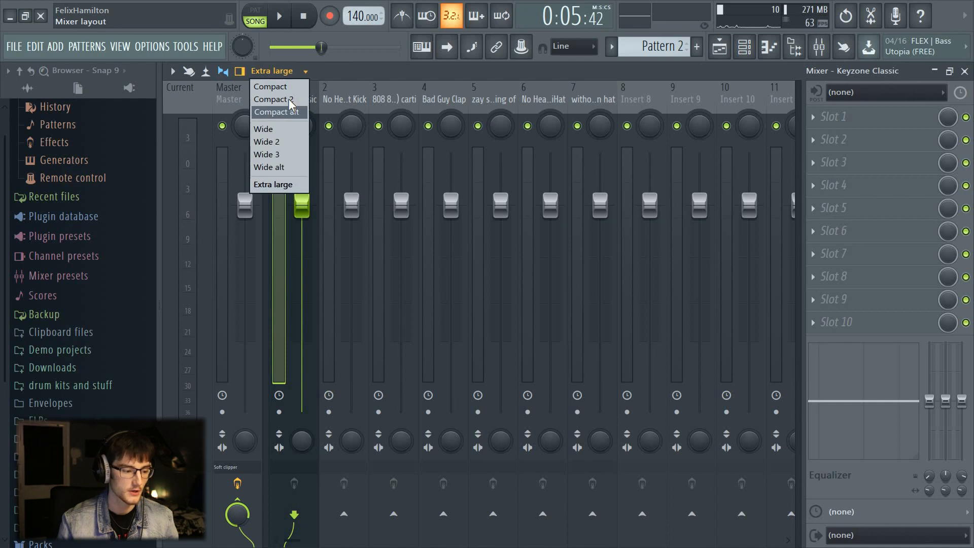
pyautogui.click(290, 99)
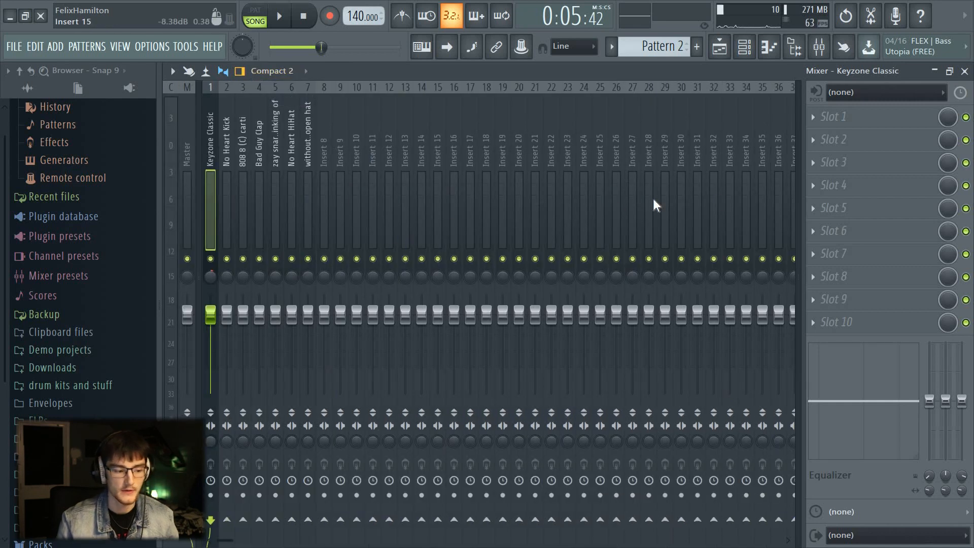
pyautogui.click(292, 73)
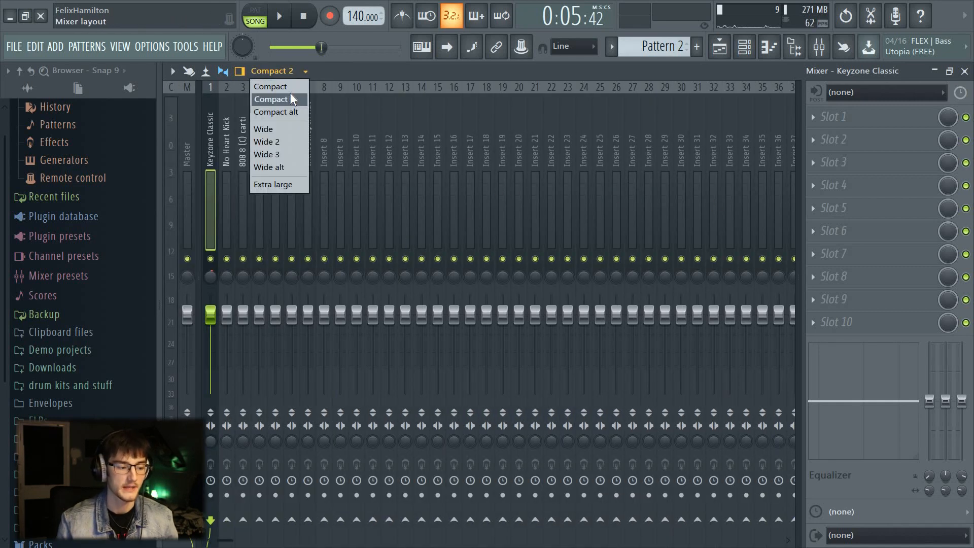
pyautogui.click(287, 89)
pyautogui.click(291, 72)
pyautogui.click(293, 112)
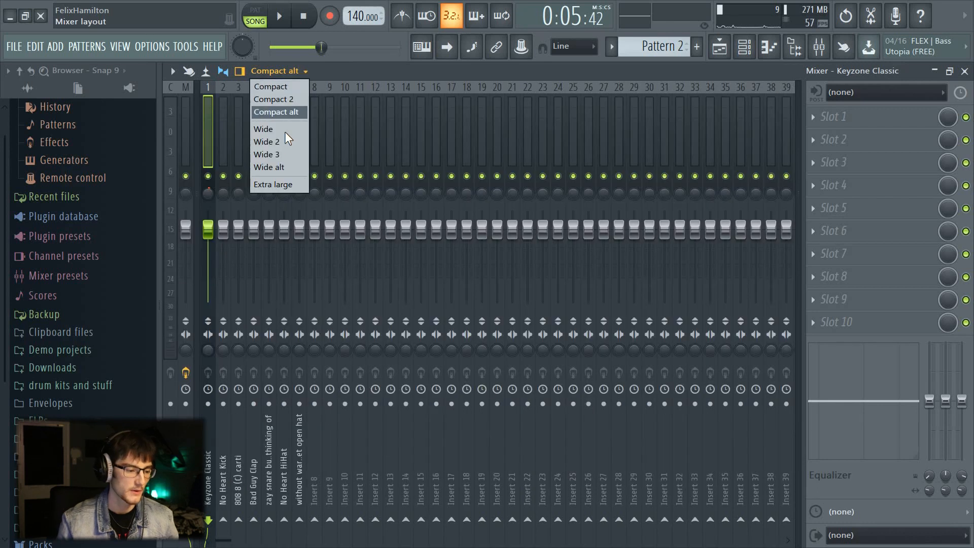
pyautogui.click(277, 130)
pyautogui.click(273, 74)
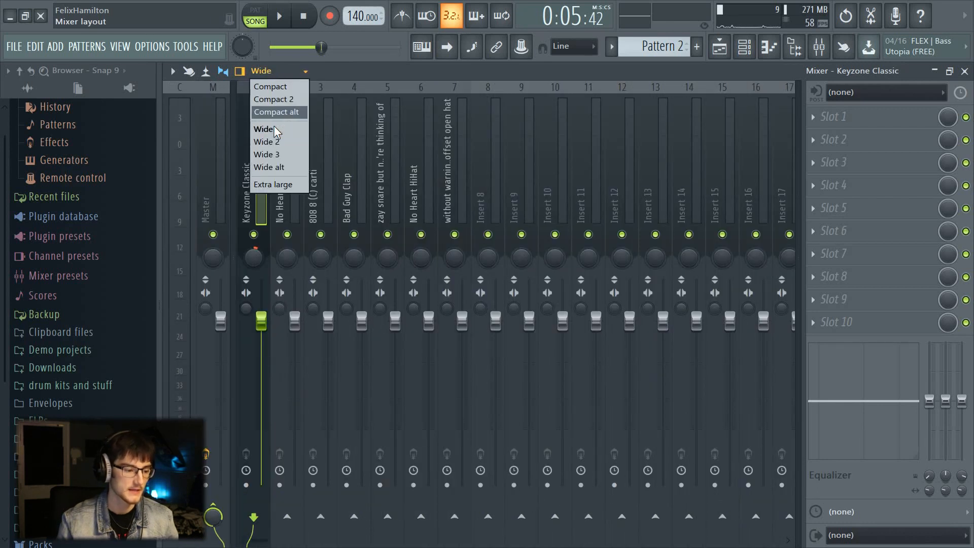
pyautogui.click(269, 141)
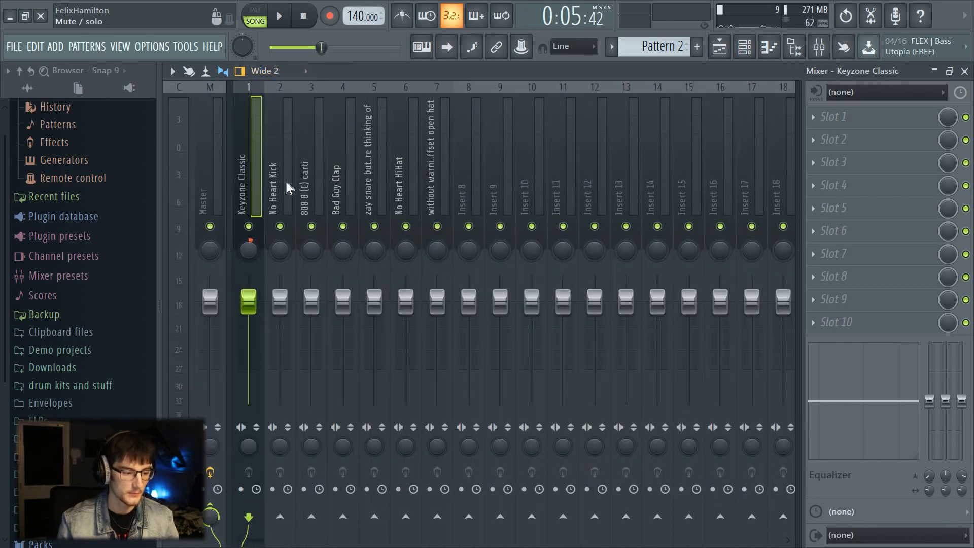
# Show waveforms in the mixer track meters and play the beat to compare the tracks.
pyautogui.click(206, 71)
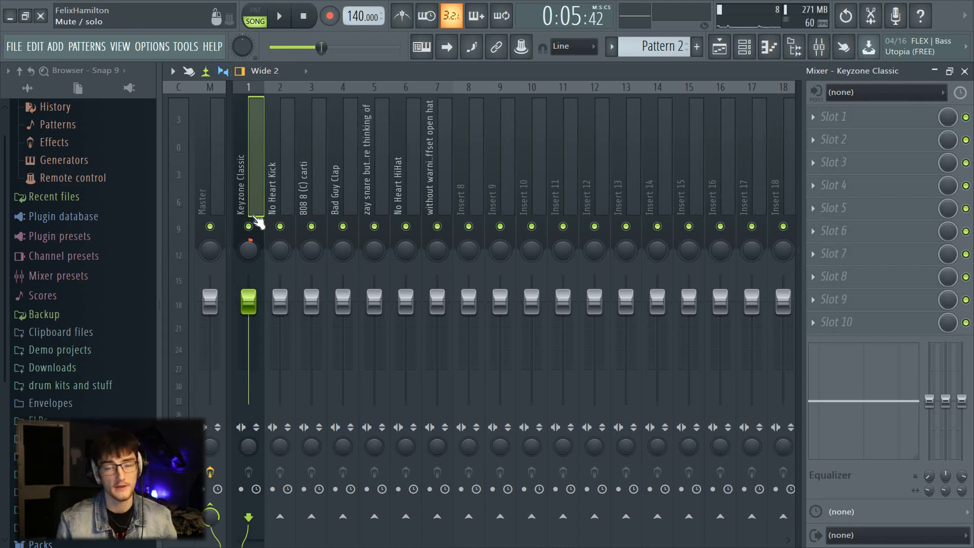
pyautogui.press('space')
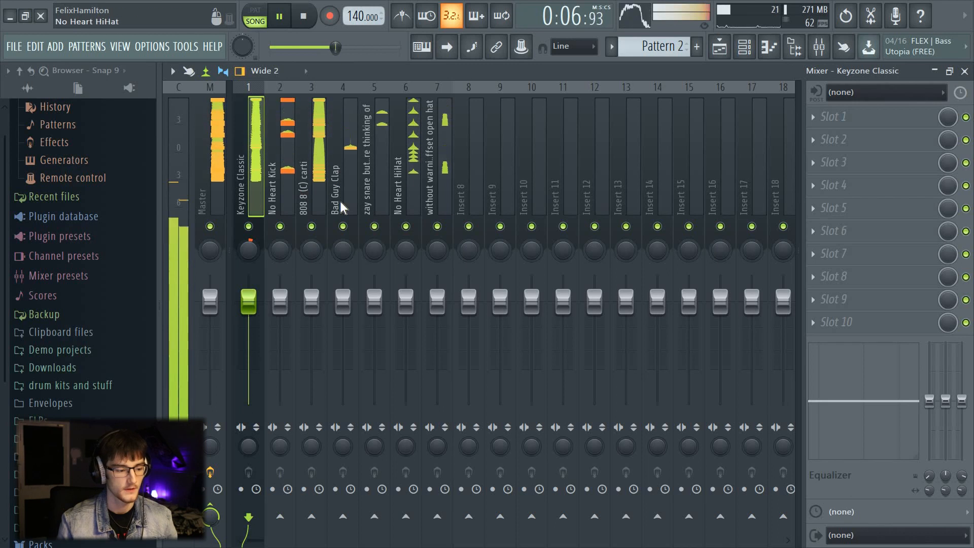
pyautogui.press('space')
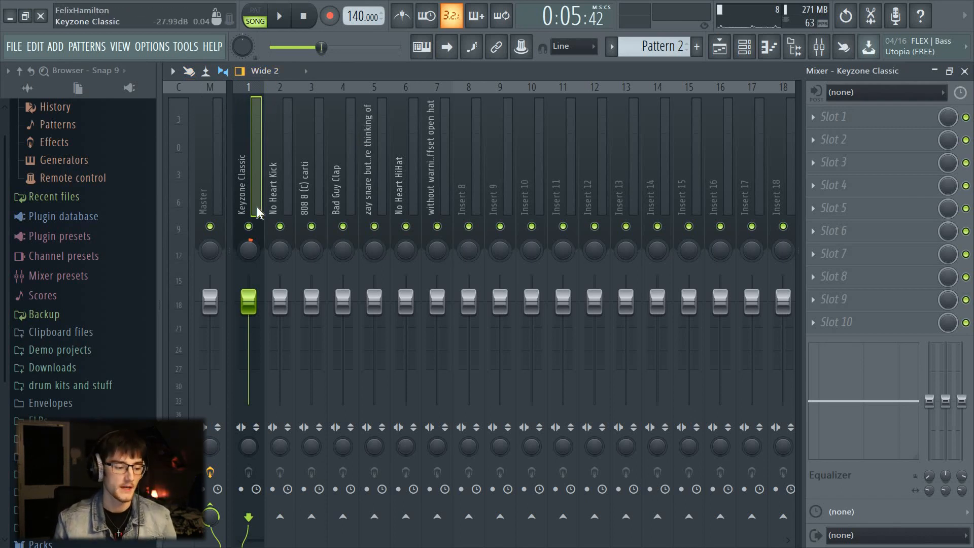
# Solo the Keyzone Classic track and lower its volume to -1.3 dB during playback.
pyautogui.rightClick(248, 226)
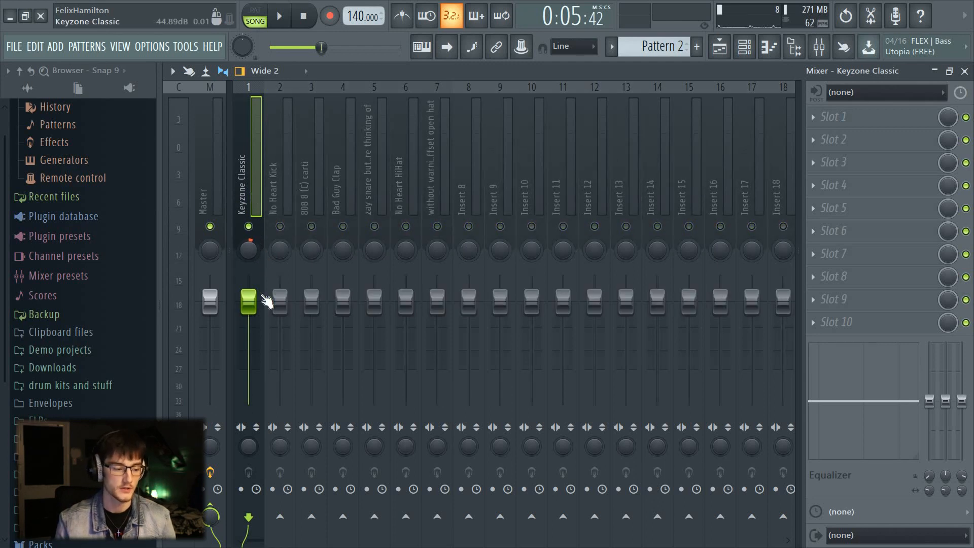
pyautogui.press('space')
pyautogui.moveTo(260, 295); pyautogui.dragTo(262, 324)
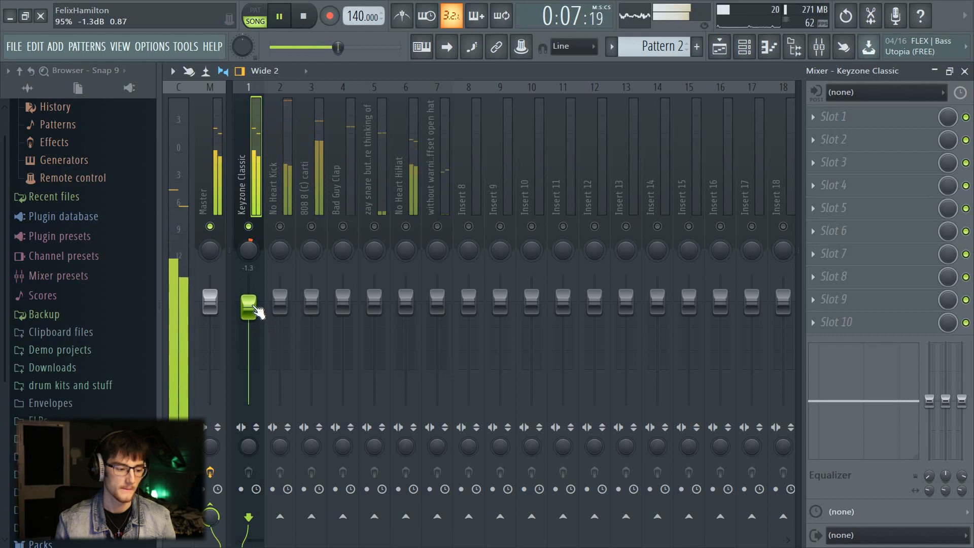
pyautogui.press('space')
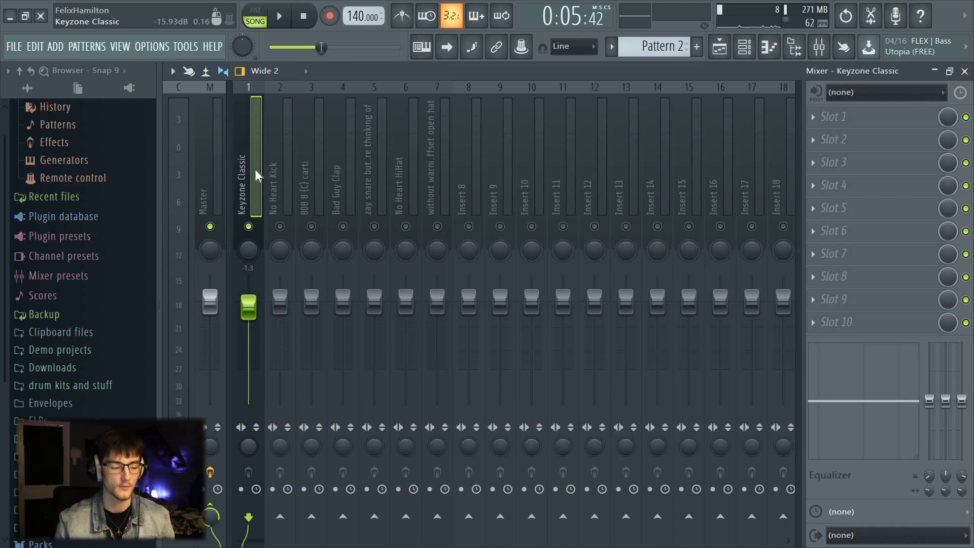
# Adjust the Keyzone Classic track's panning while it plays soloed.
pyautogui.press('space')
pyautogui.moveTo(252, 251); pyautogui.dragTo(253, 241)
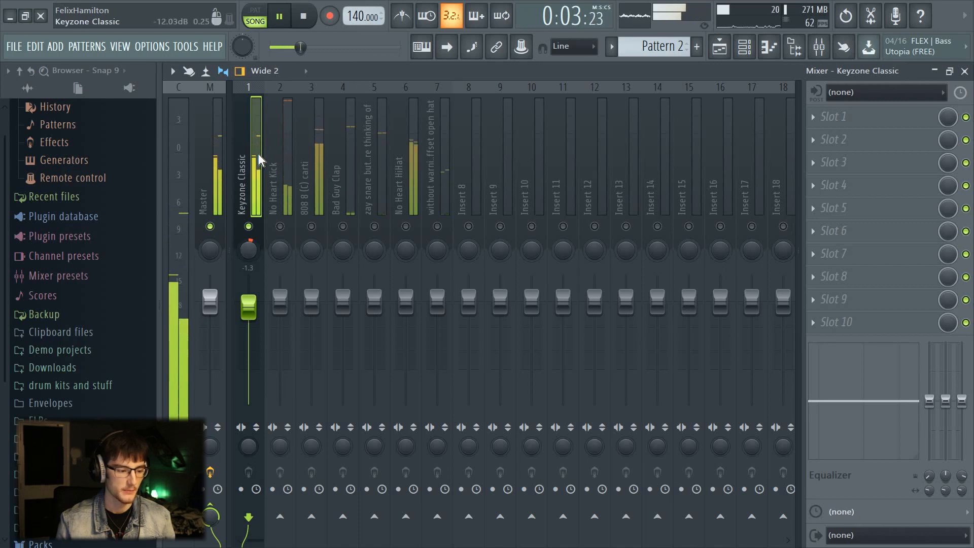
pyautogui.press('space')
# Enable the open hat track alongside the soloed melody and lower its volume to -1.9 dB during playback.
pyautogui.click(431, 185)
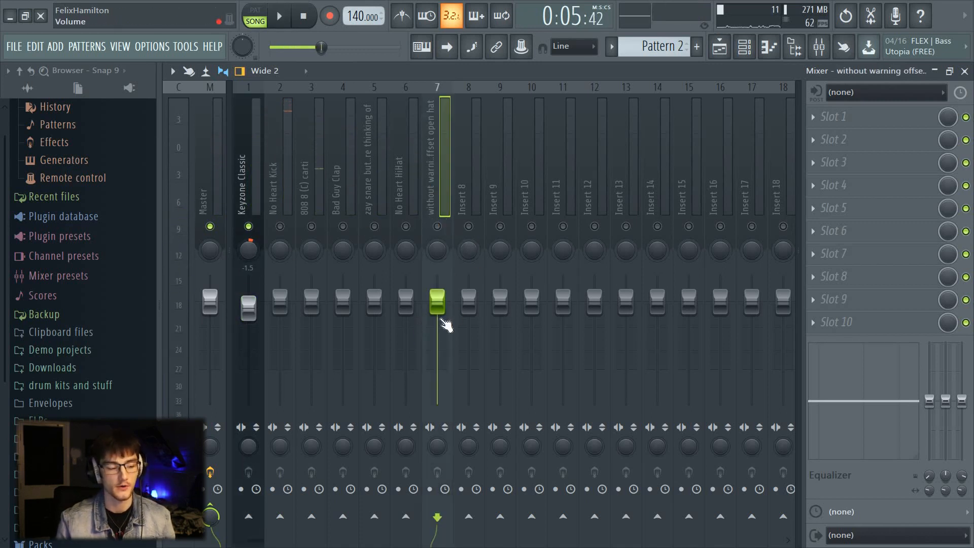
pyautogui.moveTo(439, 296); pyautogui.dragTo(442, 301)
pyautogui.press('space')
pyautogui.click(438, 227)
pyautogui.moveTo(438, 249); pyautogui.dragTo(438, 251)
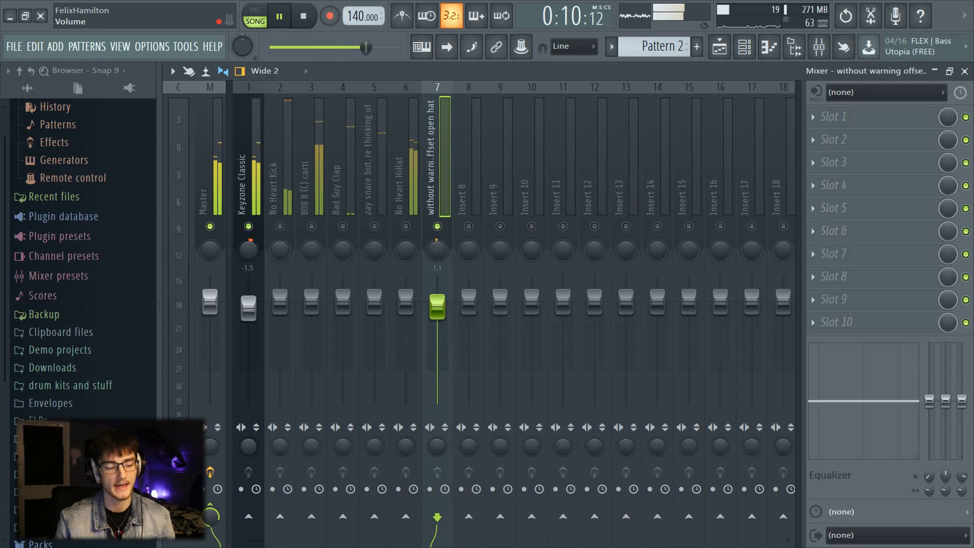
pyautogui.moveTo(441, 308); pyautogui.dragTo(440, 312)
pyautogui.press('space')
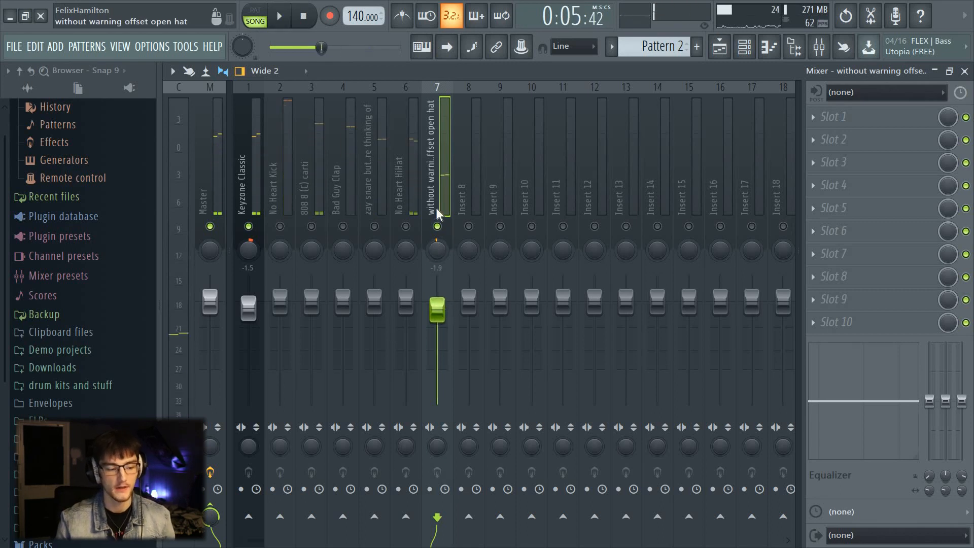
pyautogui.rightClick(437, 226)
# Increase the Keyzone Classic track's stereo separation slightly and lower its volume to -3.5 dB.
pyautogui.click(254, 188)
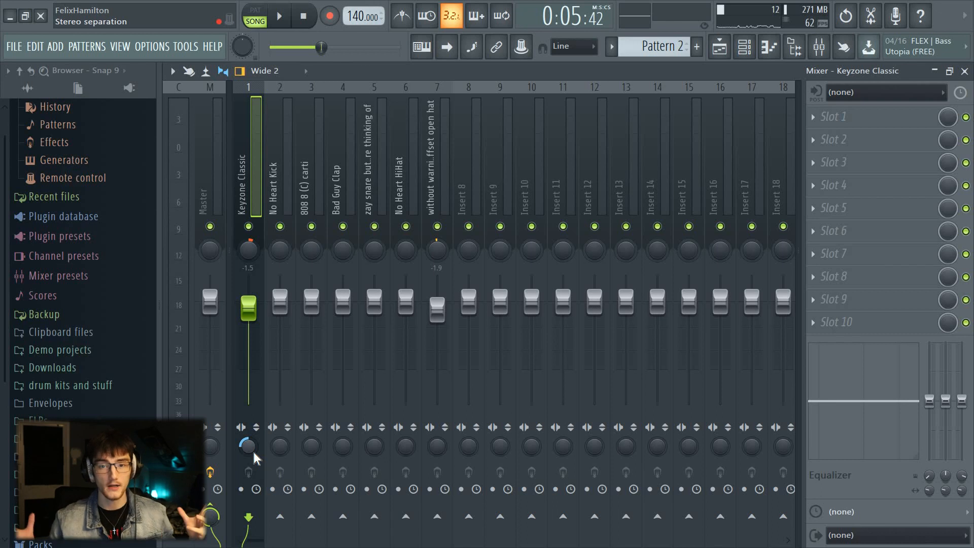
pyautogui.moveTo(251, 449); pyautogui.dragTo(251, 459)
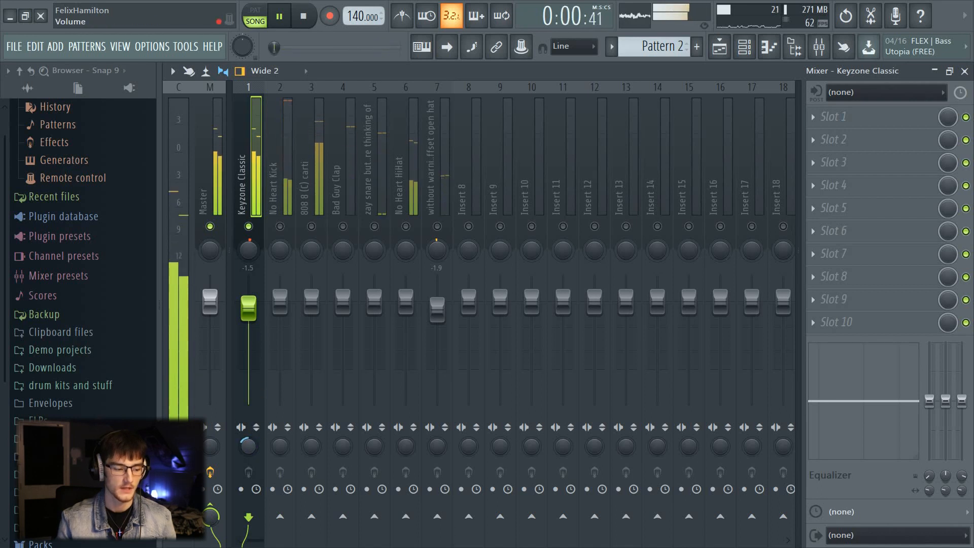
pyautogui.moveTo(254, 308); pyautogui.dragTo(257, 314)
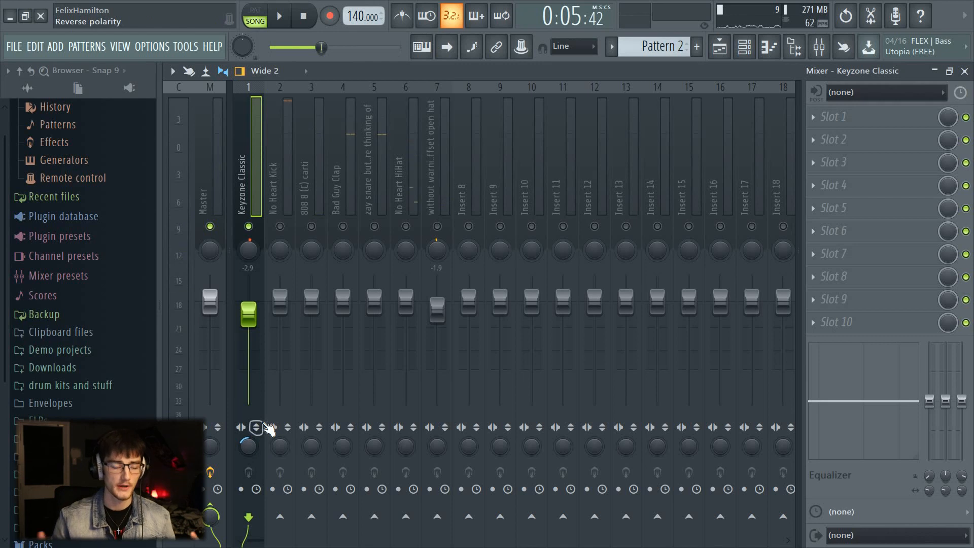
pyautogui.moveTo(262, 317); pyautogui.dragTo(263, 319)
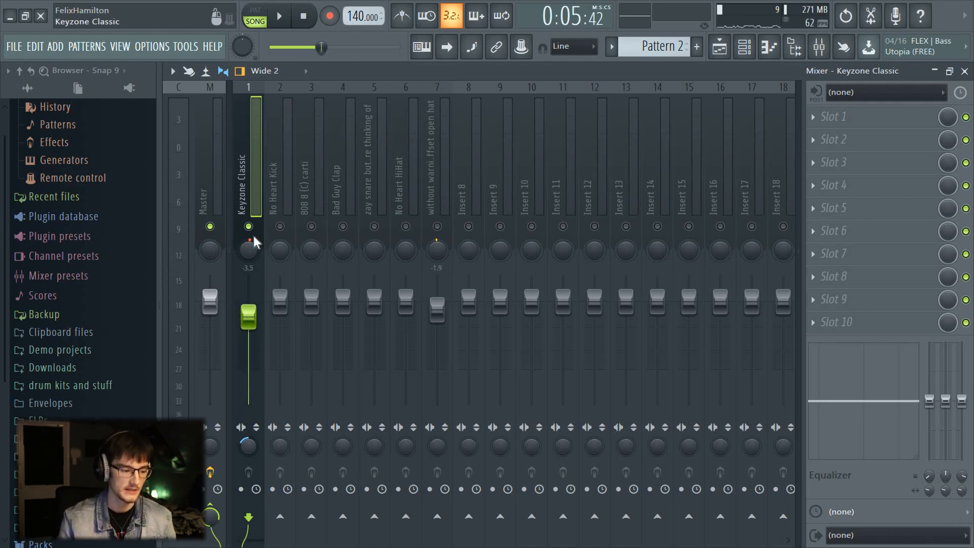
# Load Fruity Parametric EQ 2 into slot 5 of the Keyzone Classic track and play the melody through it.
pyautogui.click(861, 207)
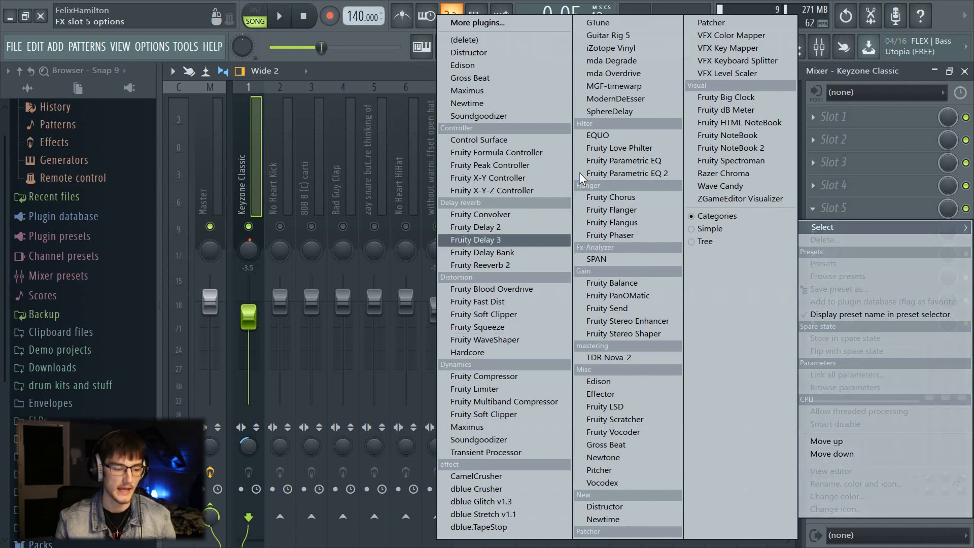
pyautogui.click(604, 175)
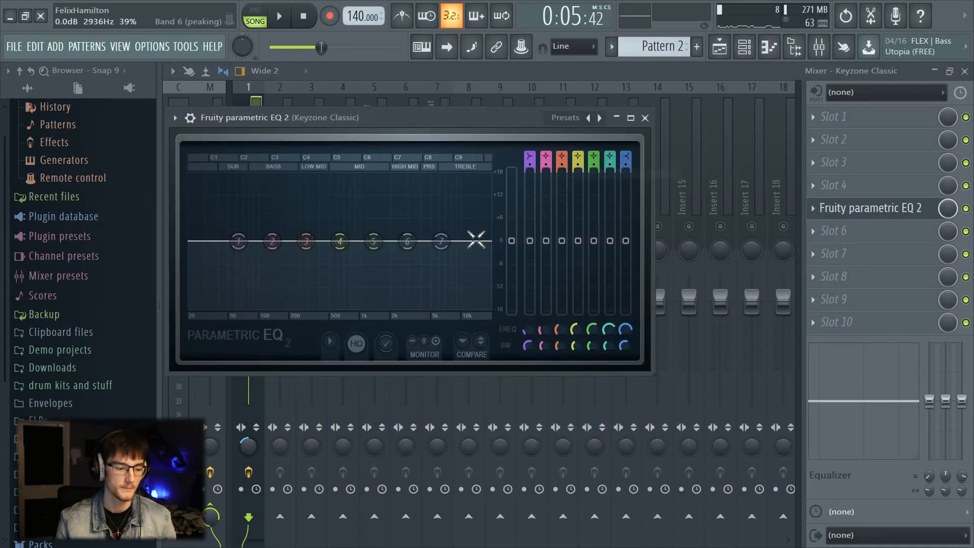
pyautogui.press('space')
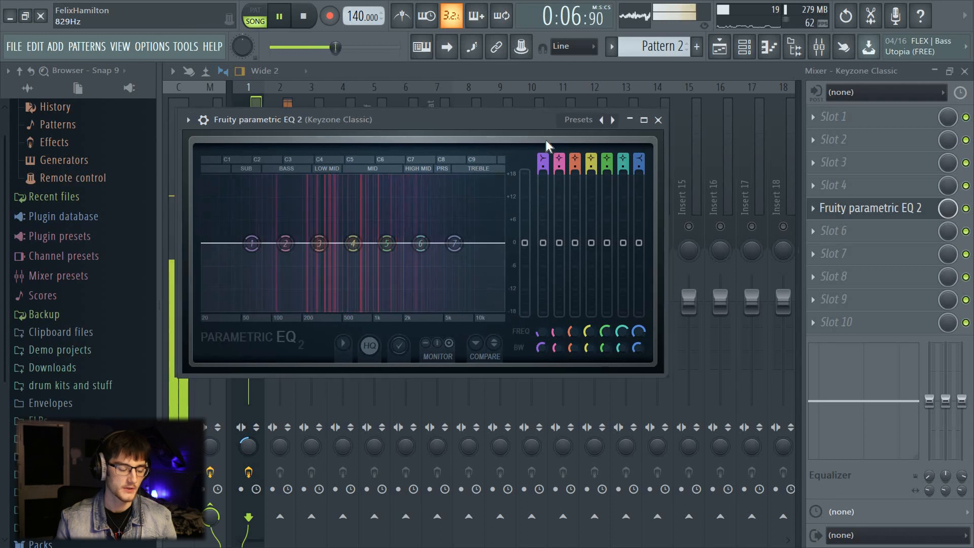
pyautogui.press('space')
# Change EQ band 1 to a high-pass filter with a steeper slope and audition the melody.
pyautogui.moveTo(545, 140); pyautogui.dragTo(627, 187)
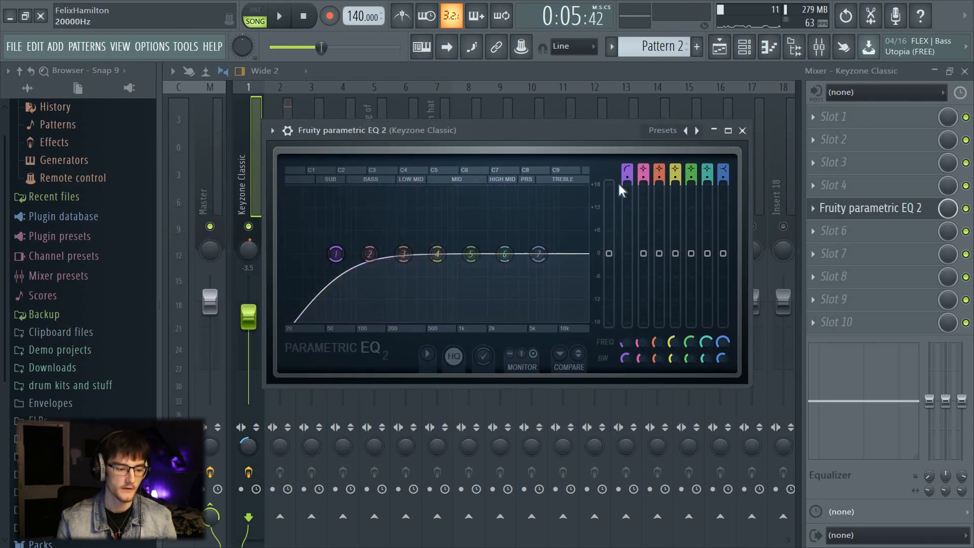
pyautogui.moveTo(627, 177); pyautogui.dragTo(627, 167)
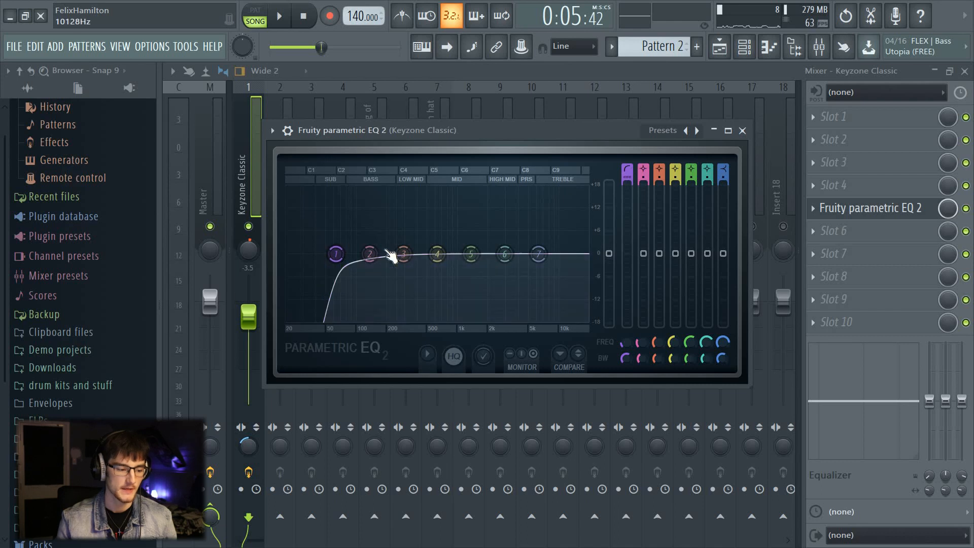
pyautogui.press('space')
pyautogui.press('space')
# Raise the band 1 high-pass cutoff to above 80 Hz and audition the melody with the low end cut.
pyautogui.moveTo(337, 255); pyautogui.dragTo(345, 257)
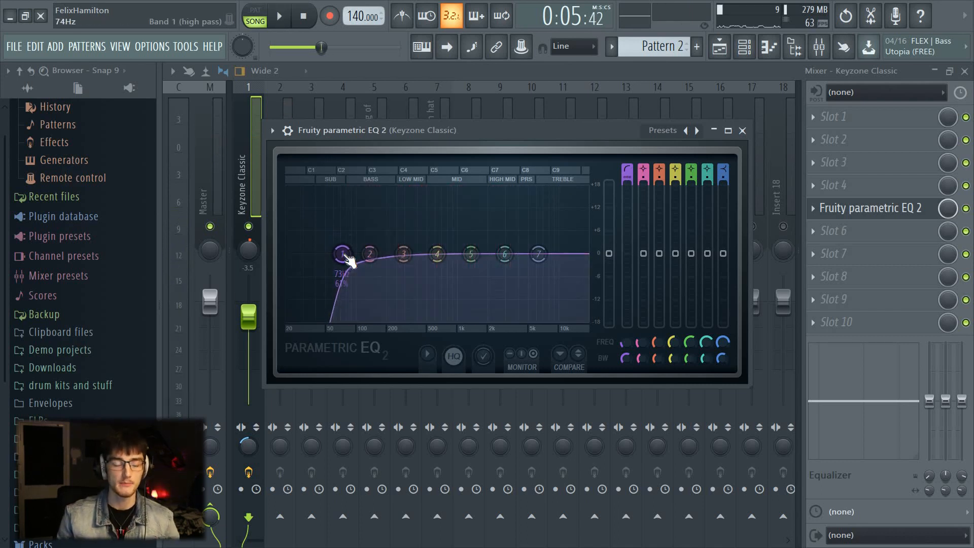
pyautogui.moveTo(341, 254); pyautogui.dragTo(343, 253)
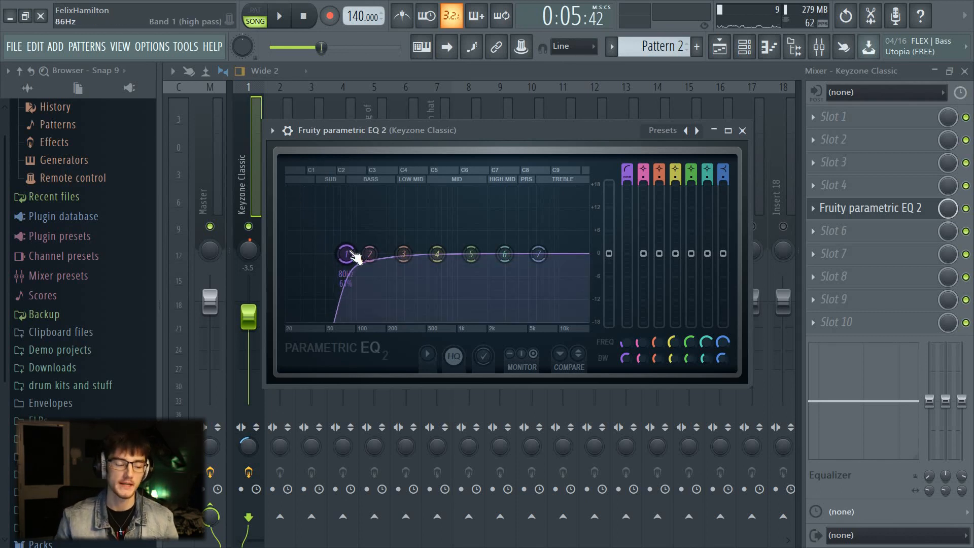
pyautogui.press('space')
pyautogui.moveTo(356, 256); pyautogui.dragTo(401, 253)
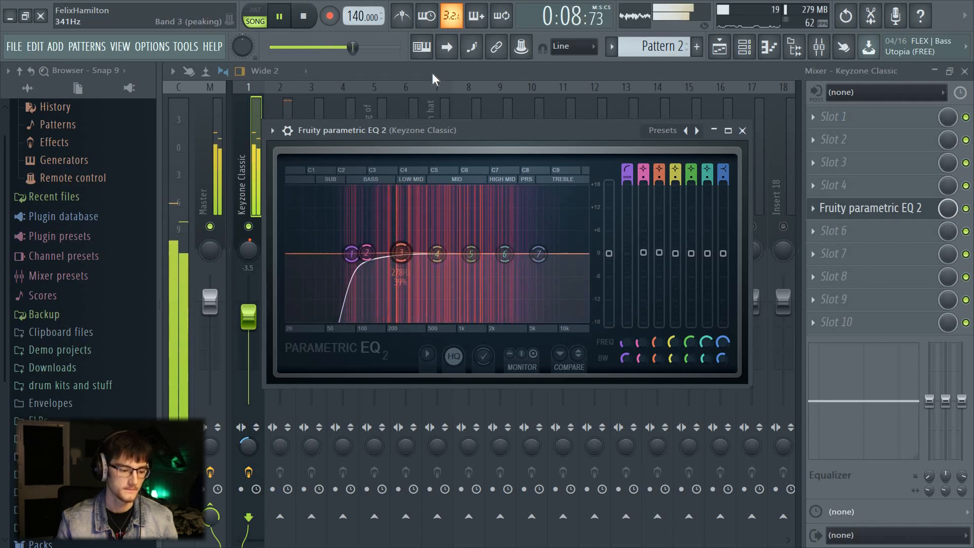
pyautogui.press('space')
# Return to the Keyzone Classic mixer track and lower its volume to -3.8 dB.
pyautogui.click(245, 186)
pyautogui.moveTo(251, 318); pyautogui.dragTo(251, 321)
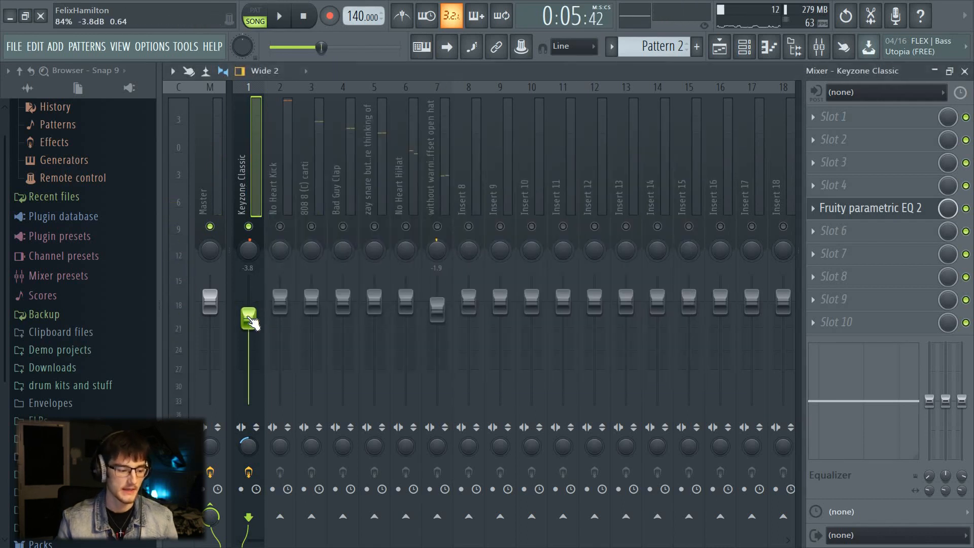
# Load Fruity Reeverb 2 into slot 3 of the Keyzone Classic track, keeping that track soloed.
pyautogui.click(870, 172)
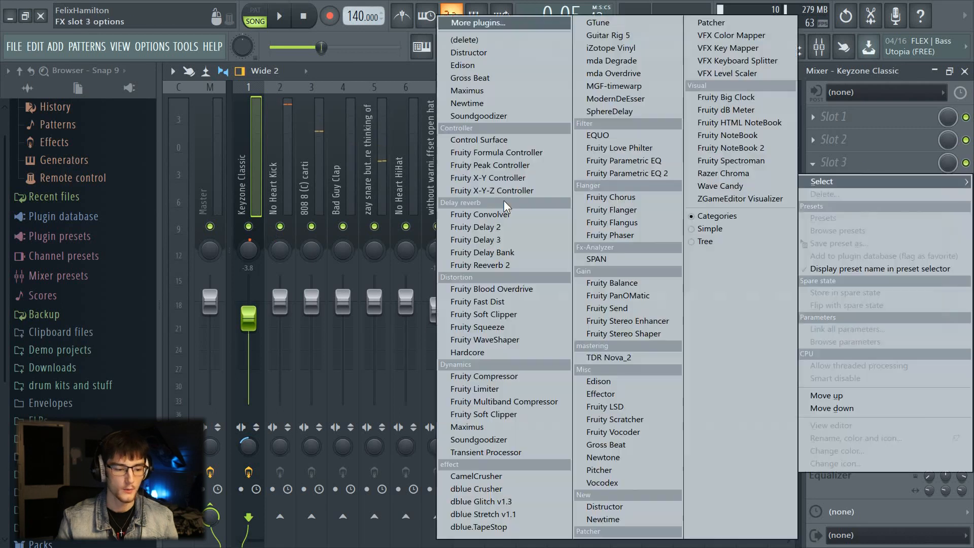
pyautogui.click(479, 265)
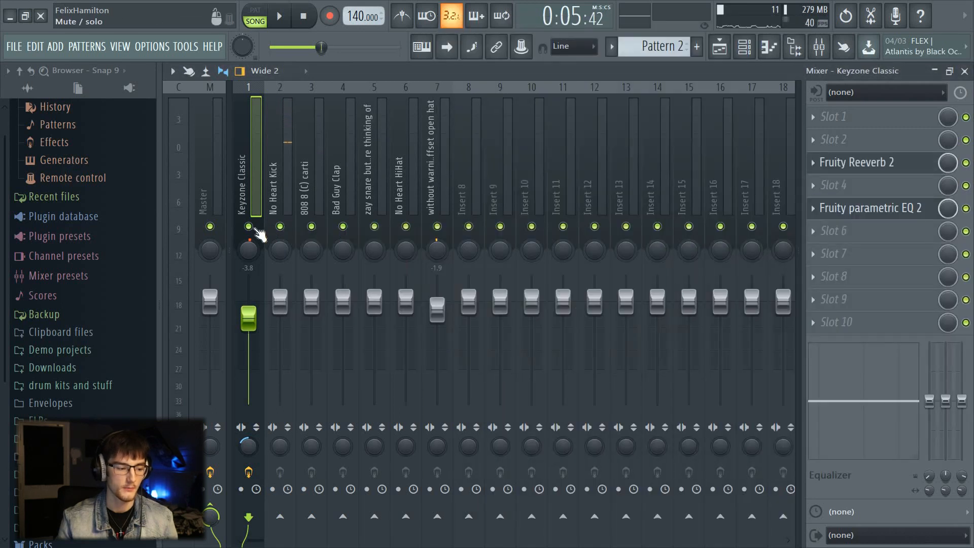
pyautogui.click(253, 224)
pyautogui.click(864, 167)
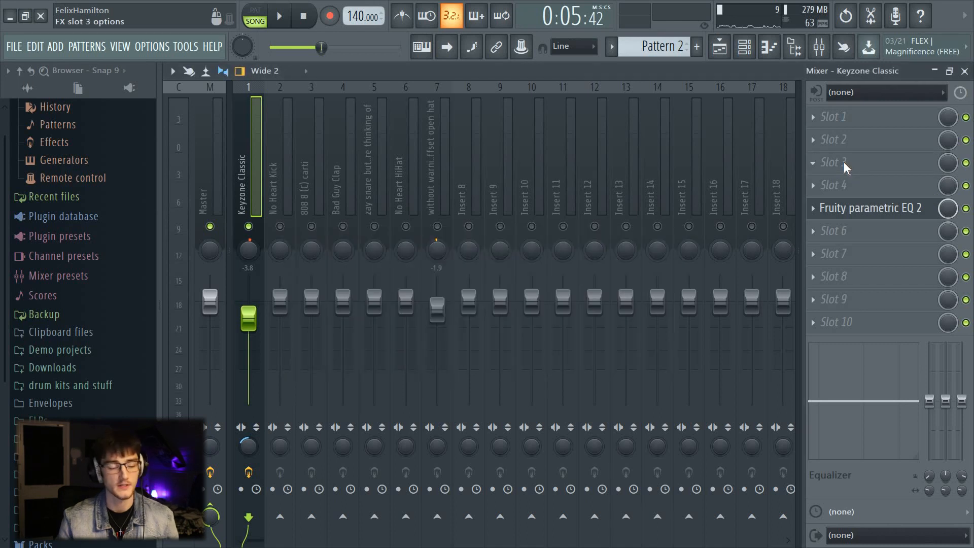
pyautogui.click(844, 163)
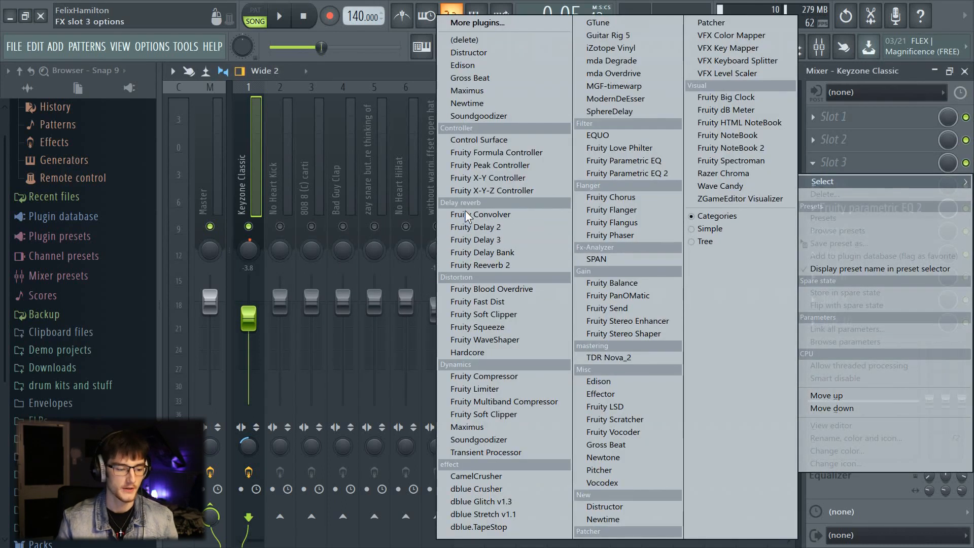
pyautogui.click(478, 266)
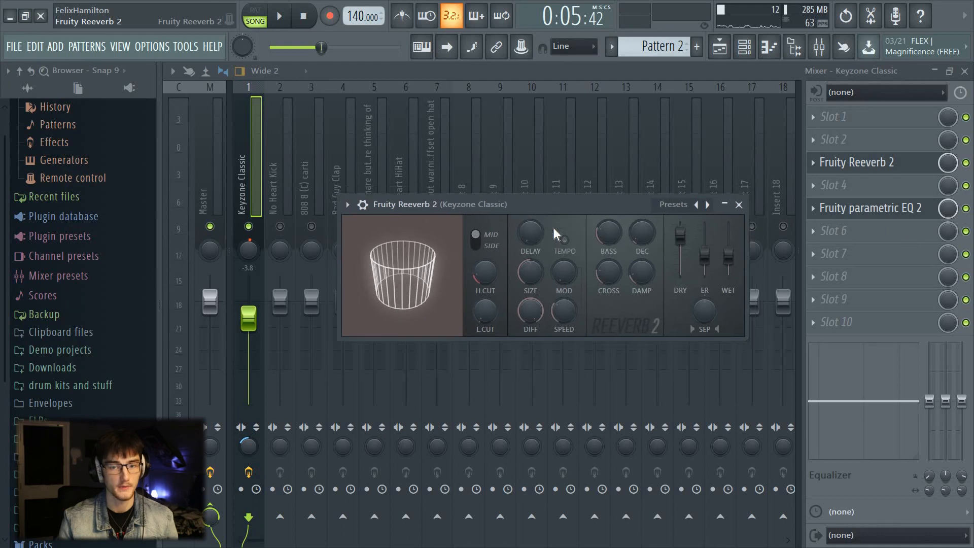
# Play the melody and adjust the Reeverb 2 mix, lowering the wet level slightly and setting the dry level to 97%.
pyautogui.press('space')
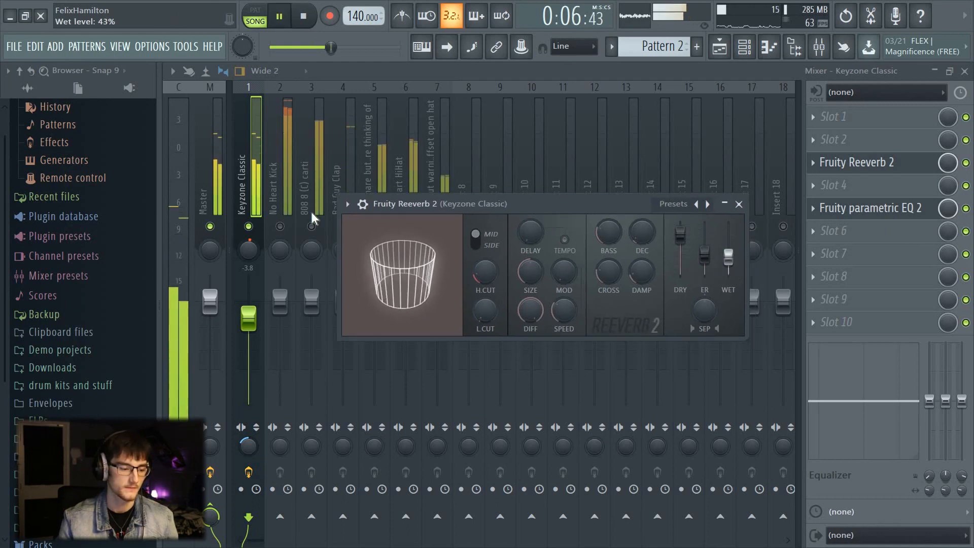
pyautogui.moveTo(680, 254); pyautogui.dragTo(735, 273)
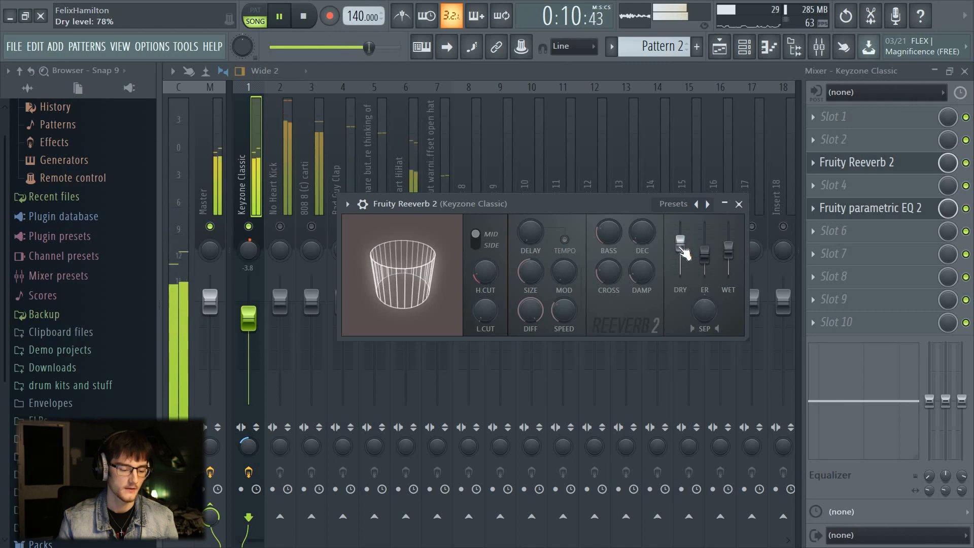
pyautogui.press('space')
pyautogui.moveTo(728, 249); pyautogui.dragTo(737, 260)
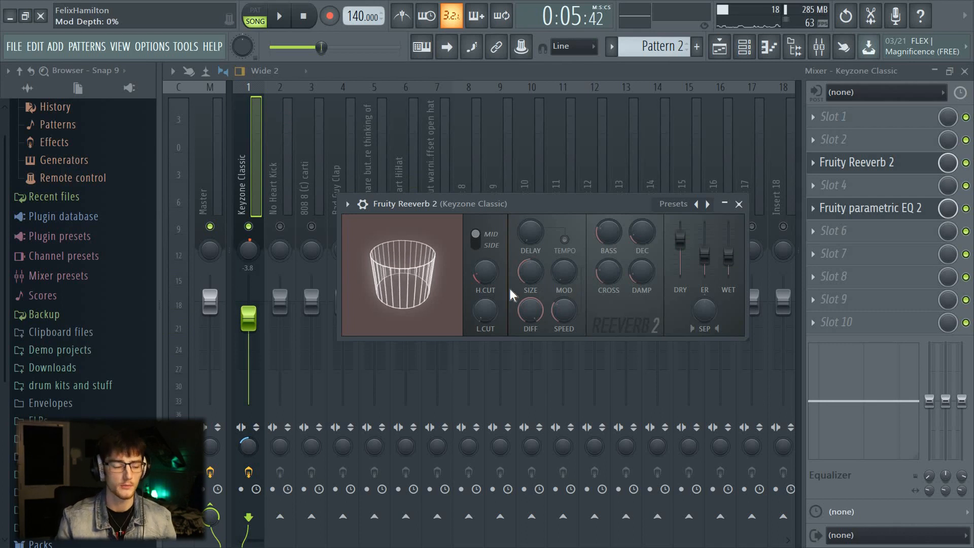
pyautogui.press('space')
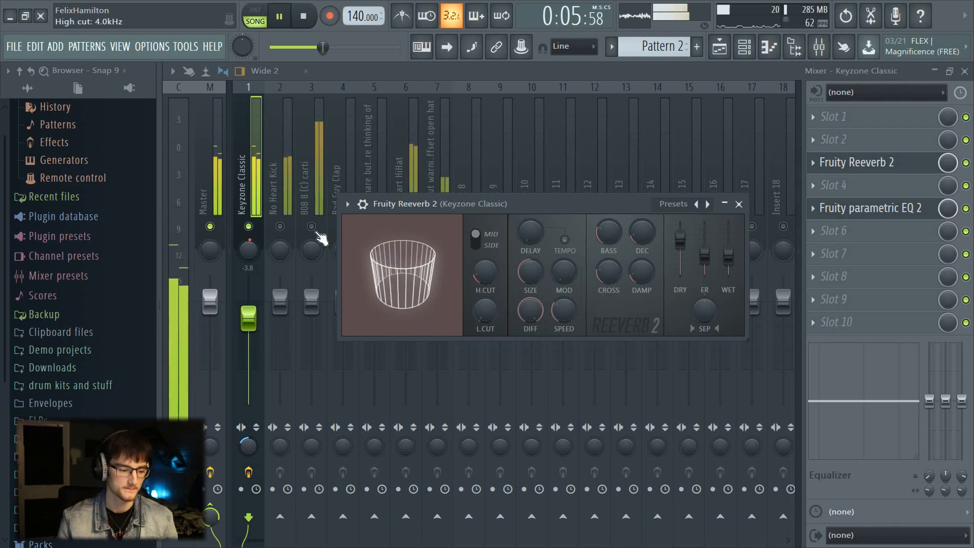
pyautogui.moveTo(680, 241); pyautogui.dragTo(680, 236)
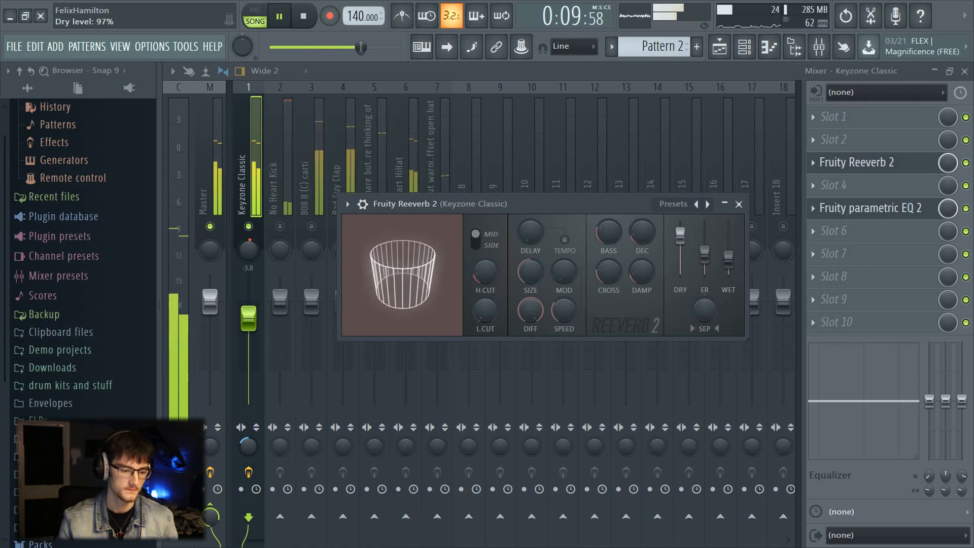
# Close the reverb window, lower the Keyzone Classic track volume to -4.4 dB and stop playback.
pyautogui.click(245, 194)
pyautogui.moveTo(251, 311); pyautogui.dragTo(251, 313)
pyautogui.press('space')
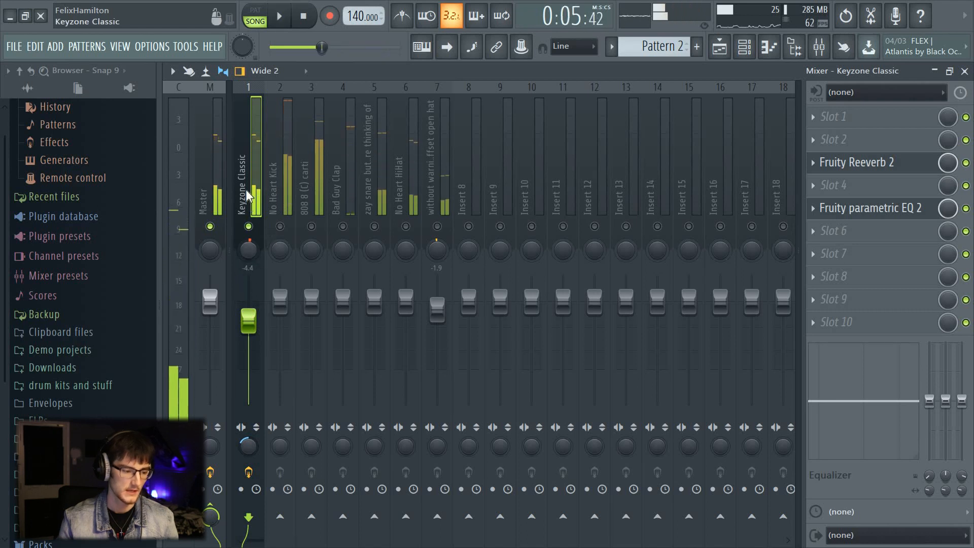
# Unmute the No Heart Kick track and lower its volume to -0.6 dB while the beat plays.
pyautogui.click(281, 227)
pyautogui.click(279, 186)
pyautogui.click(304, 198)
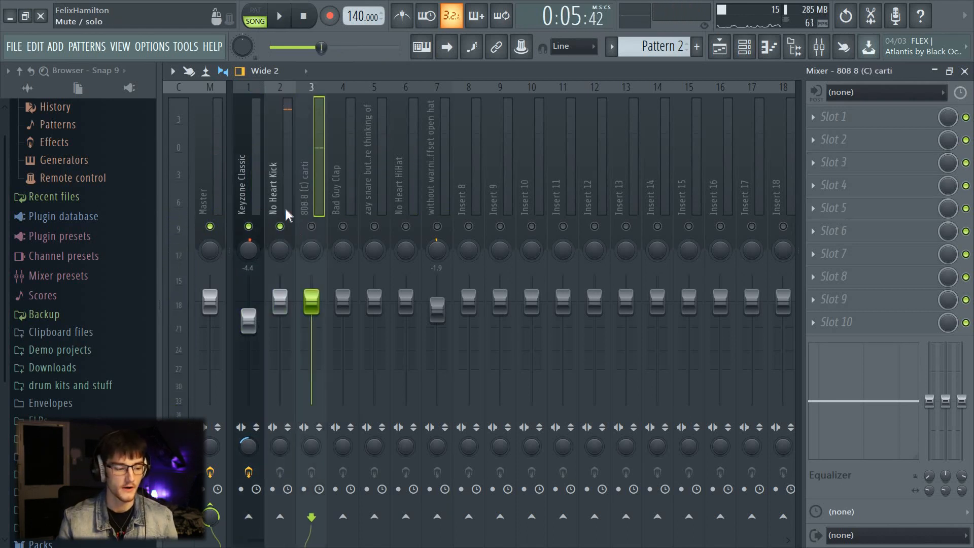
pyautogui.press('space')
pyautogui.moveTo(280, 302); pyautogui.dragTo(297, 310)
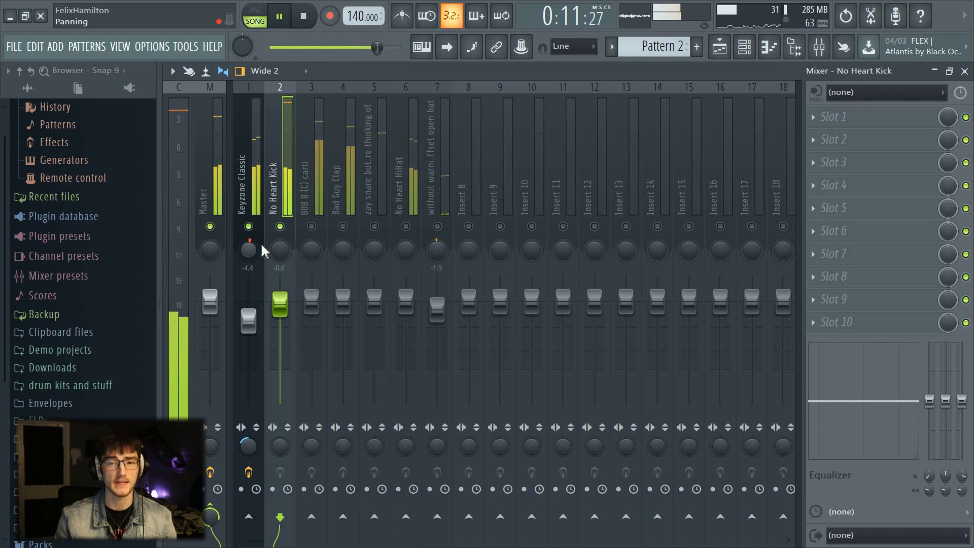
# Unmute the 808 8 (C) carti track and balance it at -0.6 dB, with Keyzone Classic at -4.5 dB.
pyautogui.click(312, 227)
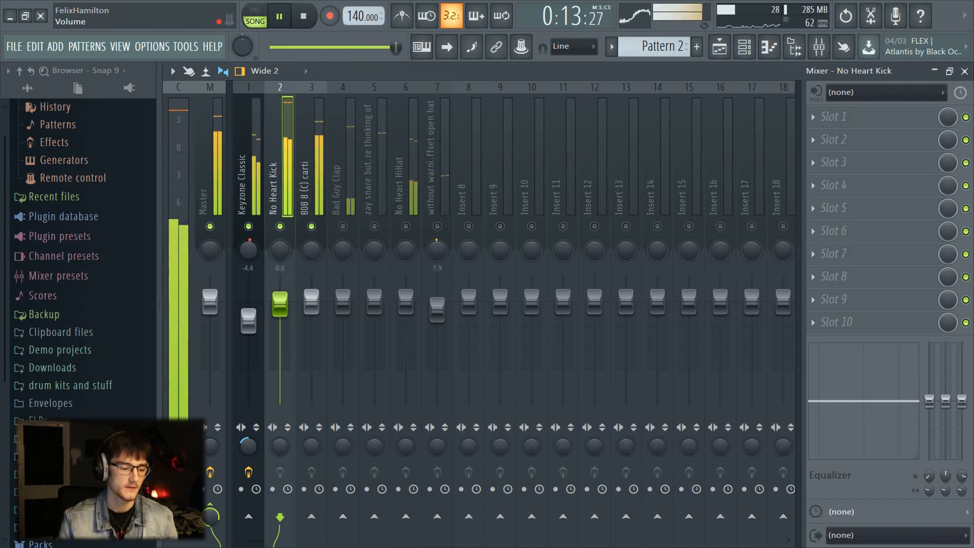
pyautogui.click(248, 320)
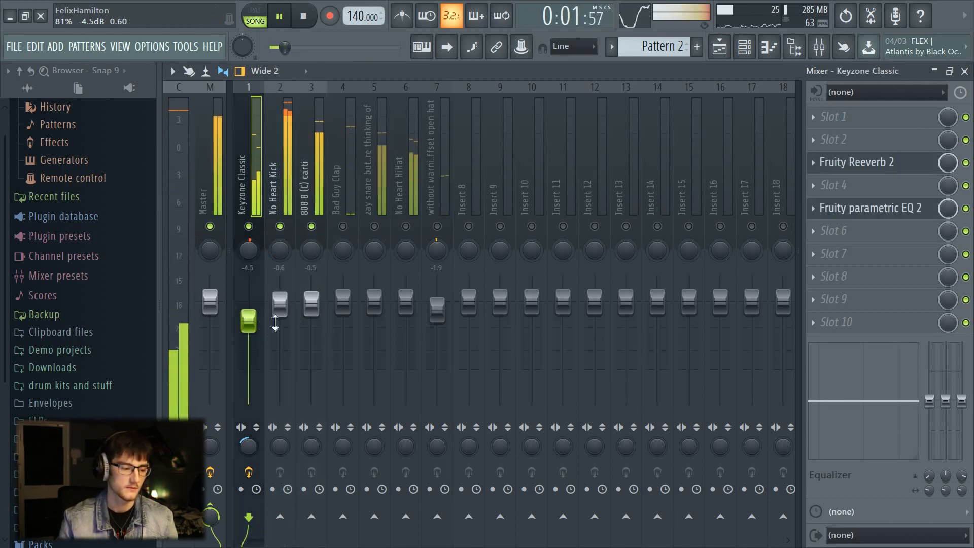
pyautogui.click(312, 303)
# Unmute the Bad Guy Clap track at -1.3 dB and bring the zay snare track back in.
pyautogui.click(349, 239)
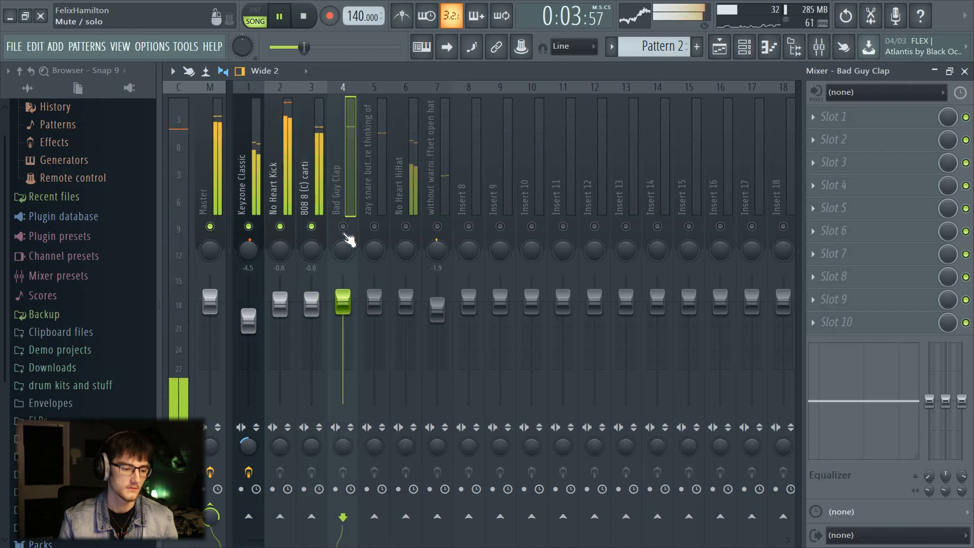
pyautogui.click(342, 226)
pyautogui.moveTo(343, 300); pyautogui.dragTo(343, 306)
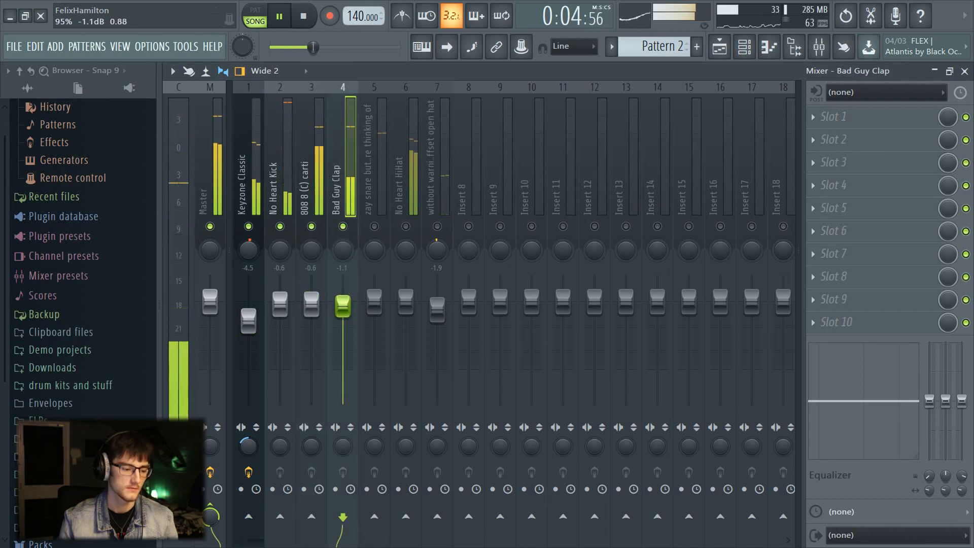
pyautogui.click(374, 226)
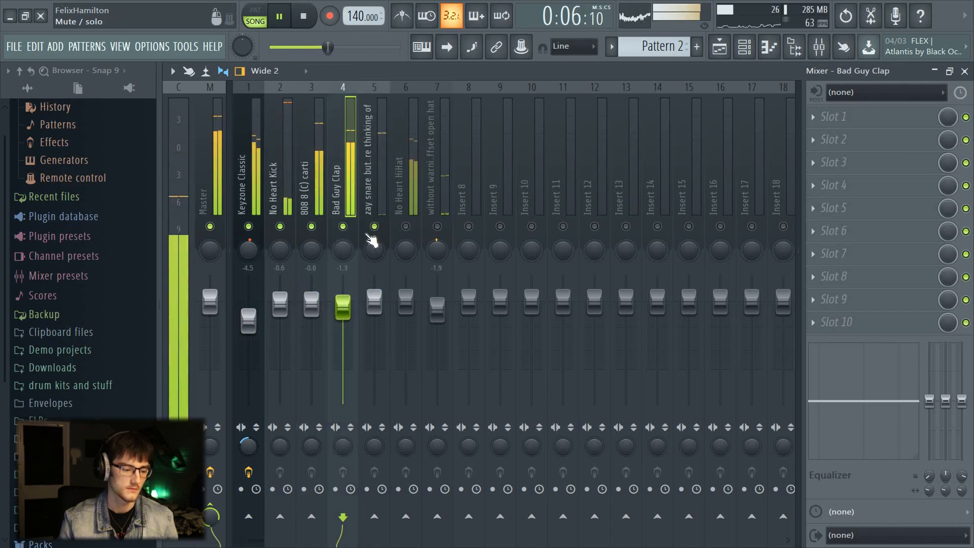
pyautogui.click(372, 206)
# Unmute the No Heart HiHat track, lower its volume to -3.5 dB and play the beat.
pyautogui.click(406, 226)
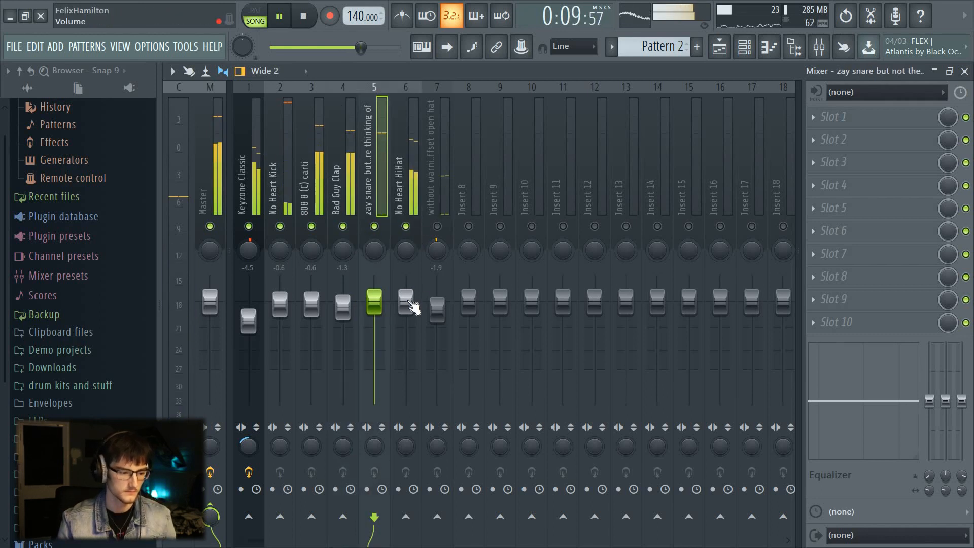
pyautogui.press('space')
pyautogui.click(404, 182)
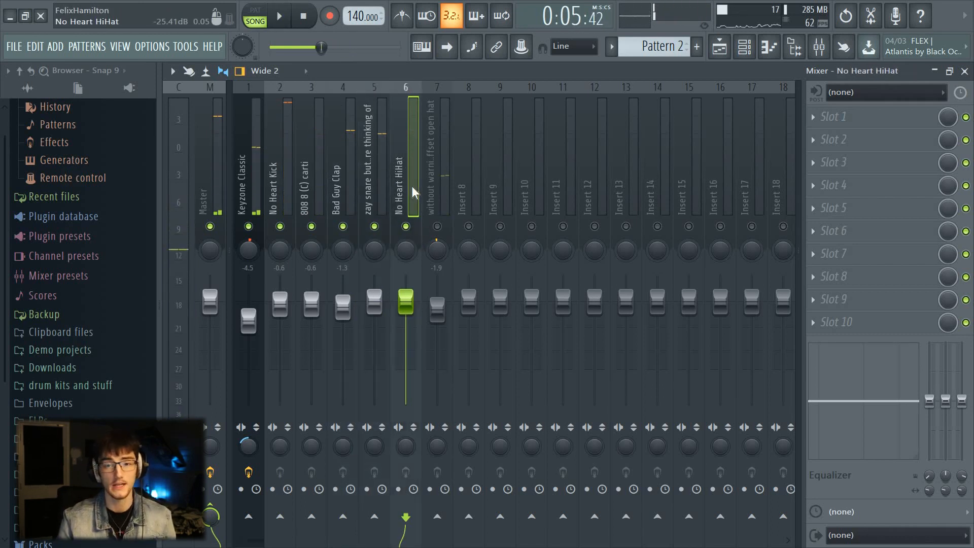
pyautogui.moveTo(406, 302); pyautogui.dragTo(405, 317)
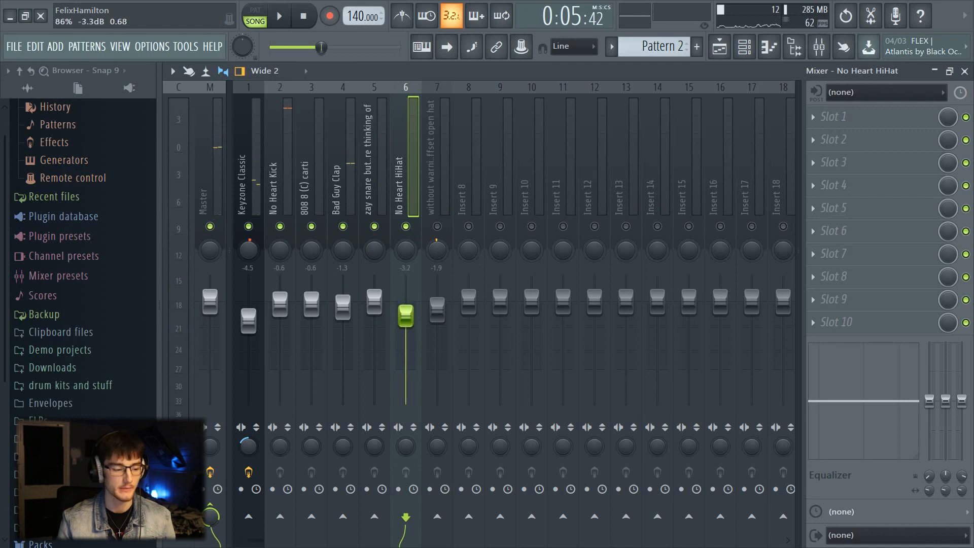
pyautogui.press('space')
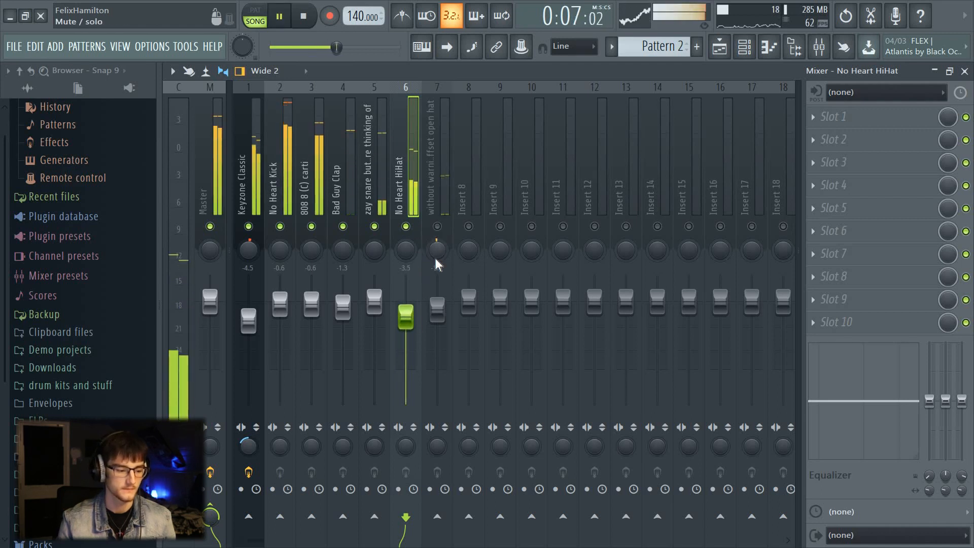
# Unmute the open hat track, lower it to -2.8 dB, and lower the No Heart HiHat to -4.2 dB.
pyautogui.click(436, 227)
pyautogui.moveTo(436, 312); pyautogui.dragTo(406, 320)
pyautogui.click(248, 193)
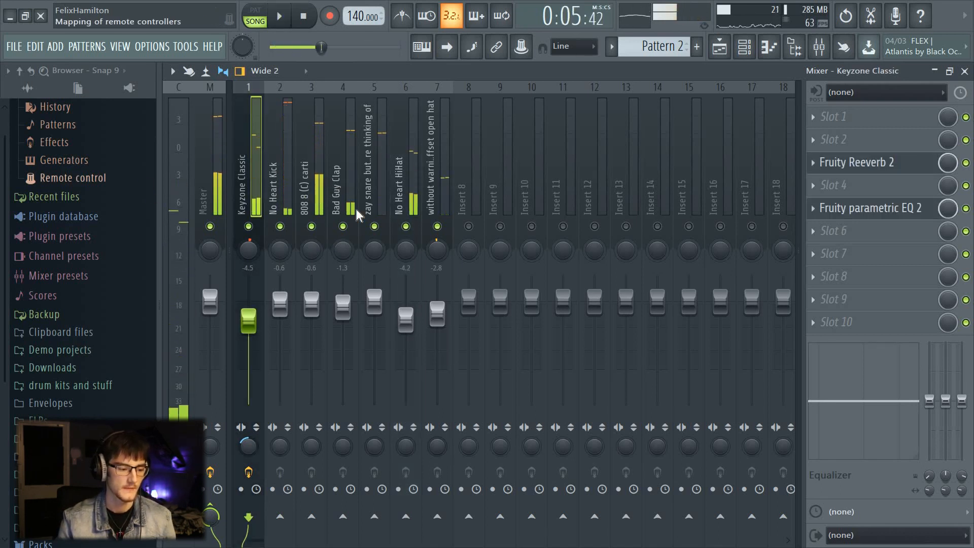
pyautogui.click(398, 187)
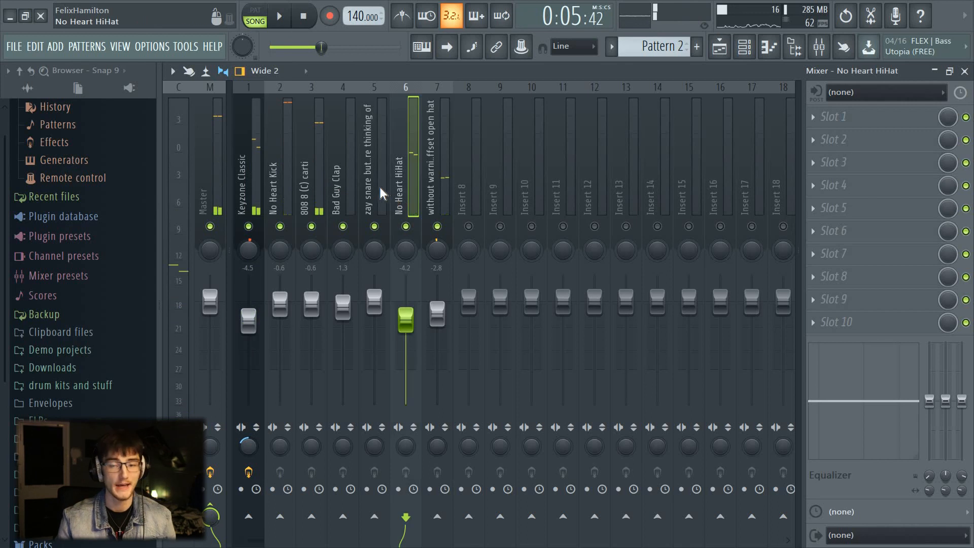
# Add a Sonatina Orchestra channel to the channel rack and close its plugin window.
pyautogui.click(742, 48)
pyautogui.click(315, 417)
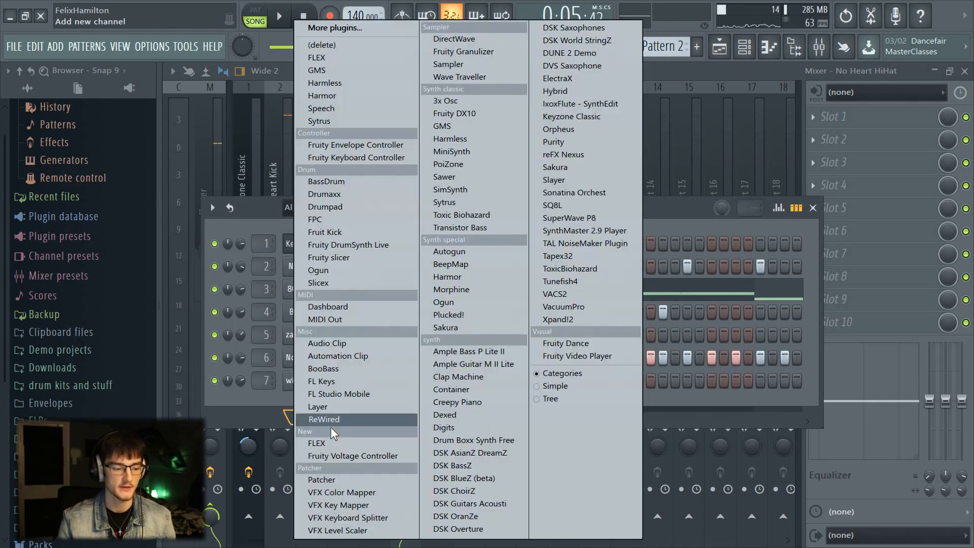
pyautogui.click(576, 192)
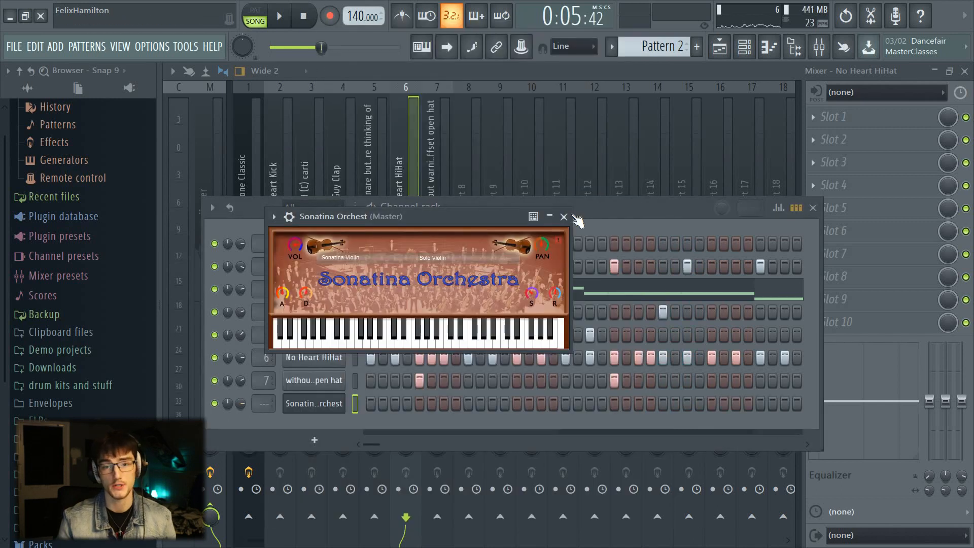
pyautogui.click(425, 259)
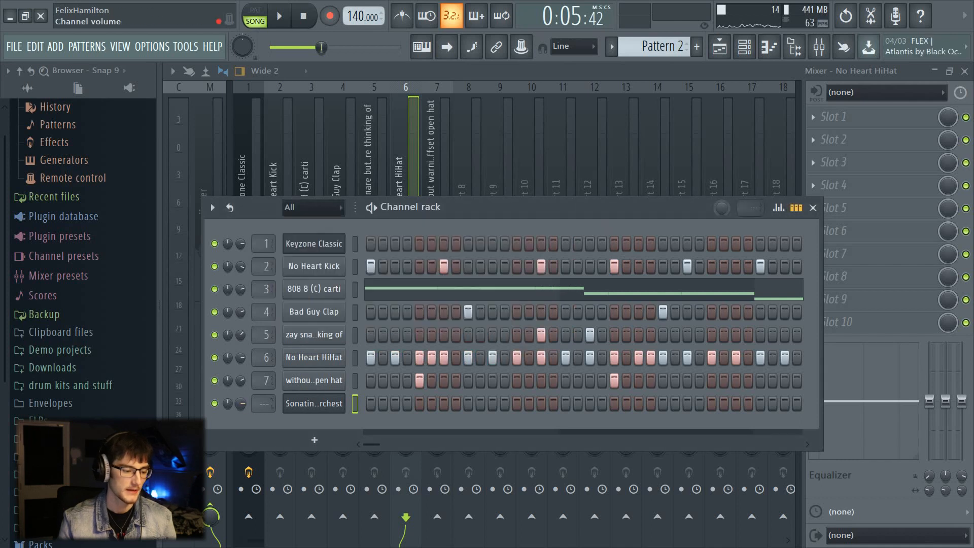
# Copy the Keyzone Classic notes in Pattern 1 and paste them into the Sonatina Orchestra channel.
pyautogui.scroll(1, 654, 47)
pyautogui.rightClick(330, 244)
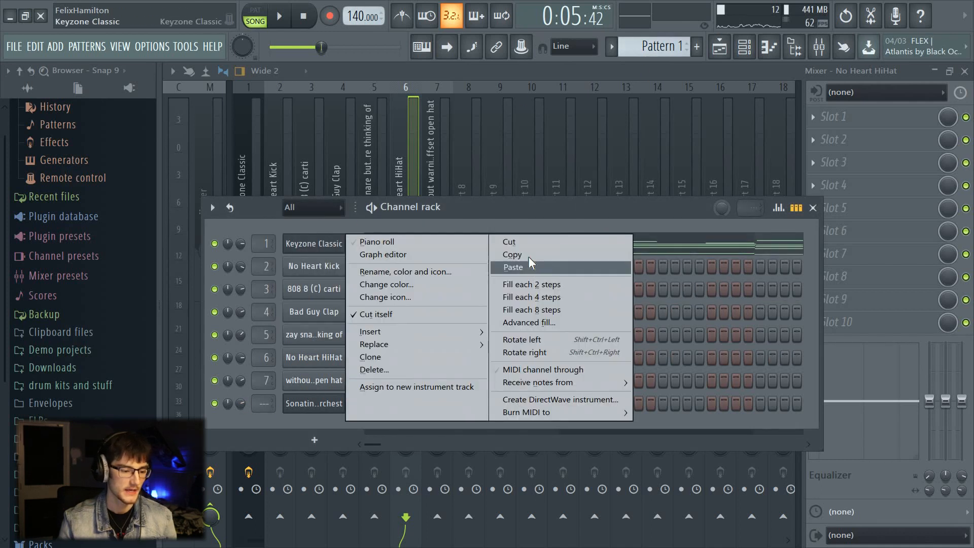
pyautogui.click(528, 255)
pyautogui.rightClick(329, 247)
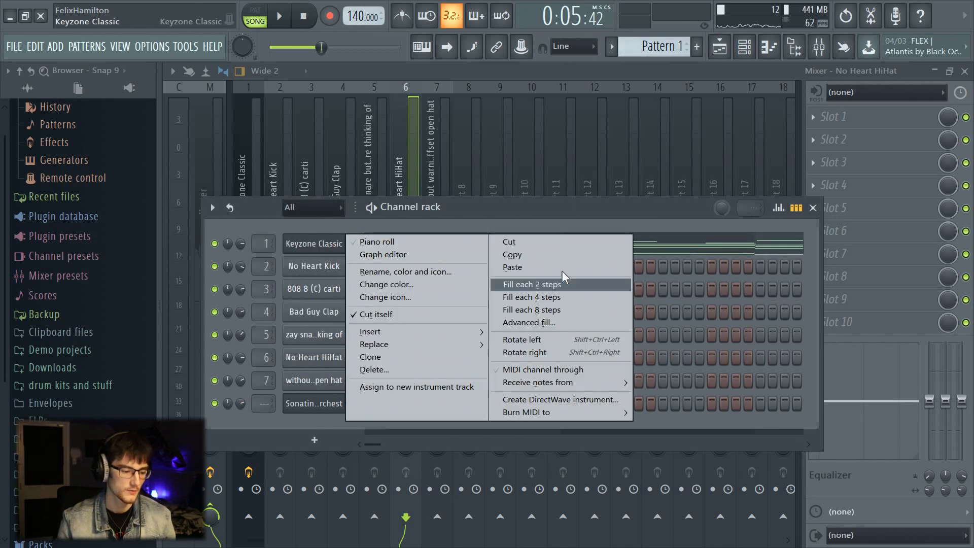
pyautogui.click(513, 254)
pyautogui.rightClick(331, 406)
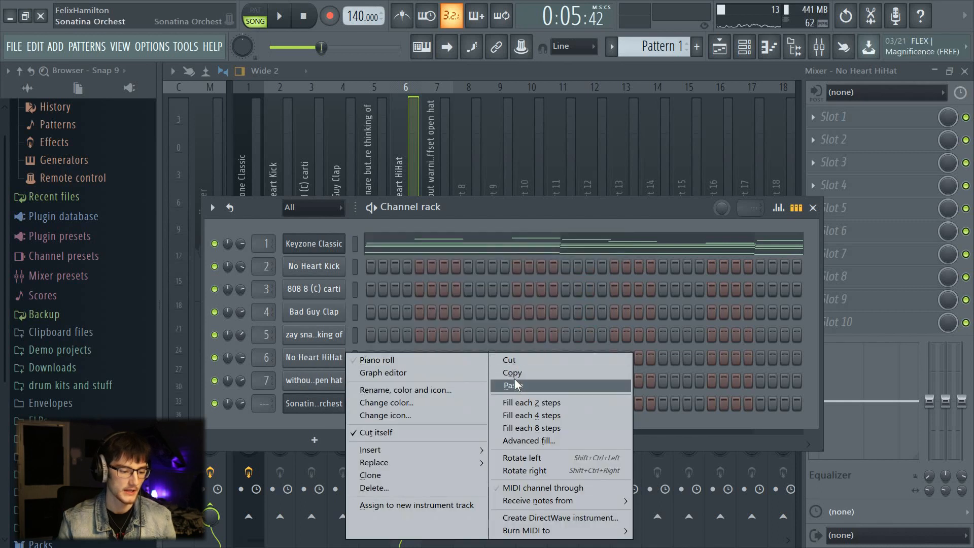
pyautogui.click(514, 380)
# Move the Sonatina Orchestra channel up the rack to directly below Keyzone Classic.
pyautogui.hotkey('alt', 'Up')
pyautogui.hotkey('alt', 'Up')
pyautogui.hotkey('alt', 'Up')
pyautogui.hotkey('alt', 'Up')
pyautogui.hotkey('alt', 'Up')
pyautogui.hotkey('alt', 'Up')
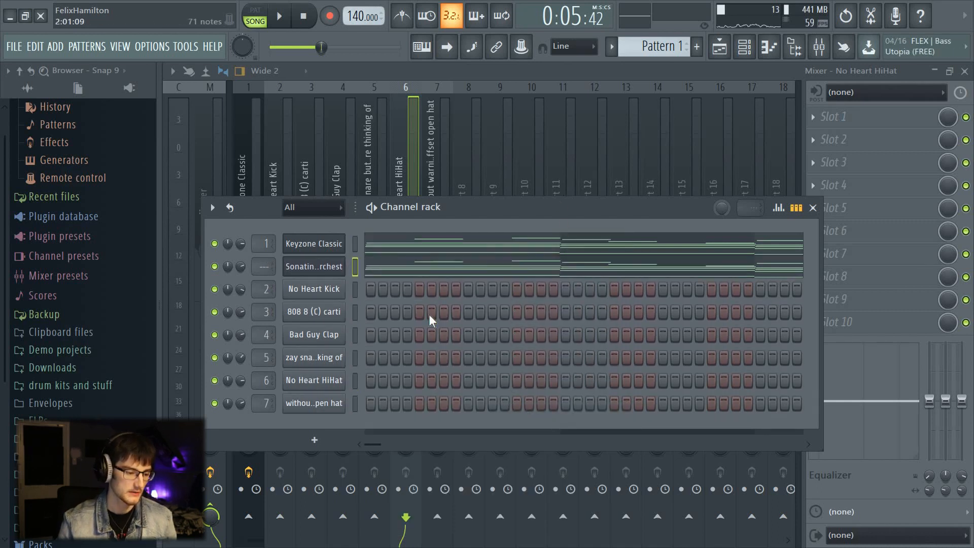
# Audition Pattern 1 in pattern mode and lower the Sonatina Orchestra channel volume to about 70%.
pyautogui.press('l')
pyautogui.press('space')
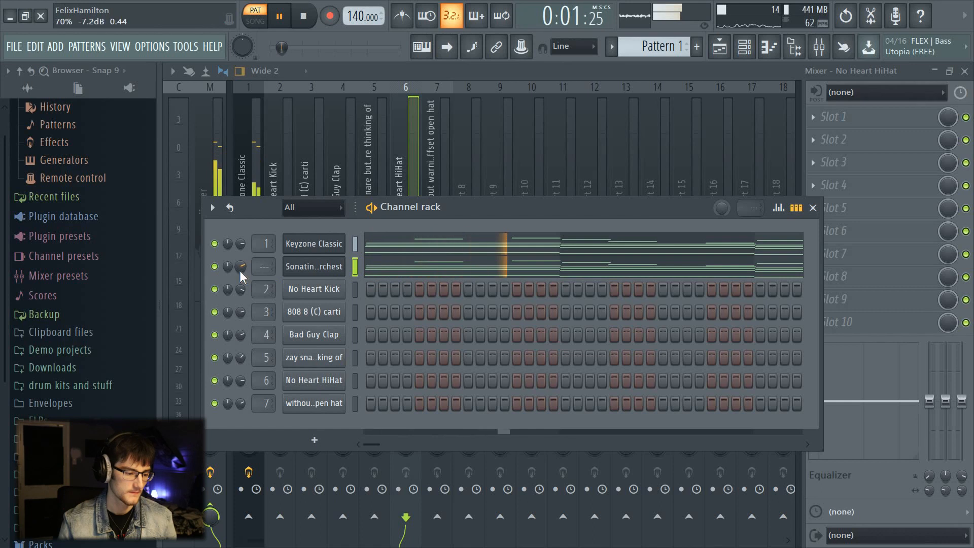
pyautogui.press('space')
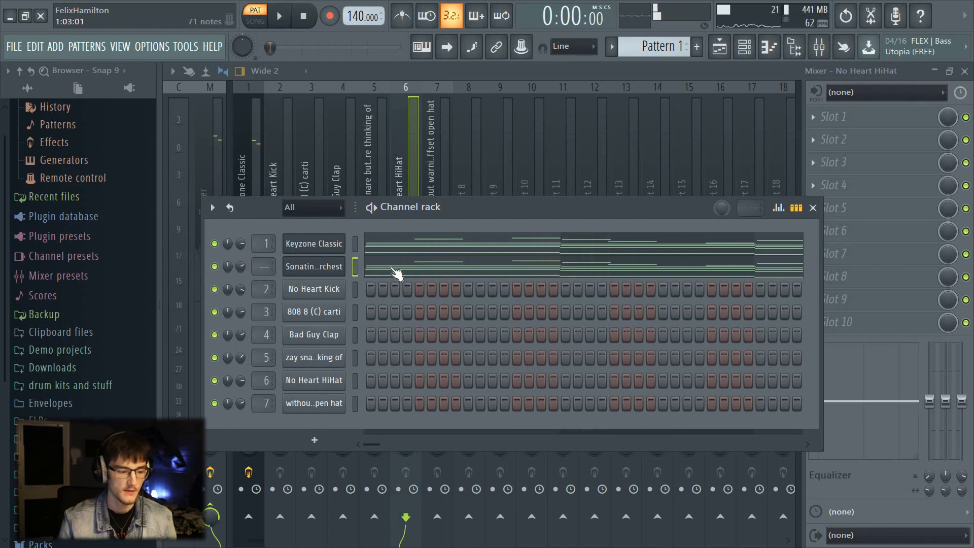
# Mute the short upper melody notes in the Sonatina Orchestra piano roll across Pattern 1, keeping the chords and bass notes active.
pyautogui.click(395, 272)
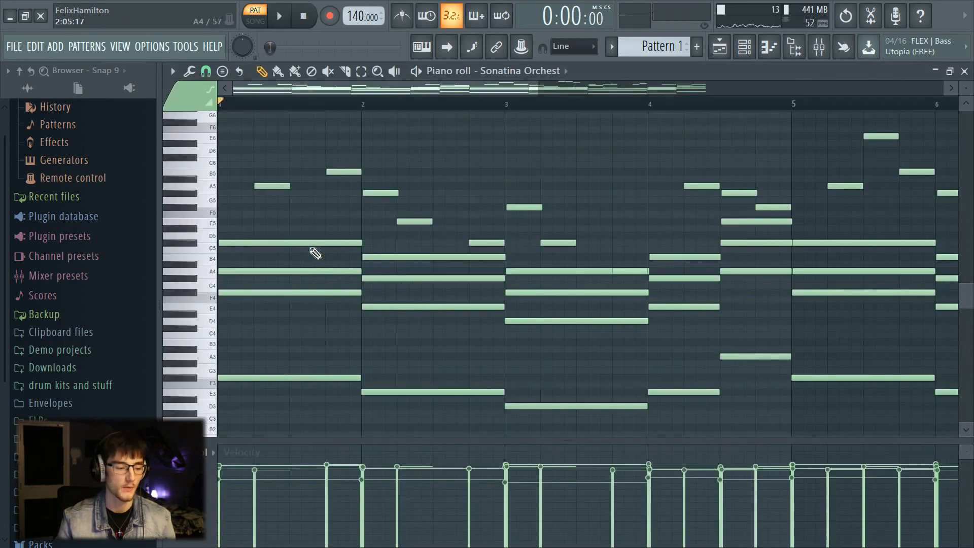
pyautogui.scroll(-1, 266, 150)
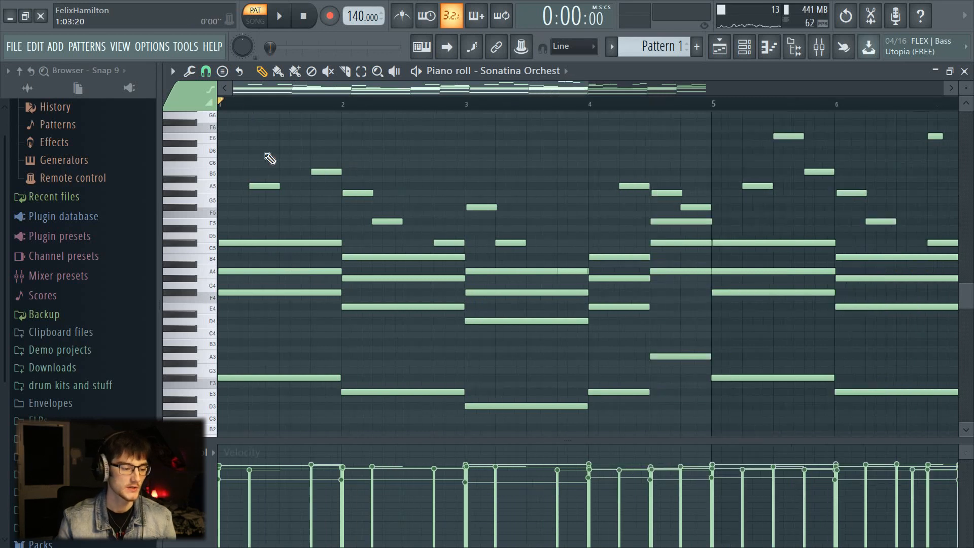
pyautogui.keyDown('alt'); pyautogui.rightClick(268, 186); pyautogui.keyUp('alt')
pyautogui.keyDown('alt'); pyautogui.rightClick(327, 172); pyautogui.keyUp('alt')
pyautogui.keyDown('alt'); pyautogui.rightClick(359, 194); pyautogui.keyUp('alt')
pyautogui.keyDown('alt'); pyautogui.rightClick(387, 222); pyautogui.keyUp('alt')
pyautogui.keyDown('alt'); pyautogui.rightClick(448, 242); pyautogui.keyUp('alt')
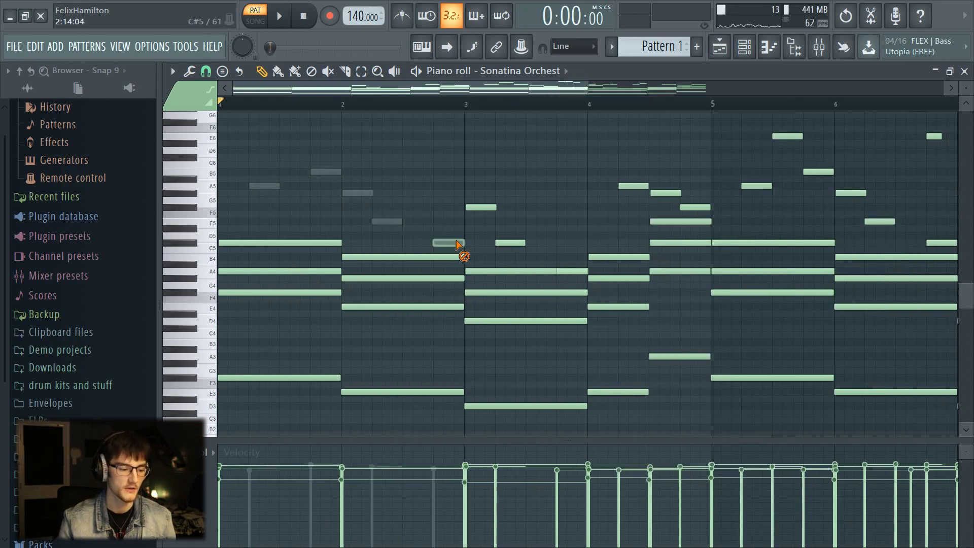
pyautogui.keyDown('alt'); pyautogui.rightClick(481, 207); pyautogui.keyUp('alt')
pyautogui.keyDown('alt'); pyautogui.rightClick(510, 243); pyautogui.keyUp('alt')
pyautogui.keyDown('alt'); pyautogui.rightClick(666, 193); pyautogui.keyUp('alt')
pyautogui.keyDown('alt'); pyautogui.rightClick(693, 207); pyautogui.keyUp('alt')
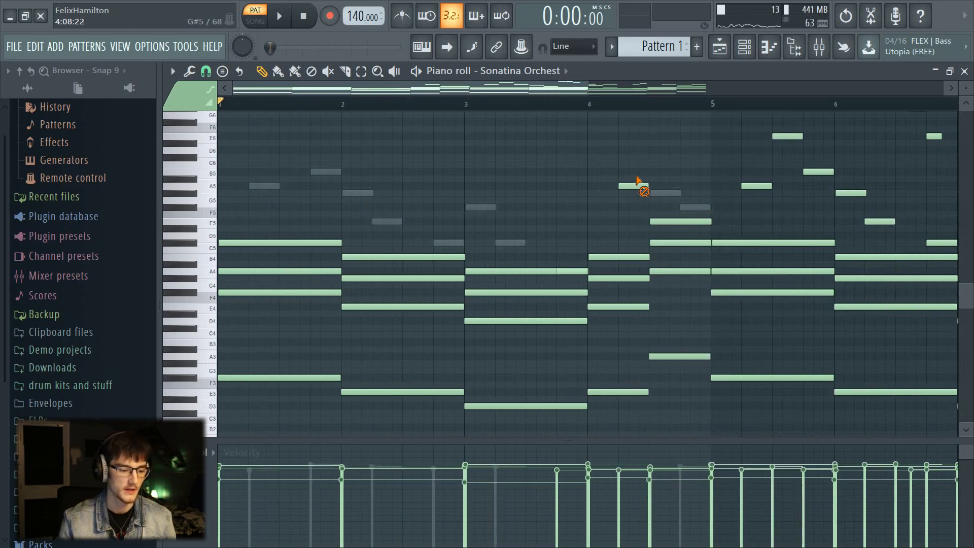
pyautogui.keyDown('alt'); pyautogui.rightClick(634, 186); pyautogui.keyUp('alt')
pyautogui.keyDown('alt'); pyautogui.rightClick(577, 271); pyautogui.keyUp('alt')
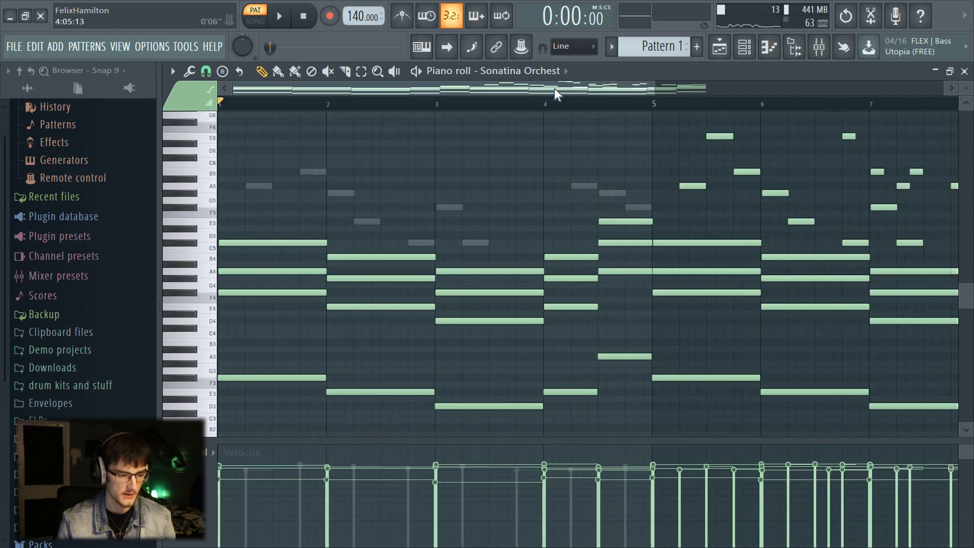
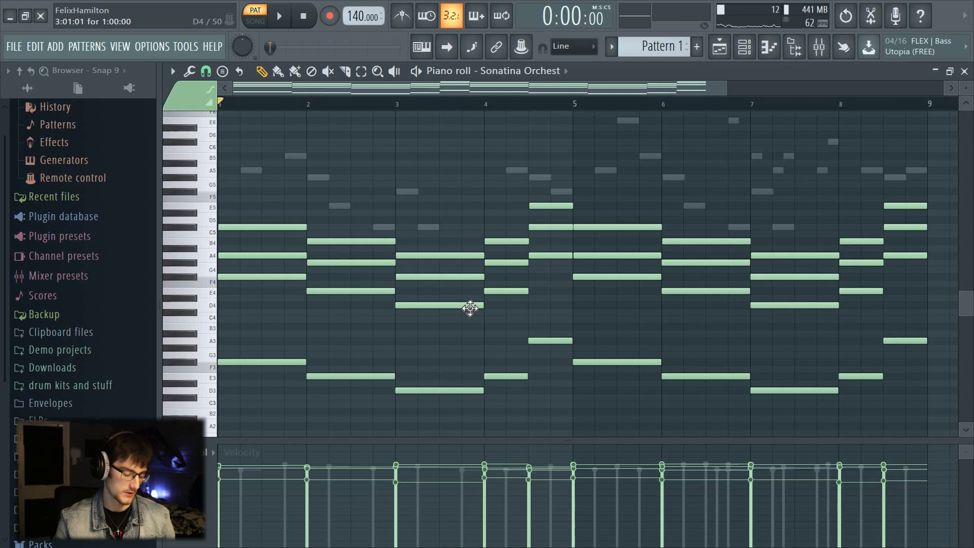
# Transpose the Sonatina Orchestra notes up one octave, audition the pattern and close the piano roll.
pyautogui.hotkey('ctrl', 'Up')
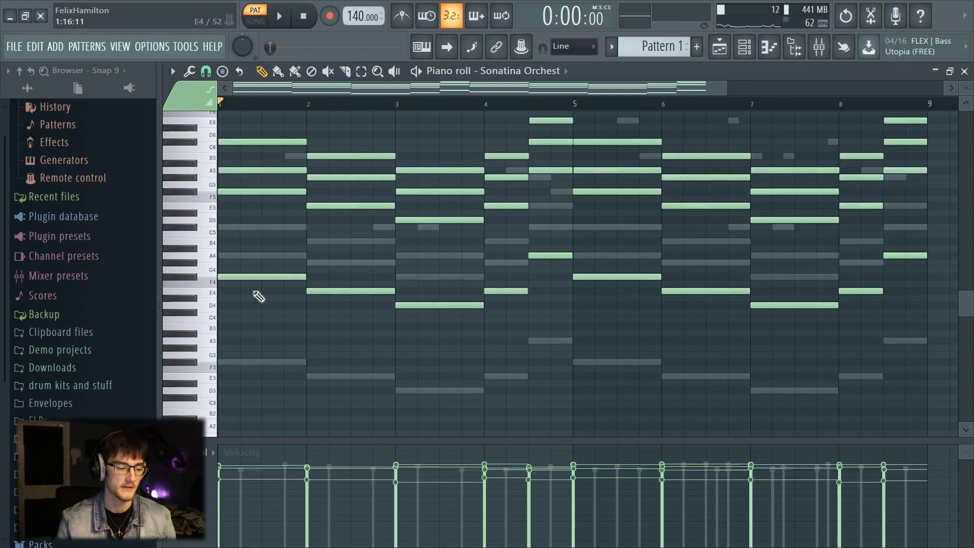
pyautogui.press('space')
pyautogui.scroll(-2, 361, 110)
pyautogui.scroll(2, 462, 300)
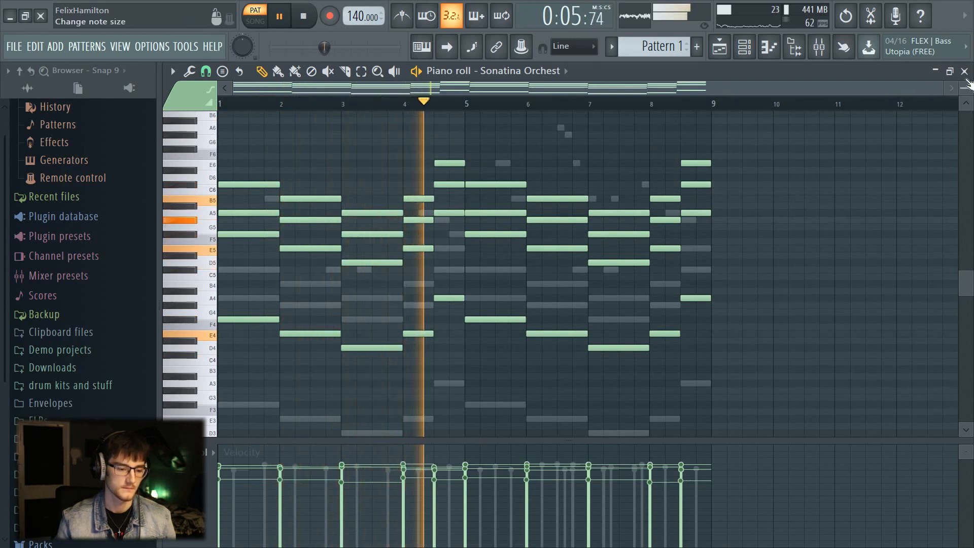
pyautogui.press('space')
pyautogui.click(965, 72)
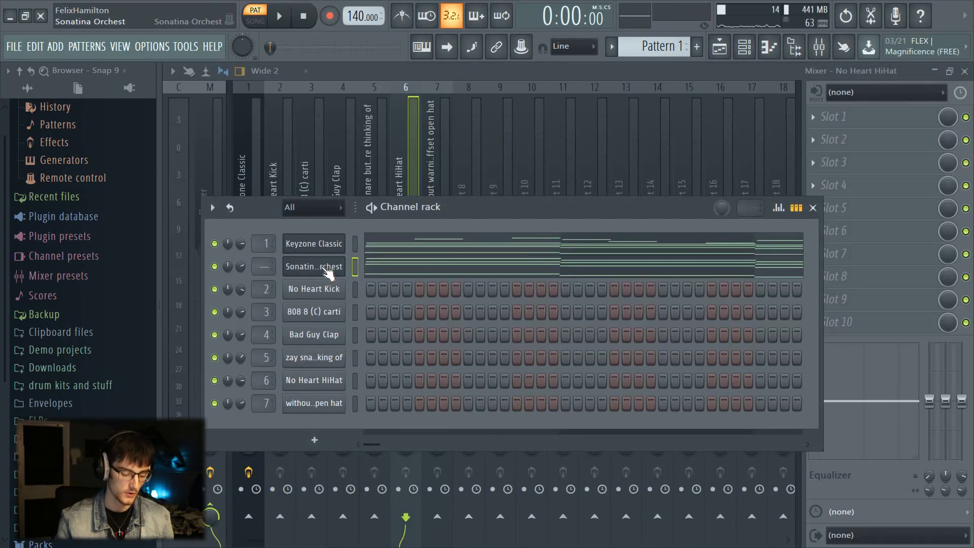
# Route the Sonatina Orchestra channel to a free mixer track and move that track to insert 2, beside Keyzone Classic.
pyautogui.hotkey('ctrl', 'l')
pyautogui.click(478, 171)
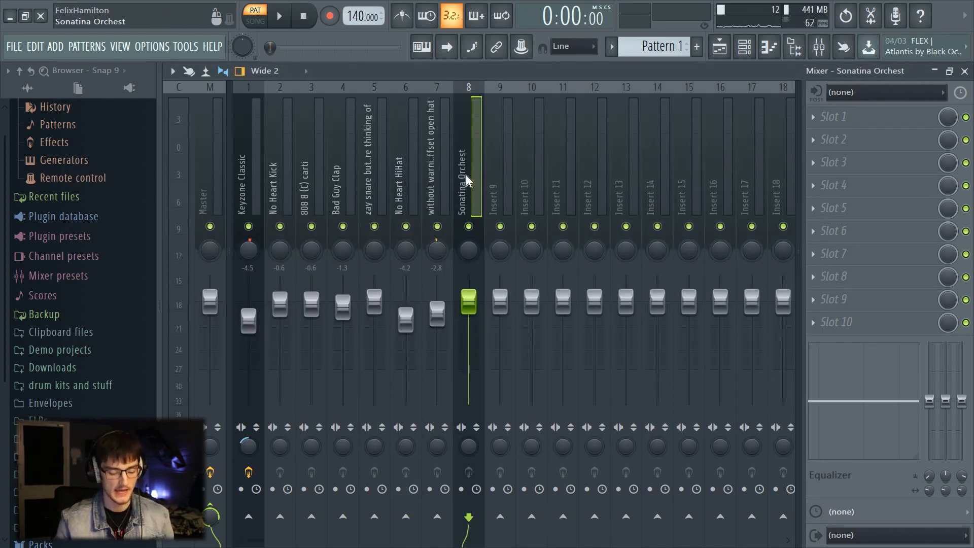
pyautogui.hotkey('alt', 'Left')
pyautogui.hotkey('alt', 'Left')
pyautogui.hotkey('alt', 'Left')
pyautogui.hotkey('alt', 'Left')
pyautogui.hotkey('alt', 'Left')
pyautogui.hotkey('alt', 'Left')
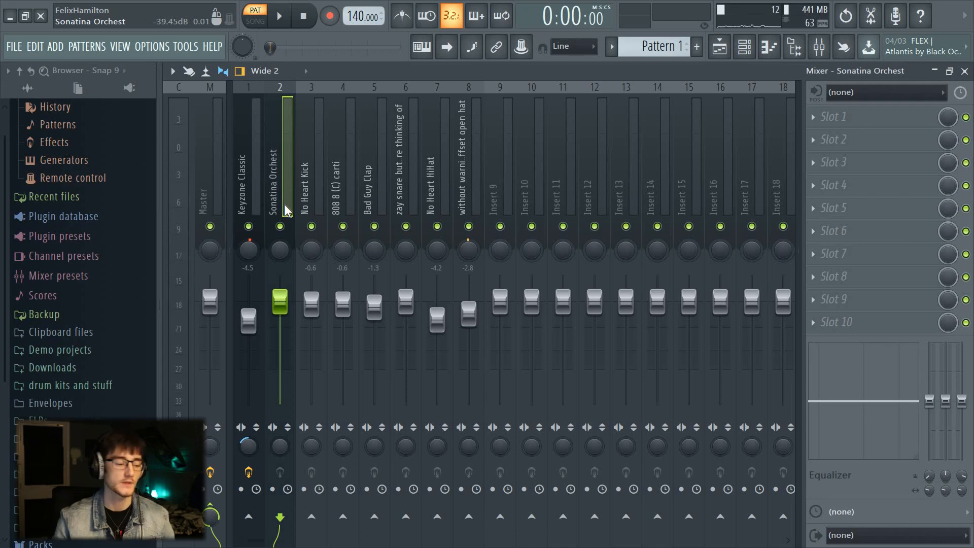
# Solo the Keyzone Classic and Sonatina Orchestra mixer tracks and lower the Sonatina fader to about -11 dB during playback.
pyautogui.rightClick(287, 229)
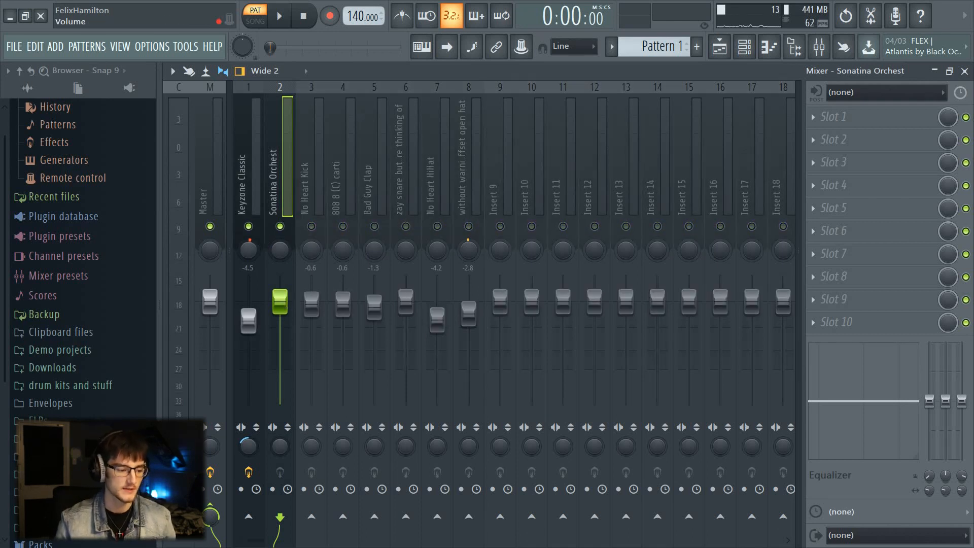
pyautogui.press('space')
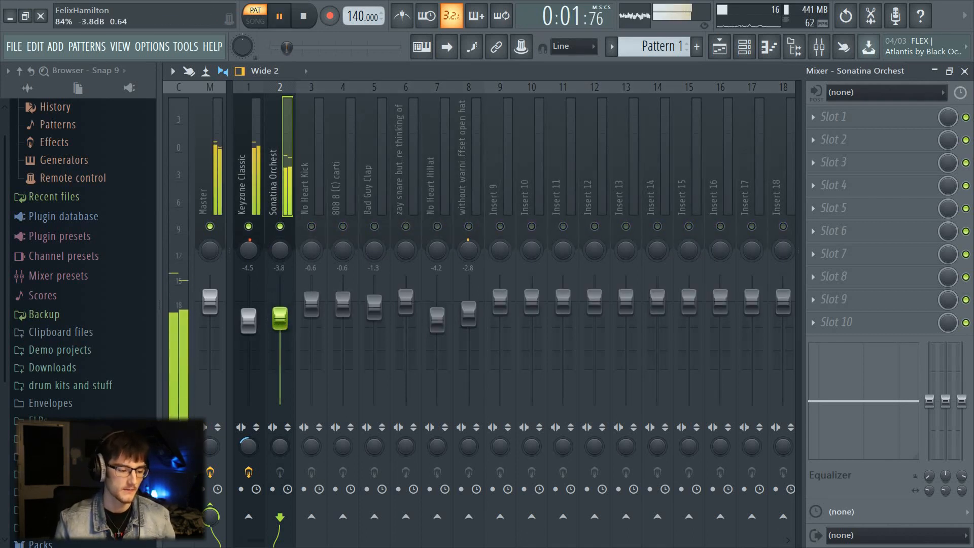
pyautogui.moveTo(283, 326); pyautogui.dragTo(279, 349)
pyautogui.press('space')
pyautogui.press('space')
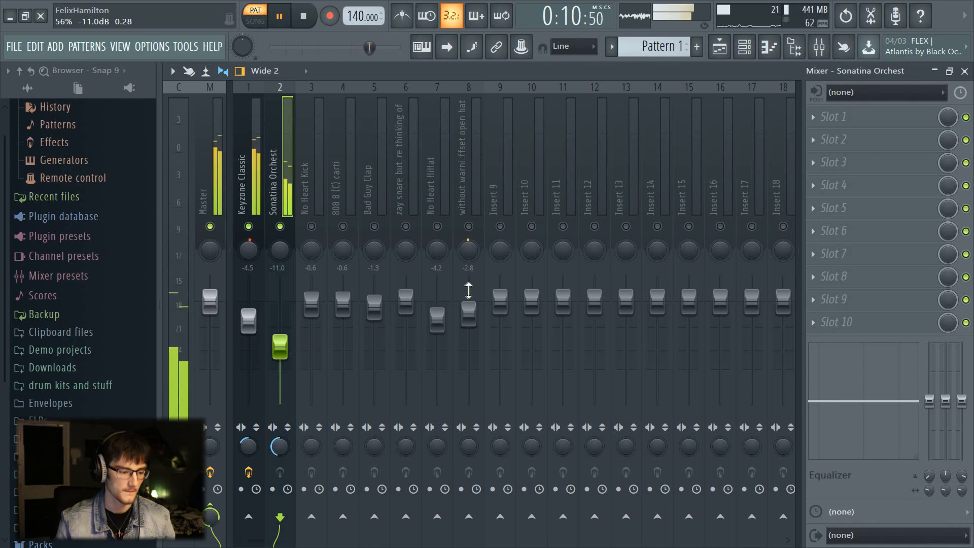
pyautogui.press('space')
# Add Fruity Parametric EQ 2 to slot 5 of the Sonatina Orchestra track and cut its lows with band 1 as a high pass.
pyautogui.click(851, 212)
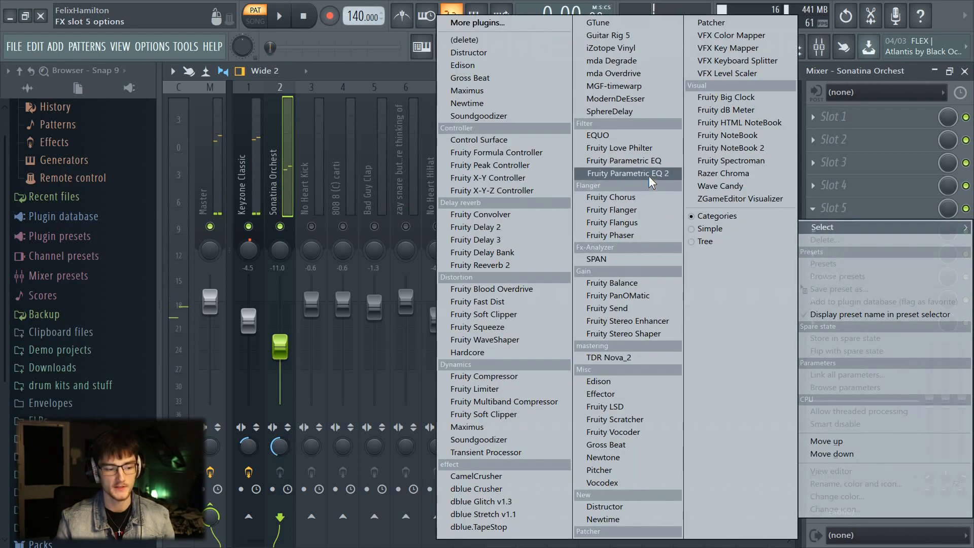
pyautogui.click(650, 176)
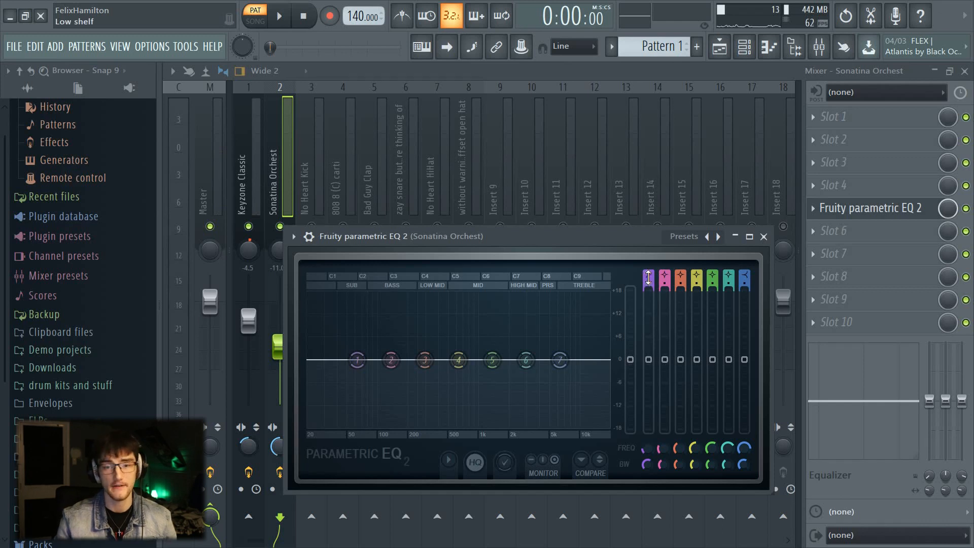
pyautogui.moveTo(649, 275); pyautogui.dragTo(648, 278)
pyautogui.press('space')
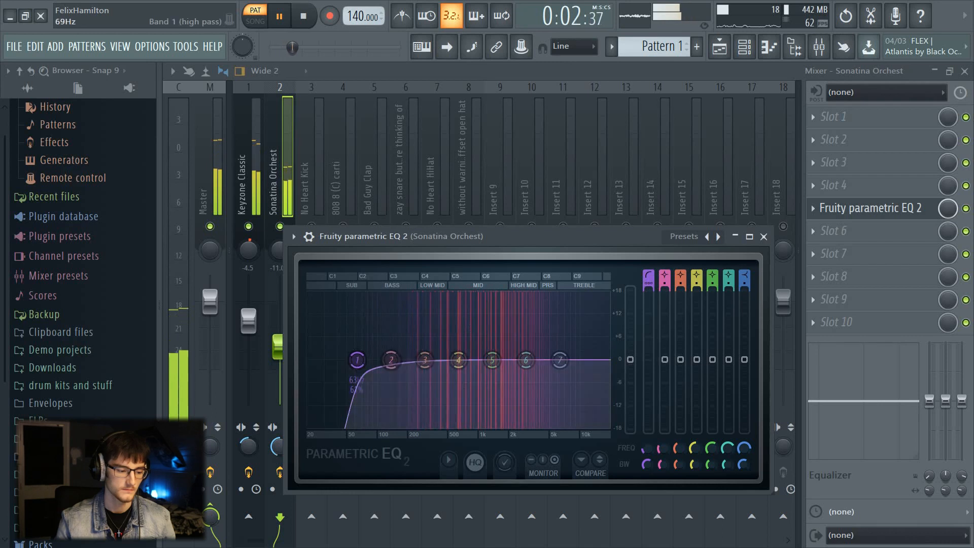
pyautogui.moveTo(357, 360); pyautogui.dragTo(456, 358)
pyautogui.press('space')
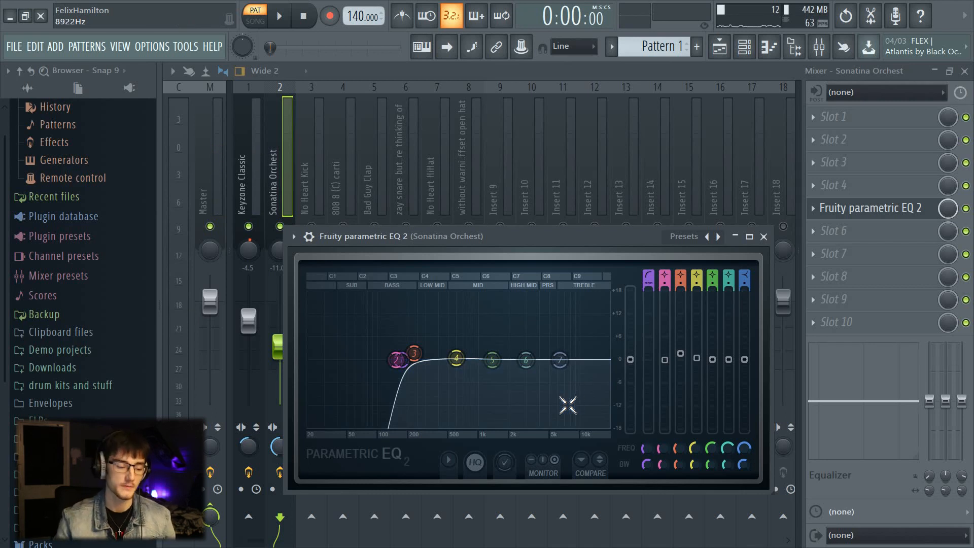
# Roll off the Sonatina Orchestra's highs by lowering EQ band 7's high shelf to -18 dB at about 3.5 kHz.
pyautogui.press('space')
pyautogui.moveTo(560, 360); pyautogui.dragTo(533, 427)
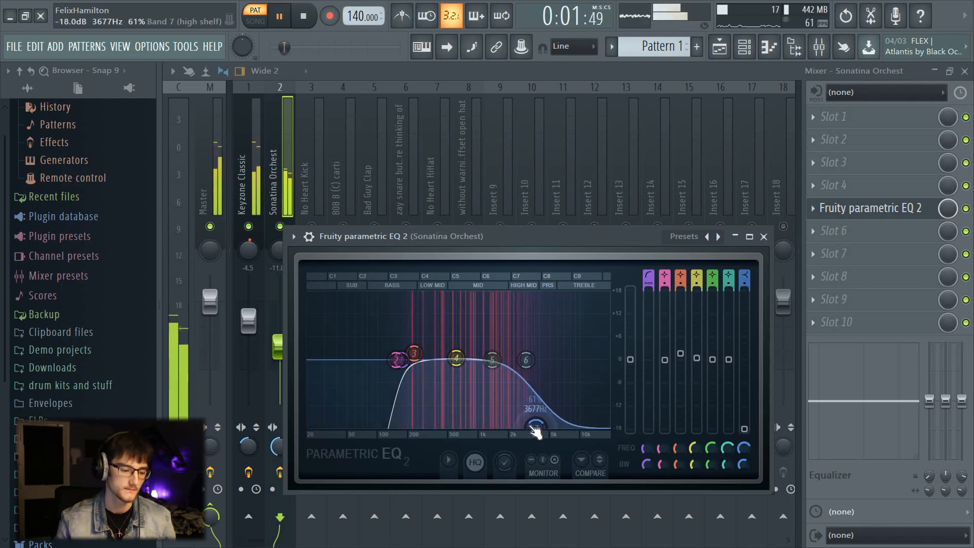
pyautogui.moveTo(497, 366); pyautogui.dragTo(497, 370)
pyautogui.moveTo(540, 426); pyautogui.dragTo(550, 459)
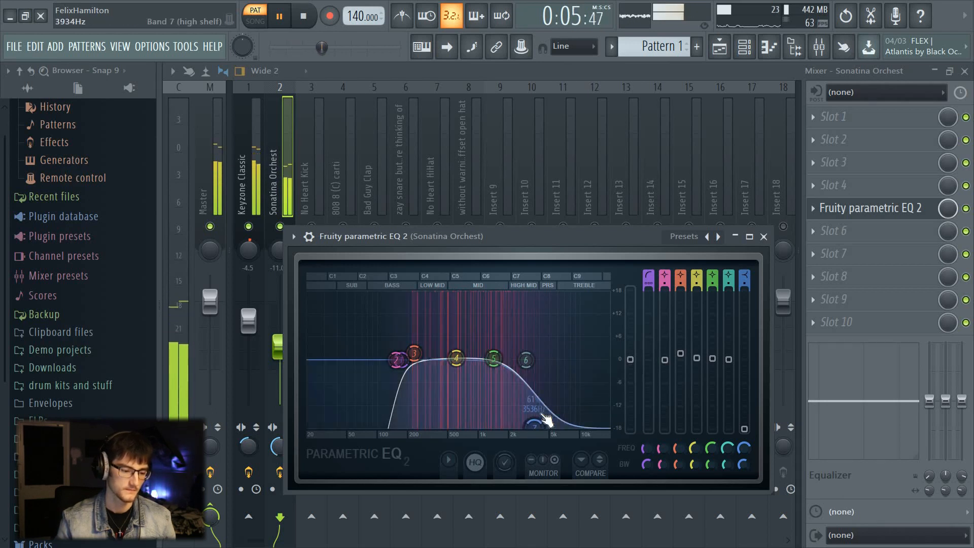
pyautogui.press('space')
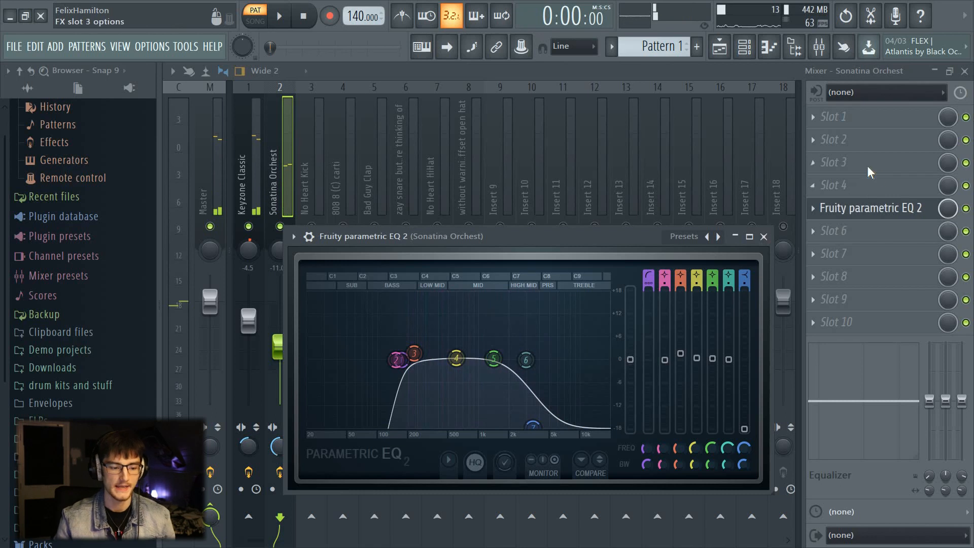
# Add Fruity Reeverb 2 to slot 3 of the Sonatina Orchestra track, audition it and close the plugin window.
pyautogui.click(852, 162)
pyautogui.click(544, 263)
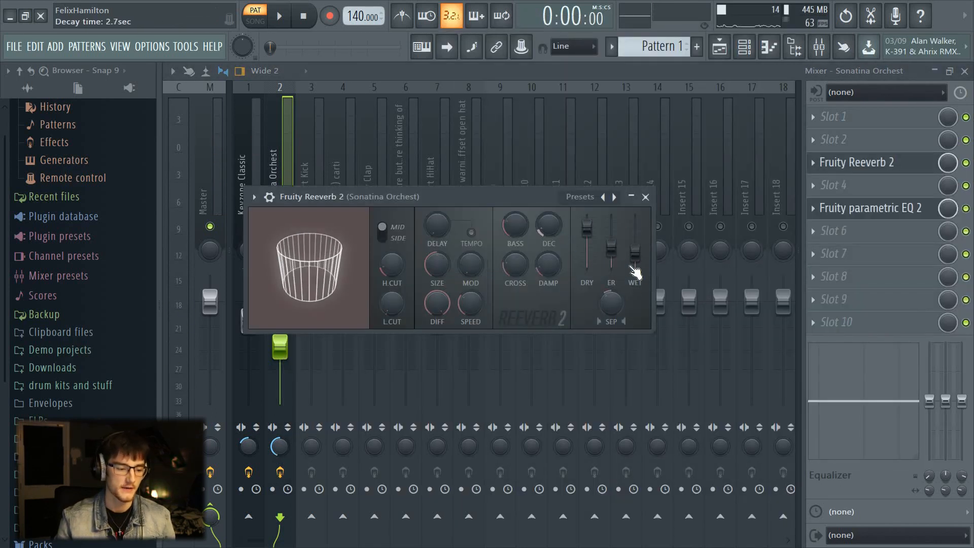
pyautogui.press('space')
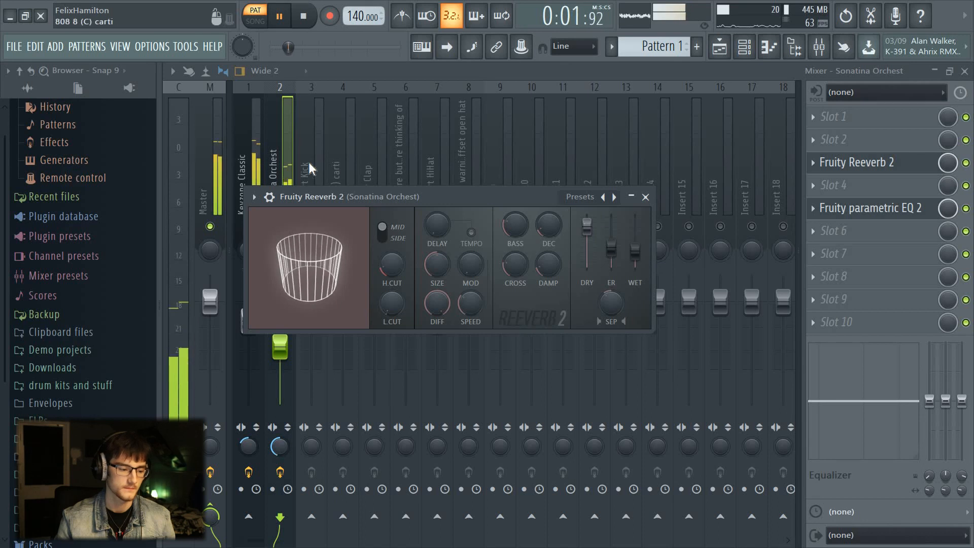
pyautogui.click(645, 197)
pyautogui.press('space')
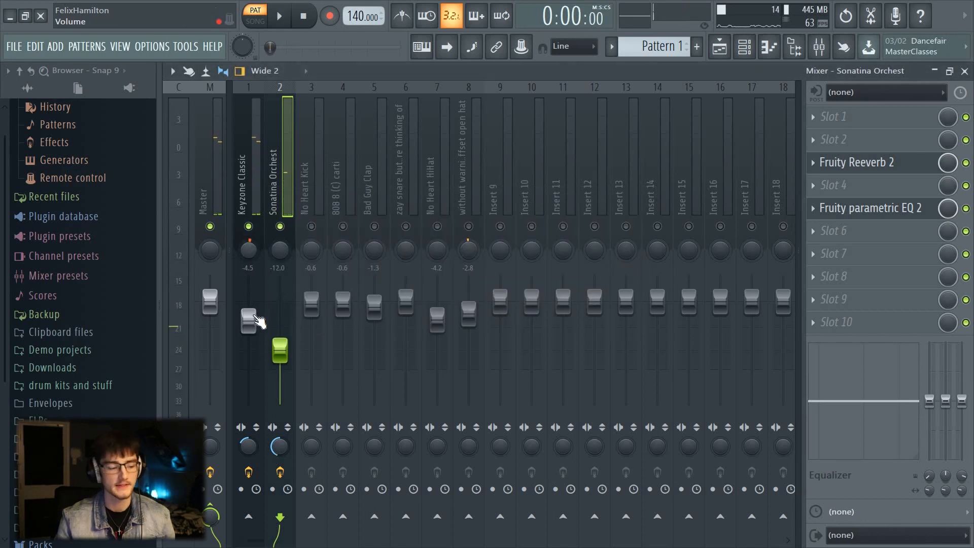
# Select all eight instrument tracks in the mixer and adjust their volume faders slightly together.
pyautogui.moveTo(244, 193); pyautogui.dragTo(275, 314)
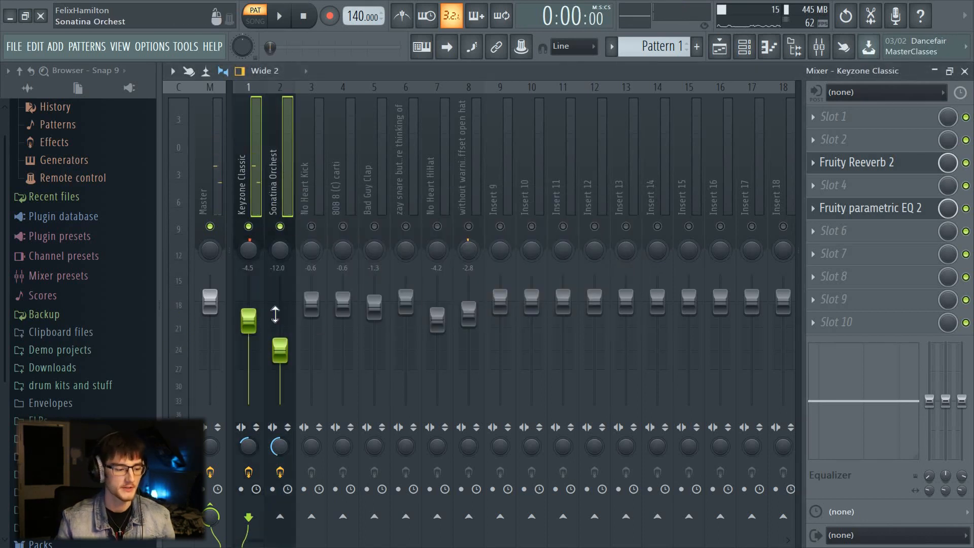
pyautogui.click(272, 183)
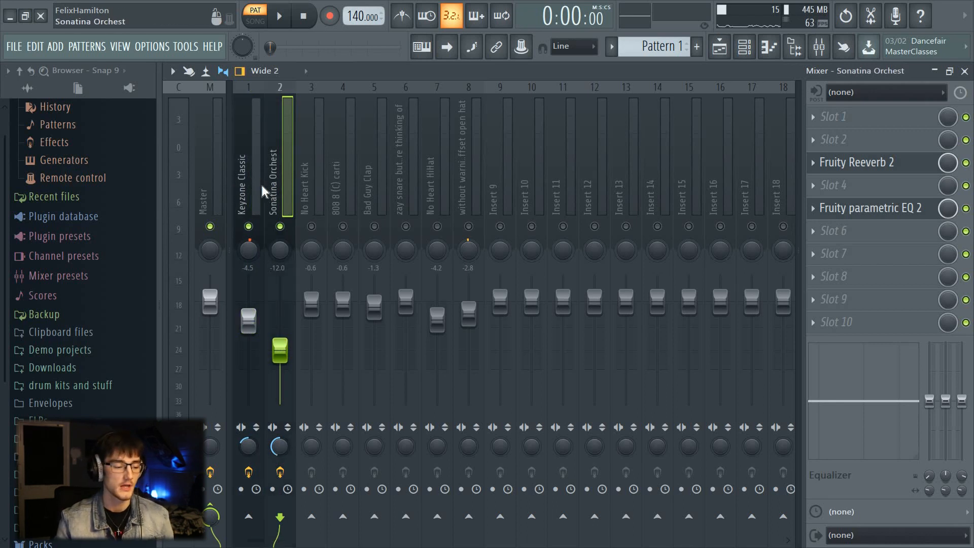
pyautogui.moveTo(261, 183); pyautogui.dragTo(473, 188)
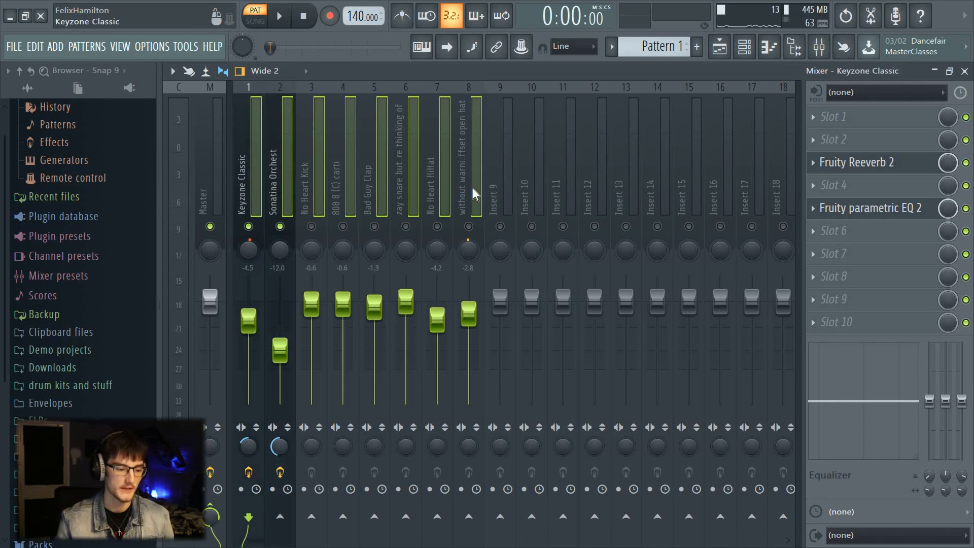
pyautogui.moveTo(374, 308)
pyautogui.mouseDown()
pyautogui.moveTo(374, 324)
pyautogui.moveTo(374, 307)
pyautogui.mouseUp()
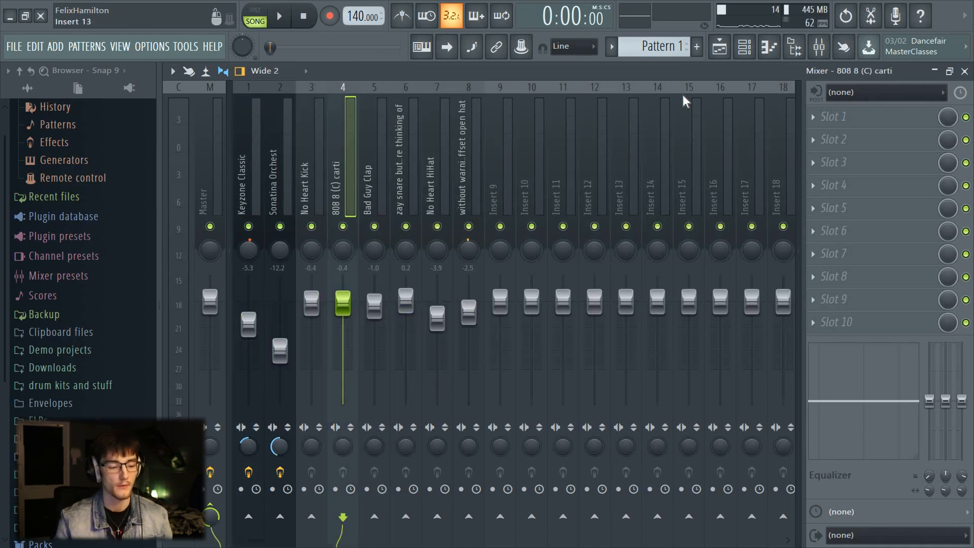
# Open the playlist and split both Pattern 1 and the drum pattern by channel.
pyautogui.click(720, 48)
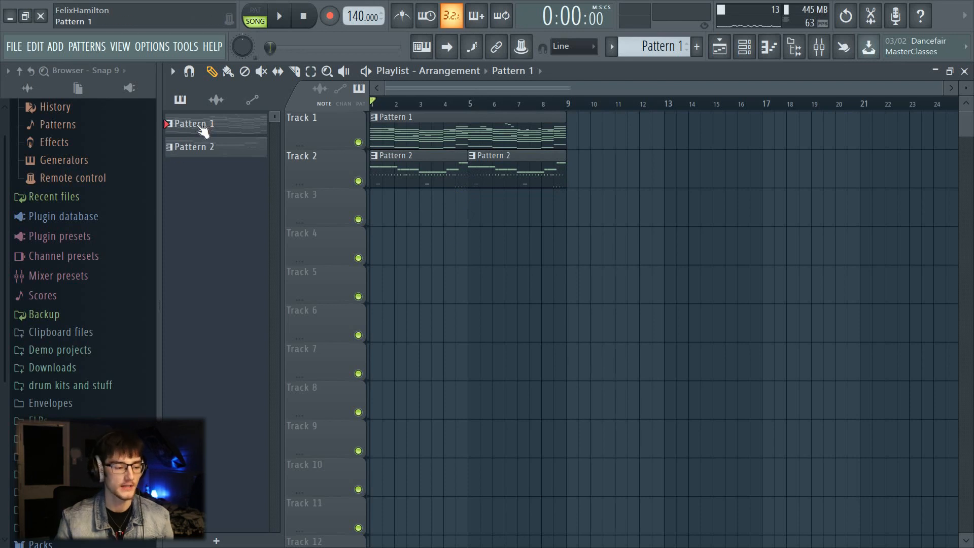
pyautogui.rightClick(205, 131)
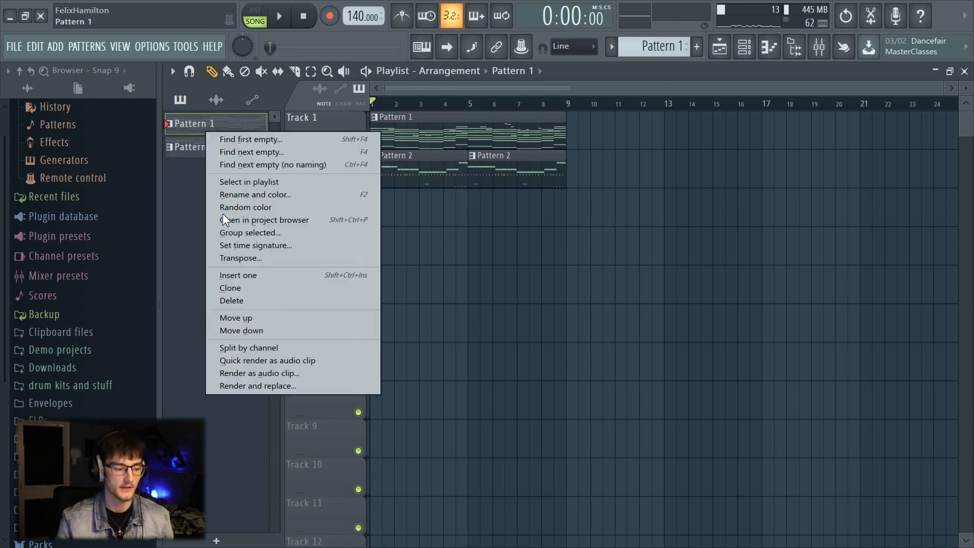
pyautogui.click(250, 348)
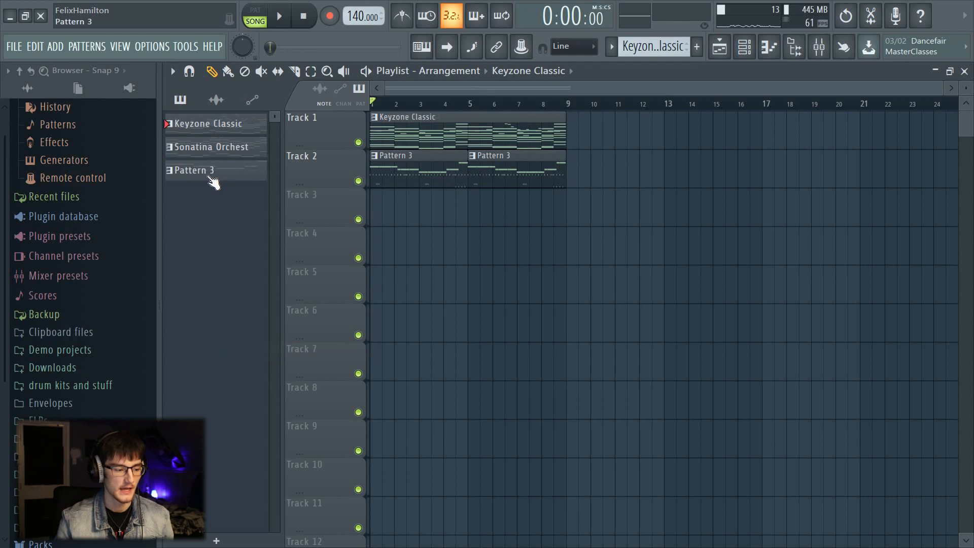
pyautogui.click(210, 175)
pyautogui.rightClick(207, 174)
pyautogui.click(238, 389)
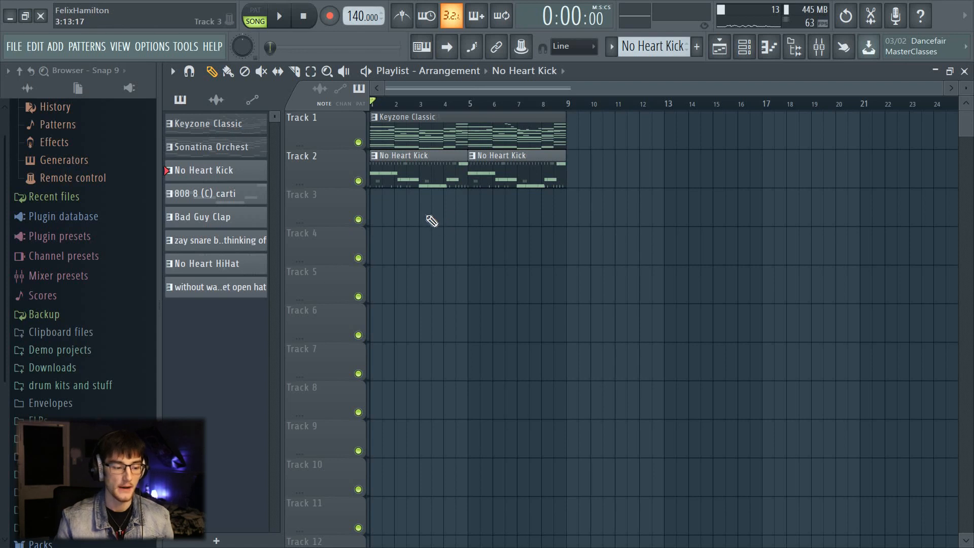
# Delete the Keyzone Classic clip on Track 1 and both No Heart Kick clips on Track 2.
pyautogui.rightClick(439, 140)
pyautogui.rightClick(442, 170)
pyautogui.rightClick(480, 170)
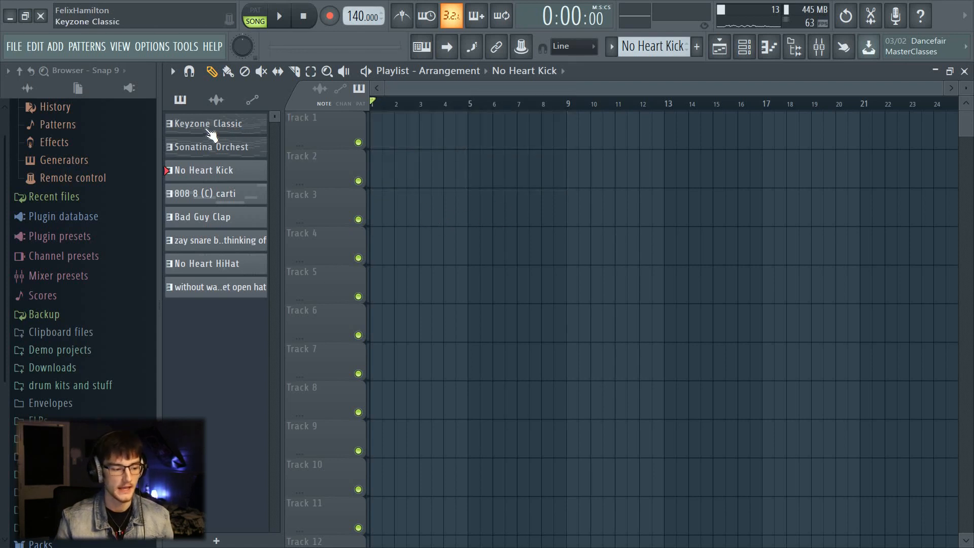
# Select all eight split patterns in the pattern list, from Keyzone Classic through the without warning offset open hat.
pyautogui.click(209, 130)
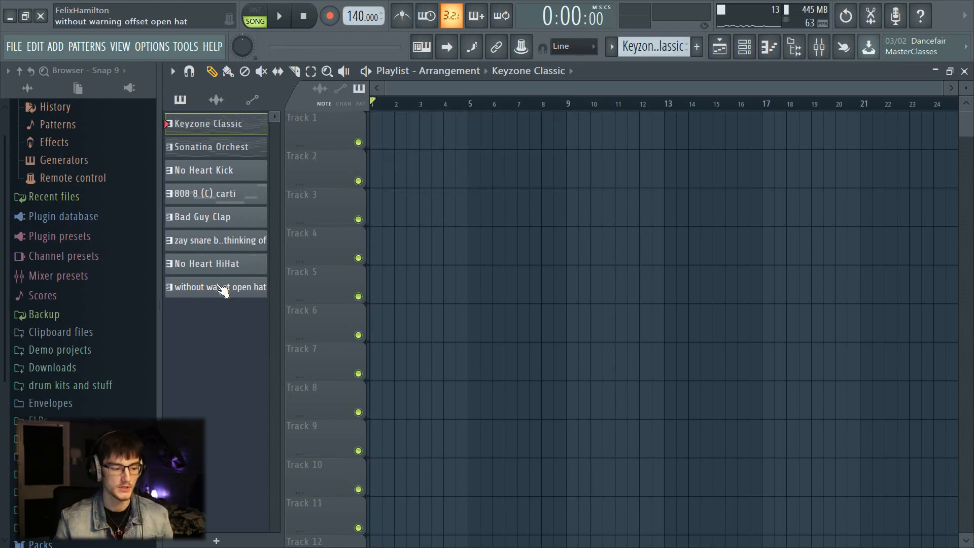
pyautogui.click(220, 285)
pyautogui.click(207, 144)
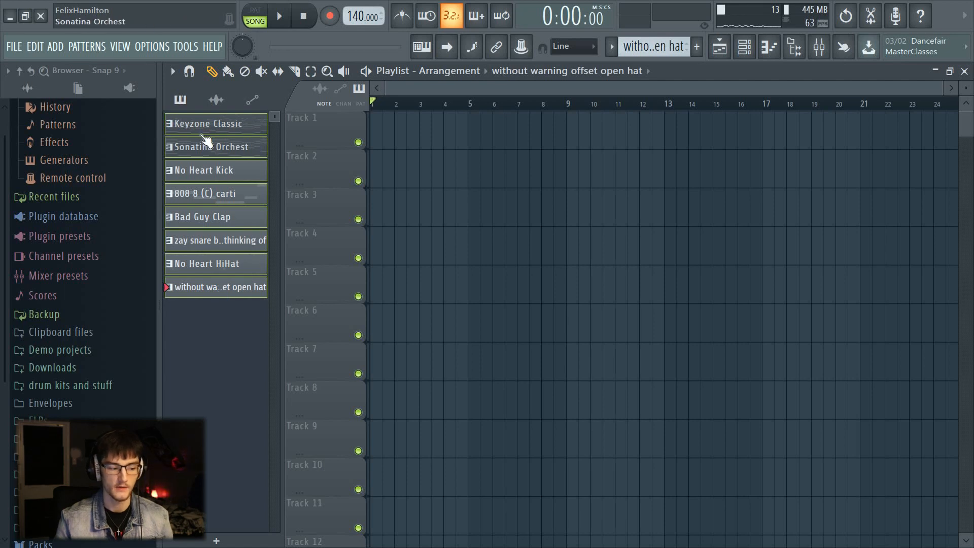
# Place the eight split patterns on Tracks 1 to 8 at bar 1 and duplicate the Track 3 to 8 clips to bar 5.
pyautogui.moveTo(433, 142); pyautogui.dragTo(377, 148)
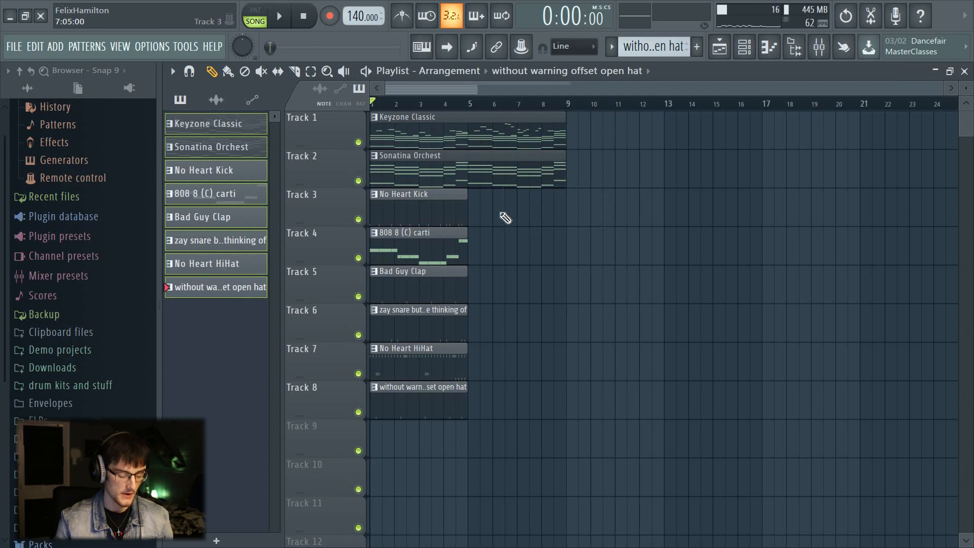
pyautogui.moveTo(482, 188); pyautogui.dragTo(400, 428)
pyautogui.hotkey('ctrl', 'b')
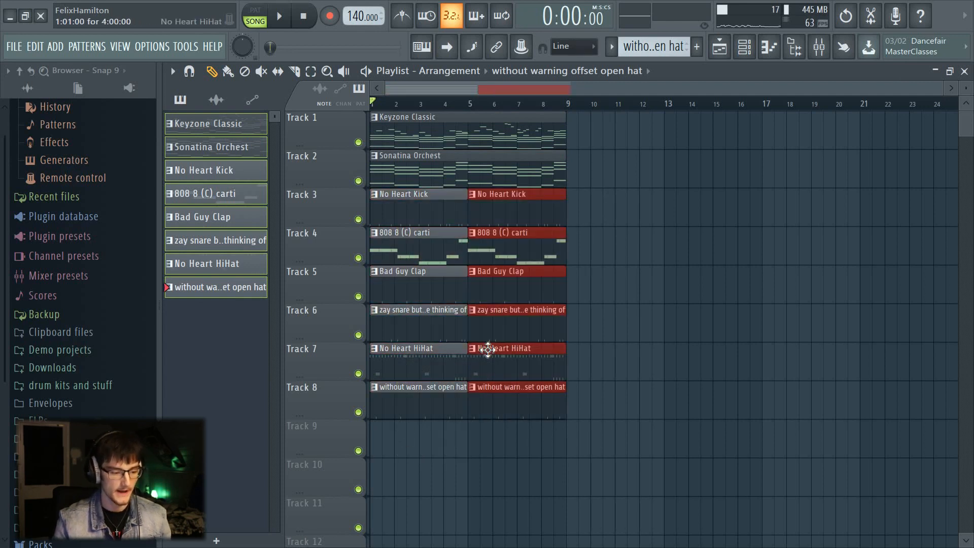
pyautogui.click(616, 256)
pyautogui.rightClick(616, 256)
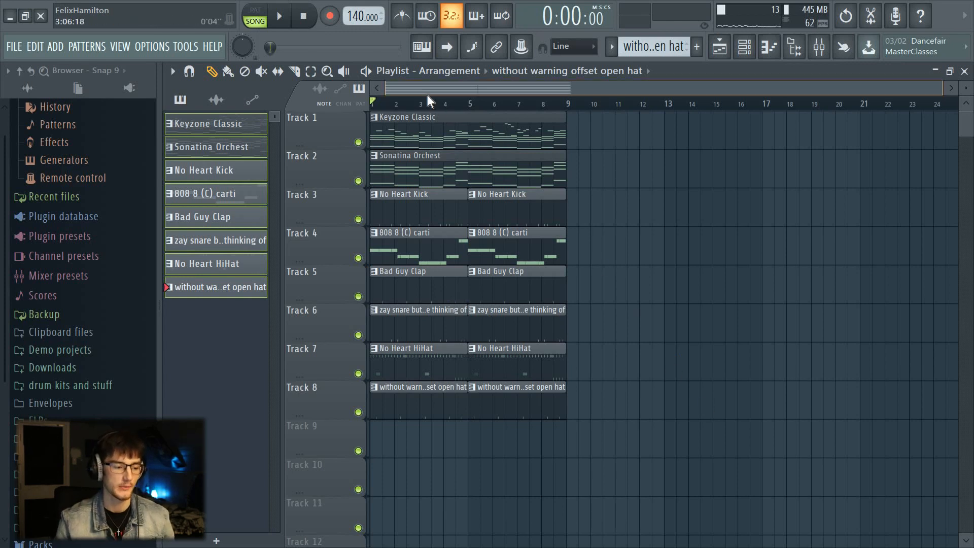
# Adjust the Sonatina Orchest volume fader in the mixer while the arrangement plays, and return to the playlist.
pyautogui.press('space')
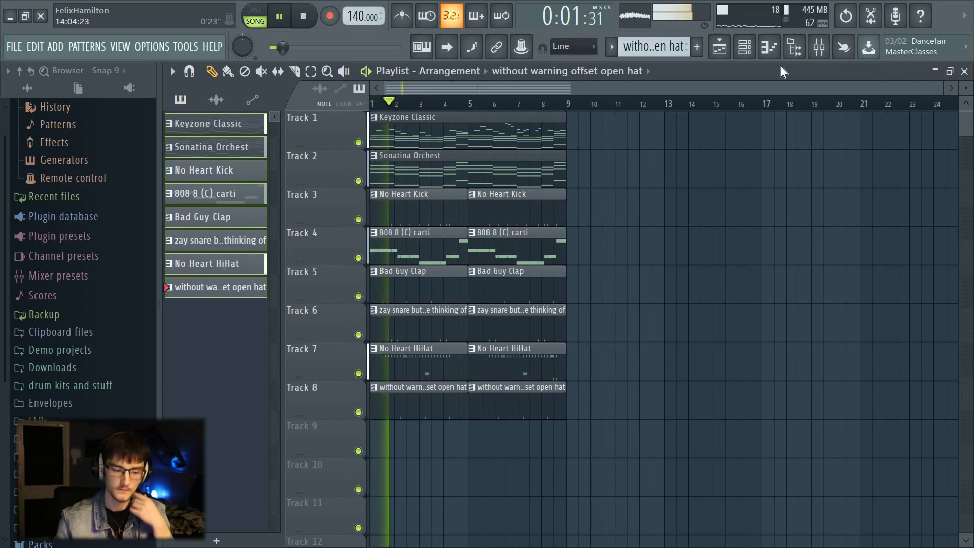
pyautogui.click(819, 52)
pyautogui.click(283, 196)
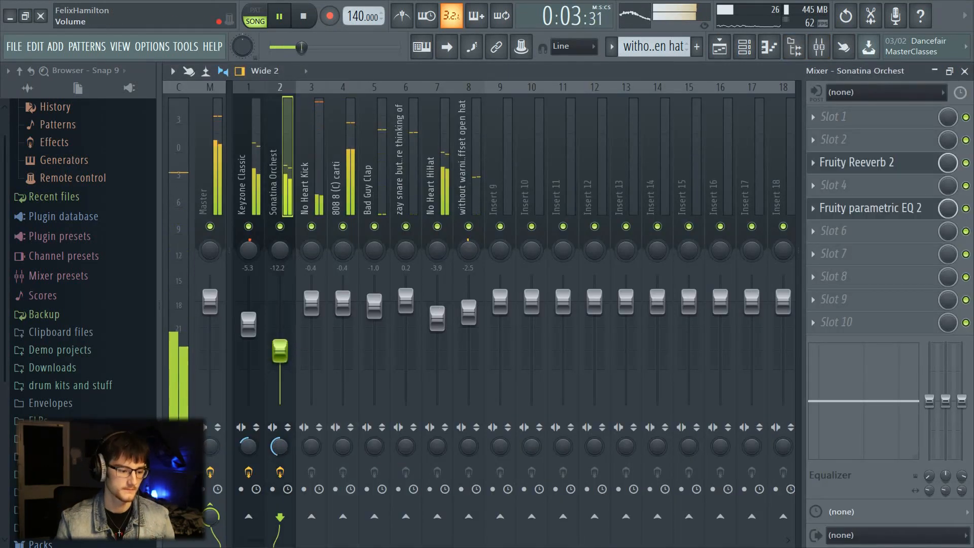
pyautogui.moveTo(280, 351); pyautogui.dragTo(249, 318)
pyautogui.moveTo(282, 347); pyautogui.dragTo(255, 319)
pyautogui.click(716, 50)
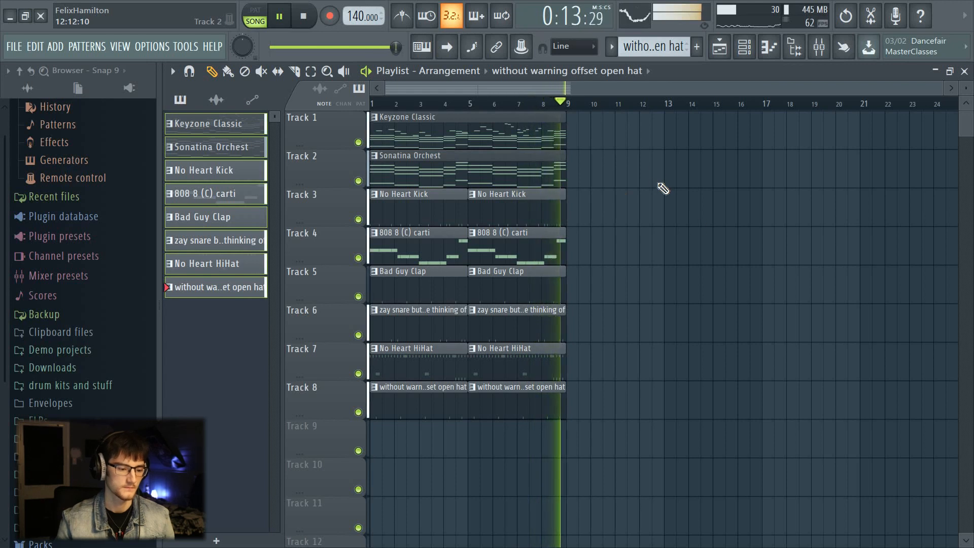
pyautogui.press('space')
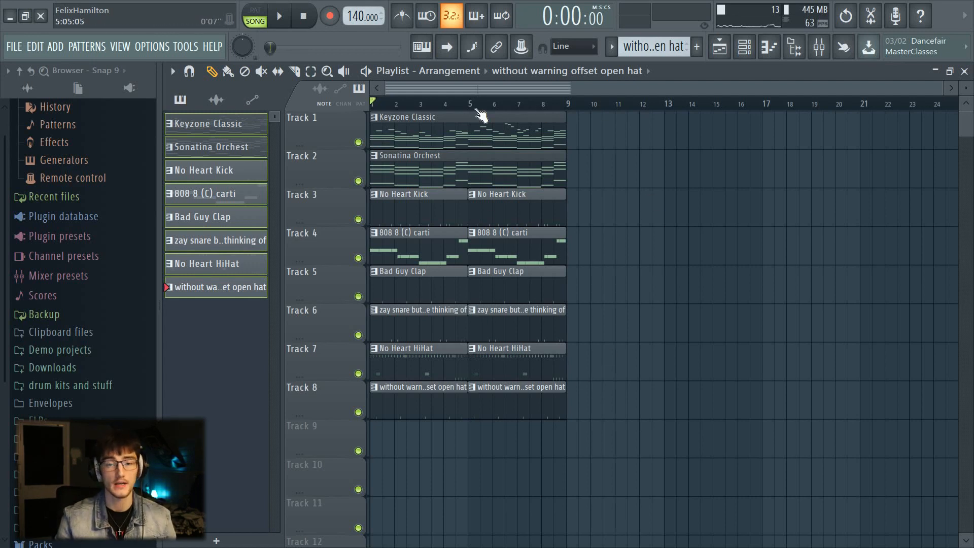
# Move all playlist clips together so the full section starts at bar 17.
pyautogui.hotkey('ctrl', 'a')
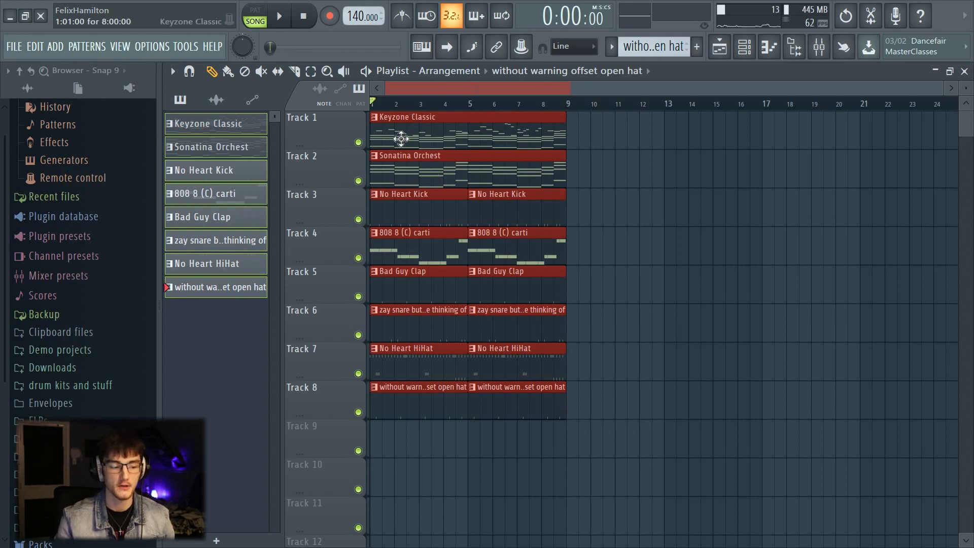
pyautogui.moveTo(419, 113); pyautogui.dragTo(811, 112)
pyautogui.scroll(-2, 671, 111)
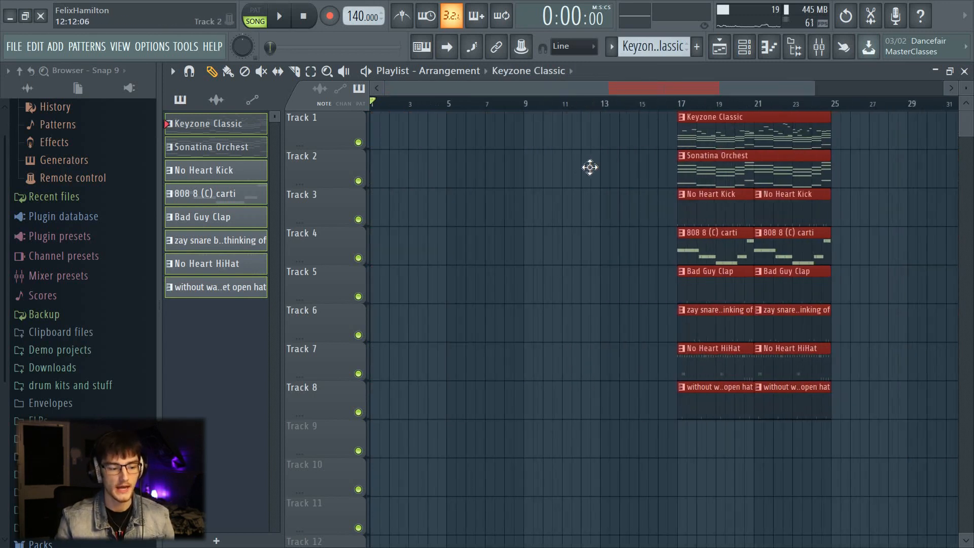
# Add Keyzone Classic clips on Track 1 at bars 1 and 9 as the intro.
pyautogui.click(567, 139)
pyautogui.click(378, 133)
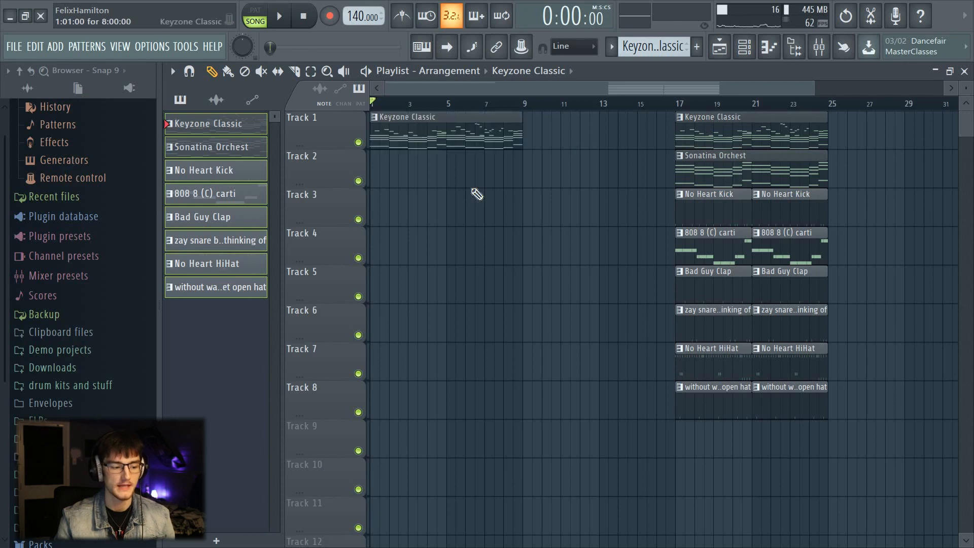
pyautogui.click(532, 147)
# Add No Heart HiHat clips on Track 7 and Bad Guy Clap clips on Track 5 at bars 9 and 13.
pyautogui.click(730, 379)
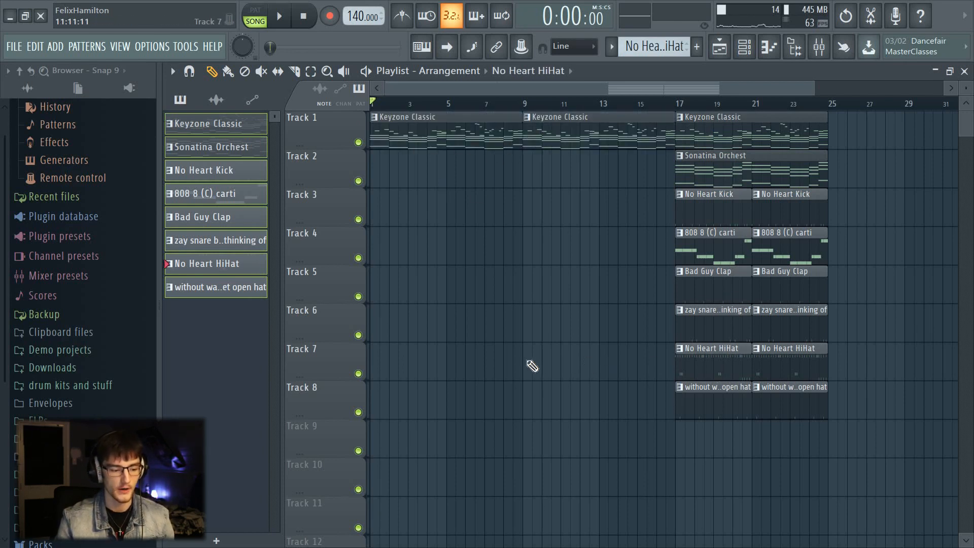
pyautogui.click(533, 365)
pyautogui.click(604, 367)
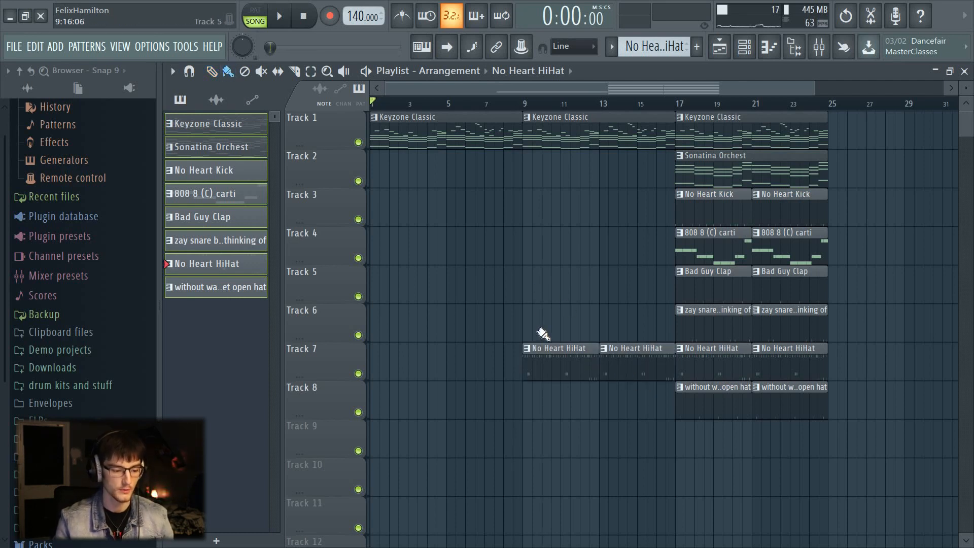
pyautogui.click(699, 282)
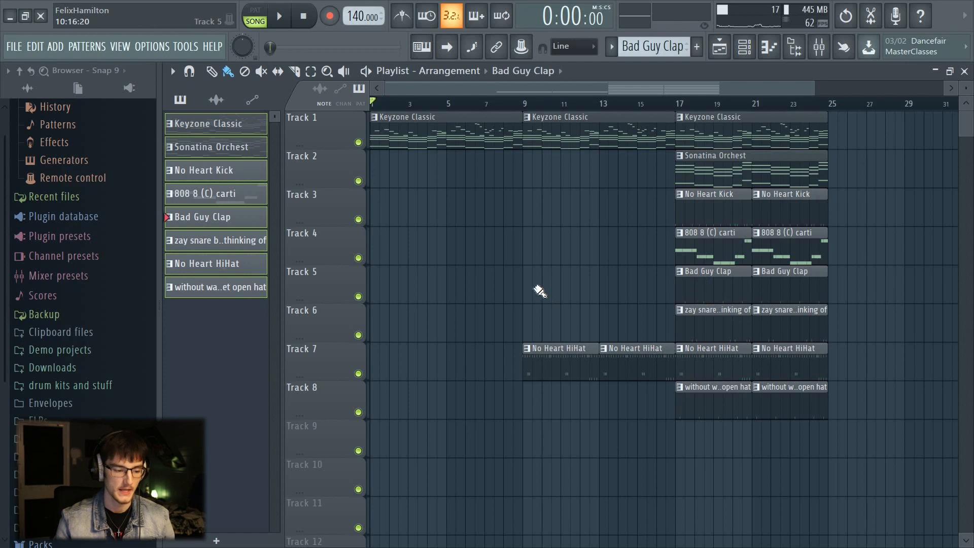
pyautogui.moveTo(591, 286); pyautogui.dragTo(629, 295)
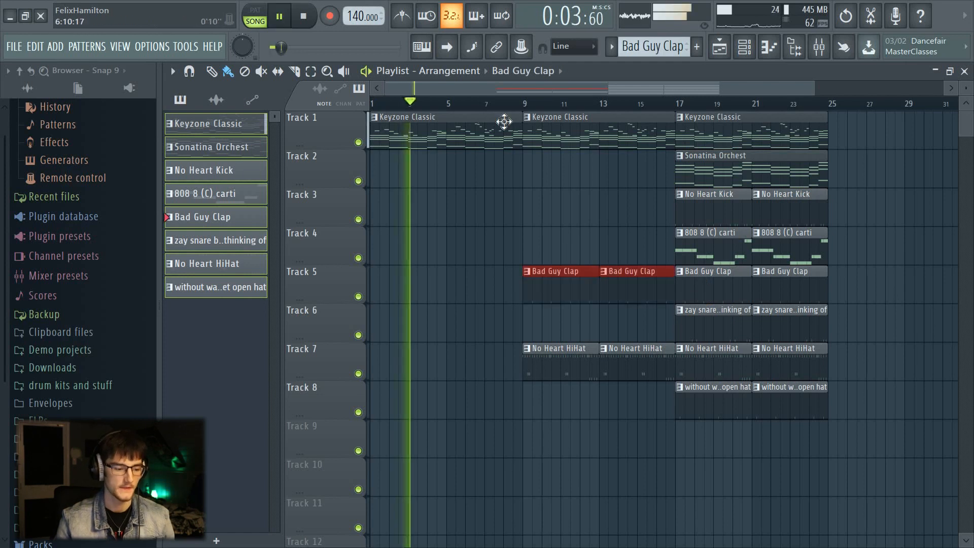
# Play back the intro, the hi-hat and clap entry at bar 9, and the full drop at bar 17.
pyautogui.press('space')
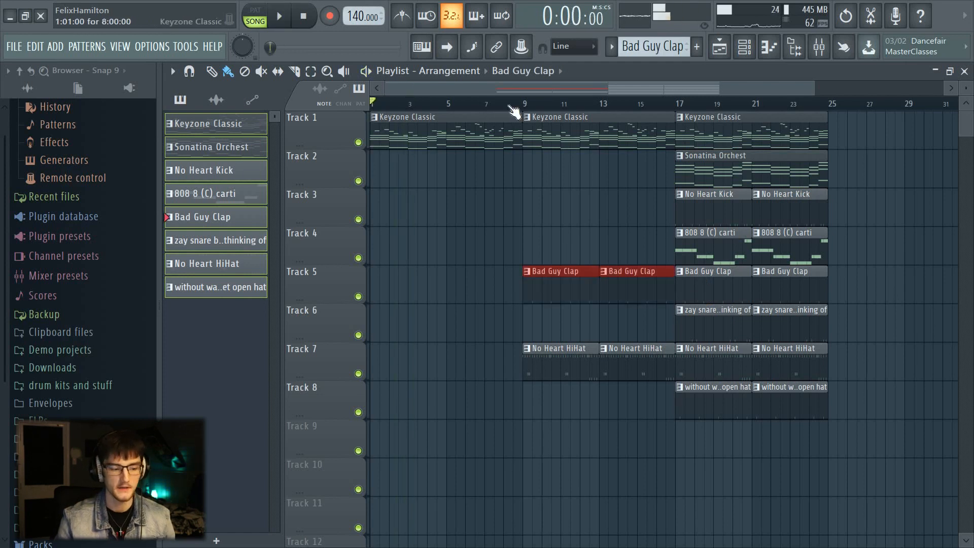
pyautogui.click(520, 103)
pyautogui.press('space')
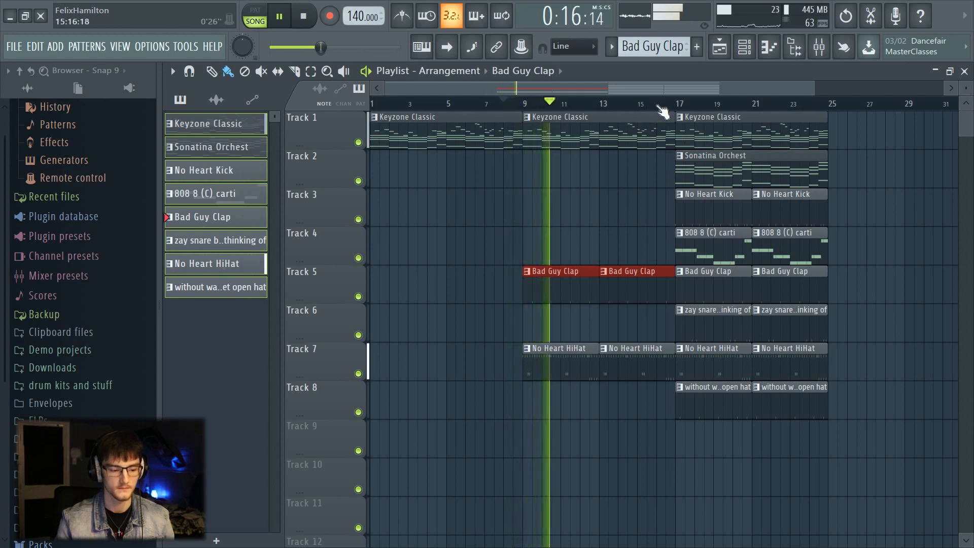
pyautogui.press('space')
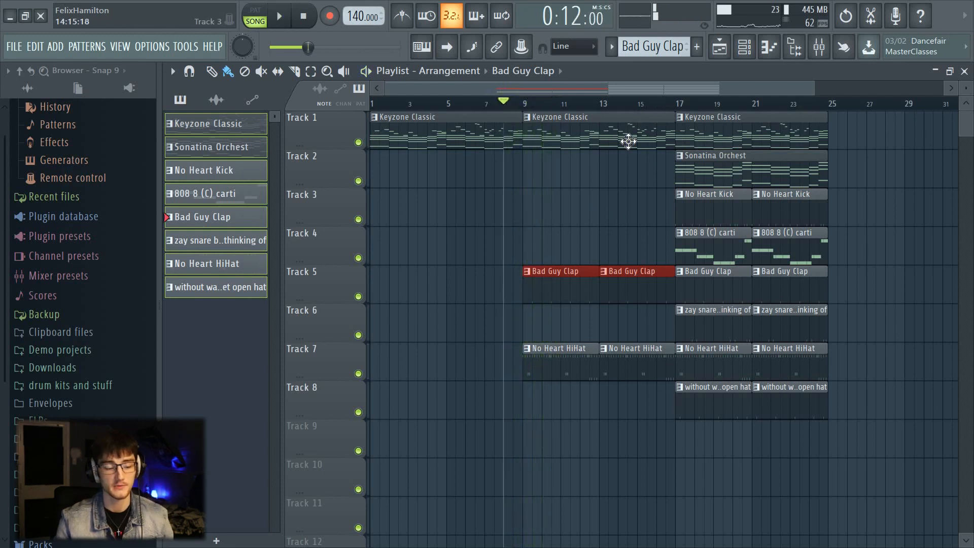
pyautogui.click(657, 104)
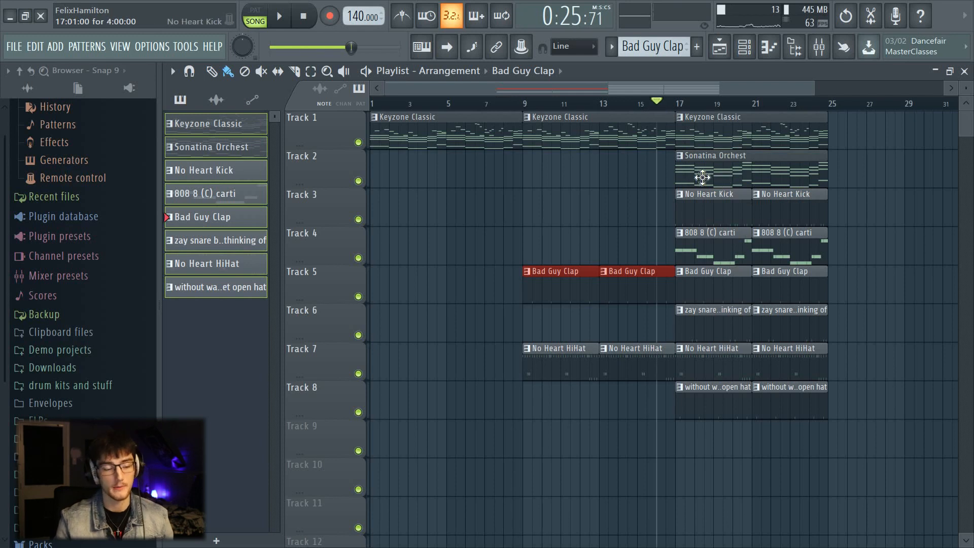
pyautogui.press('space')
pyautogui.scroll(-4, 713, 106)
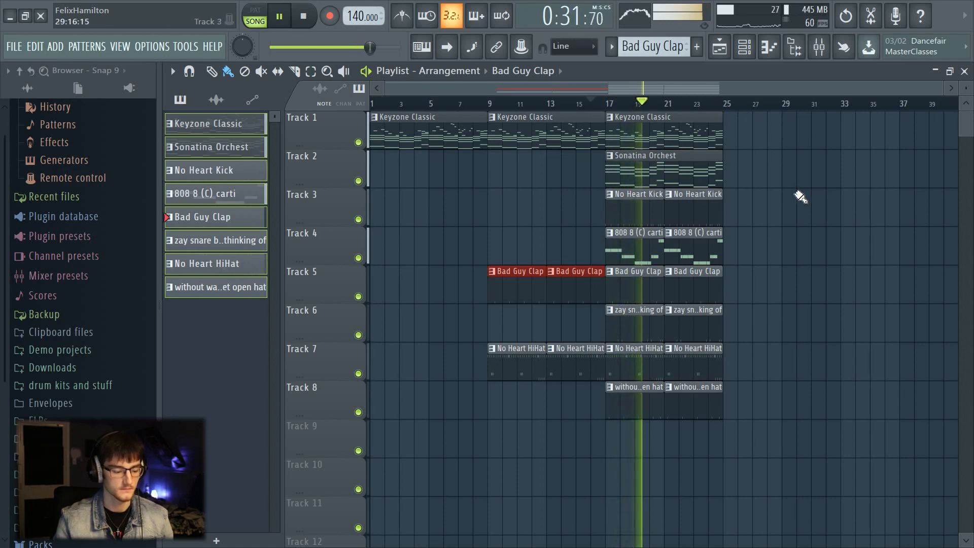
pyautogui.press('space')
# Duplicate the full section at bars 17 to 24 three times in a row across all eight tracks.
pyautogui.moveTo(754, 136); pyautogui.dragTo(629, 393)
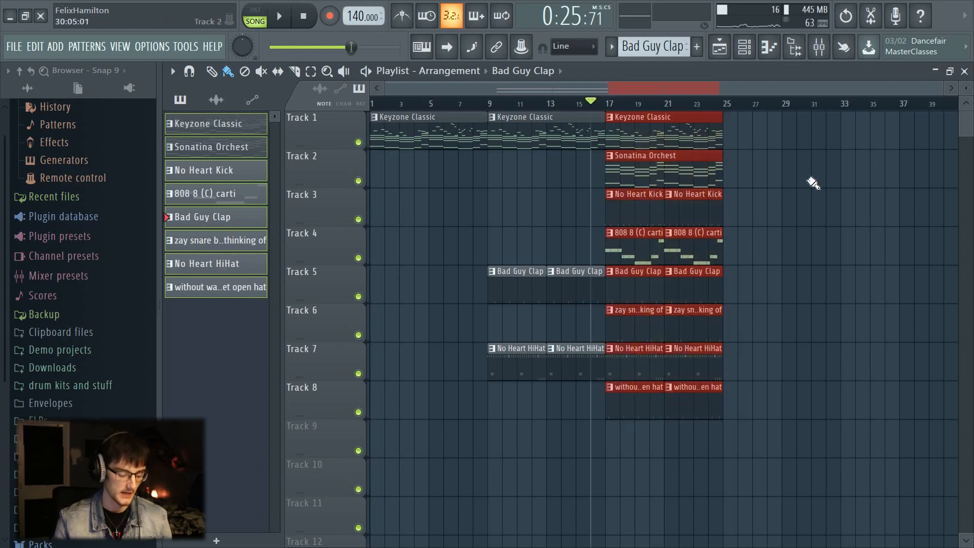
pyautogui.hotkey('ctrl', 'b')
pyautogui.hotkey('ctrl', 'b')
pyautogui.hotkey('ctrl', 'b')
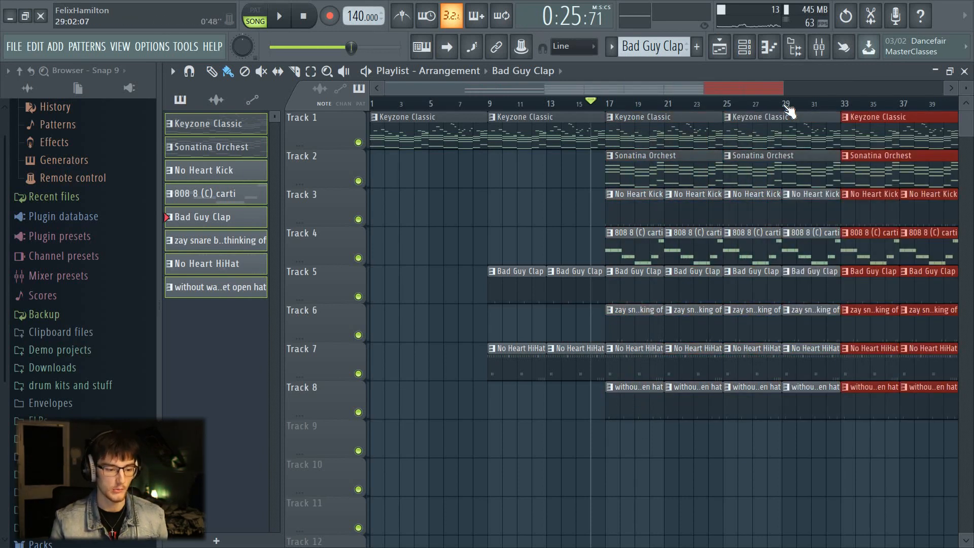
pyautogui.scroll(1, 717, 108)
pyautogui.scroll(-2, 620, 330)
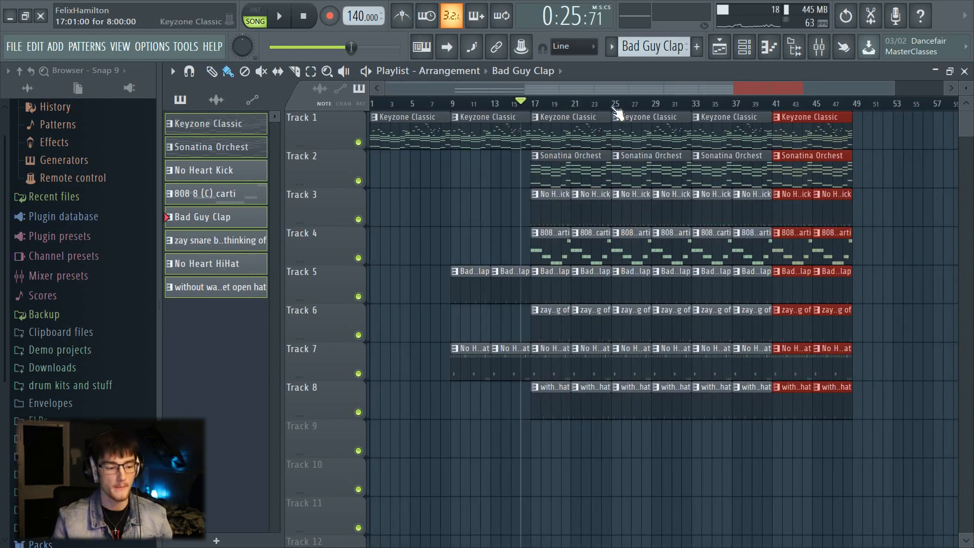
pyautogui.scroll(1, 618, 113)
pyautogui.scroll(1, 743, 275)
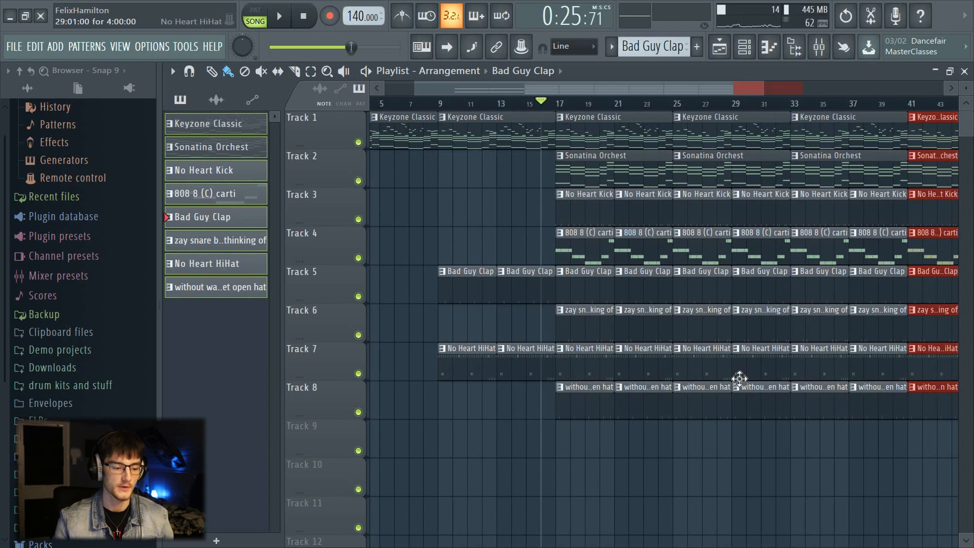
pyautogui.moveTo(574, 92); pyautogui.dragTo(522, 94)
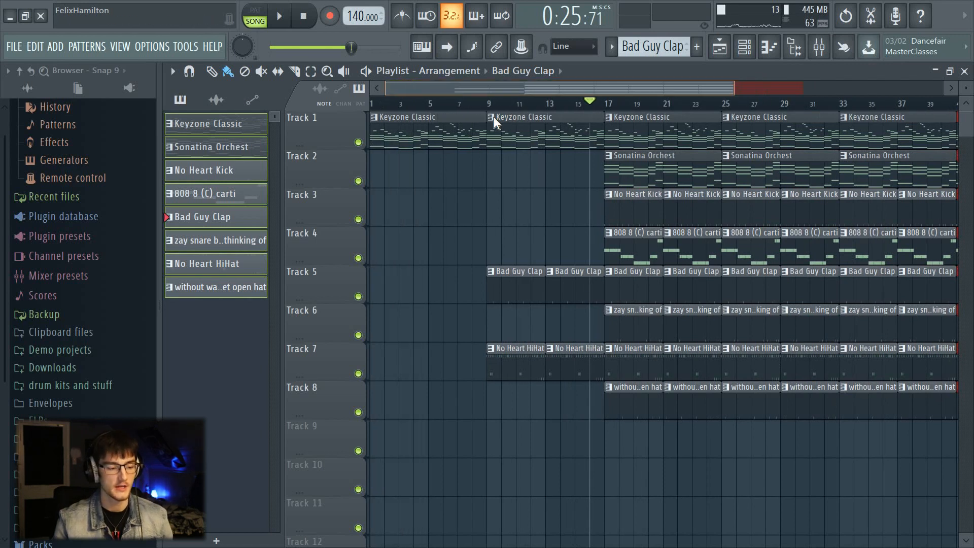
pyautogui.scroll(-1, 496, 106)
pyautogui.click(458, 207)
pyautogui.rightClick(477, 221)
# Make the first Keyzone Classic clip at bar 1 on Track 1 unique.
pyautogui.scroll(2, 397, 88)
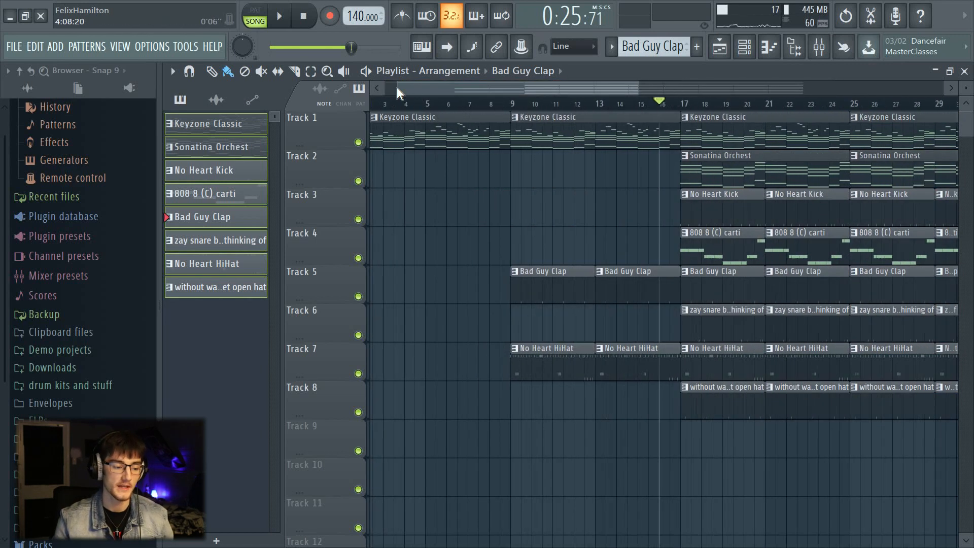
pyautogui.click(377, 118)
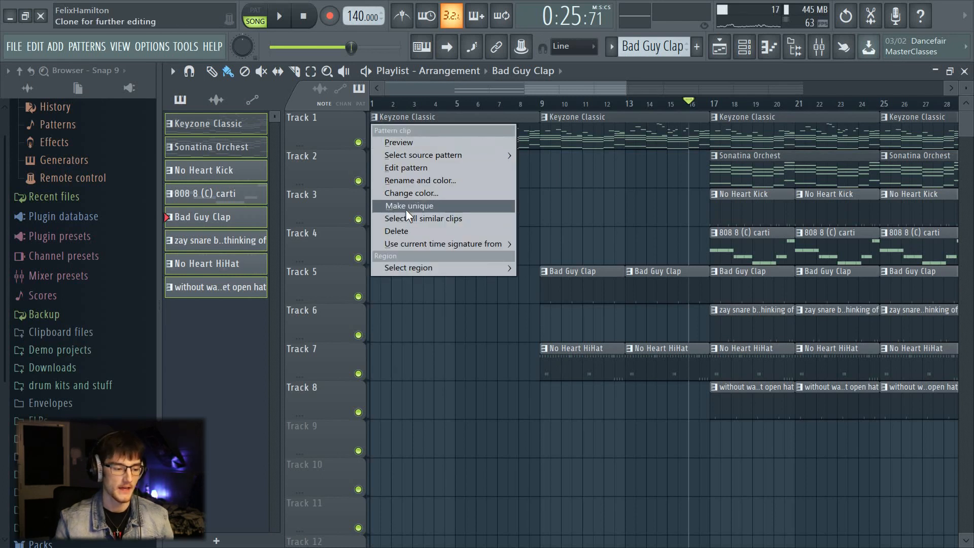
pyautogui.click(406, 207)
pyautogui.scroll(-1, 431, 108)
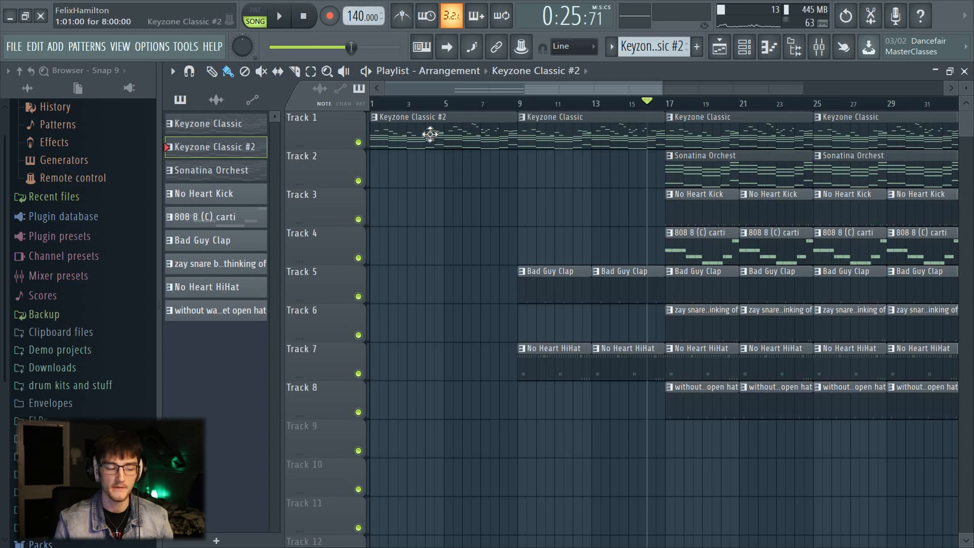
# Transpose all notes of the Keyzone Classic #2 pattern down one octave in the piano roll and return to the playlist.
pyautogui.doubleClick(435, 137)
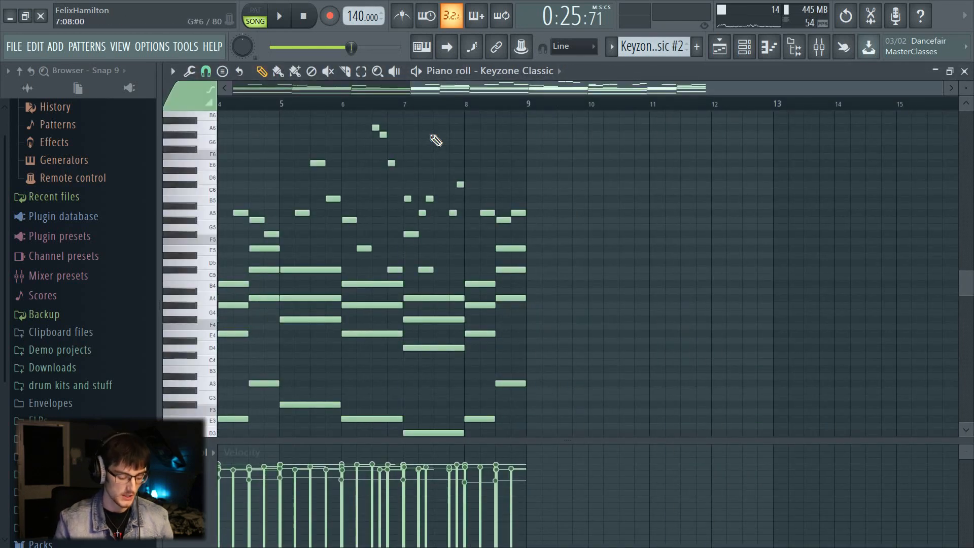
pyautogui.hotkey('ctrl', 'Down')
pyautogui.scroll(3, 429, 92)
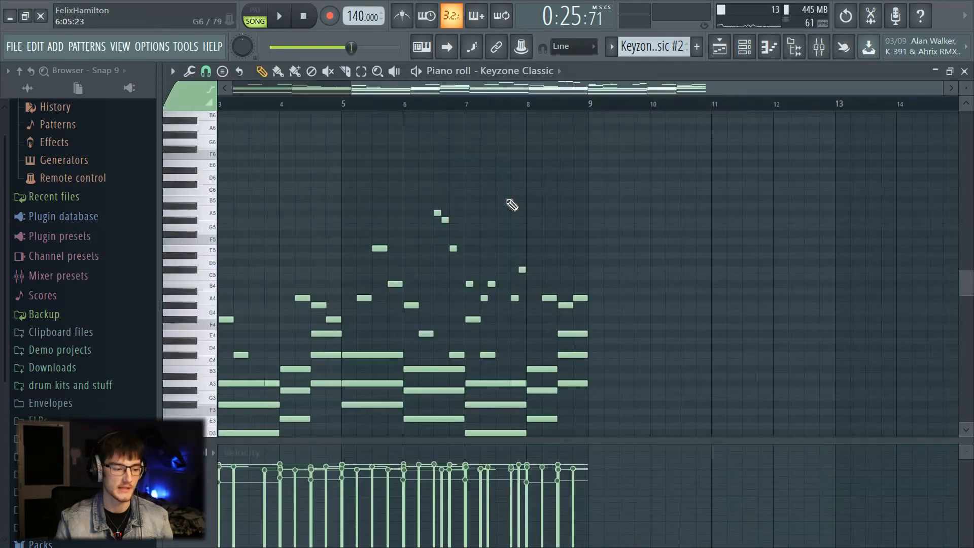
pyautogui.moveTo(502, 92); pyautogui.dragTo(392, 117)
pyautogui.scroll(-3, 506, 261)
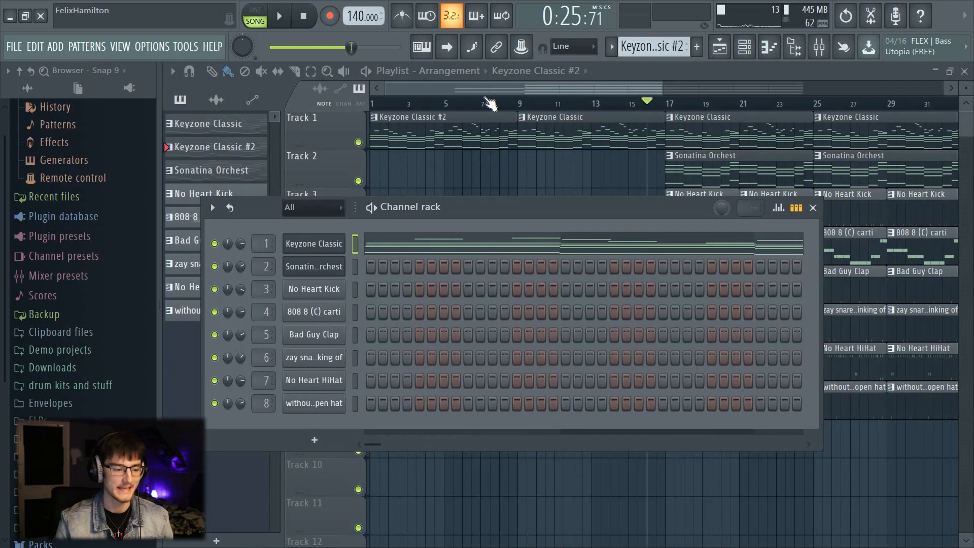
pyautogui.press('F6')
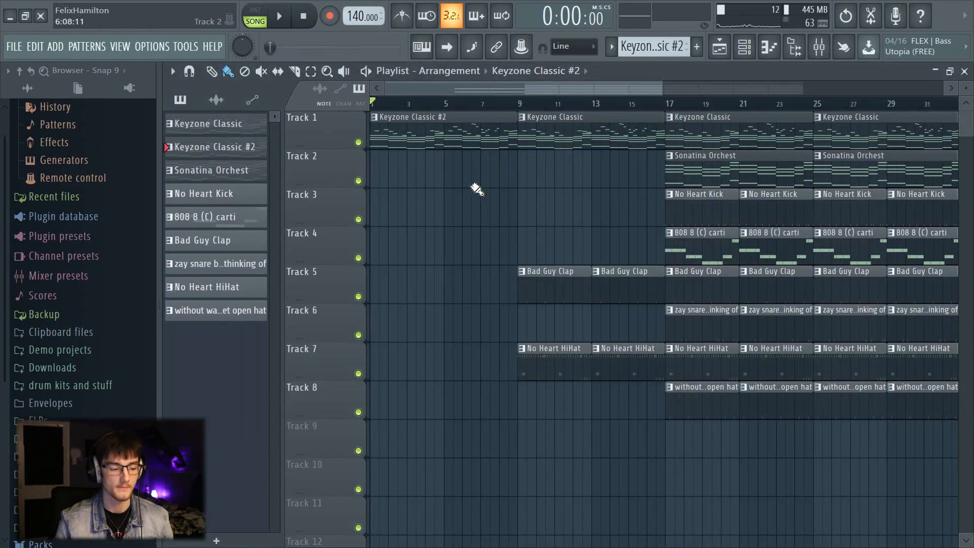
# Play back the lowered intro melody and its transition into the hi-hat and clap entry at bar 9.
pyautogui.press('space')
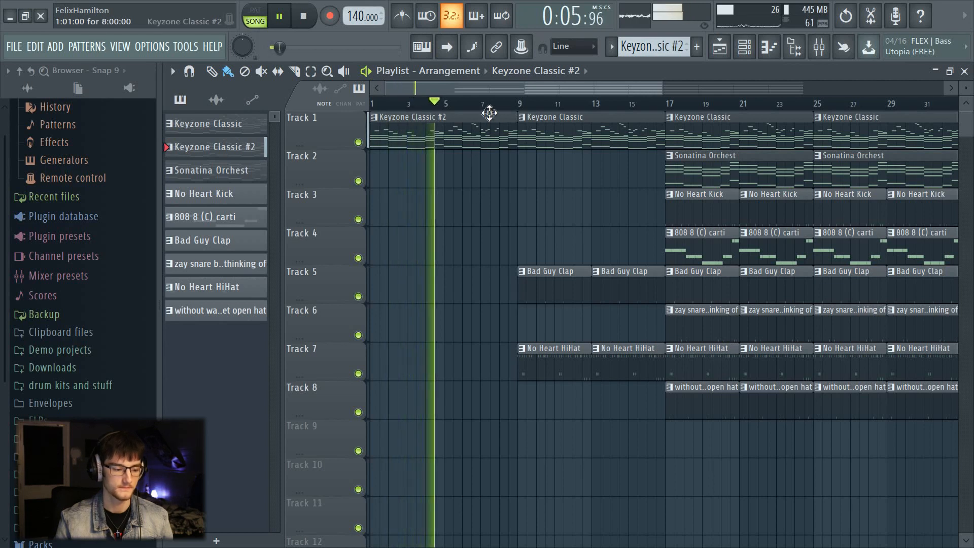
pyautogui.press('space')
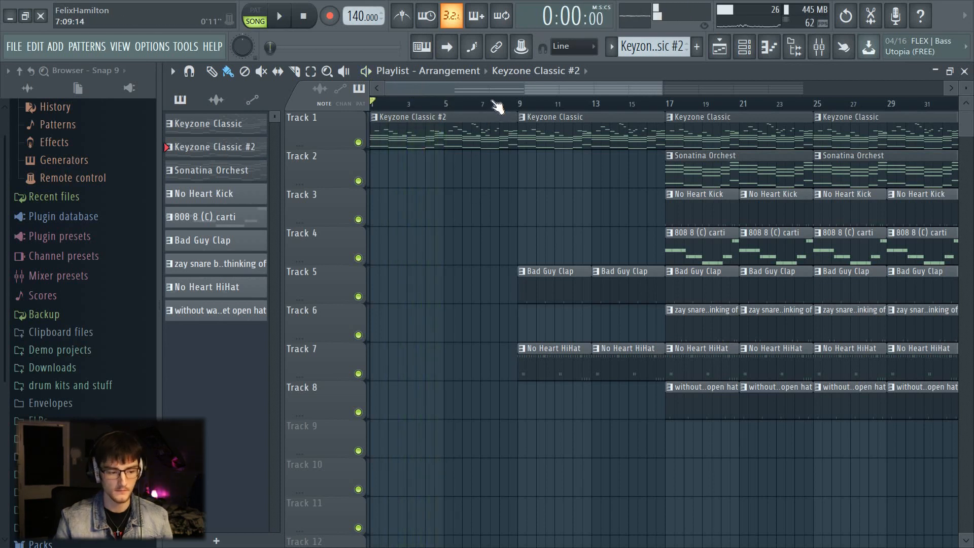
pyautogui.click(491, 103)
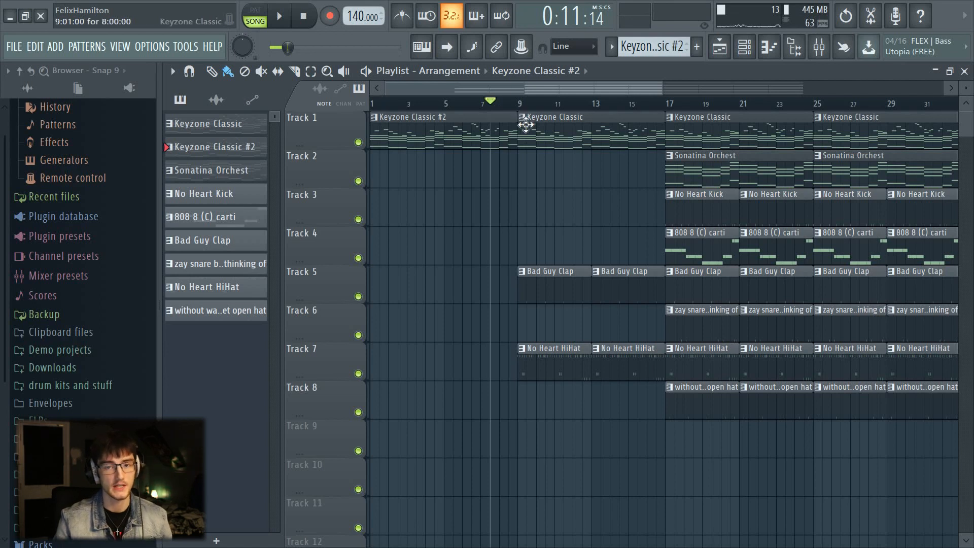
pyautogui.press('space')
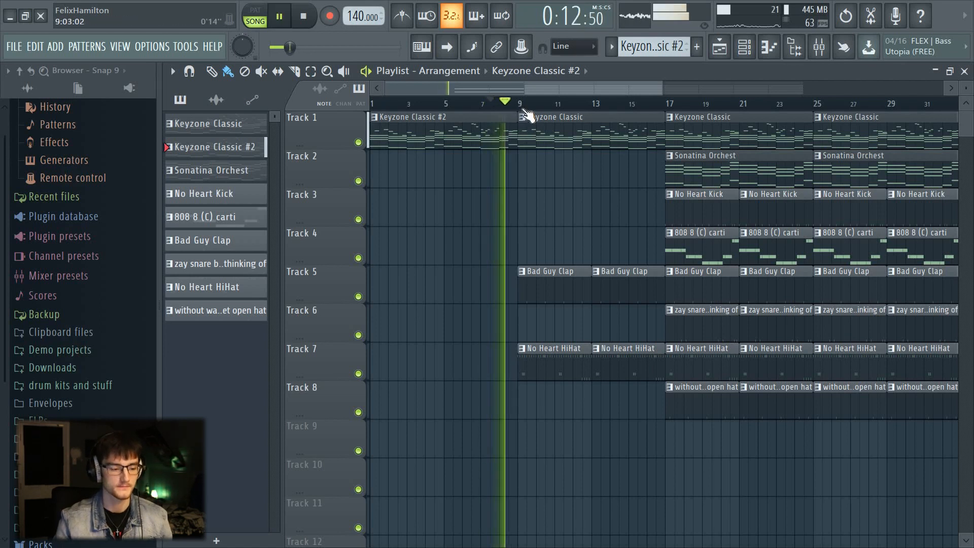
pyautogui.scroll(-5, 535, 110)
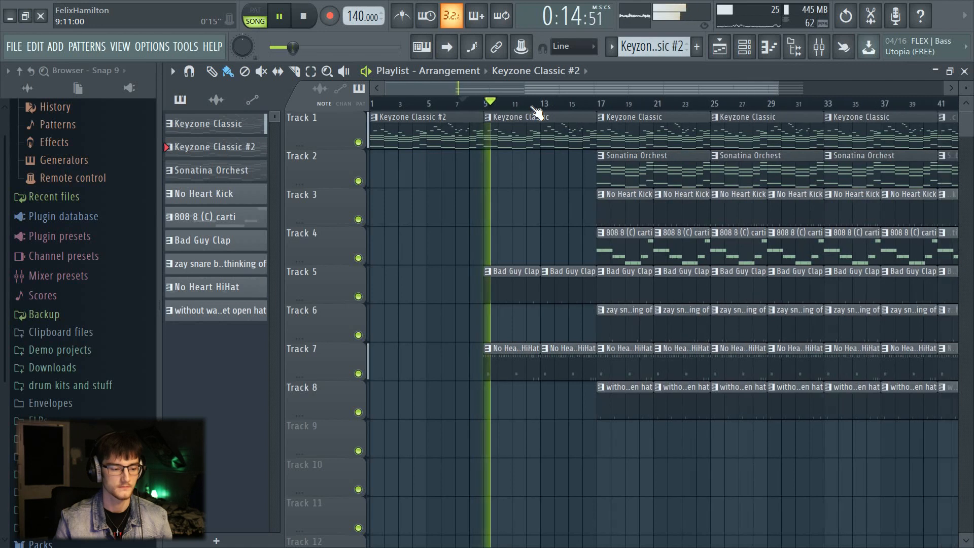
pyautogui.press('space')
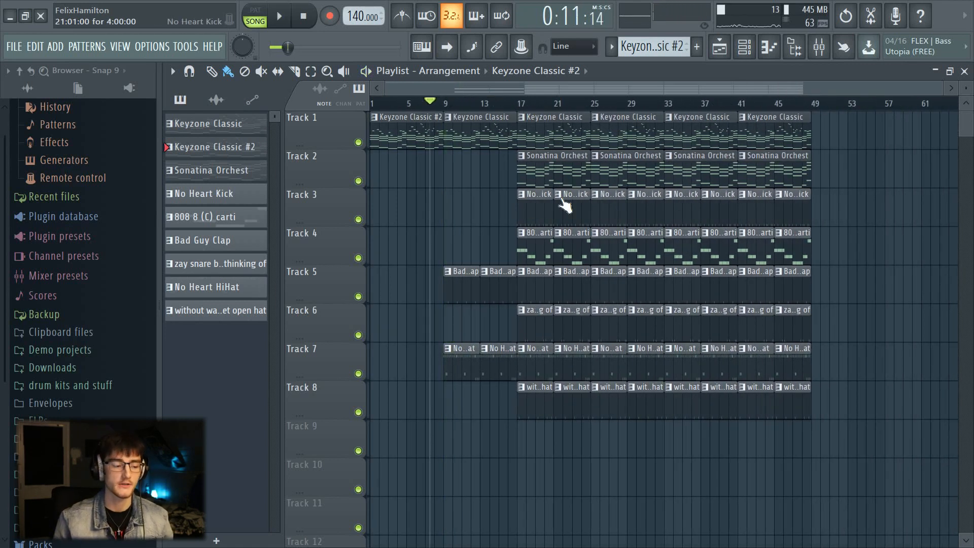
# Delete the Sonatina Orchest clip at bar 25 on Track 2 and the open hat clips at bars 25 and 29 on Track 8.
pyautogui.scroll(2, 558, 138)
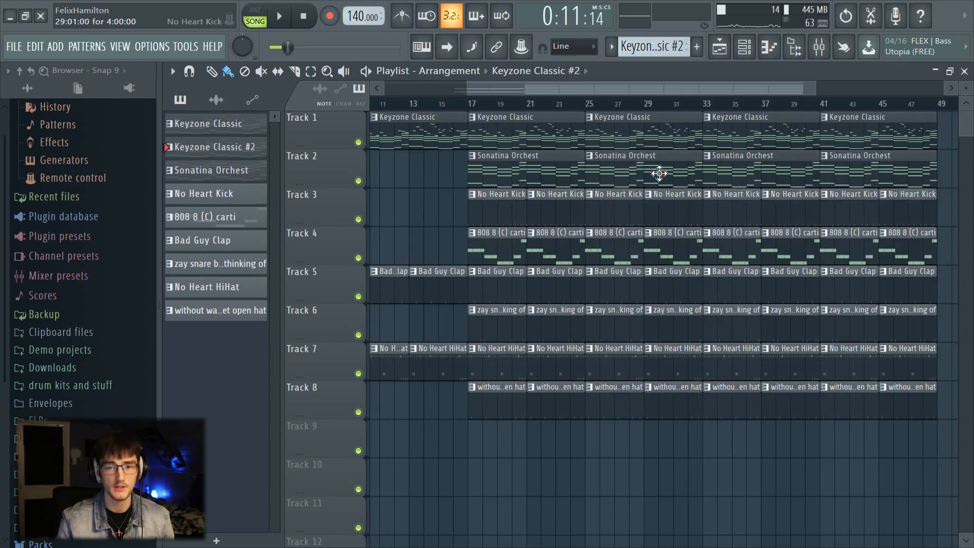
pyautogui.scroll(2, 640, 108)
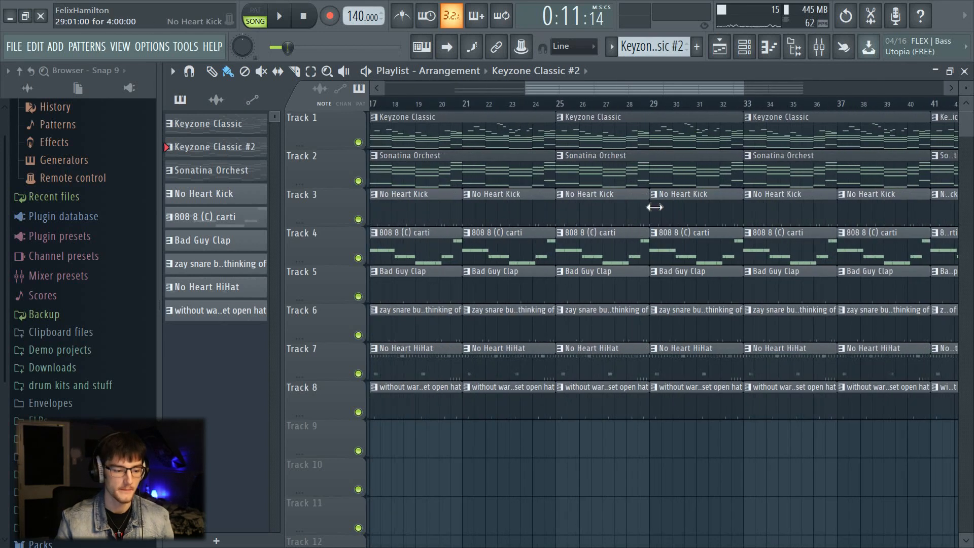
pyautogui.rightClick(596, 176)
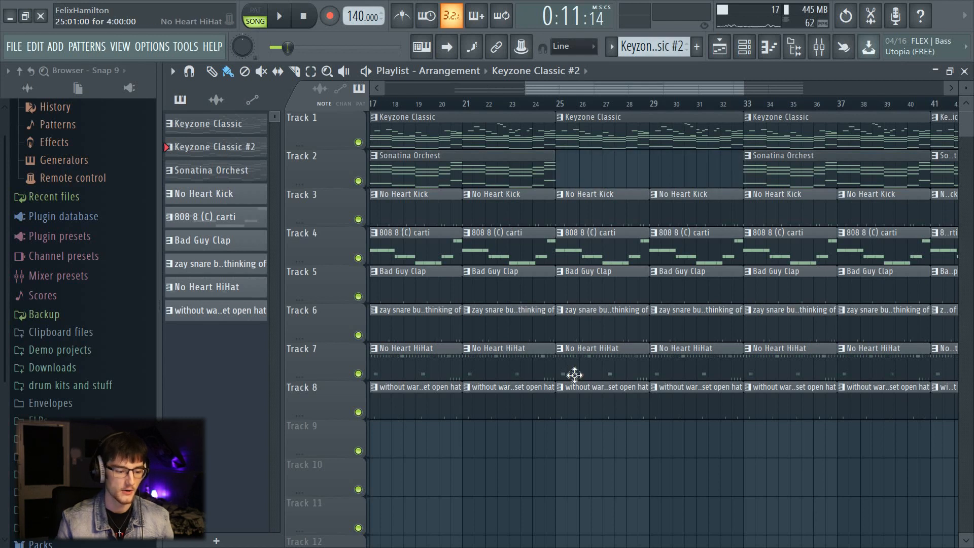
pyautogui.rightClick(597, 404)
pyautogui.rightClick(676, 404)
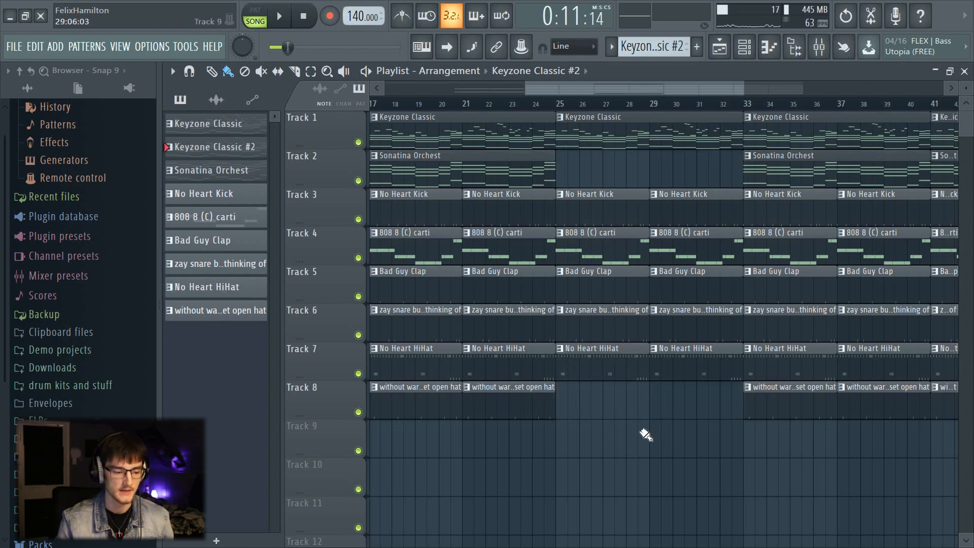
# Make the No Heart HiHat clip at bar 25 on Track 7 unique and delete all its notes below C5 in the piano roll.
pyautogui.rightClick(565, 351)
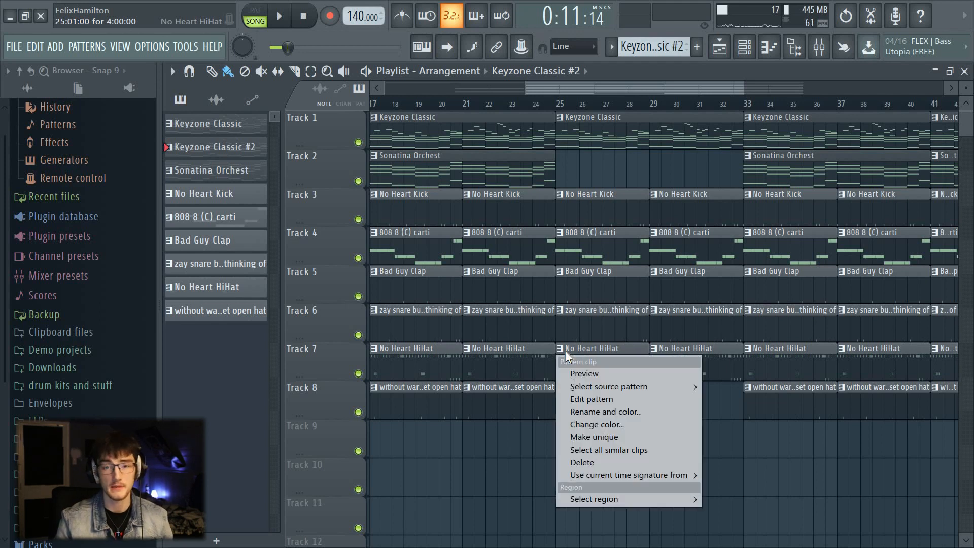
pyautogui.click(596, 437)
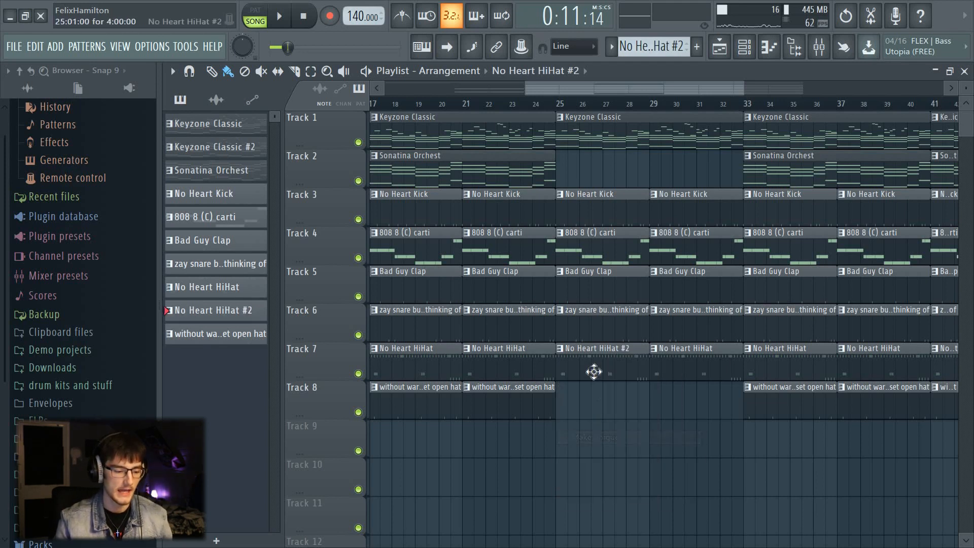
pyautogui.doubleClick(593, 371)
pyautogui.click(264, 104)
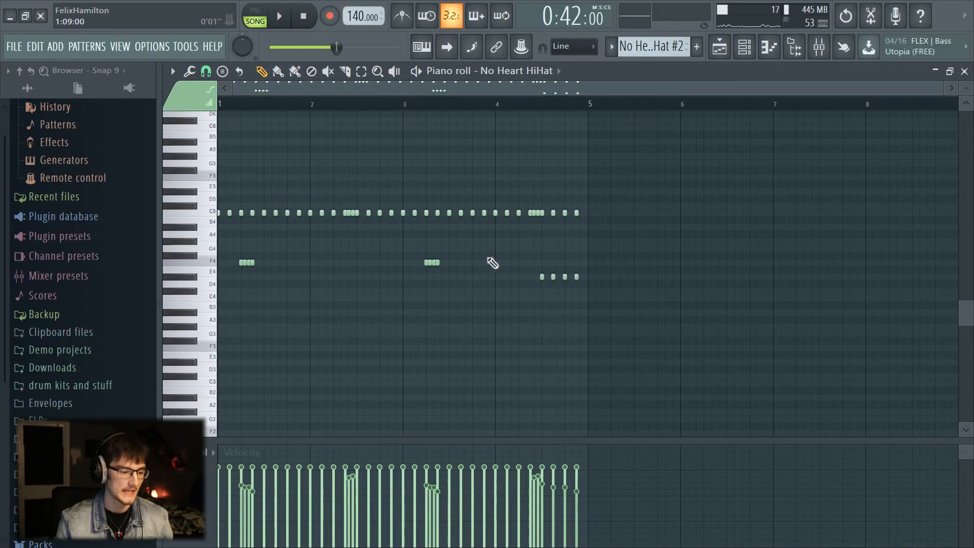
pyautogui.moveTo(614, 238); pyautogui.dragTo(203, 331)
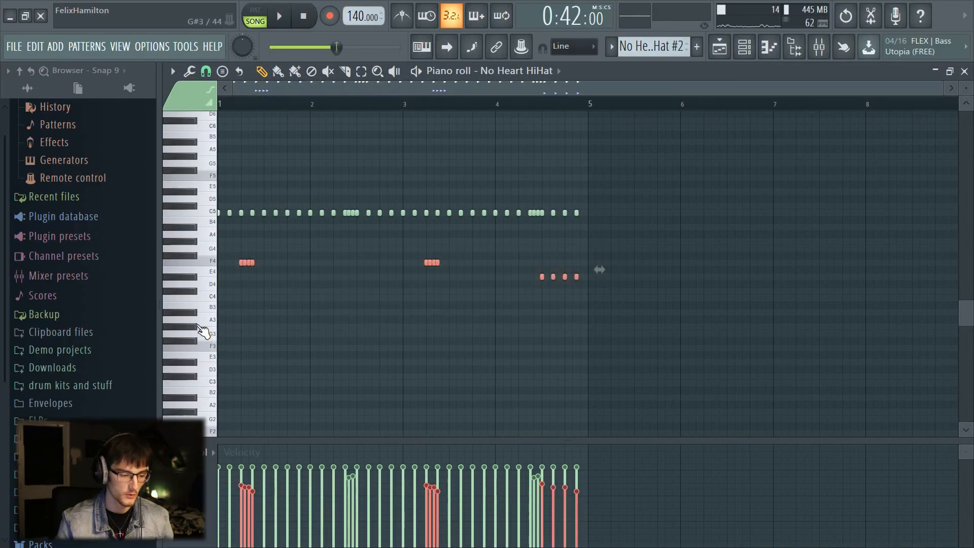
pyautogui.press('Delete')
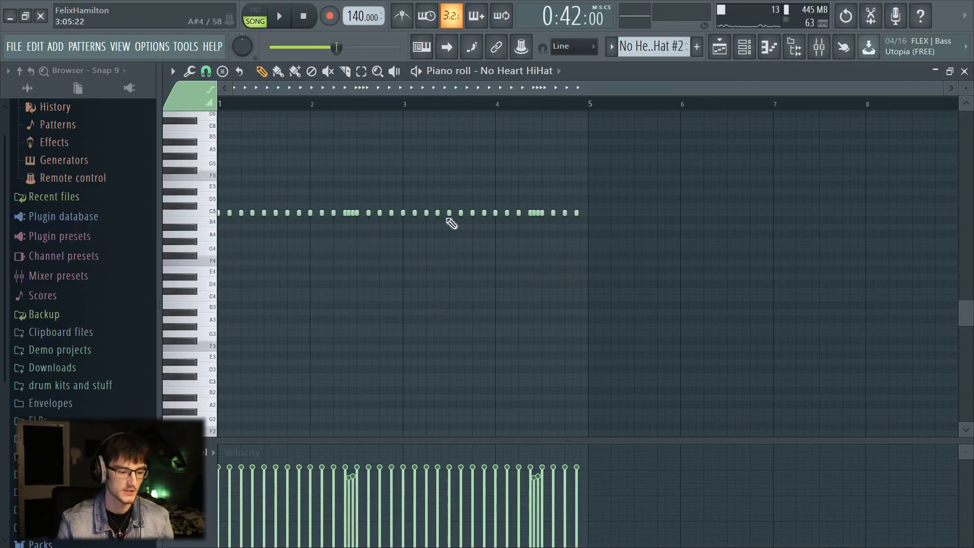
# Remove the extra fast-roll notes on C5 in bars 2 and 4 of the unique hi-hat pattern and return to the playlist.
pyautogui.rightClick(350, 217)
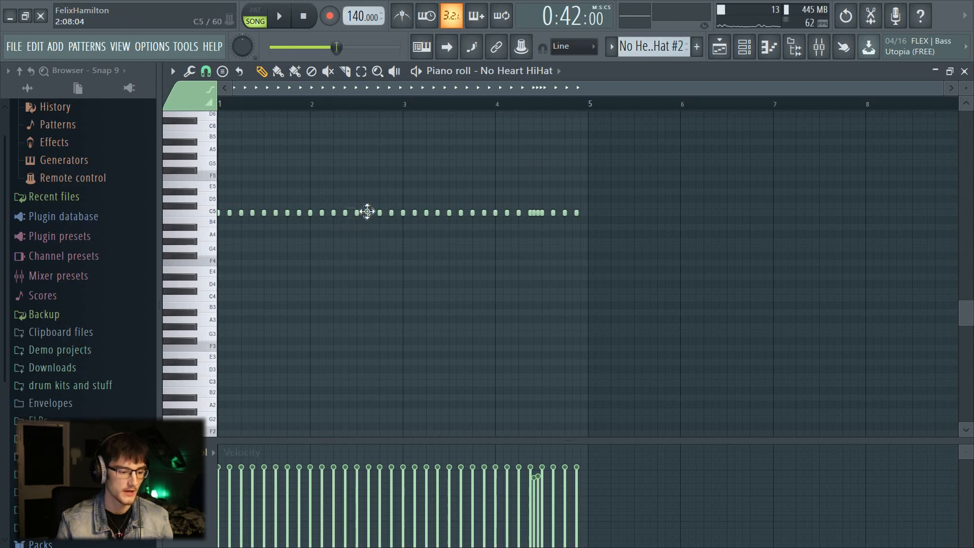
pyautogui.rightClick(537, 215)
pyautogui.press('Escape')
# Replace the No Heart HiHat clip at bar 29 on Track 7 with a No Heart HiHat #2 clip.
pyautogui.click(610, 91)
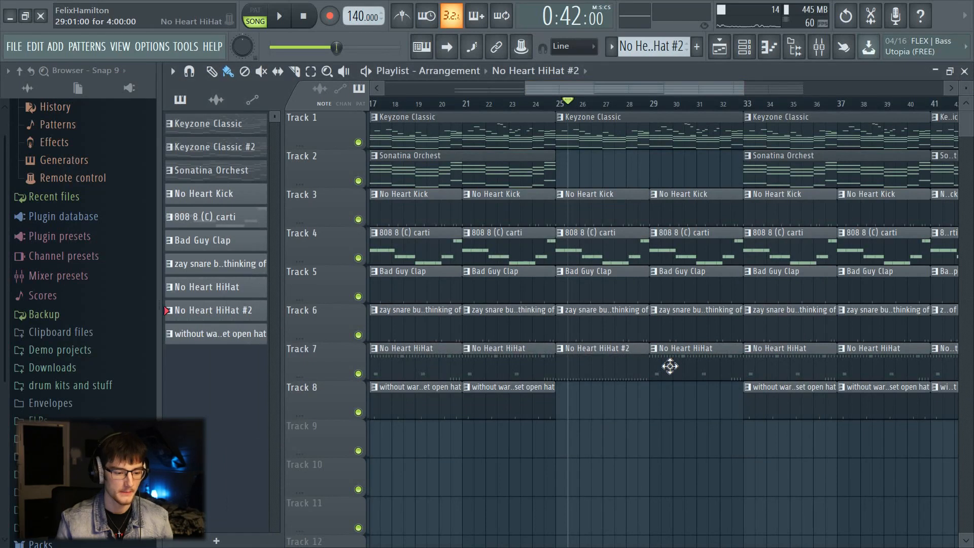
pyautogui.rightClick(670, 368)
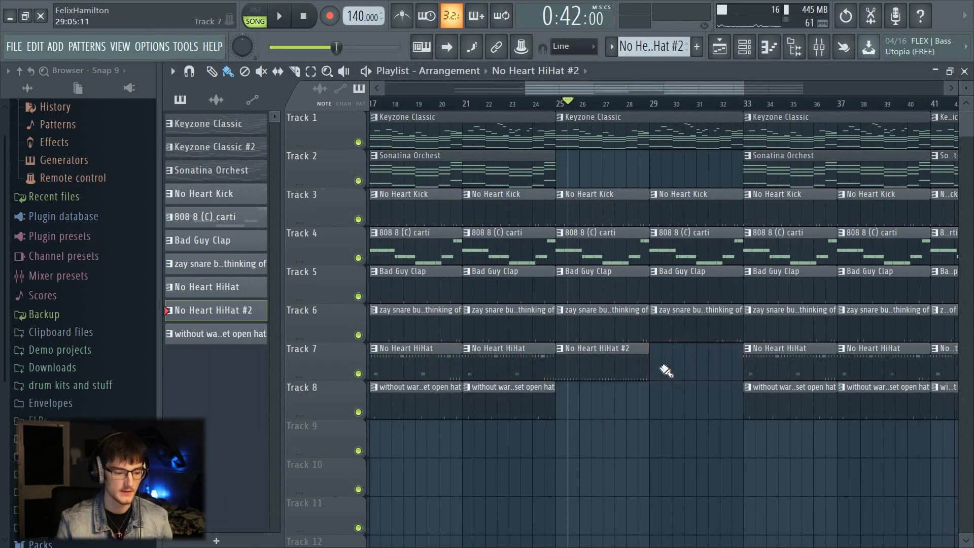
pyautogui.click(659, 369)
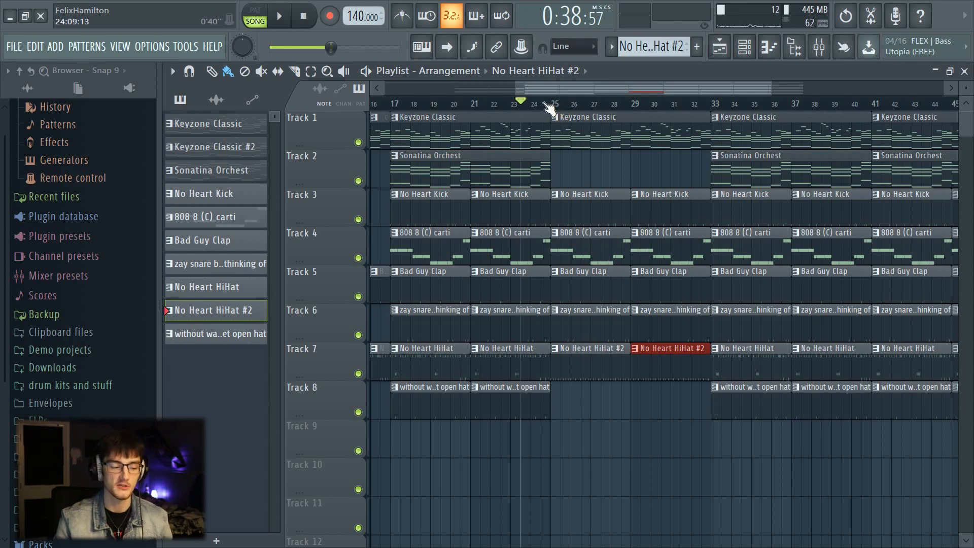
# Play back the transition from the full section into the stripped-down section at bar 25.
pyautogui.press('space')
pyautogui.scroll(2, 553, 104)
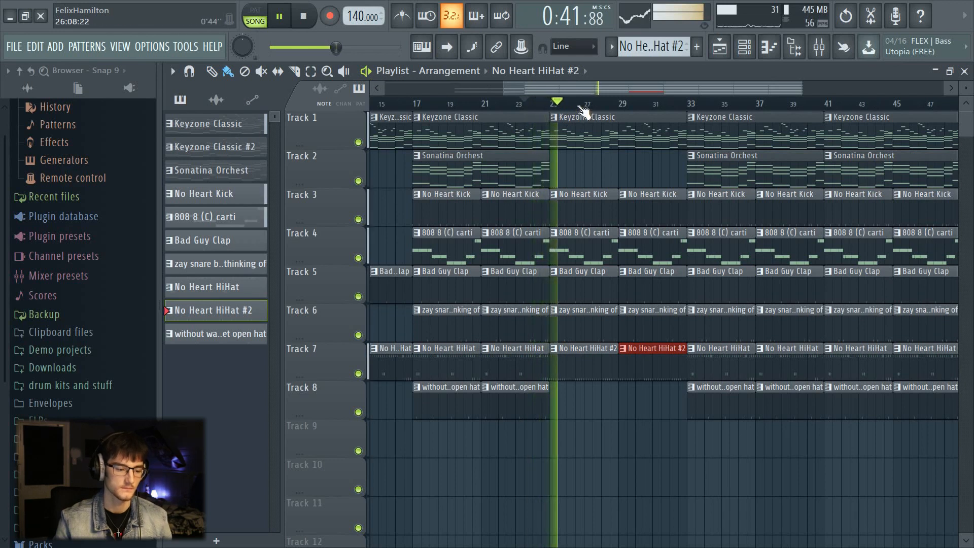
pyautogui.scroll(-2, 580, 111)
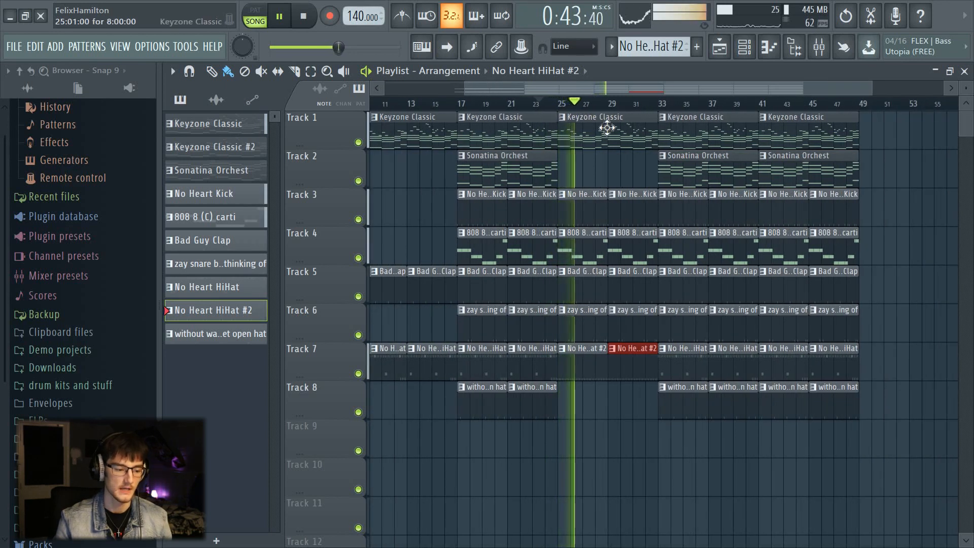
pyautogui.press('space')
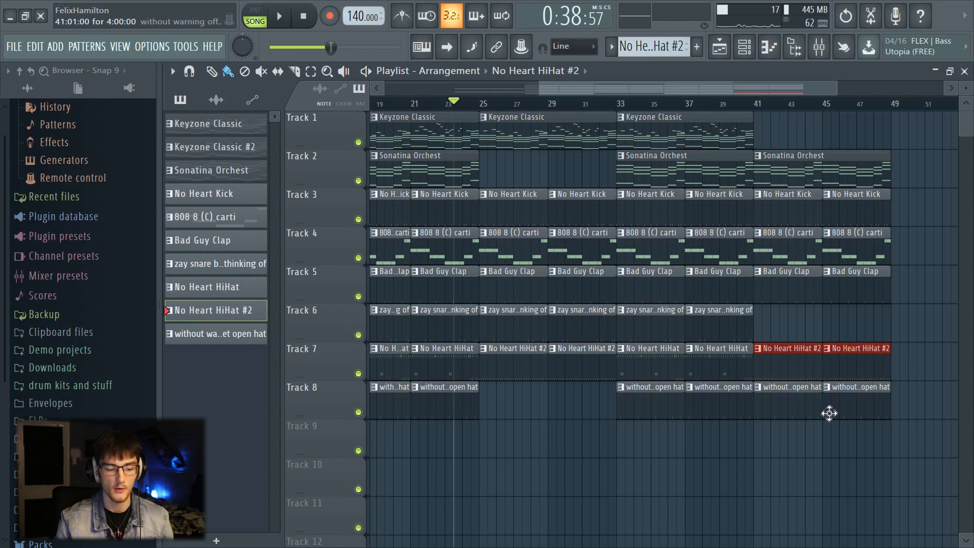
# Try a Keyzone Classic #2 clip in the gap at bar 41 on Track 1 and remove it again.
pyautogui.click(807, 335)
pyautogui.rightClick(814, 335)
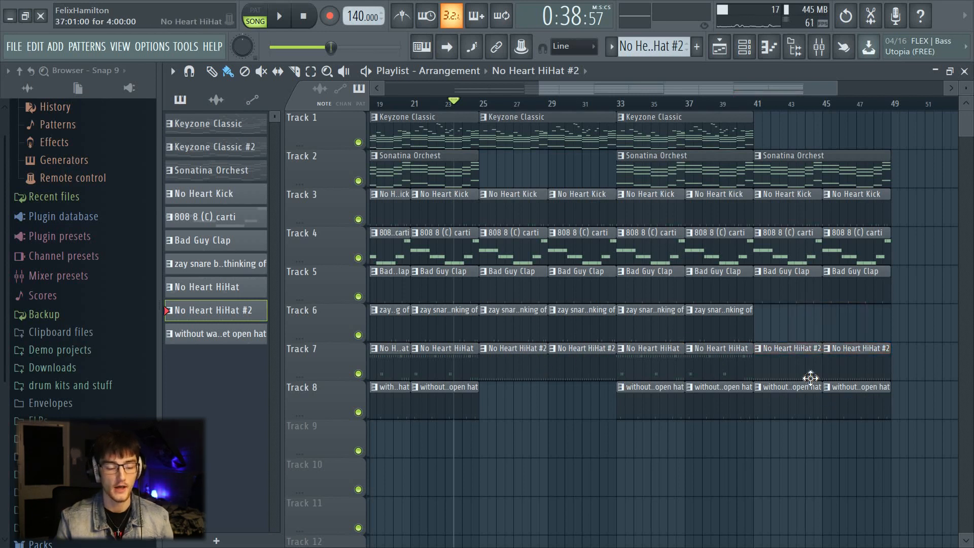
pyautogui.scroll(-2, 755, 111)
pyautogui.click(755, 104)
pyautogui.scroll(-2, 797, 223)
pyautogui.click(421, 132)
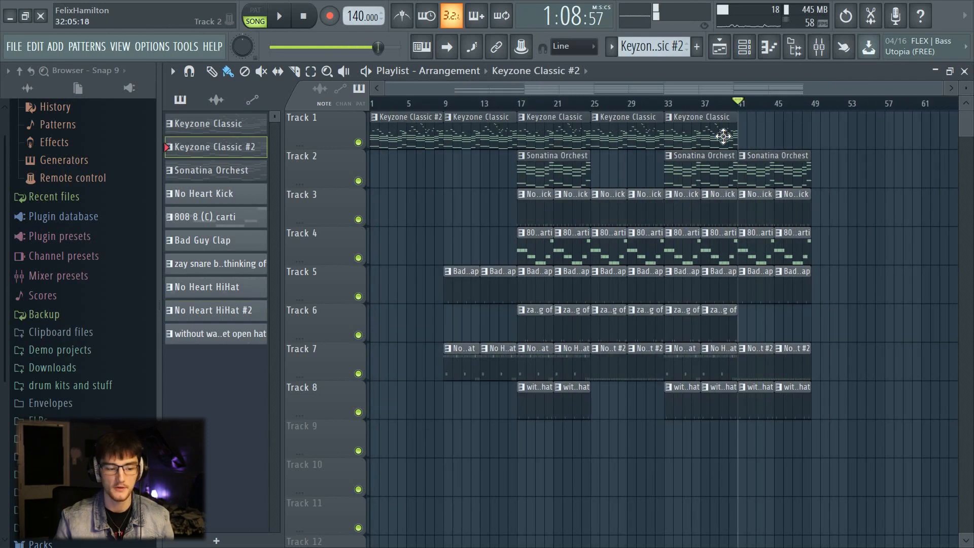
pyautogui.click(745, 133)
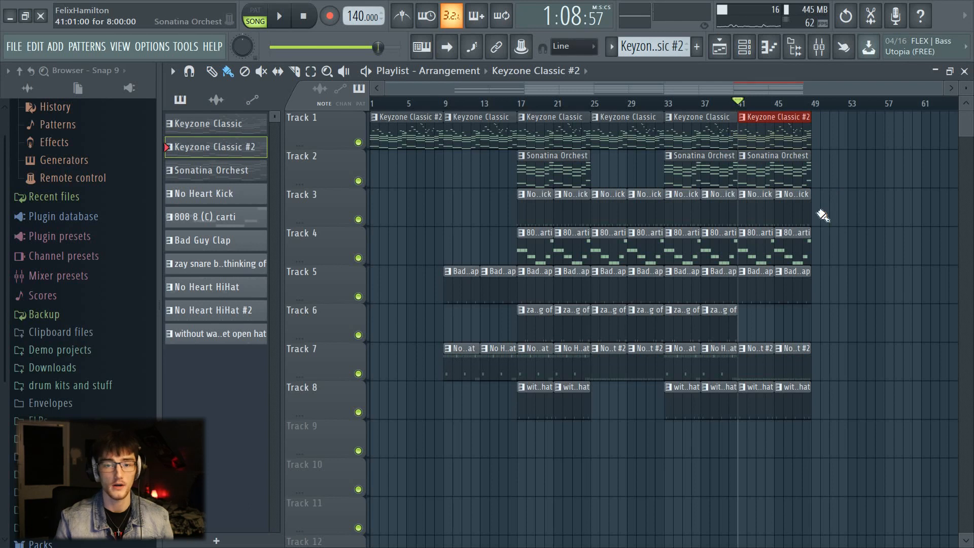
pyautogui.rightClick(777, 116)
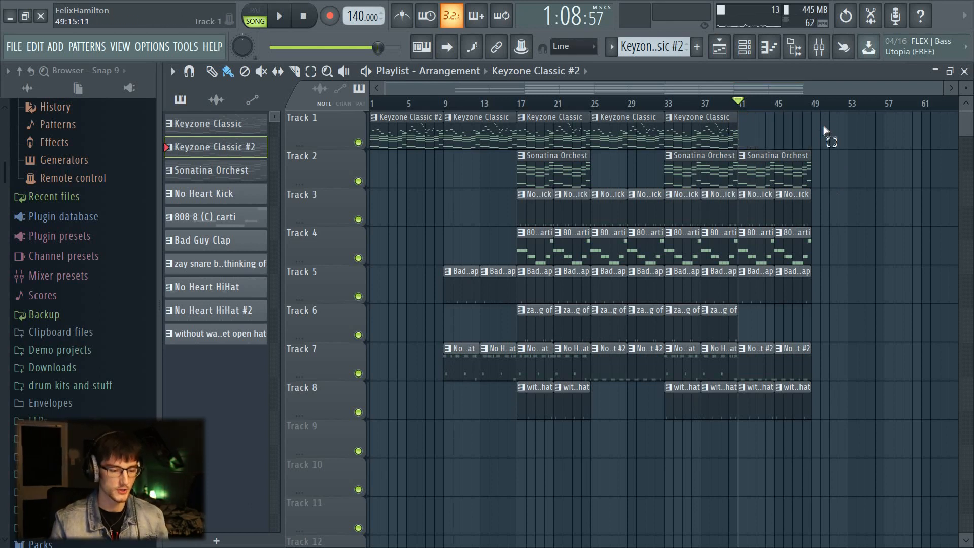
# Duplicate all clips from bar 9 to bar 48 on the eight tracks so the copy starts at bar 49.
pyautogui.moveTo(824, 133); pyautogui.dragTo(466, 448)
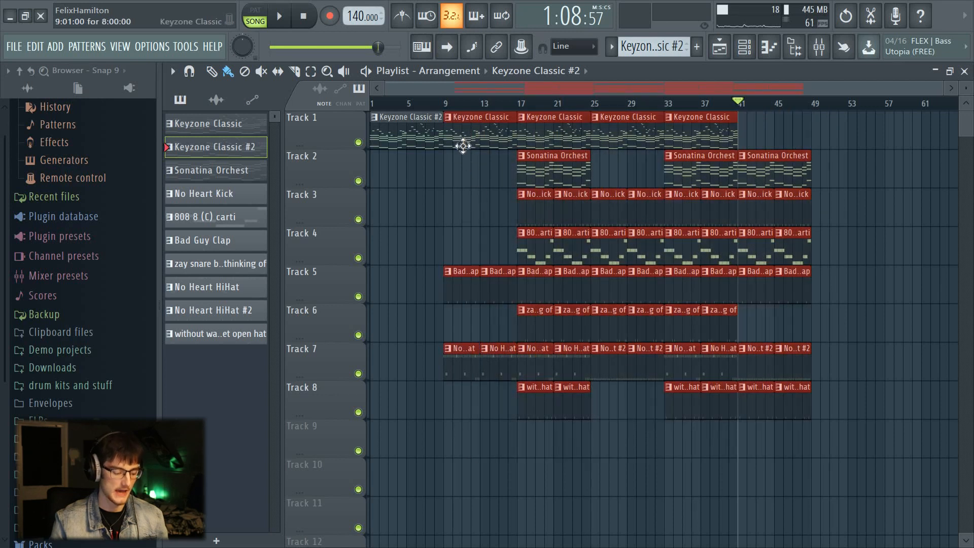
pyautogui.moveTo(462, 143); pyautogui.dragTo(831, 151)
pyautogui.scroll(-4, 795, 101)
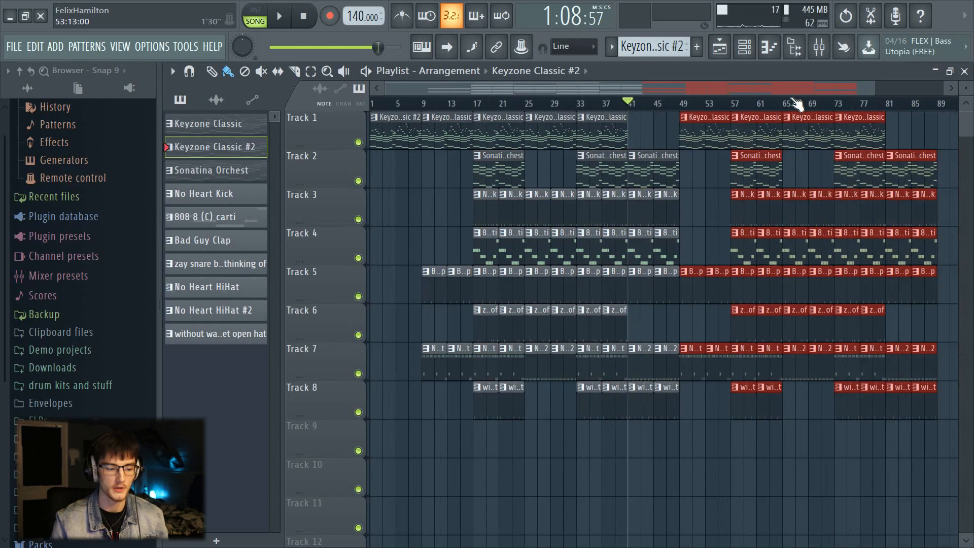
pyautogui.click(919, 252)
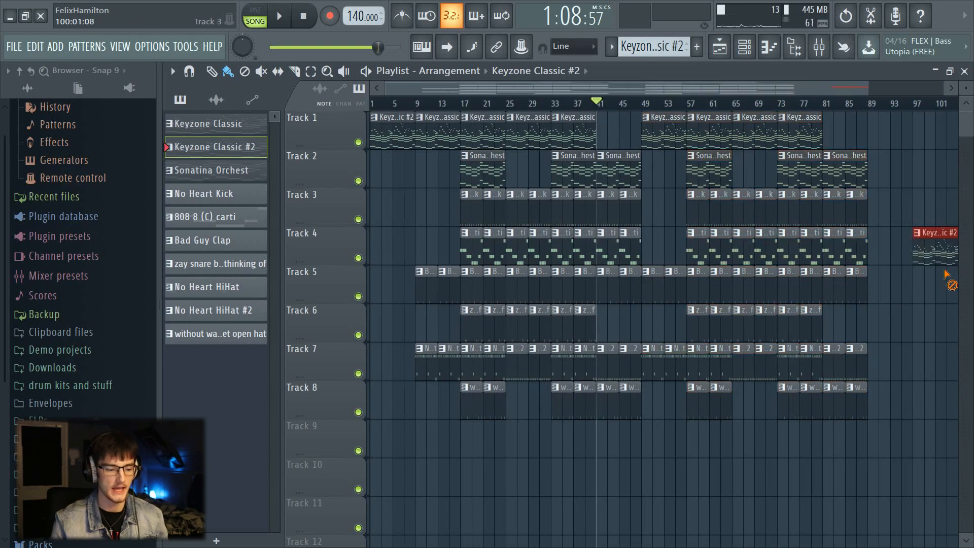
pyautogui.rightClick(943, 257)
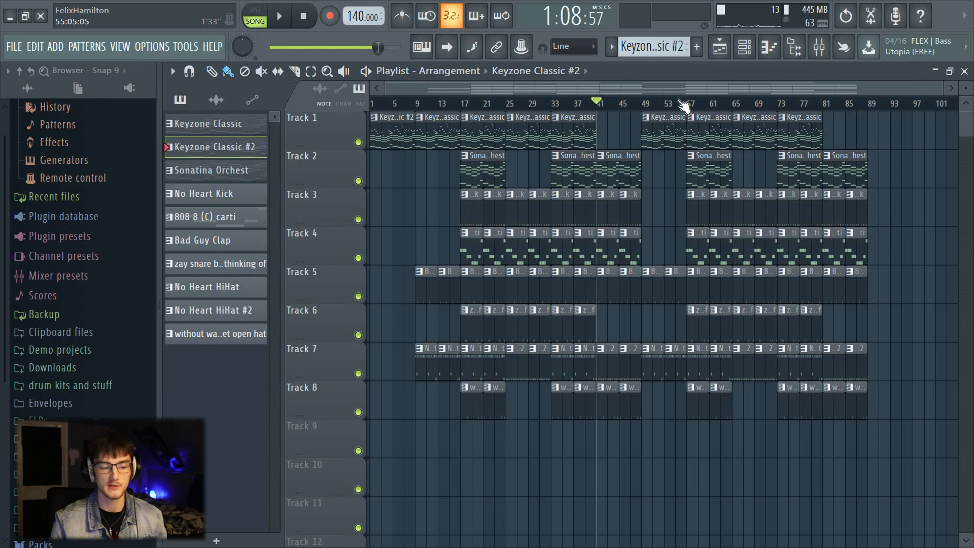
# Swap the eight-bar sections starting at bars 65 and 81 across all tracks, using the empty space at bar 93 as temporary storage.
pyautogui.scroll(2, 665, 89)
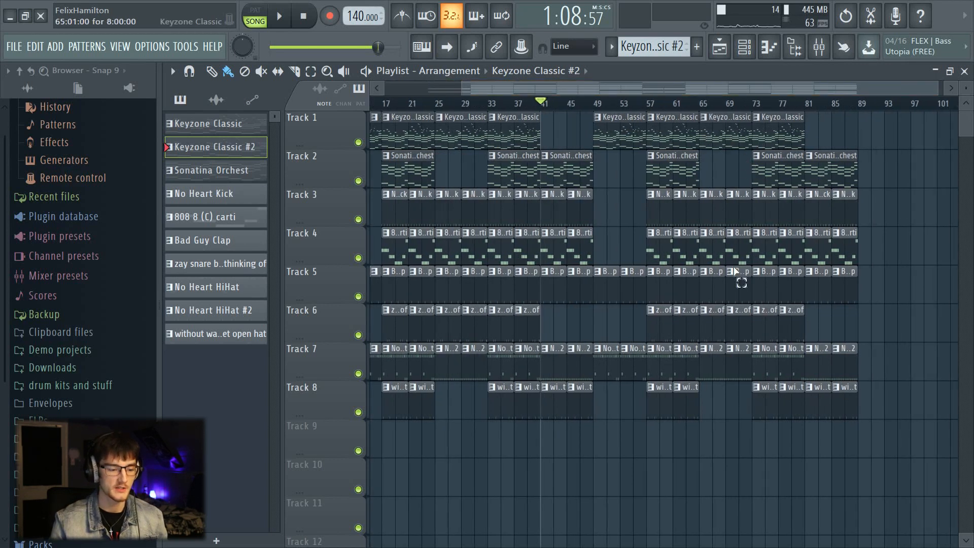
pyautogui.moveTo(750, 113); pyautogui.dragTo(912, 354)
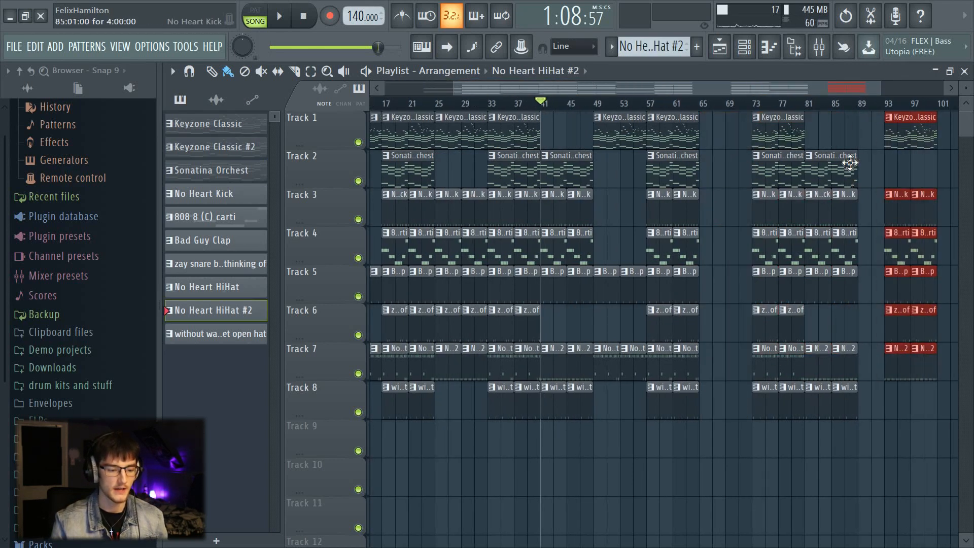
pyautogui.moveTo(852, 151); pyautogui.dragTo(819, 414)
pyautogui.moveTo(826, 358); pyautogui.dragTo(715, 360)
pyautogui.moveTo(897, 336); pyautogui.dragTo(818, 321)
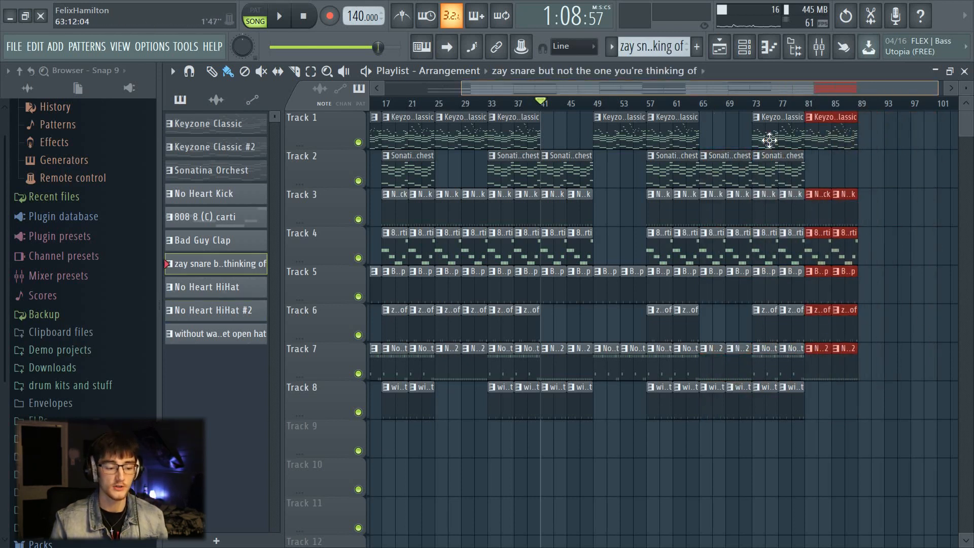
pyautogui.click(855, 174)
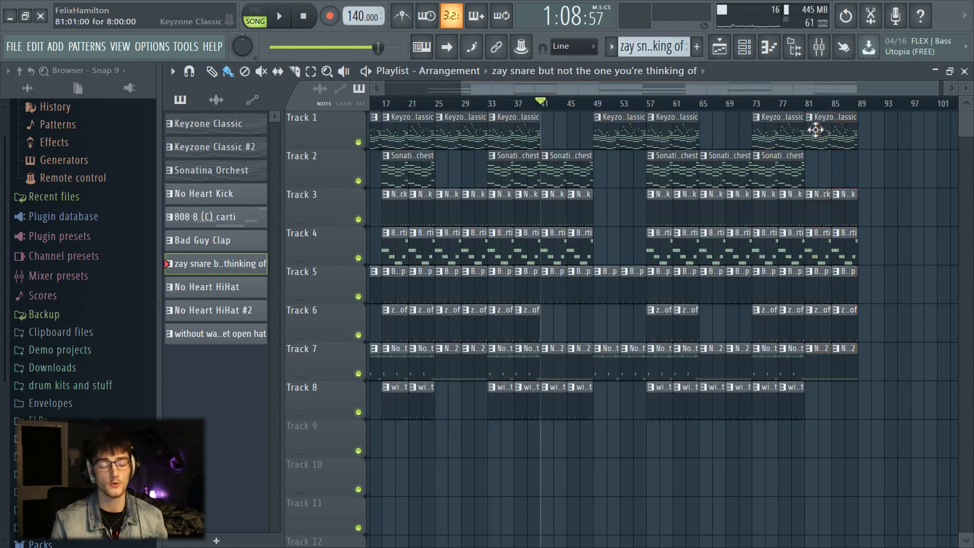
pyautogui.hscroll(-2, 660, 115)
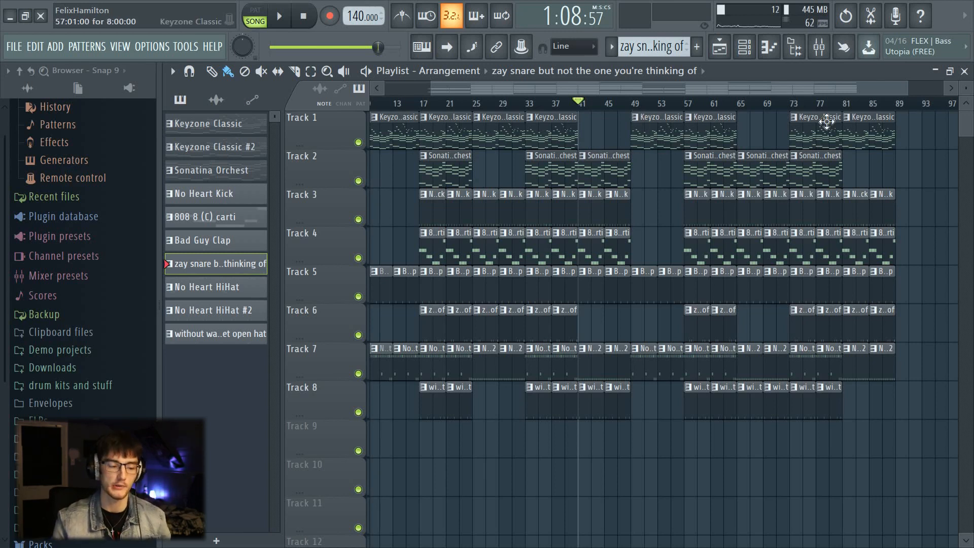
# Add an eight-bar outro at bar 89 with a Keyzone Classic clip on Track 1 and a Sonatina Orchest clip on Track 2.
pyautogui.hscroll(2, 873, 114)
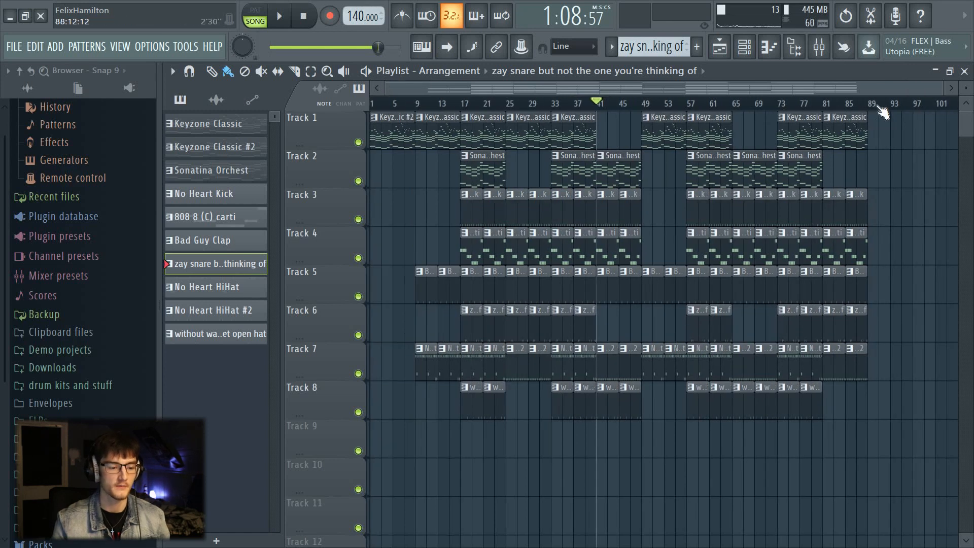
pyautogui.click(629, 136)
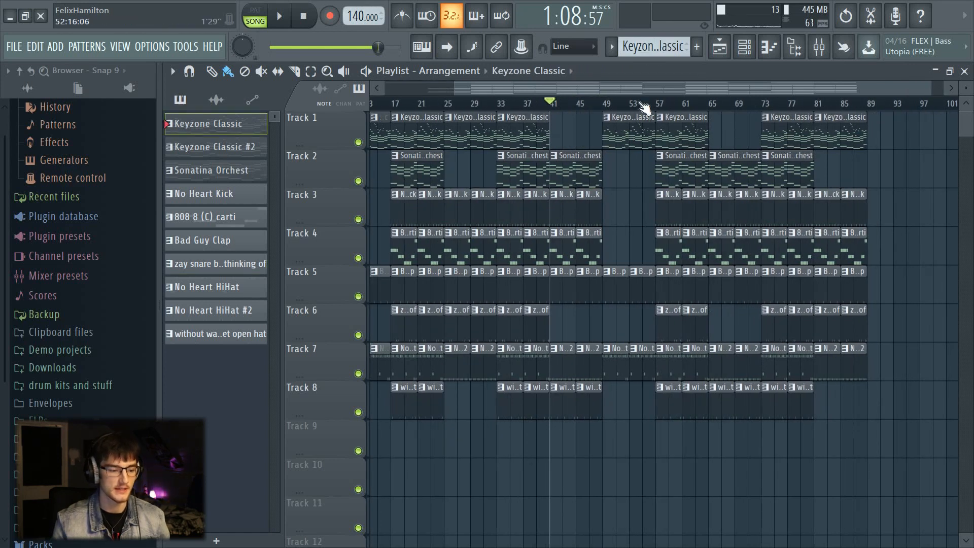
pyautogui.scroll(2, 634, 103)
pyautogui.click(918, 136)
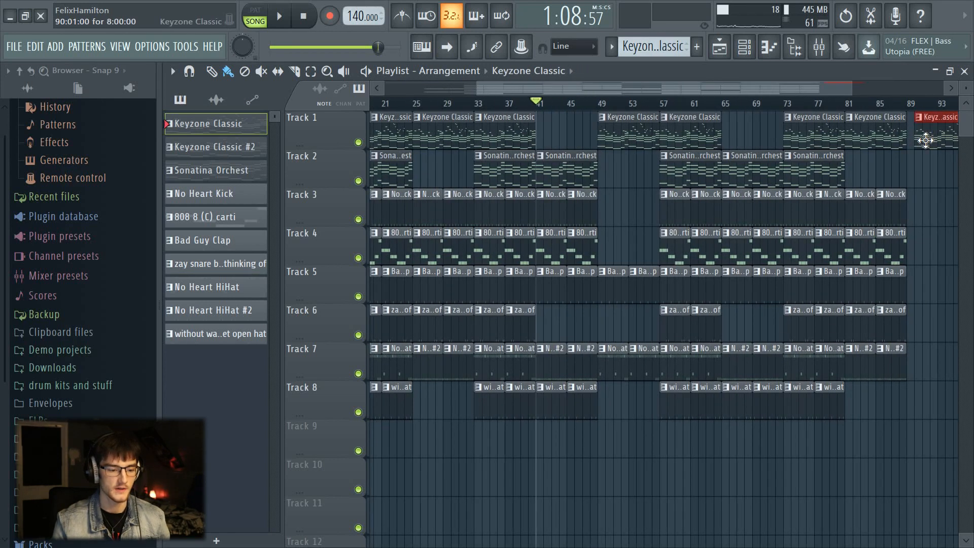
pyautogui.click(815, 167)
pyautogui.click(913, 173)
pyautogui.scroll(-3, 866, 112)
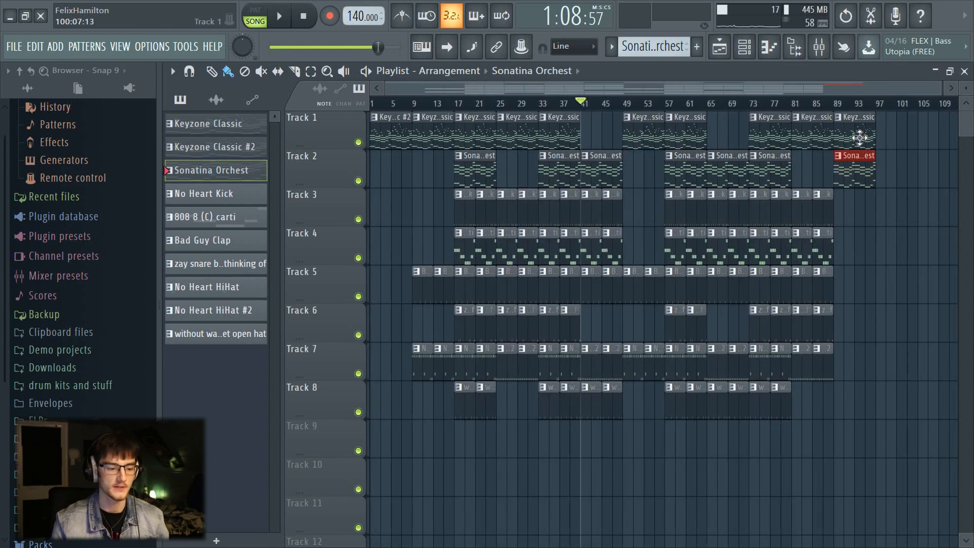
# Create an automation clip for the master channel's volume fader in the mixer and return to the playlist.
pyautogui.scroll(1, 864, 103)
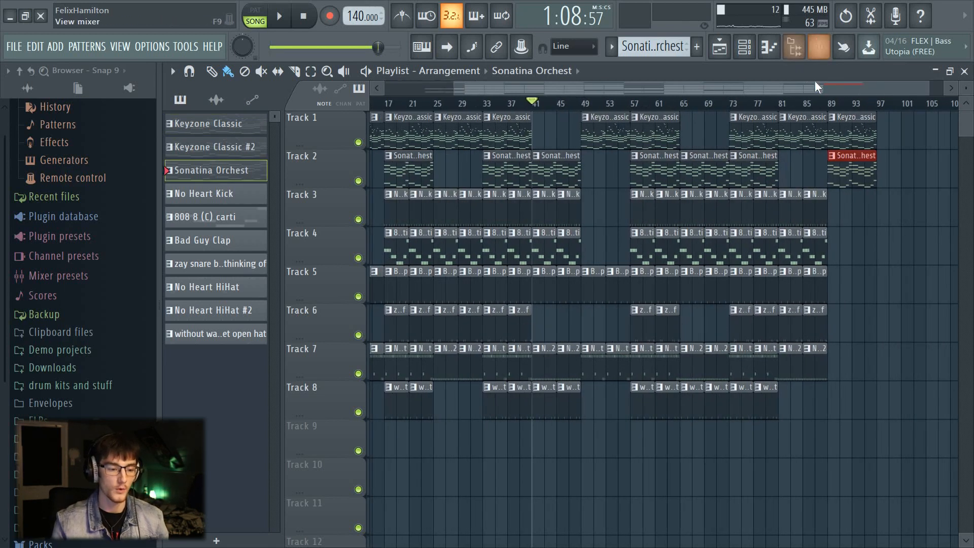
pyautogui.scroll(-1, 811, 109)
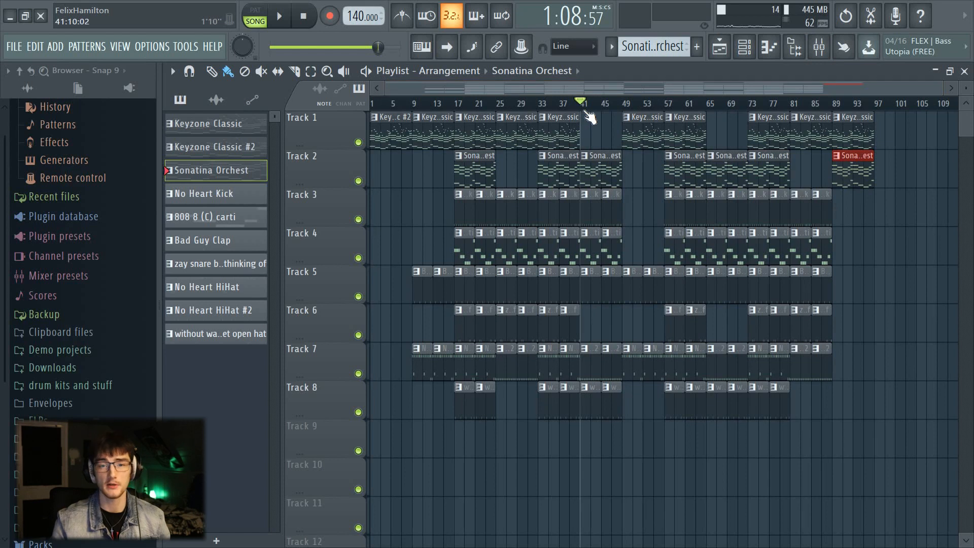
pyautogui.click(819, 47)
pyautogui.click(216, 192)
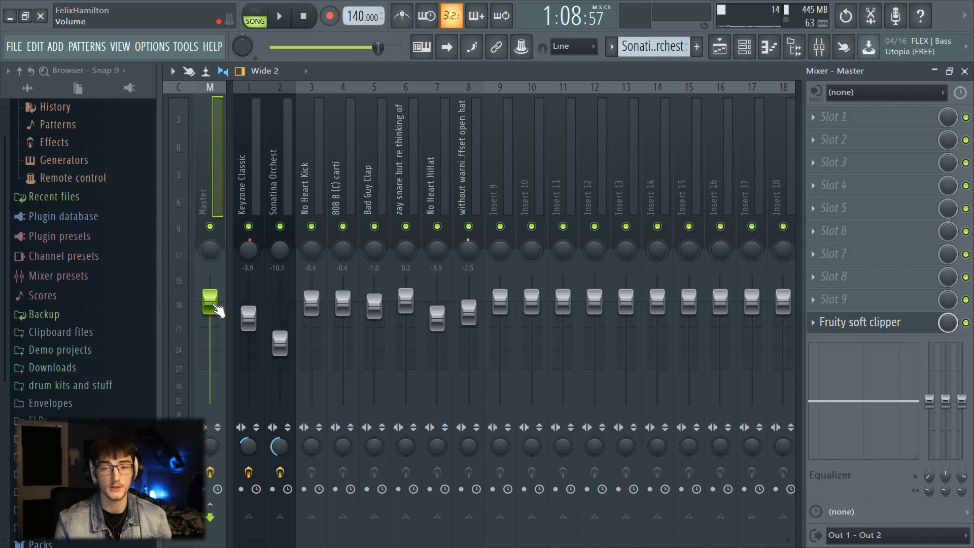
pyautogui.rightClick(209, 305)
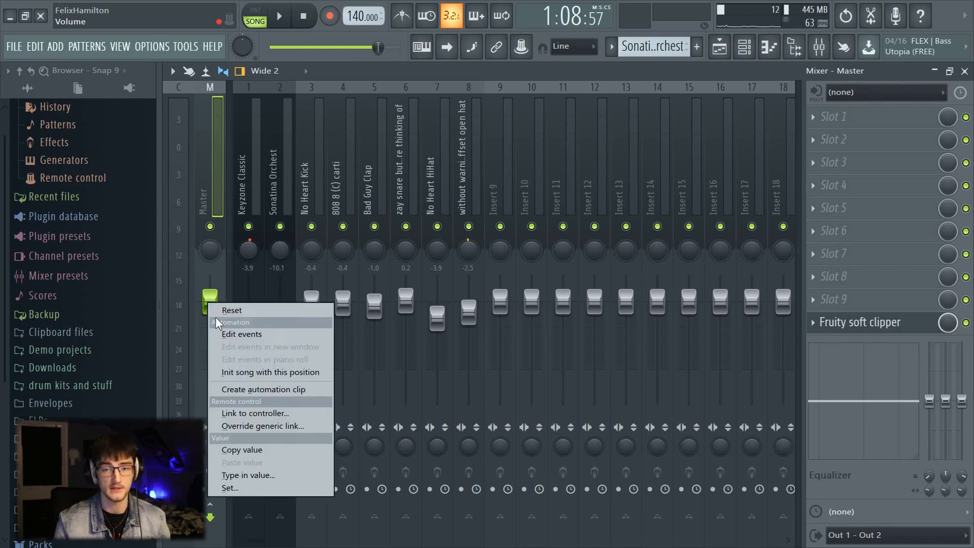
pyautogui.click(236, 390)
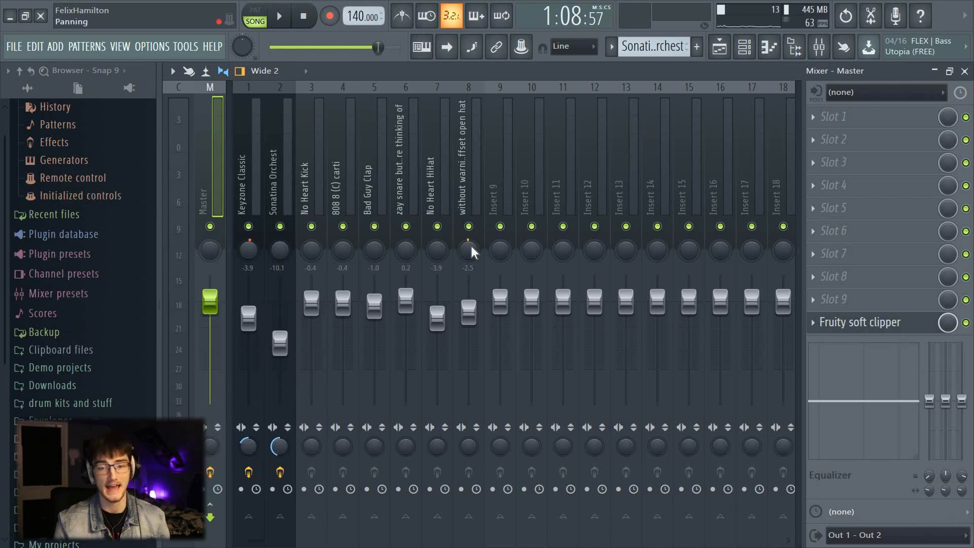
pyautogui.click(725, 51)
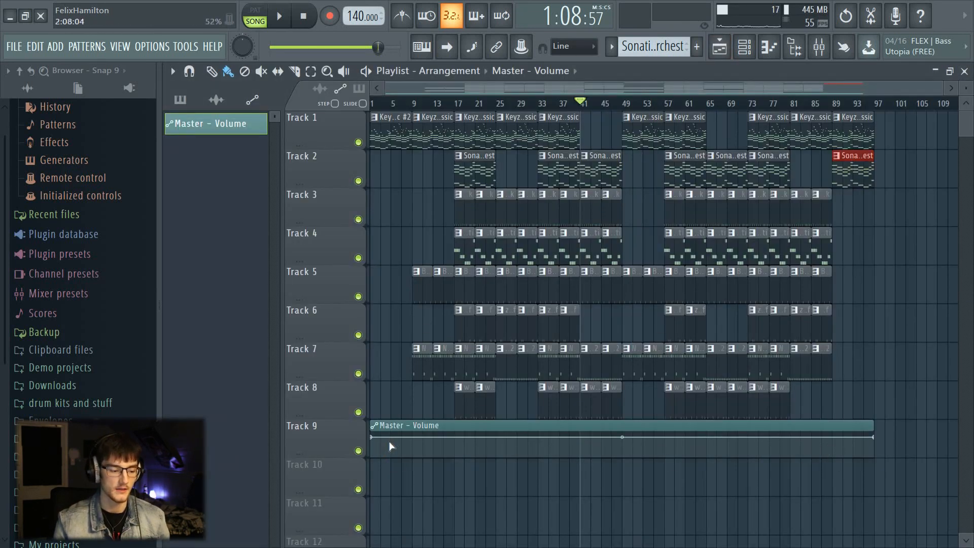
# Copy the value of the first point in the Master - Volume automation clip at bar 1.
pyautogui.scroll(4, 403, 94)
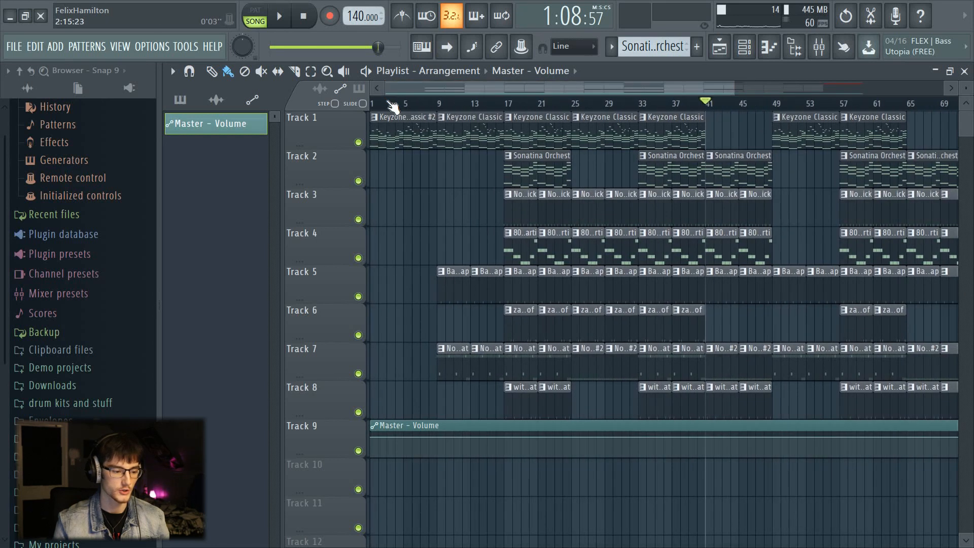
pyautogui.scroll(-4, 392, 103)
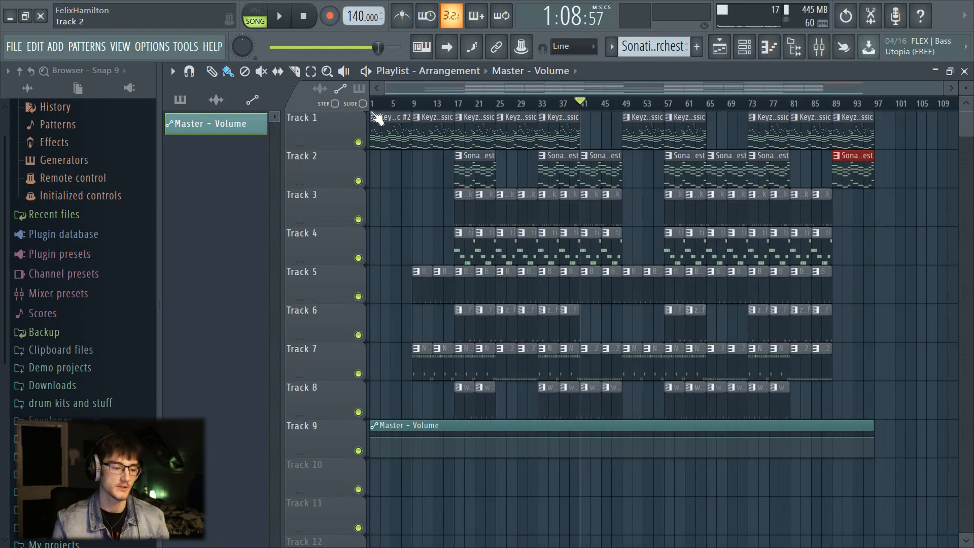
pyautogui.scroll(4, 383, 99)
pyautogui.scroll(2, 388, 104)
pyautogui.scroll(1, 388, 105)
pyautogui.scroll(-3, 389, 105)
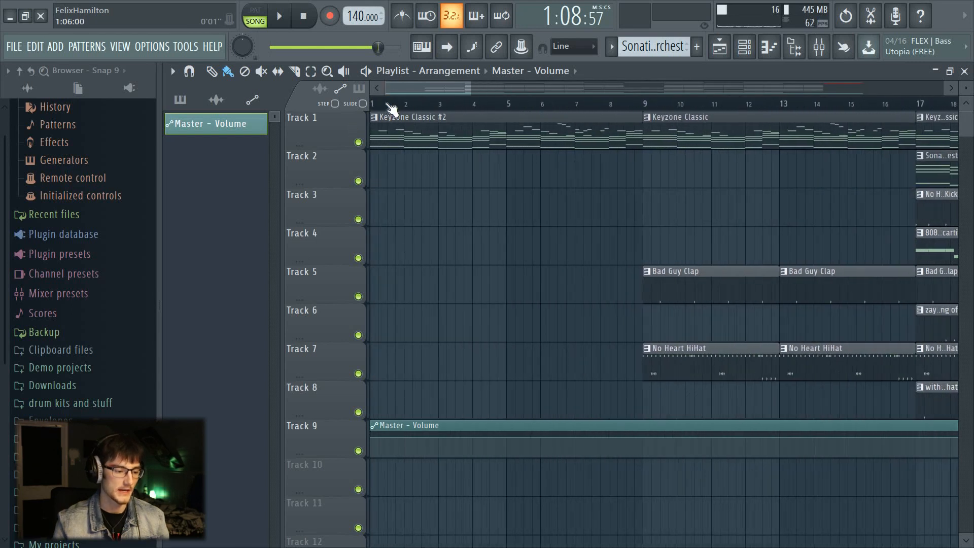
pyautogui.scroll(3, 393, 99)
pyautogui.moveTo(394, 93); pyautogui.dragTo(381, 95)
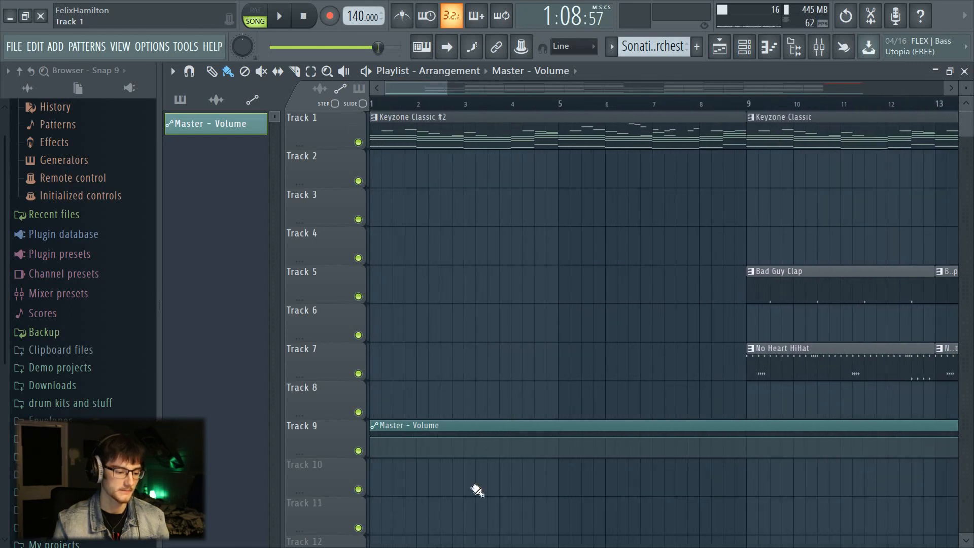
pyautogui.rightClick(374, 438)
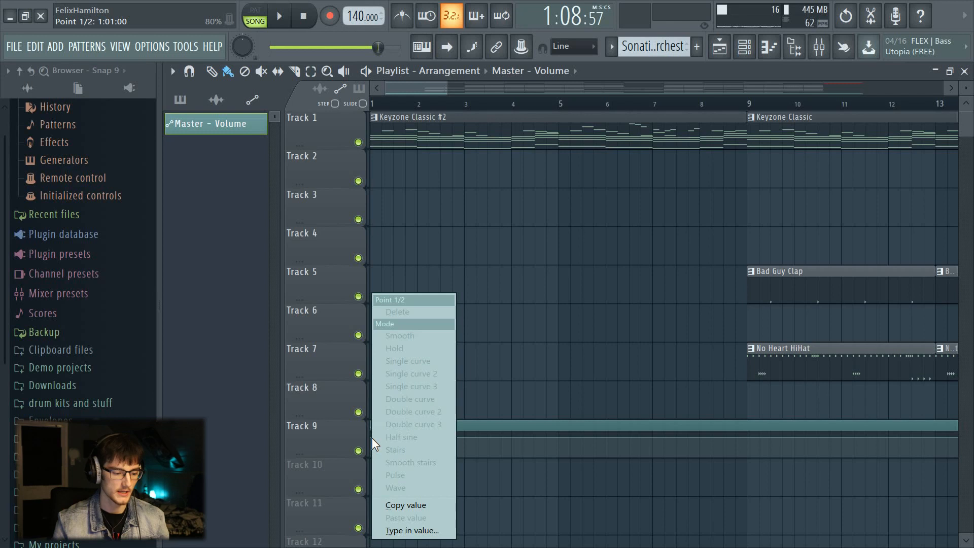
pyautogui.click(405, 505)
# Add an automation point at bar 89 with the copied 80% value and lower the end point at bar 97 to the minimum for a fade-out.
pyautogui.scroll(-3, 431, 105)
pyautogui.moveTo(436, 93); pyautogui.dragTo(819, 276)
pyautogui.scroll(3, 605, 105)
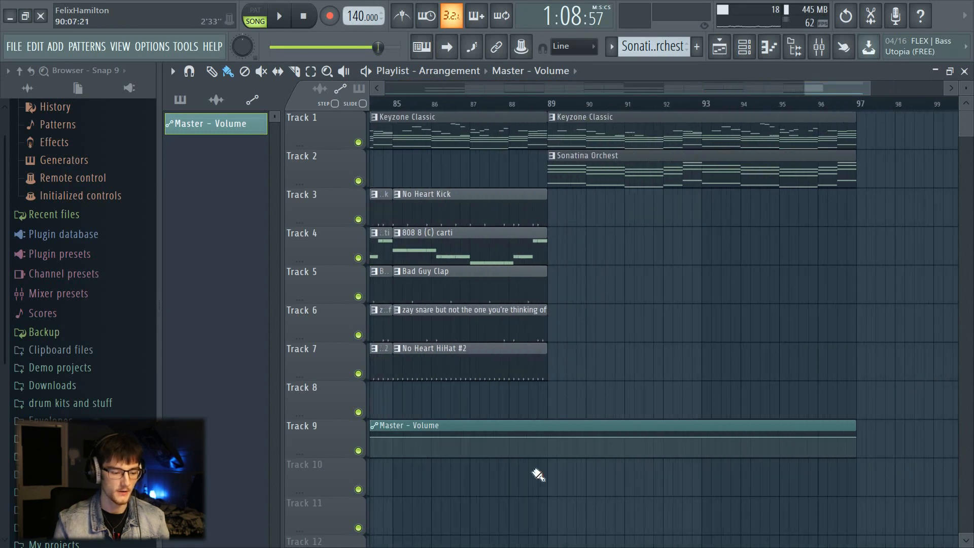
pyautogui.click(541, 437)
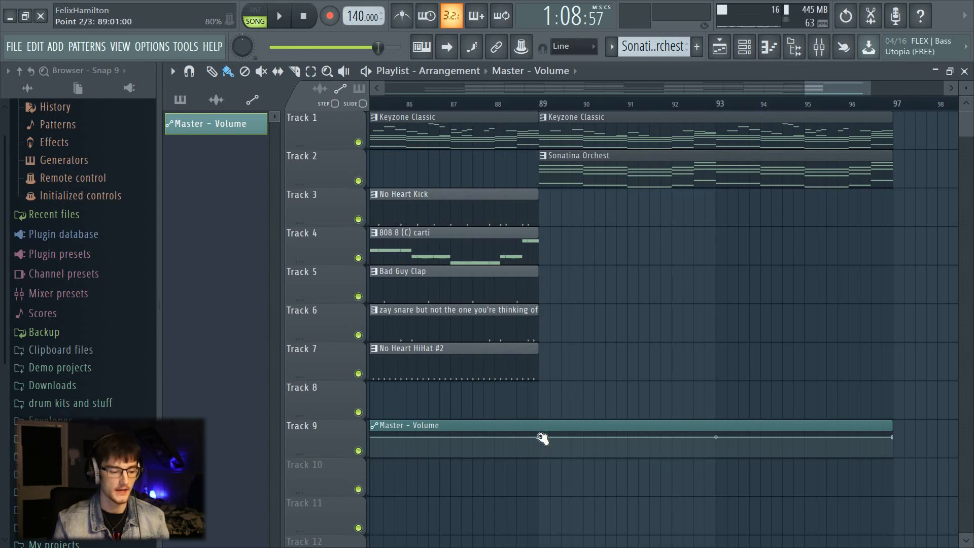
pyautogui.rightClick(541, 437)
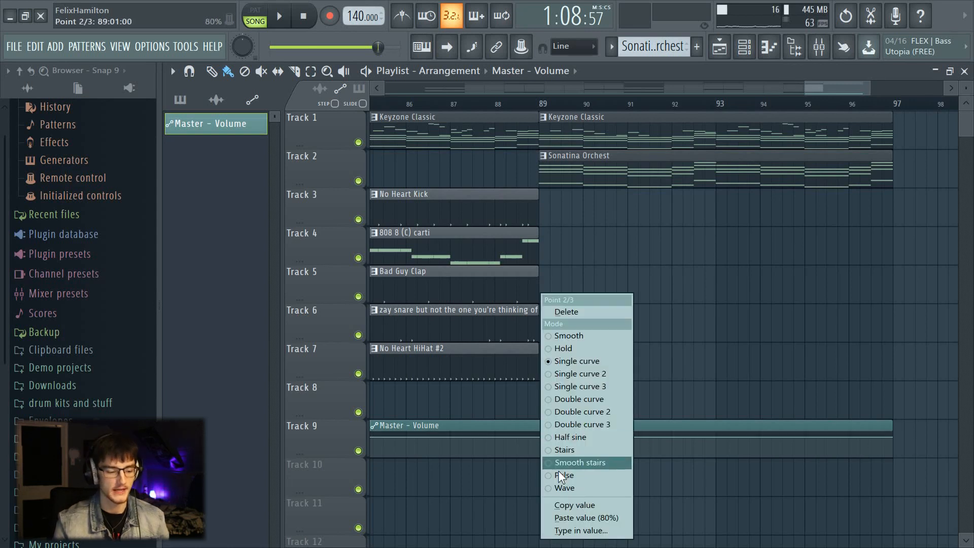
pyautogui.click(580, 518)
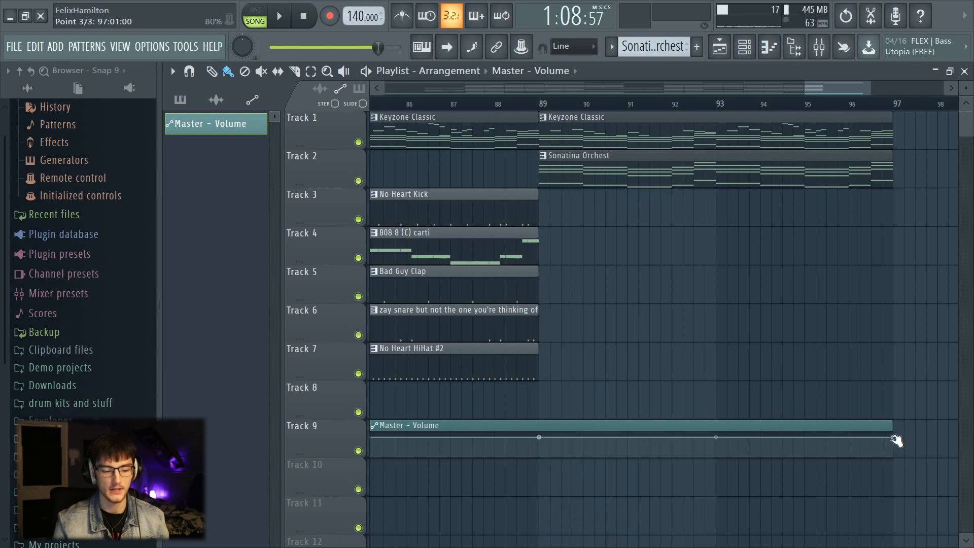
pyautogui.moveTo(892, 438); pyautogui.dragTo(897, 463)
pyautogui.scroll(-3, 636, 106)
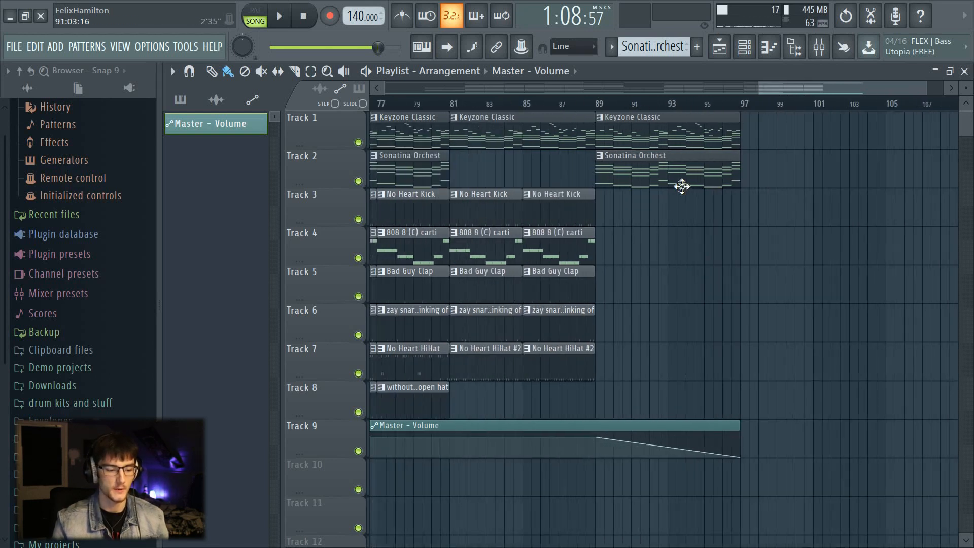
# Play back the outro from bar 89 to check the master volume fade-out, then stop playback.
pyautogui.click(604, 108)
pyautogui.scroll(-1, 685, 114)
pyautogui.scroll(-3, 690, 101)
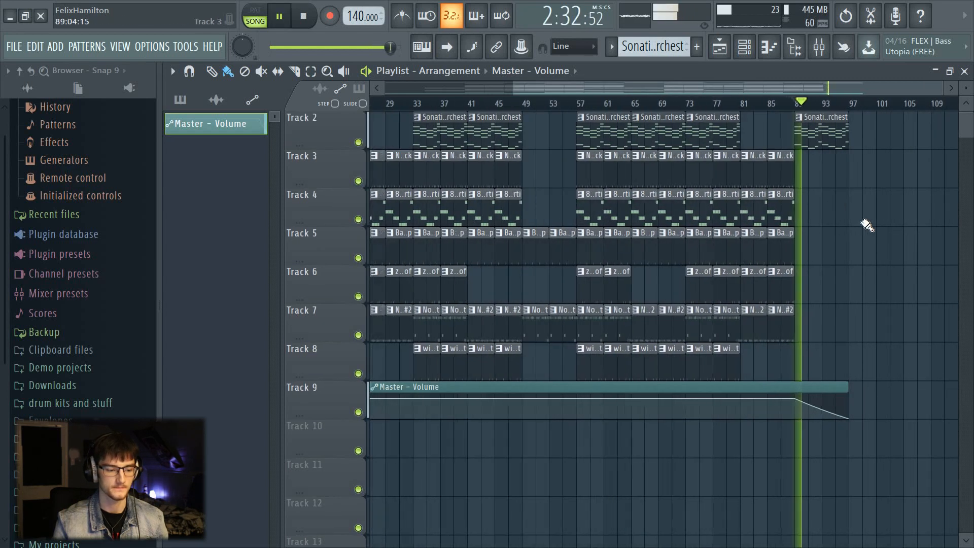
pyautogui.scroll(1, 873, 228)
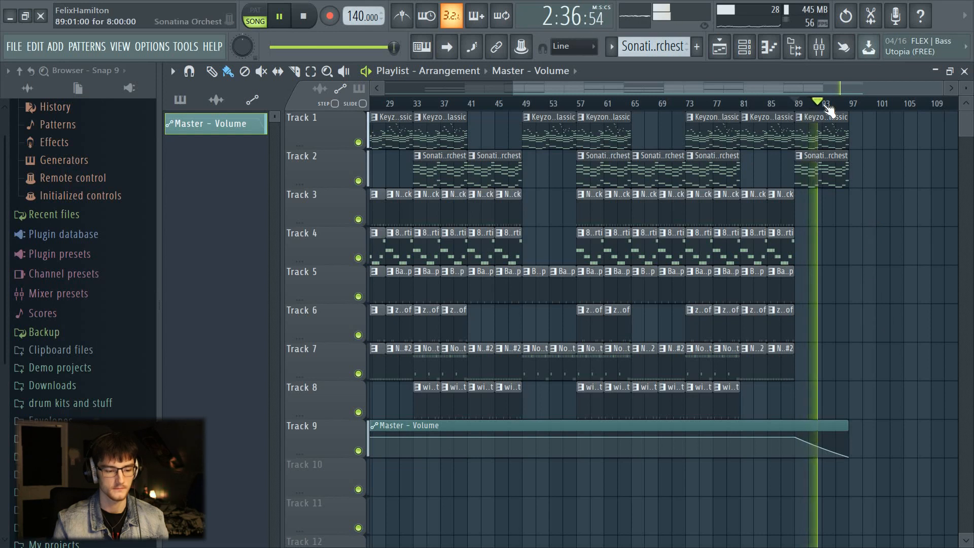
pyautogui.scroll(-2, 826, 101)
pyautogui.press('space')
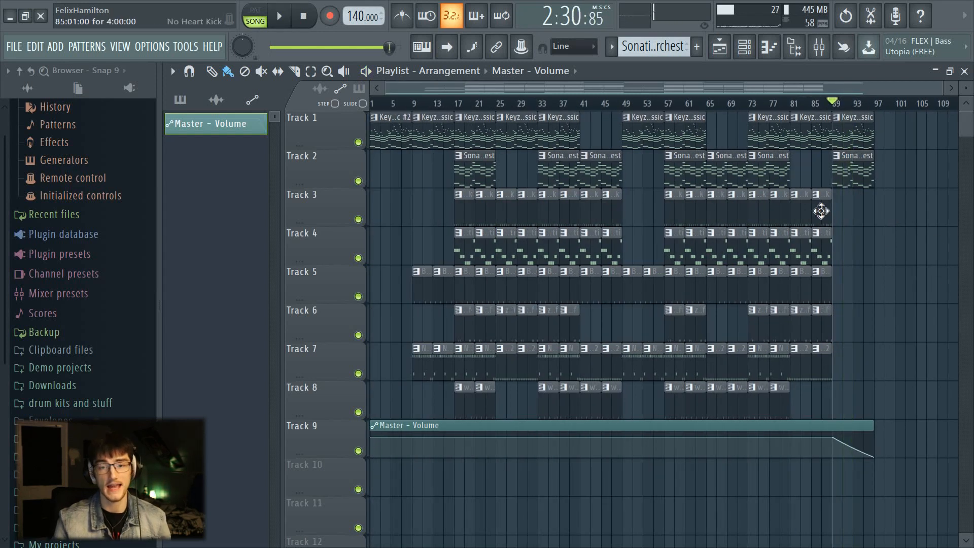